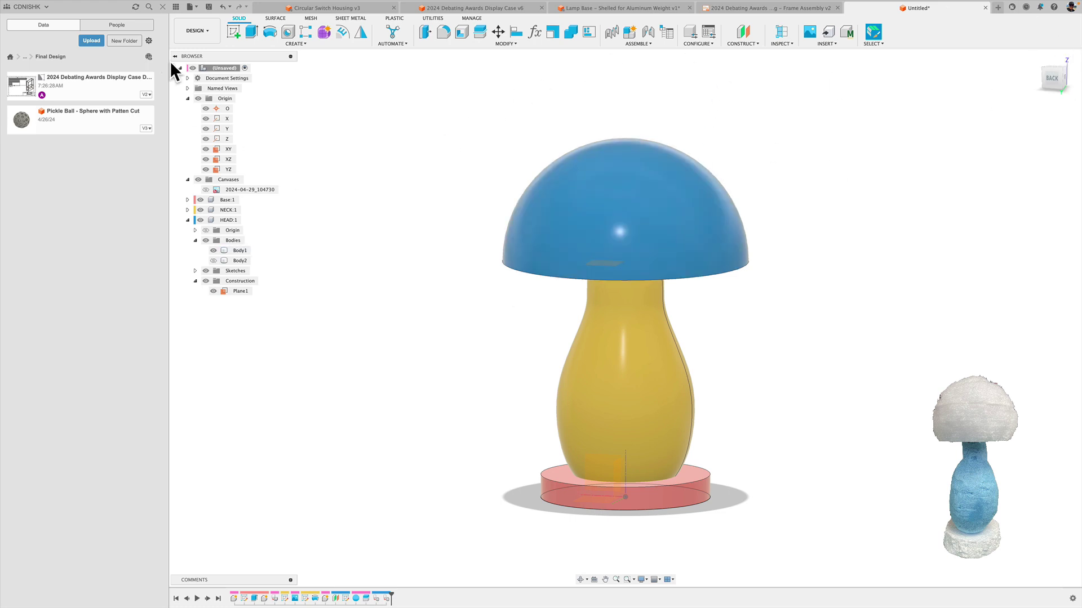
Save the design as "Mushroom Lamp" in the _SAMPLES folder of the CLASS OF 2025 project
click(208, 7)
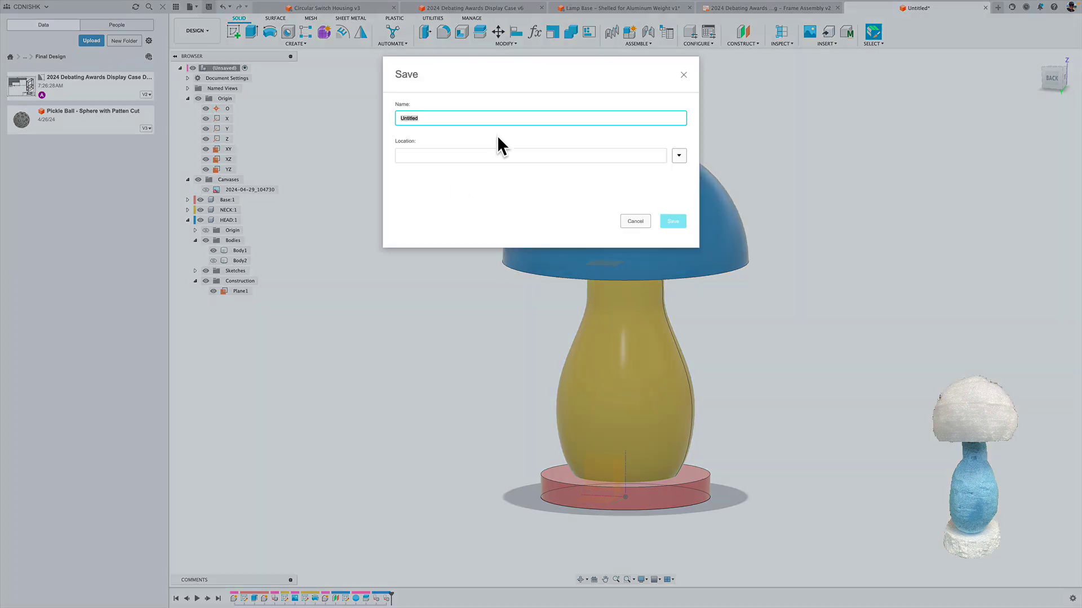
click(675, 157)
click(417, 253)
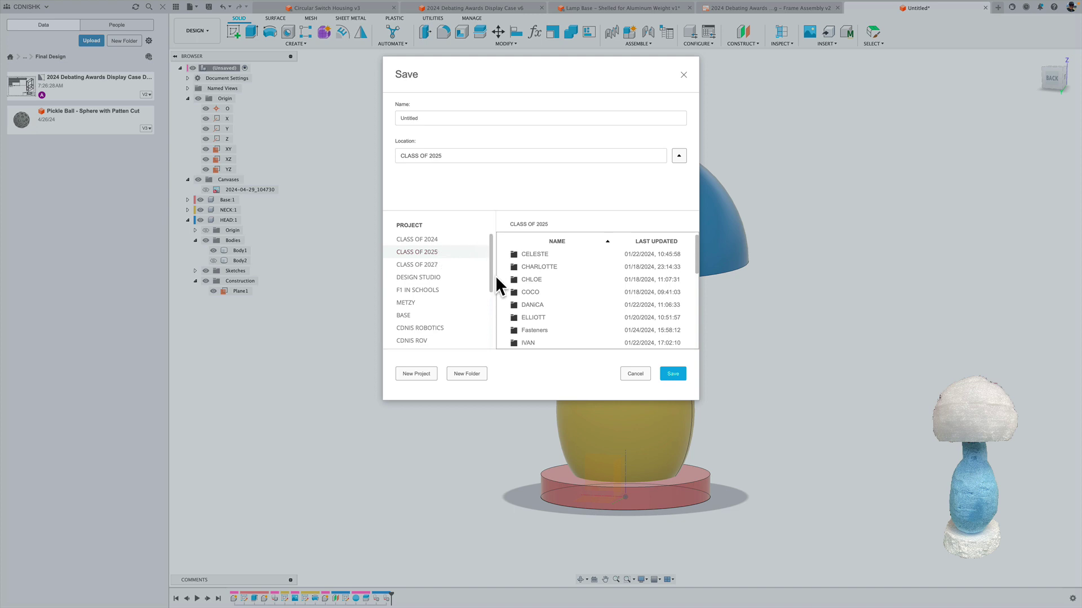
scroll(529, 292, down, 8)
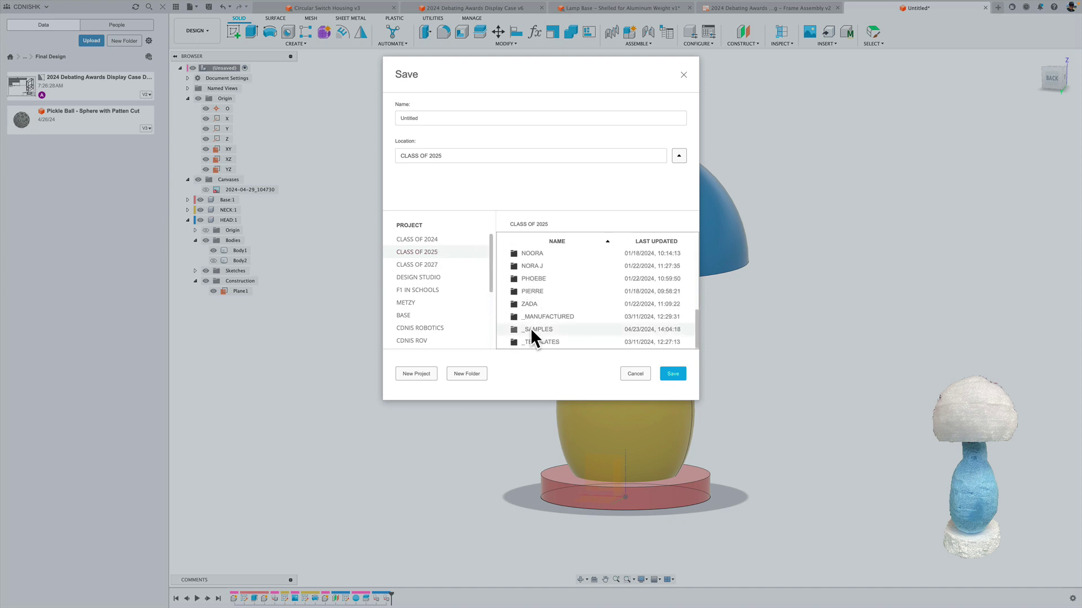
double_click(530, 328)
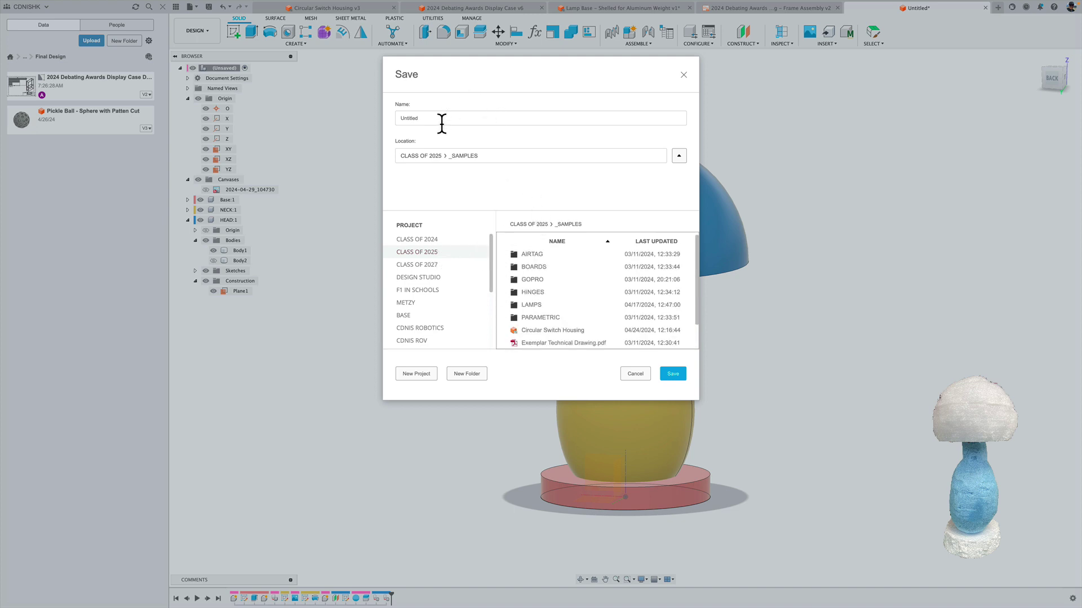
drag(441, 123, 396, 117)
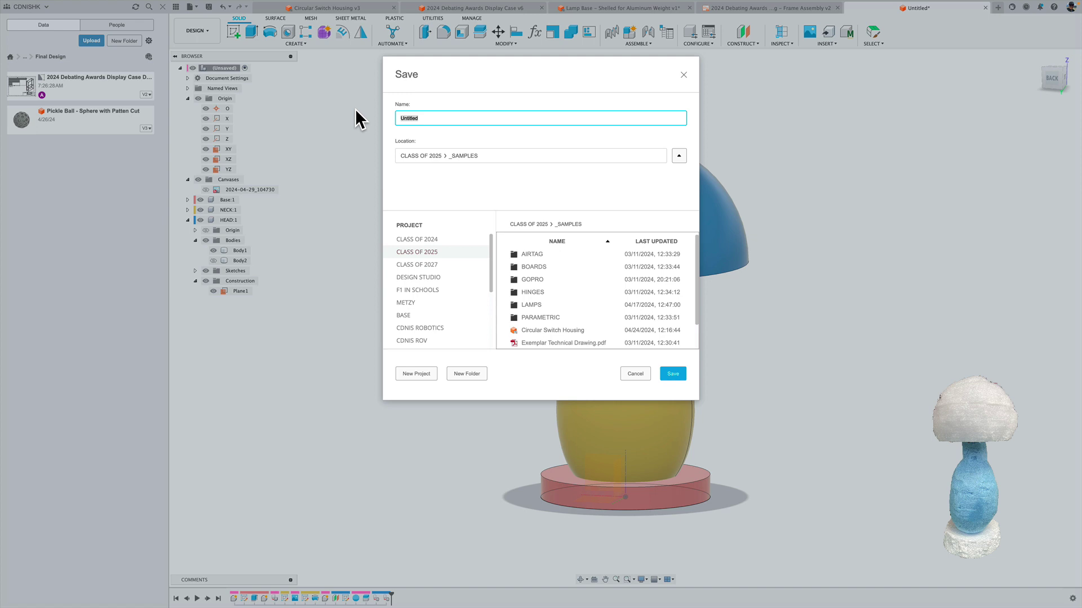
text(Mushroom Lamp)
click(673, 373)
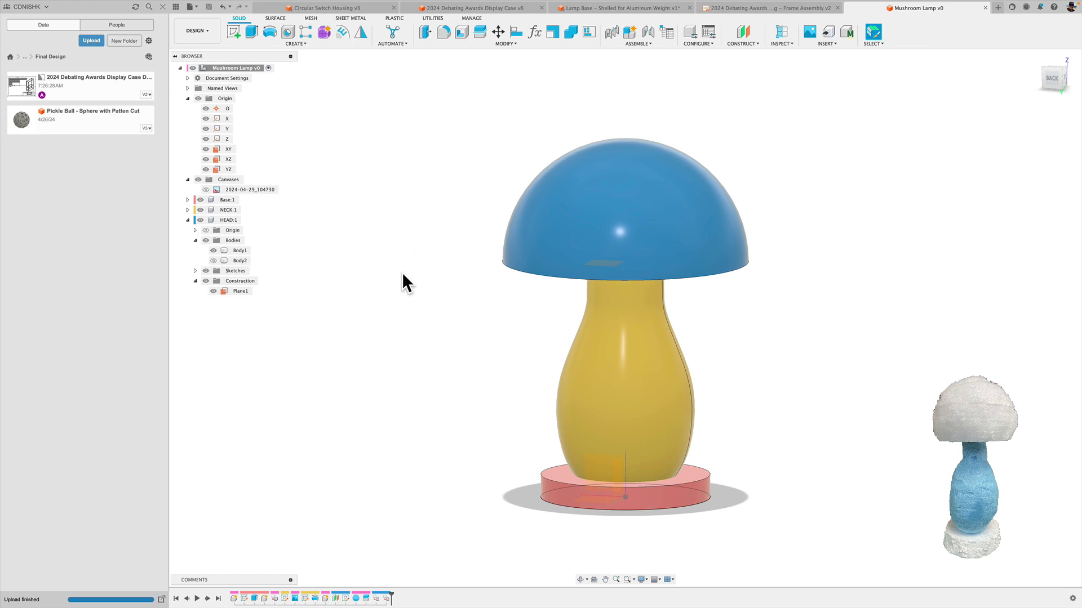
Fillet the bottom outer edge of the mushroom head with a 6 mm radius
shift+middle_drag(357, 429, 432, 390)
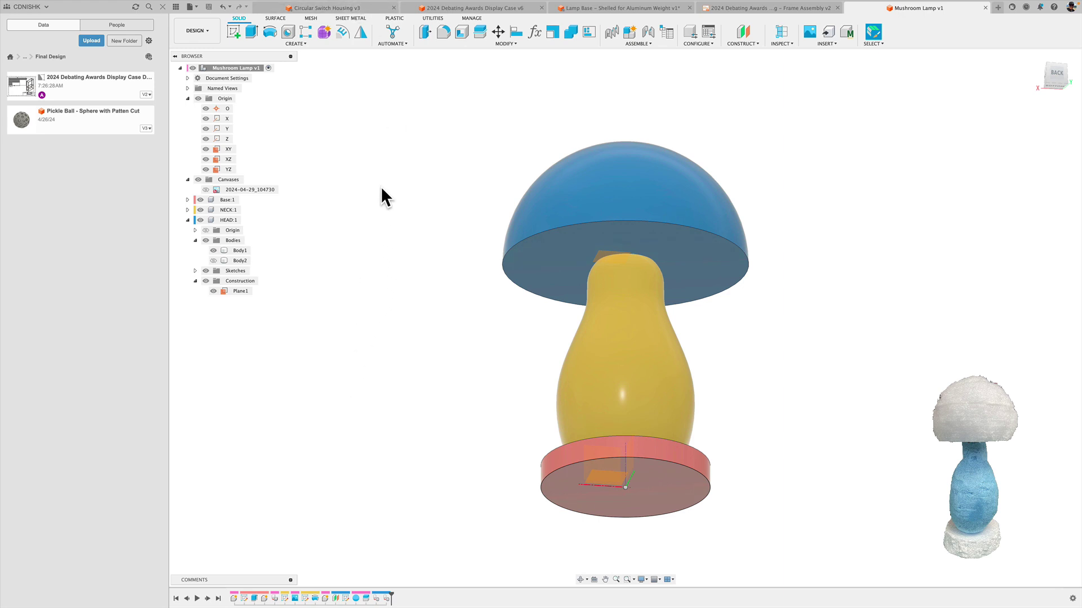
key(f)
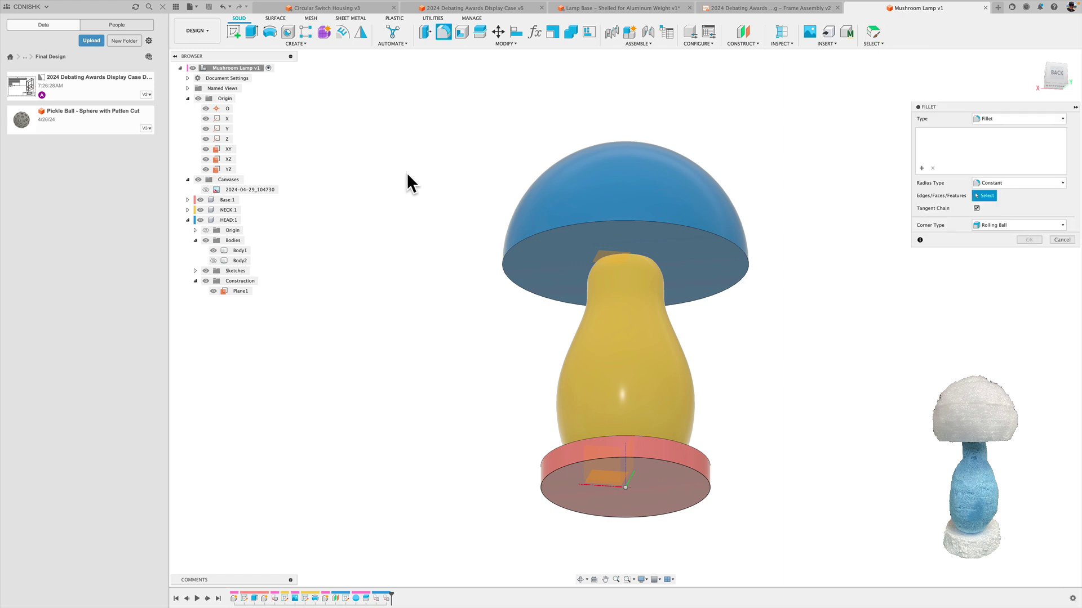
click(515, 248)
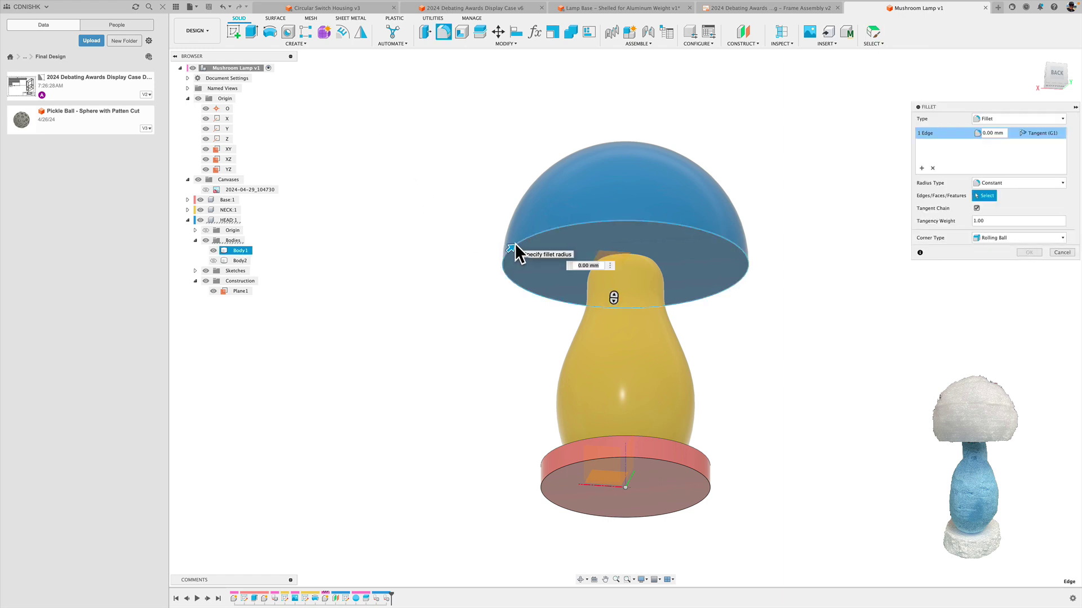
text(6)
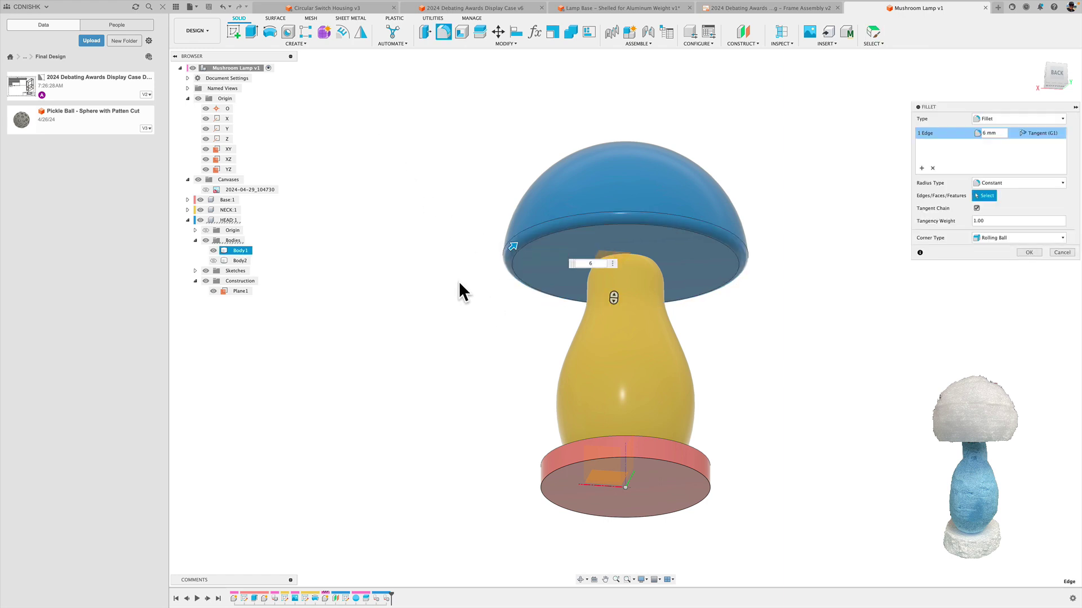
mouse_move(459, 282)
shift+middle_down()
mouse_move(451, 274)
mouse_move(459, 297)
shift+middle_up()
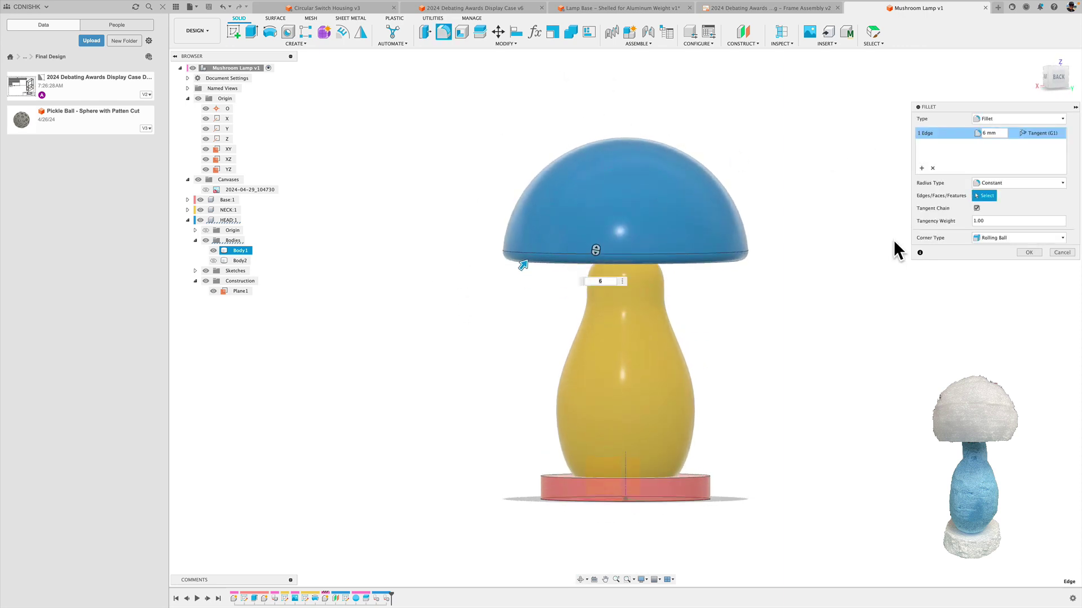
click(1027, 252)
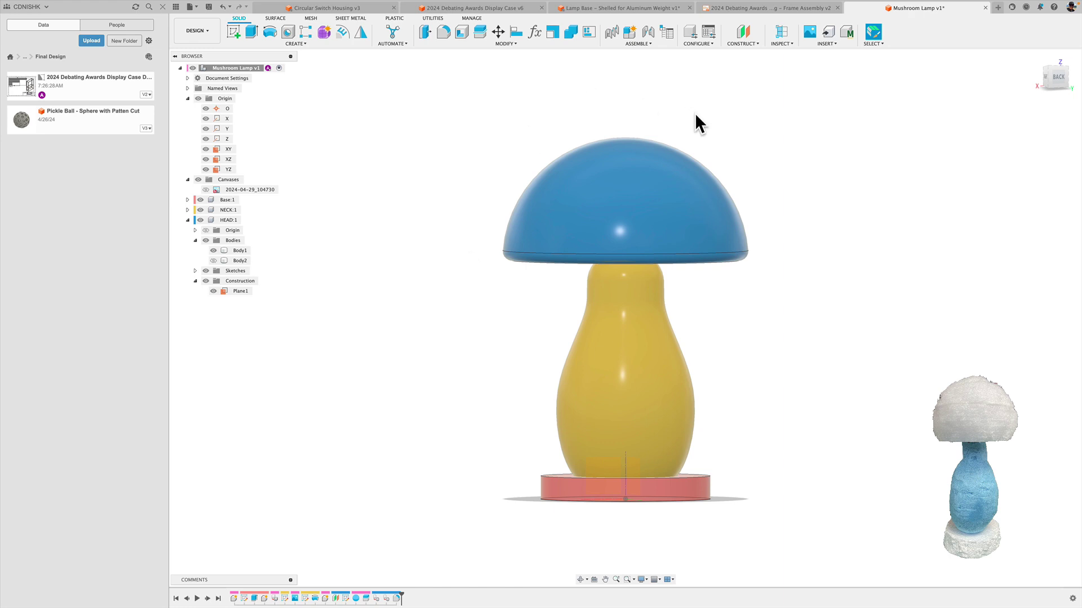
Add a Center of Mass analysis for the whole lamp assembly
click(782, 44)
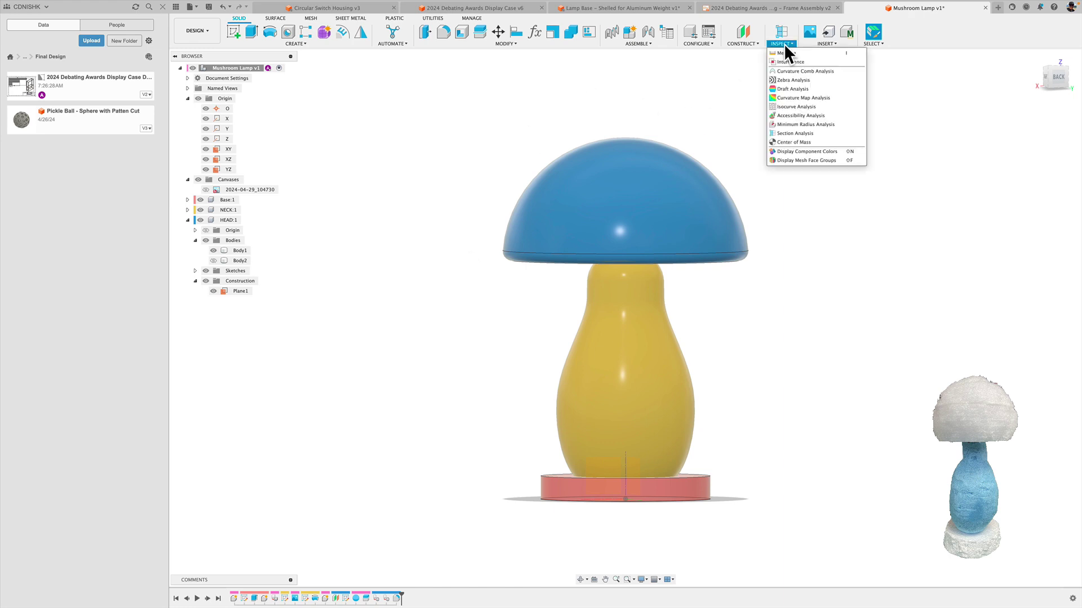
click(787, 141)
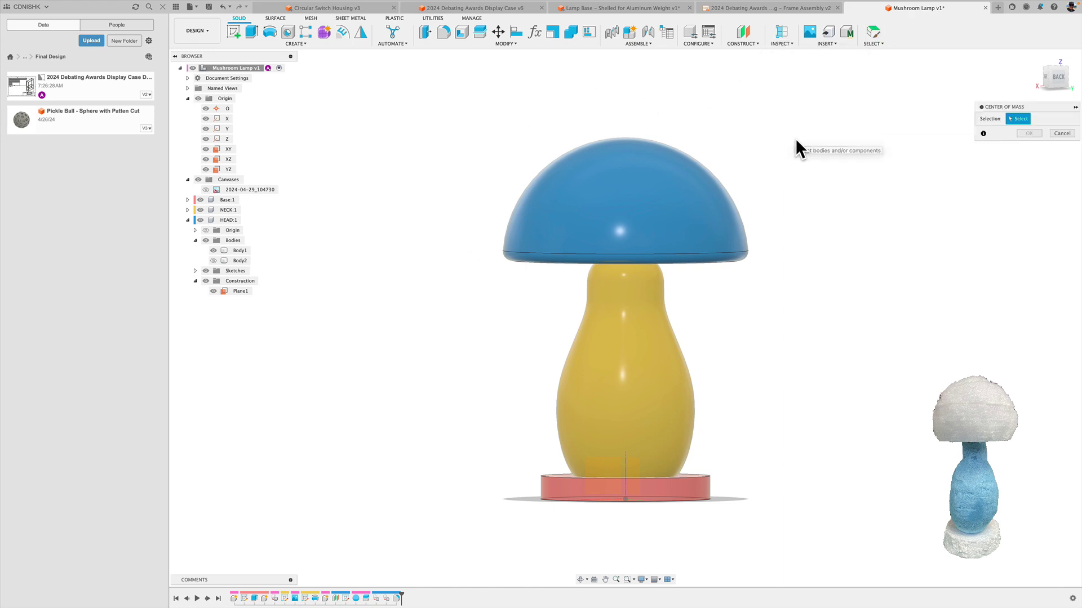
click(205, 66)
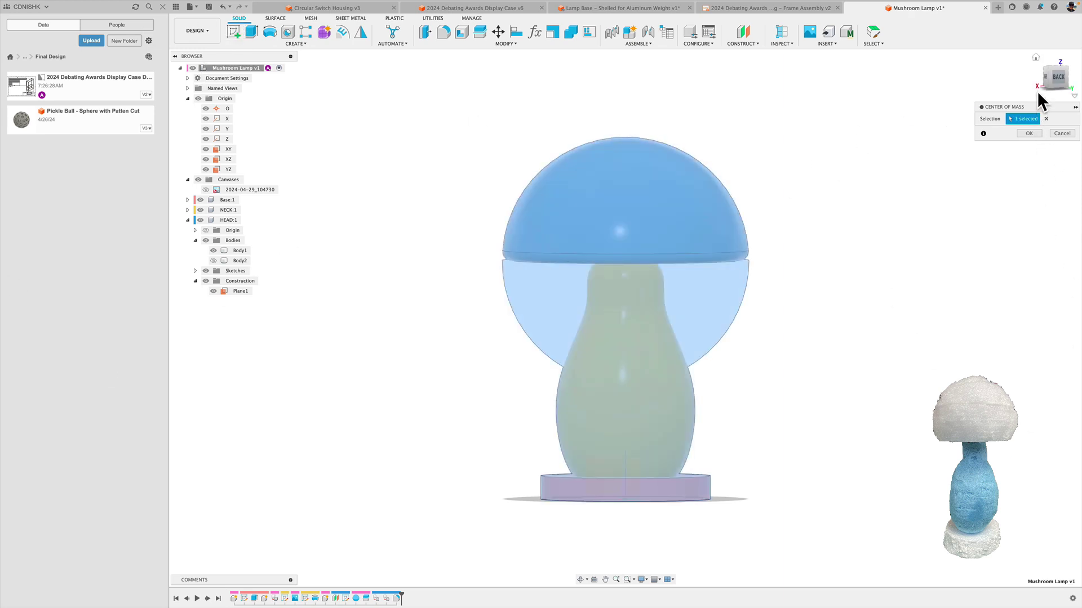
click(1026, 133)
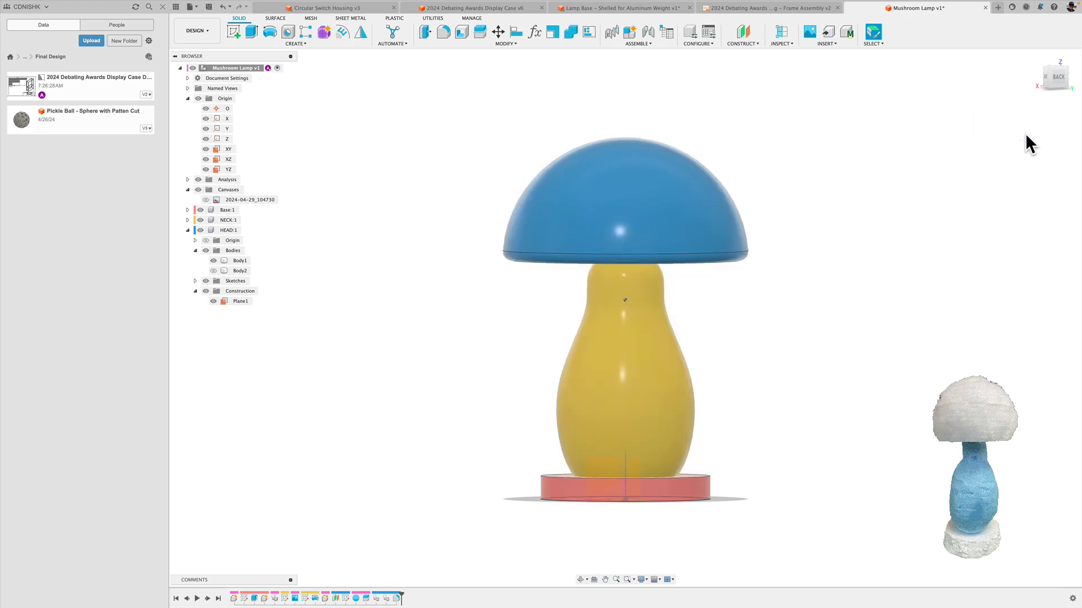
click(1033, 58)
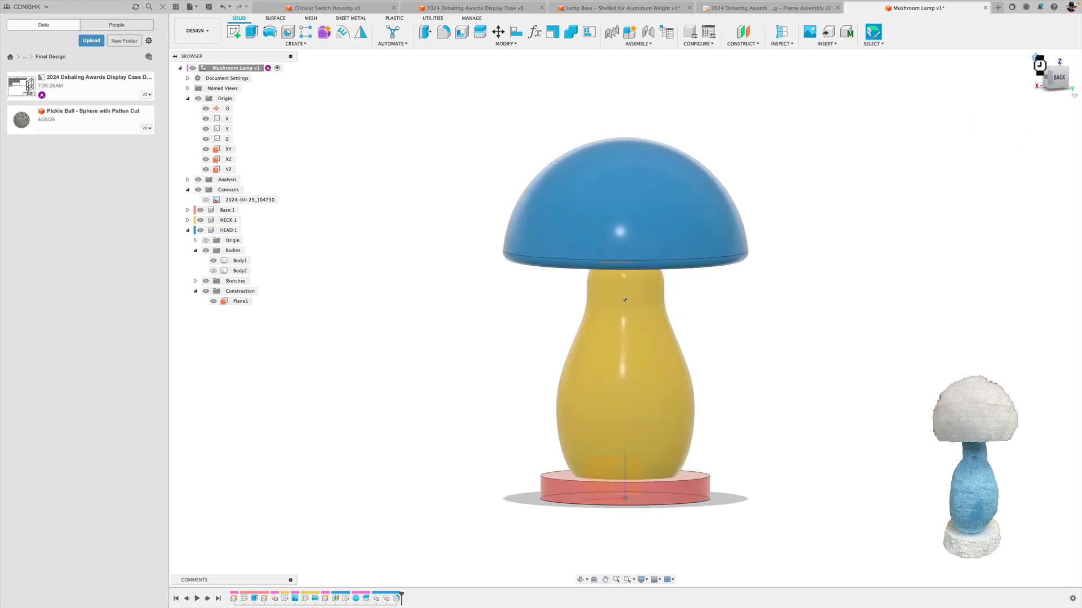
shift+middle_drag(896, 189, 922, 172)
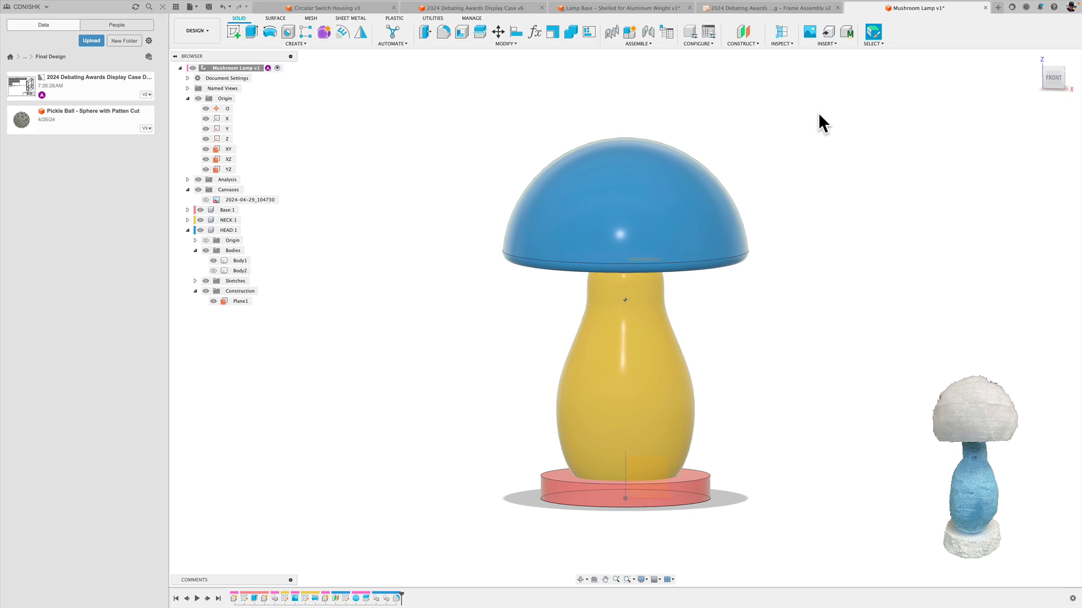
click(779, 43)
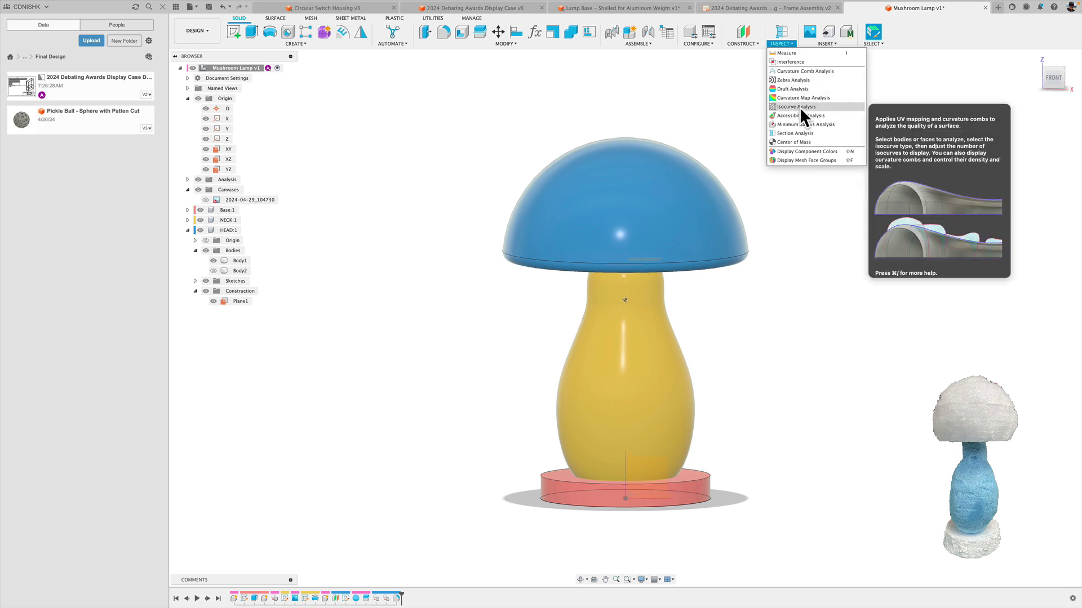
click(796, 132)
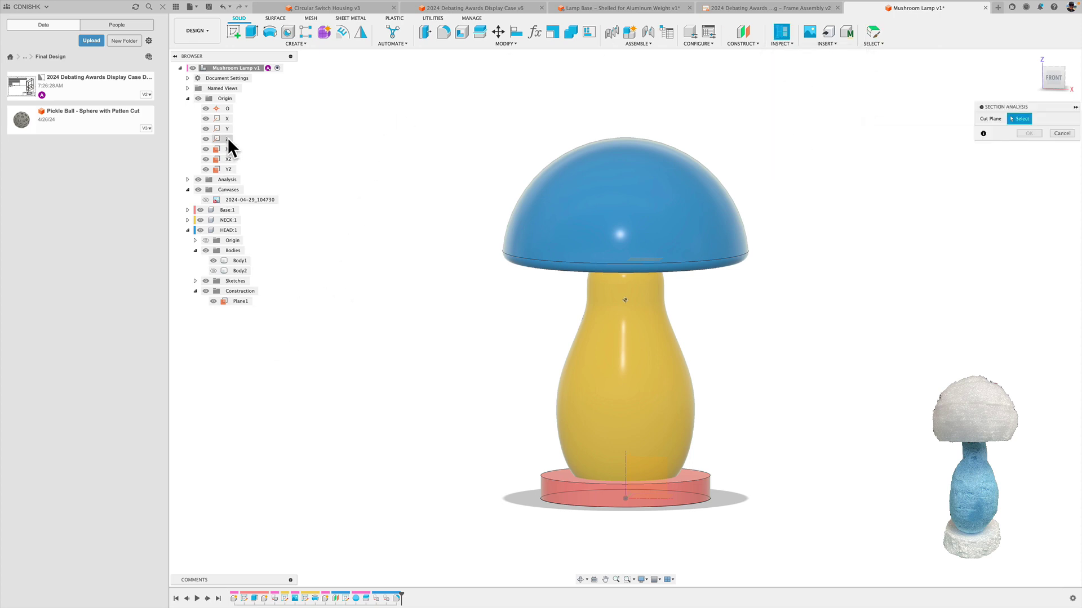
click(227, 159)
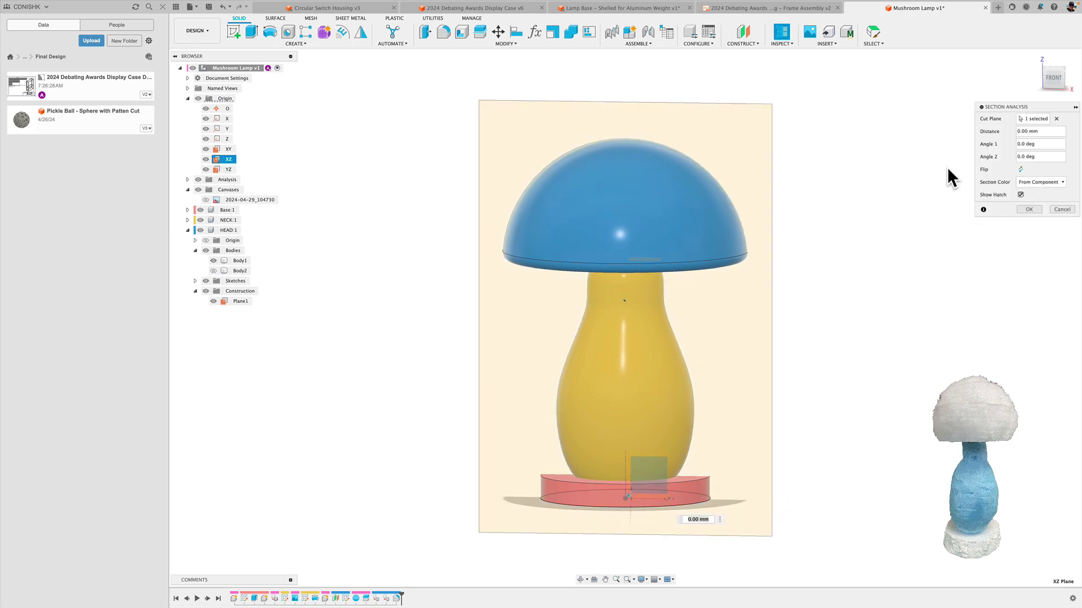
click(1039, 57)
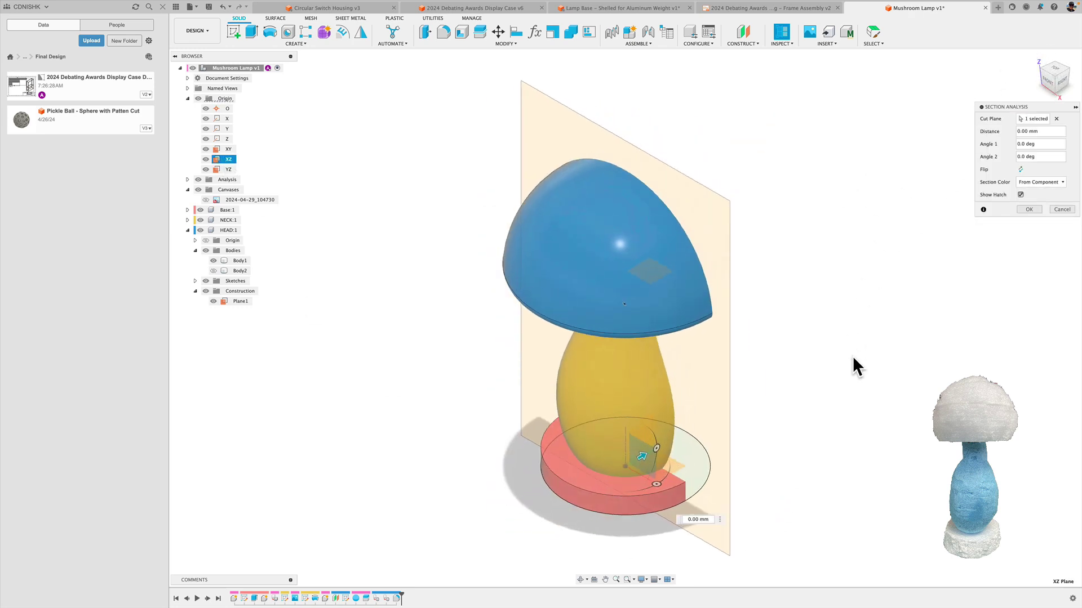
mouse_move(839, 396)
shift+middle_down()
mouse_move(736, 376)
mouse_move(766, 391)
shift+middle_up()
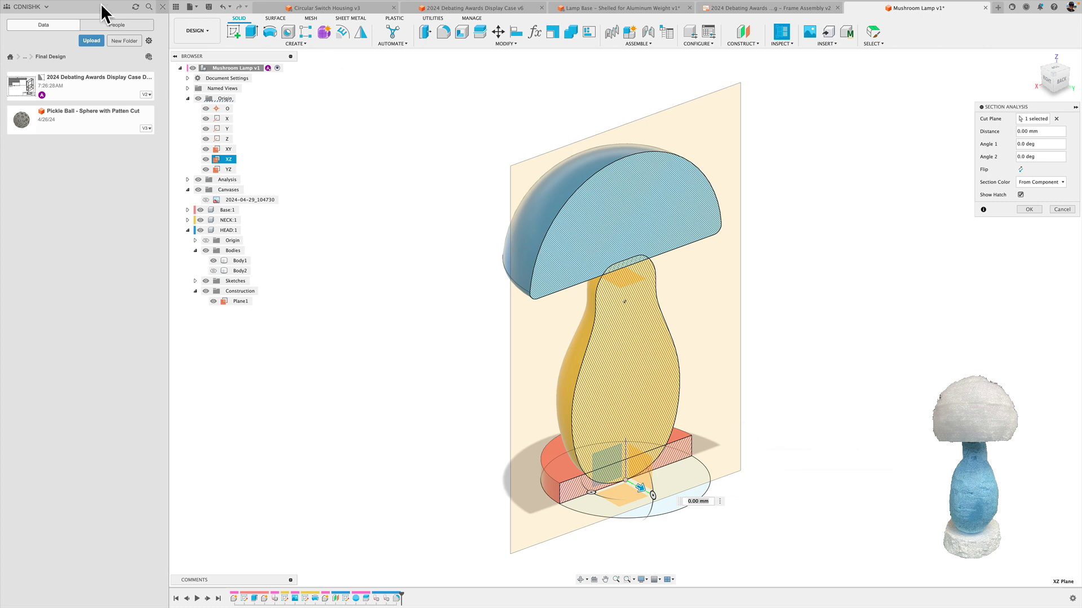
click(1029, 117)
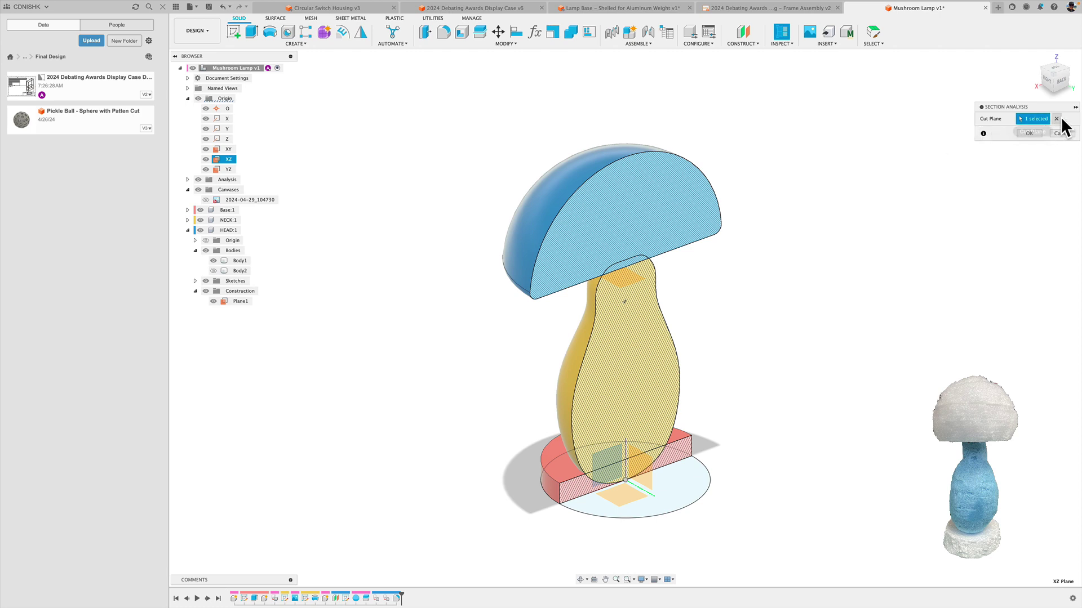
click(1054, 132)
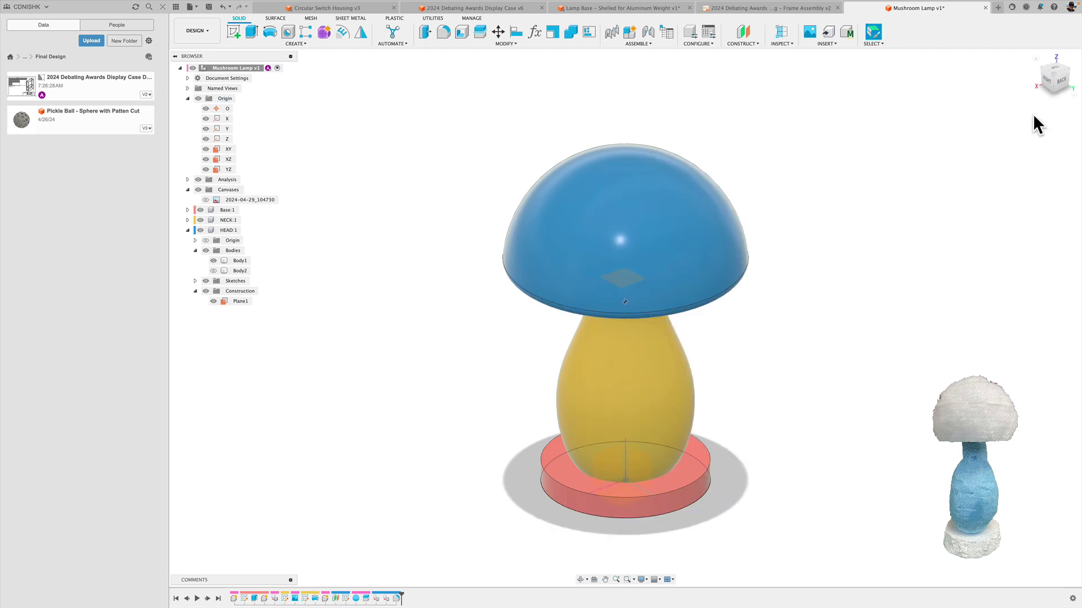
Create a Section Analysis through the lamp on the YZ origin plane at 0 mm distance, viewed face-on
click(781, 43)
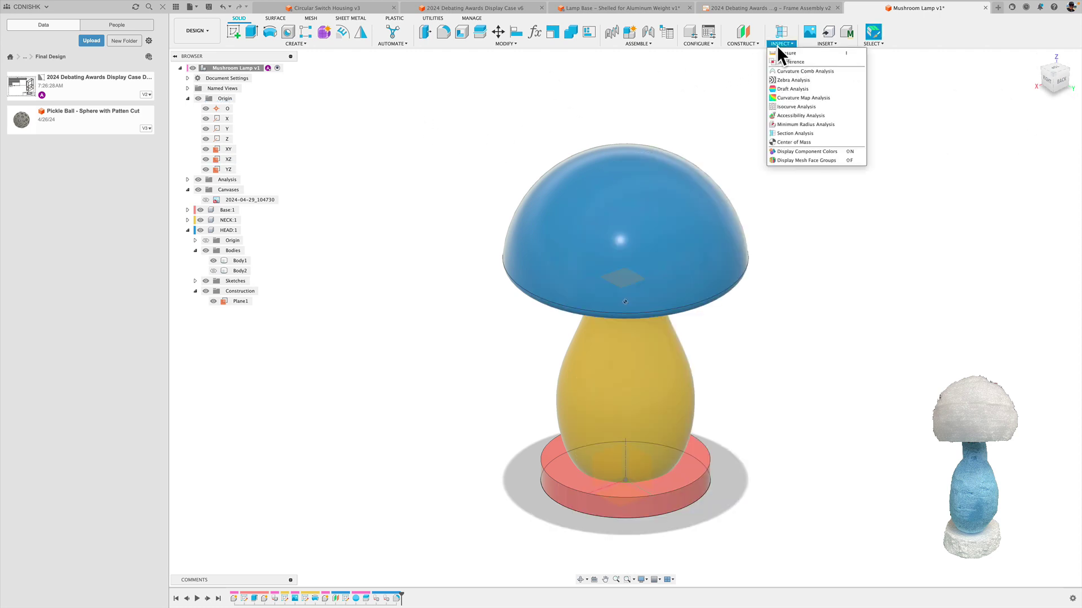
click(795, 133)
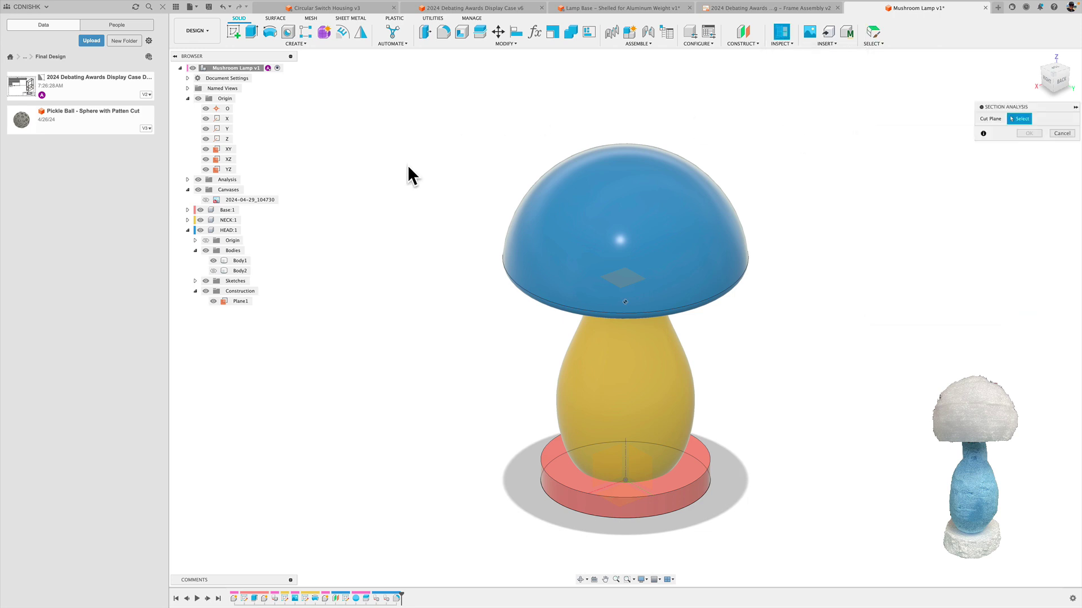
click(218, 170)
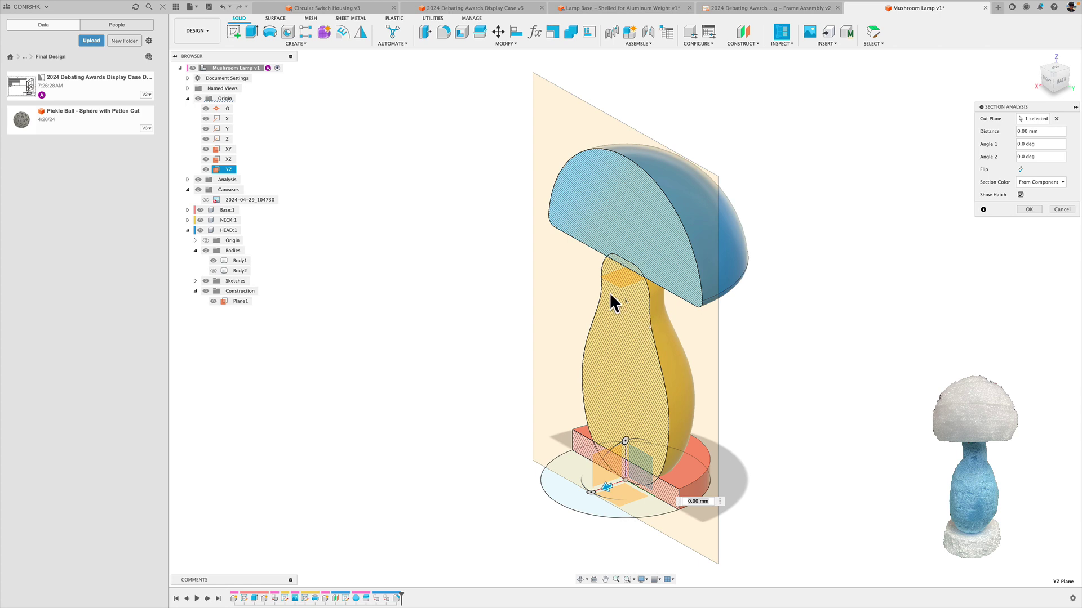
click(1047, 79)
scroll(626, 383, up, 3)
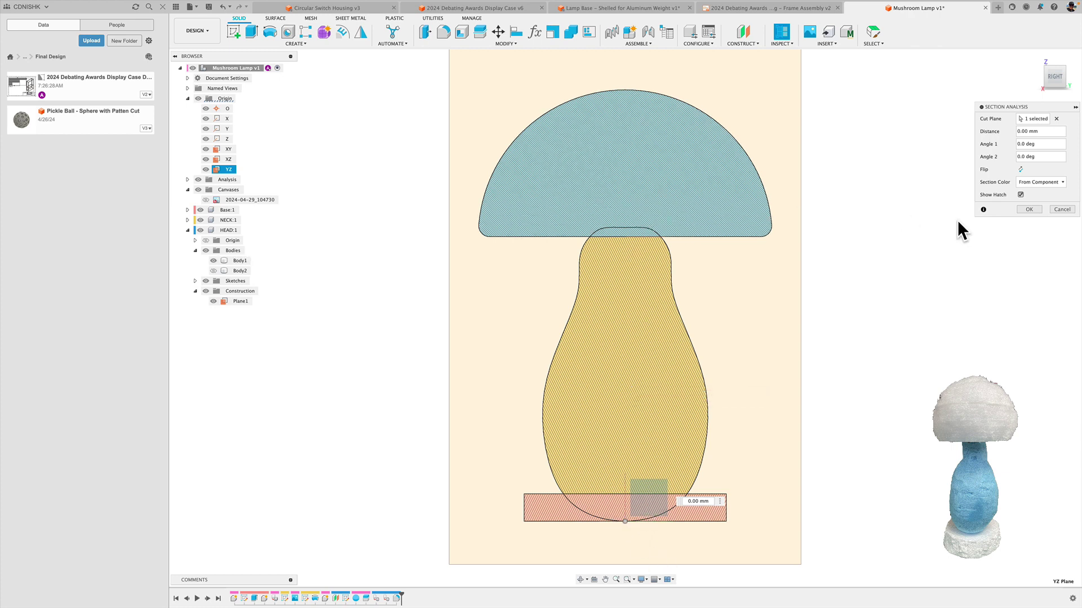
click(1026, 208)
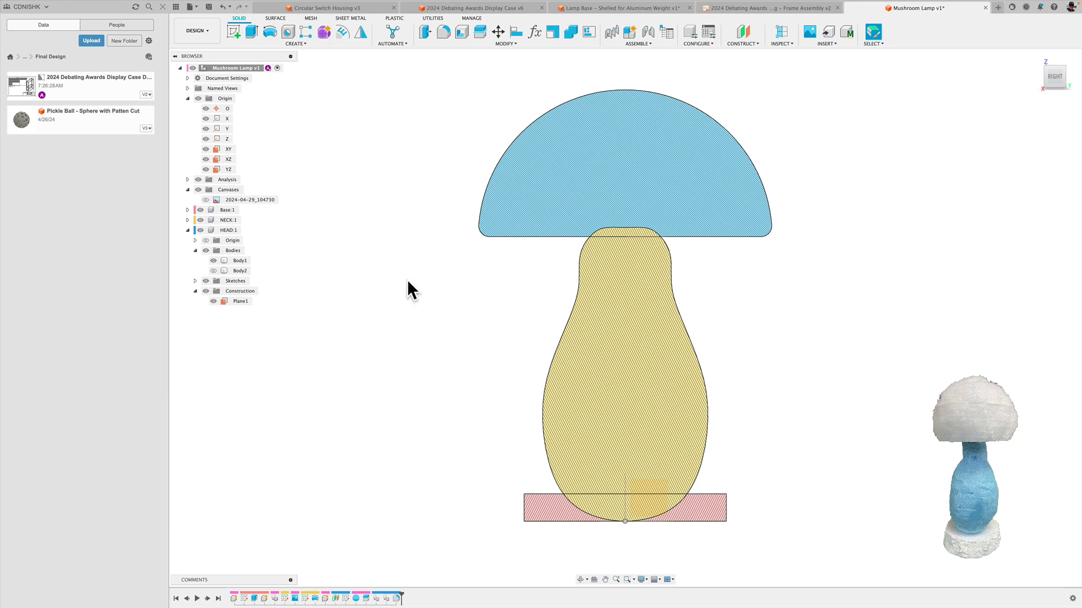
Move the NECK and HEAD components together 8 mm upward along Z, away from the base's underside
click(502, 40)
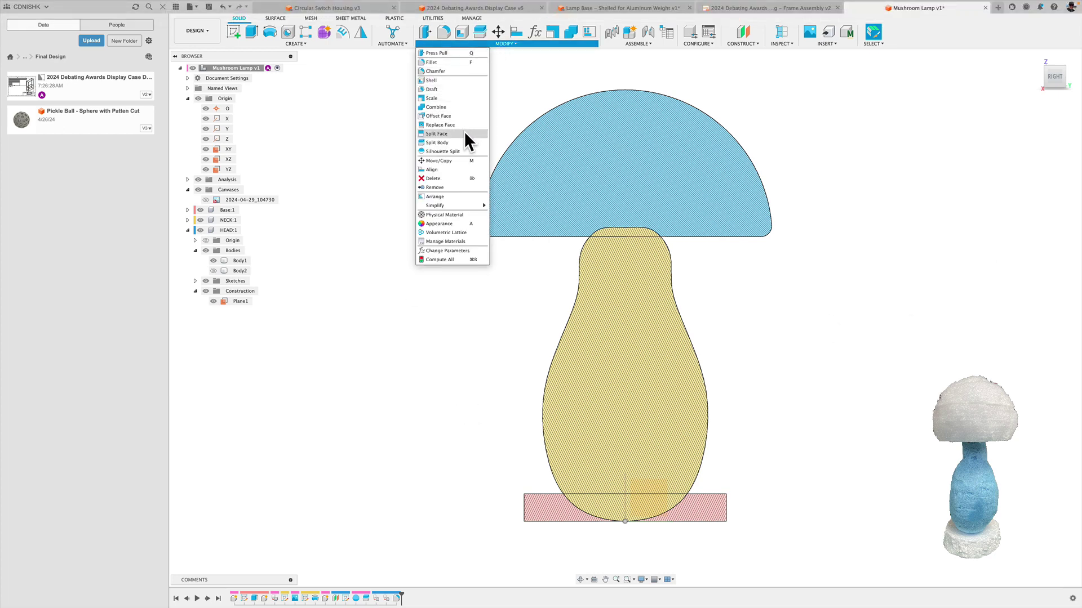
click(465, 162)
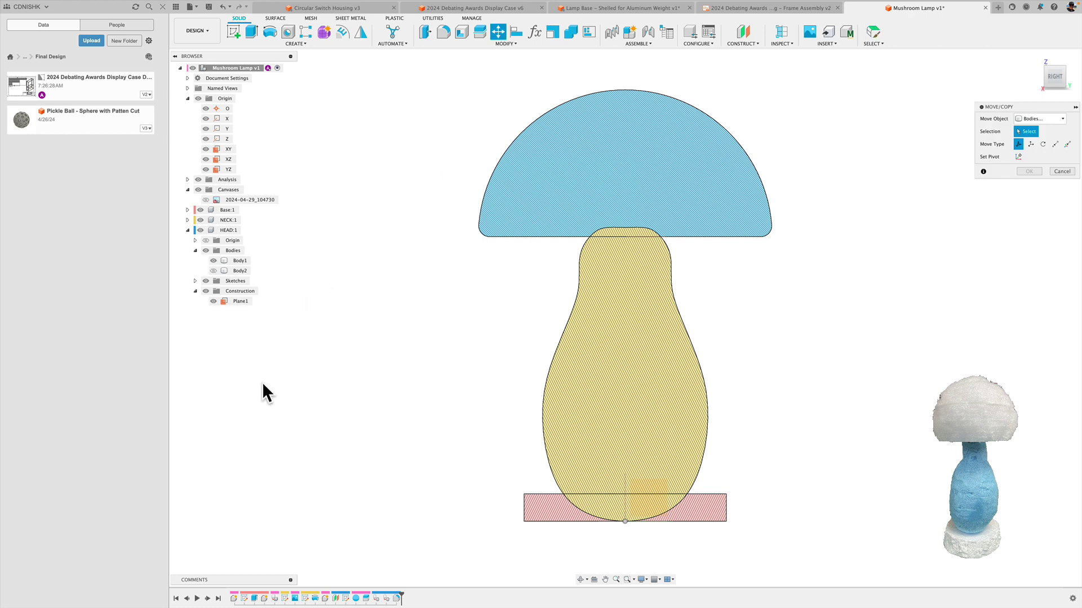
click(187, 230)
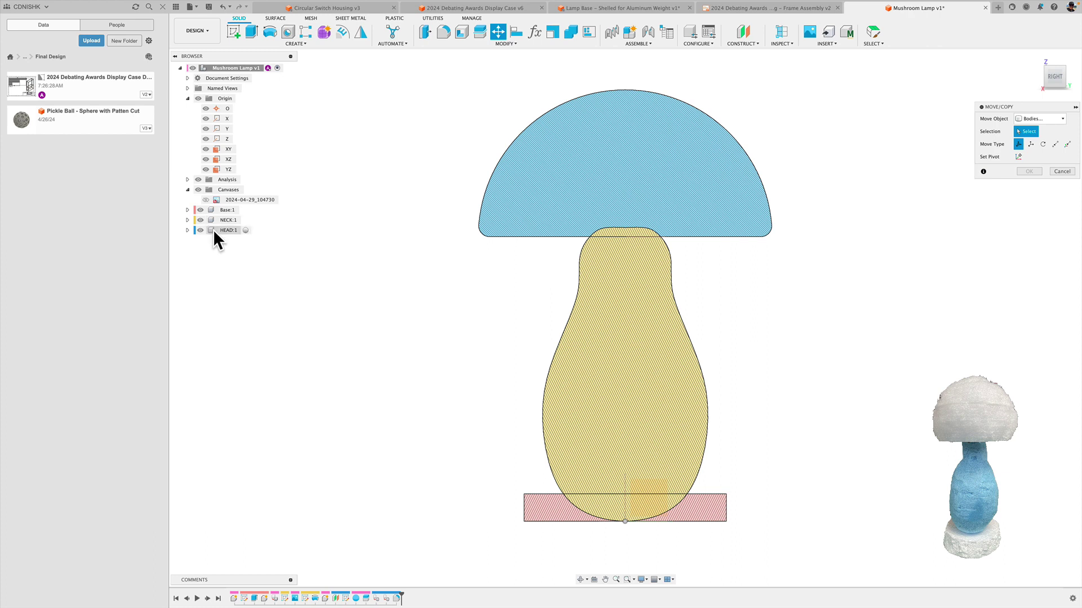
click(1043, 118)
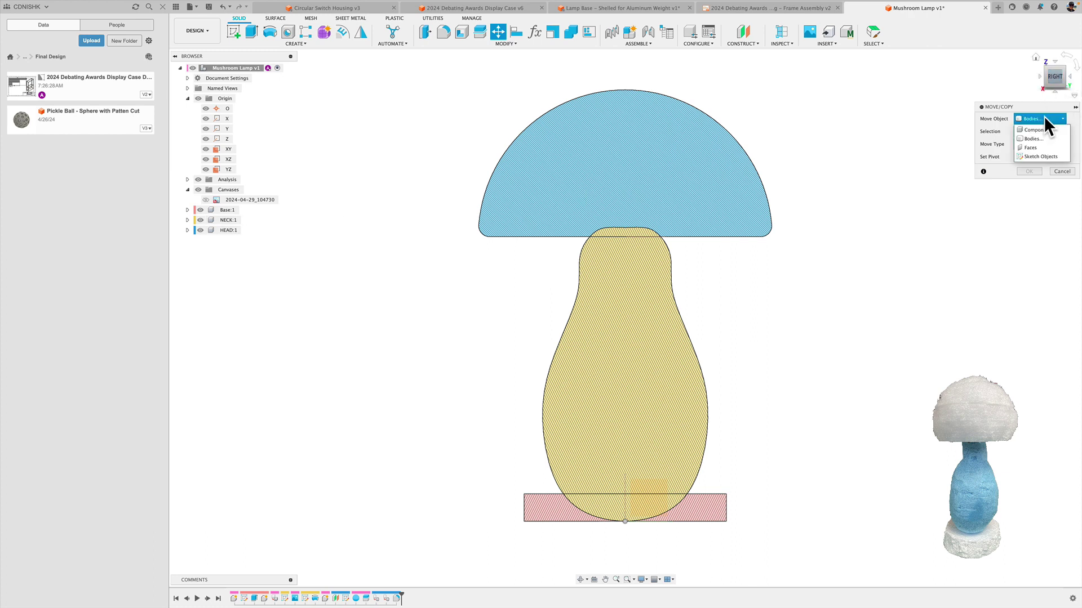
click(1045, 131)
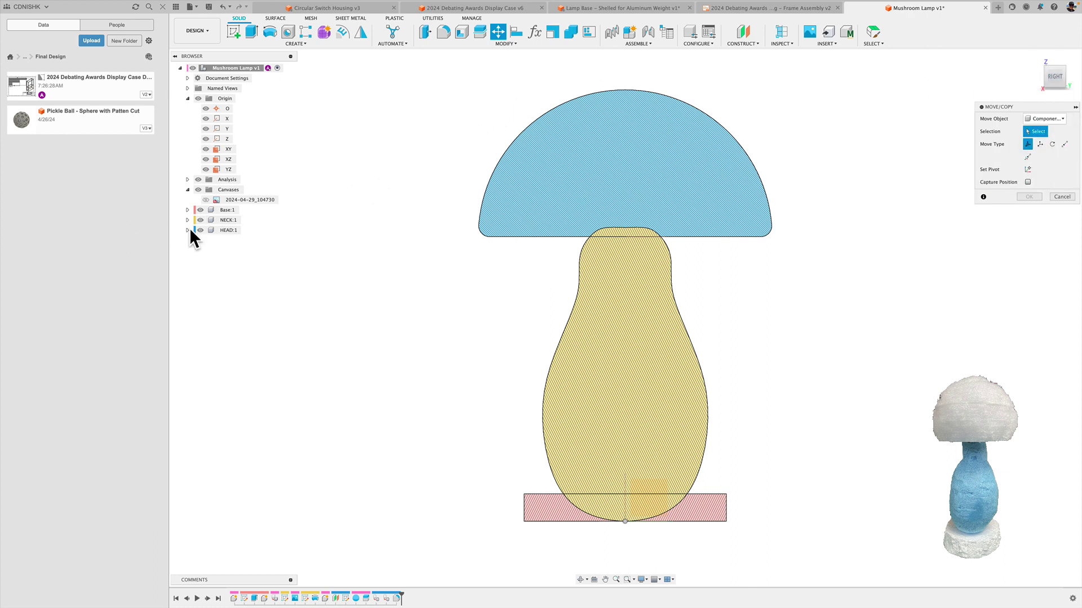
click(214, 220)
click(214, 230)
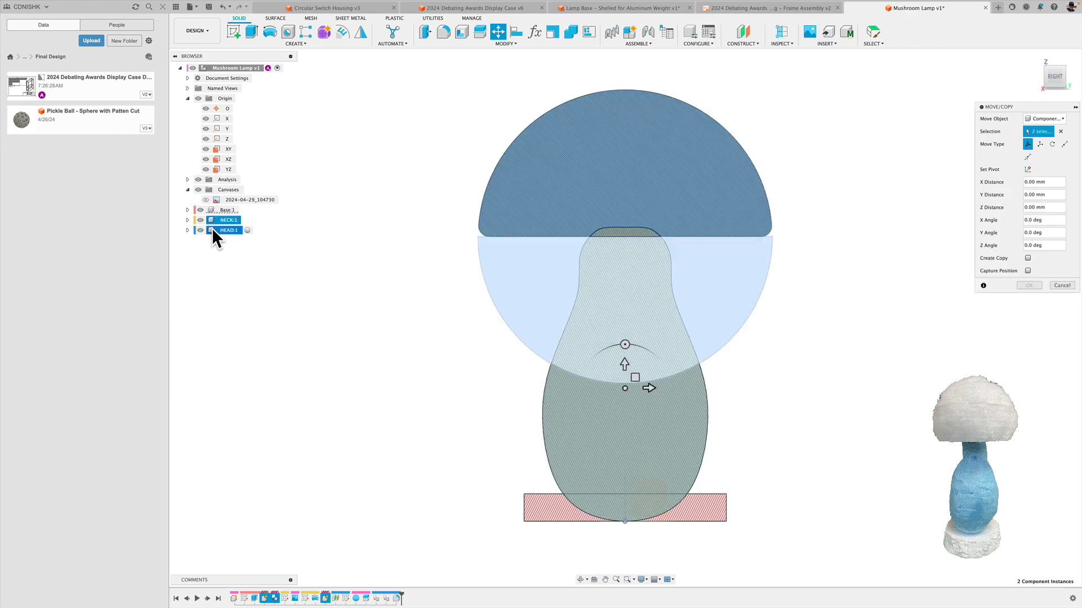
click(625, 363)
drag(625, 363, 623, 349)
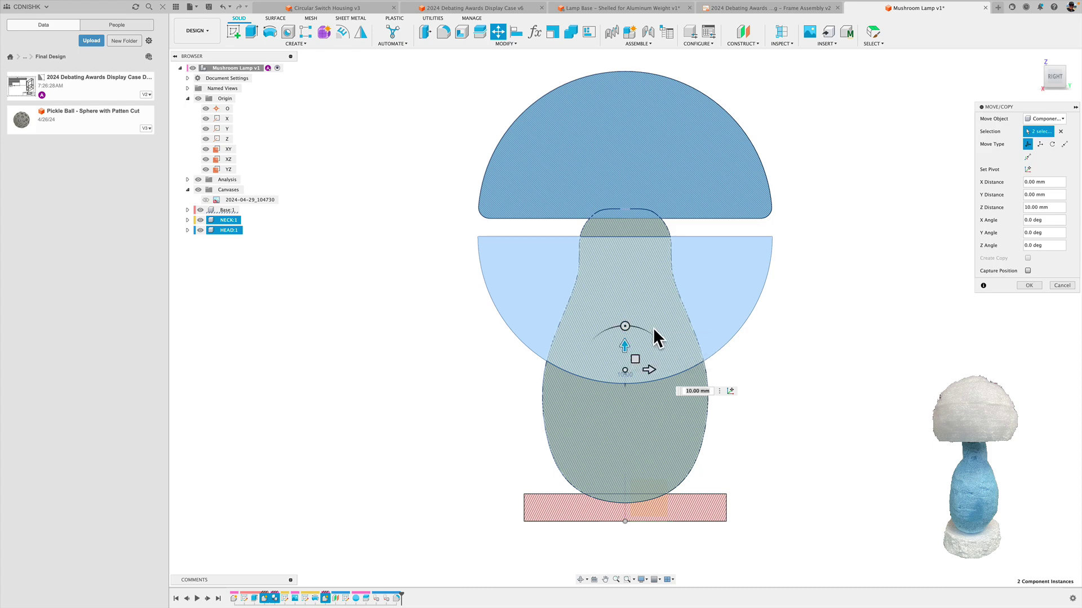
text(5)
key(Return)
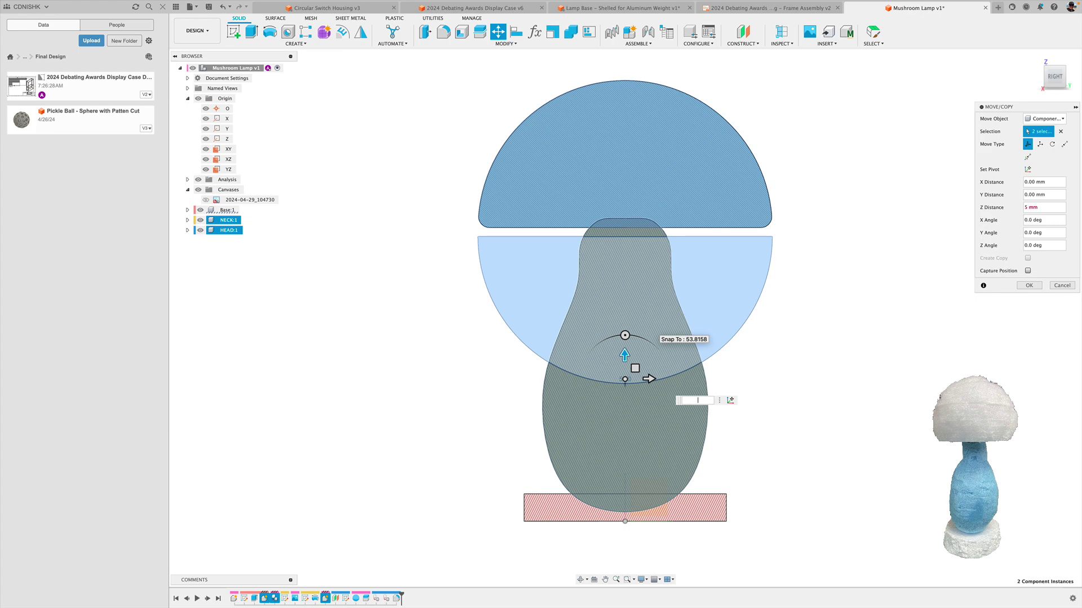
text(8)
key(Return)
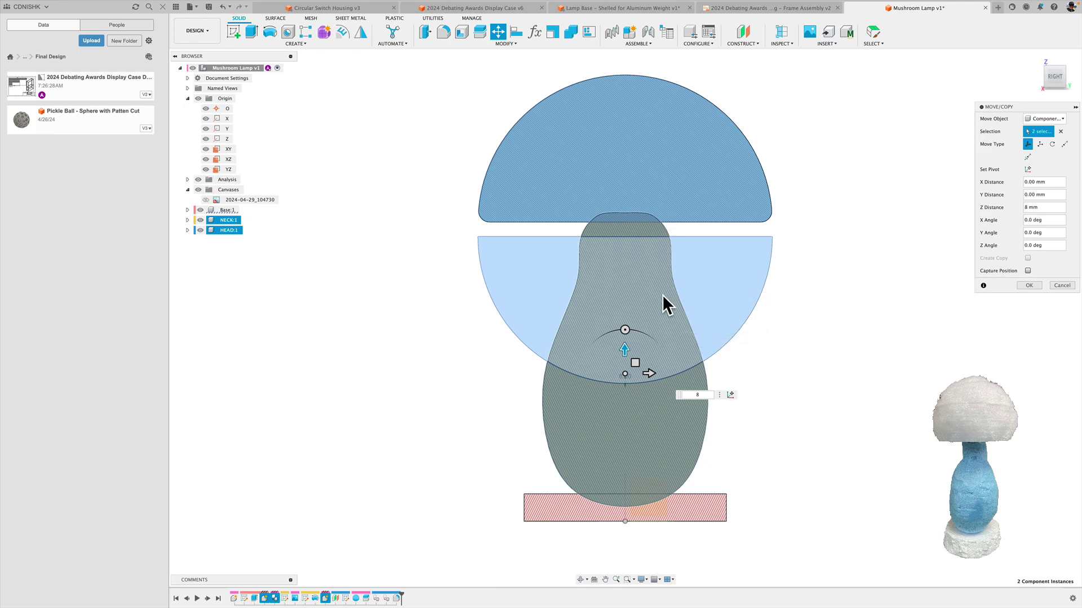
click(1033, 285)
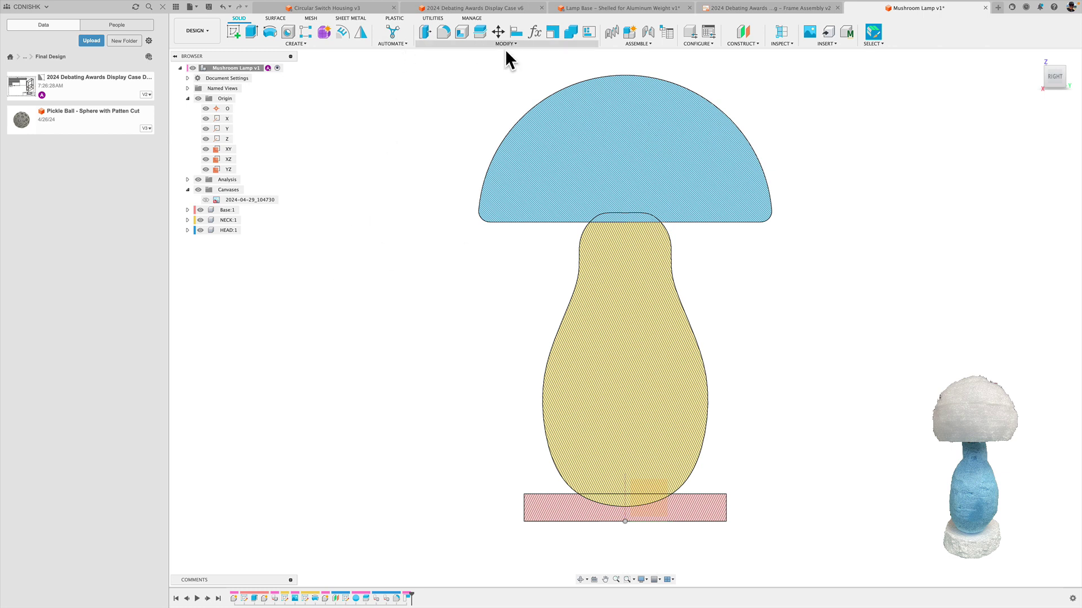
Move only the HEAD component by -8 mm along Z so it sits lower over the neck
click(529, 44)
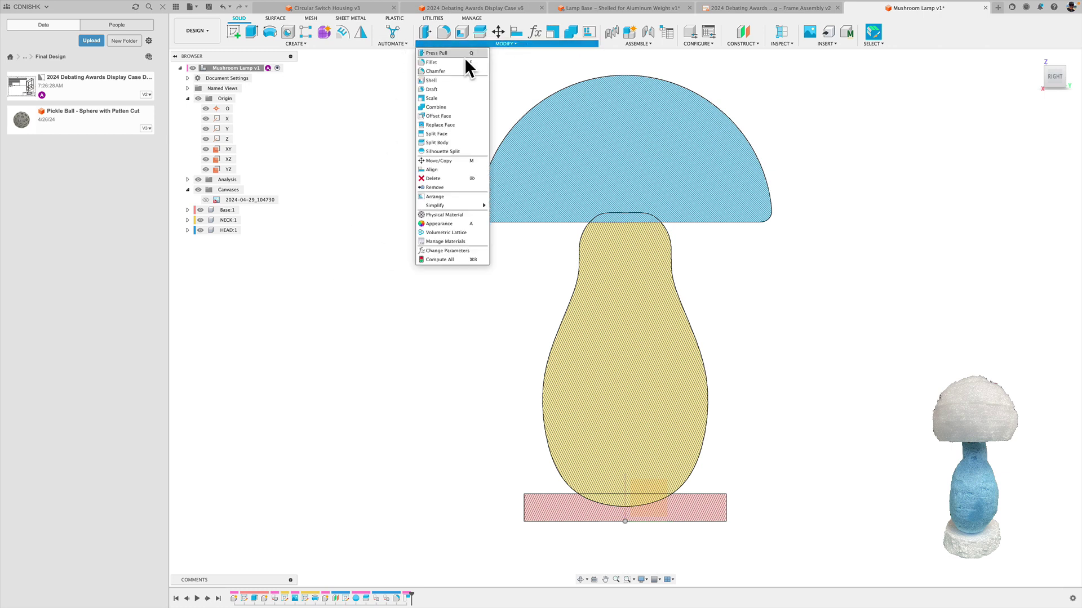
click(451, 160)
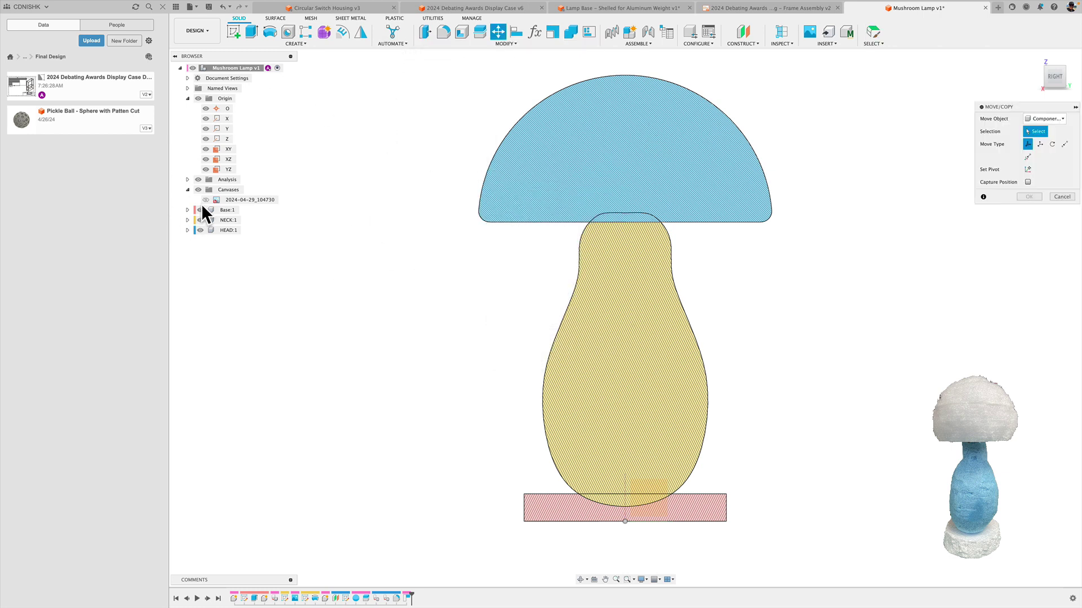
click(210, 228)
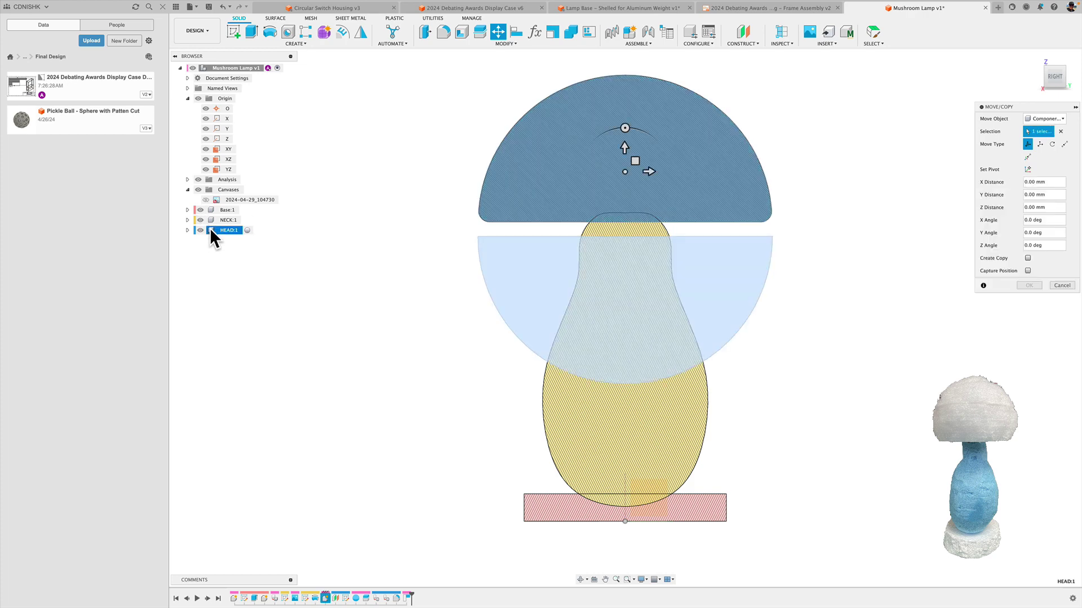
click(626, 149)
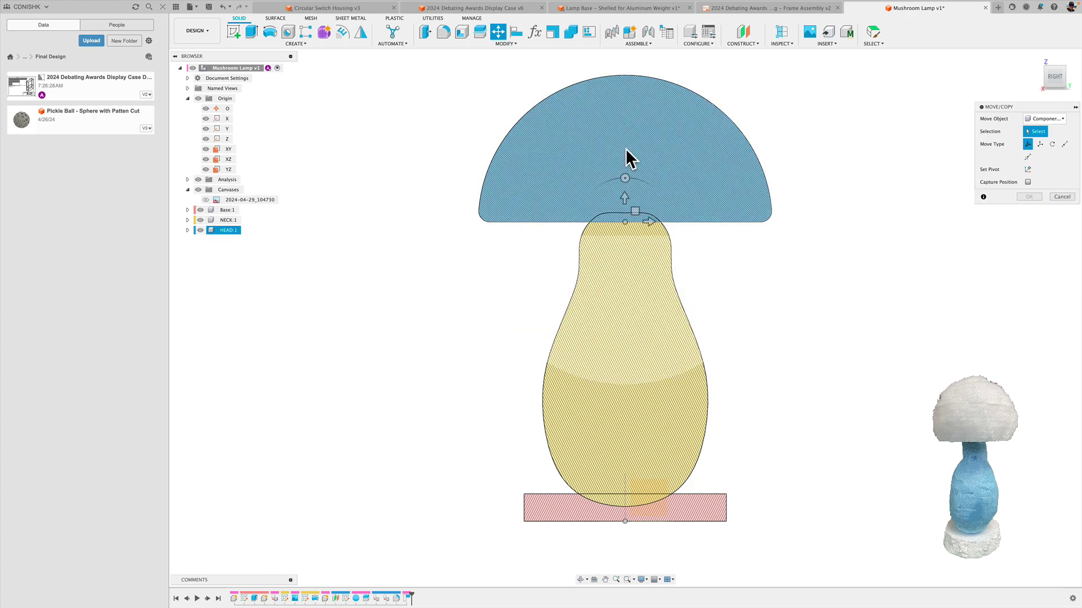
click(213, 230)
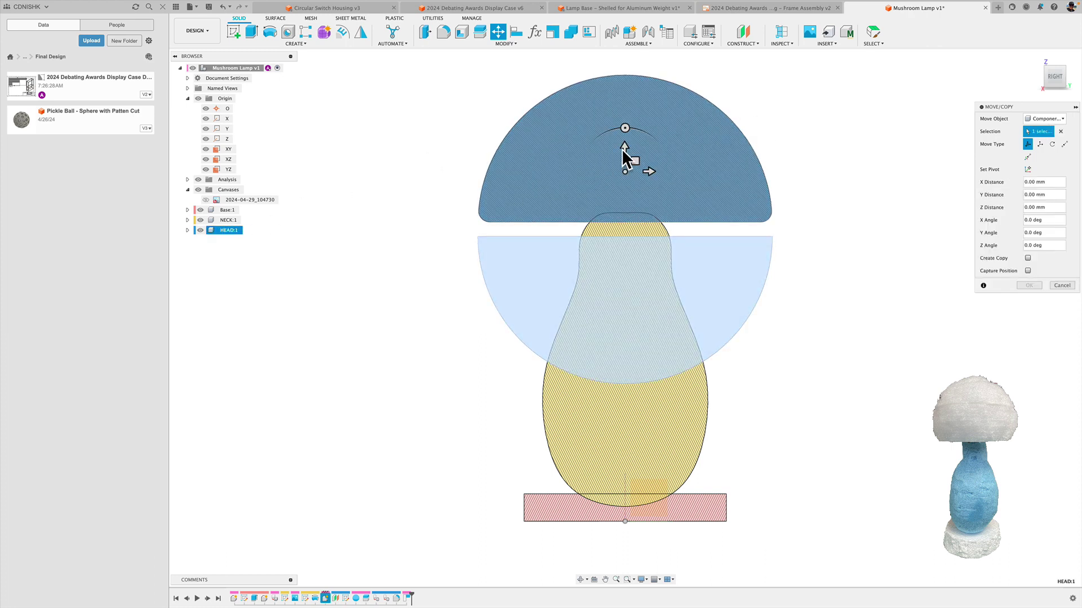
click(623, 148)
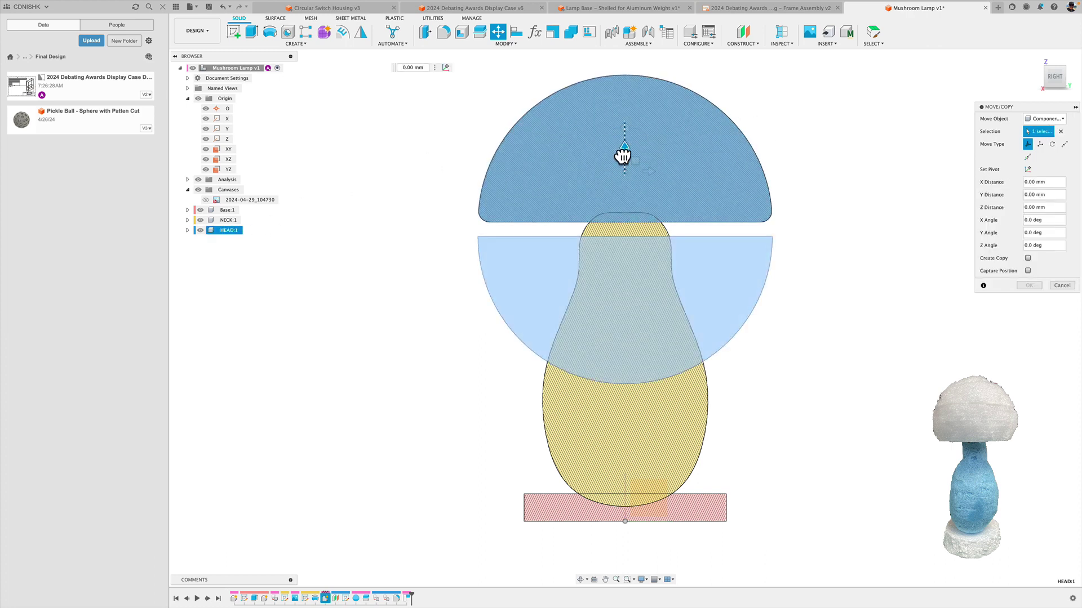
drag(623, 156, 621, 176)
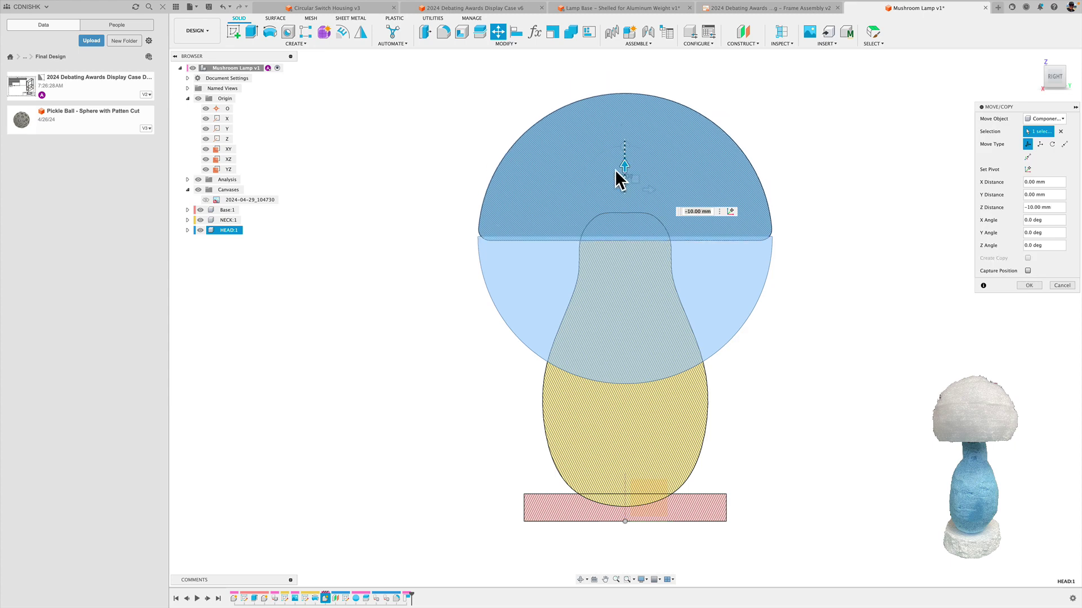
text(-8)
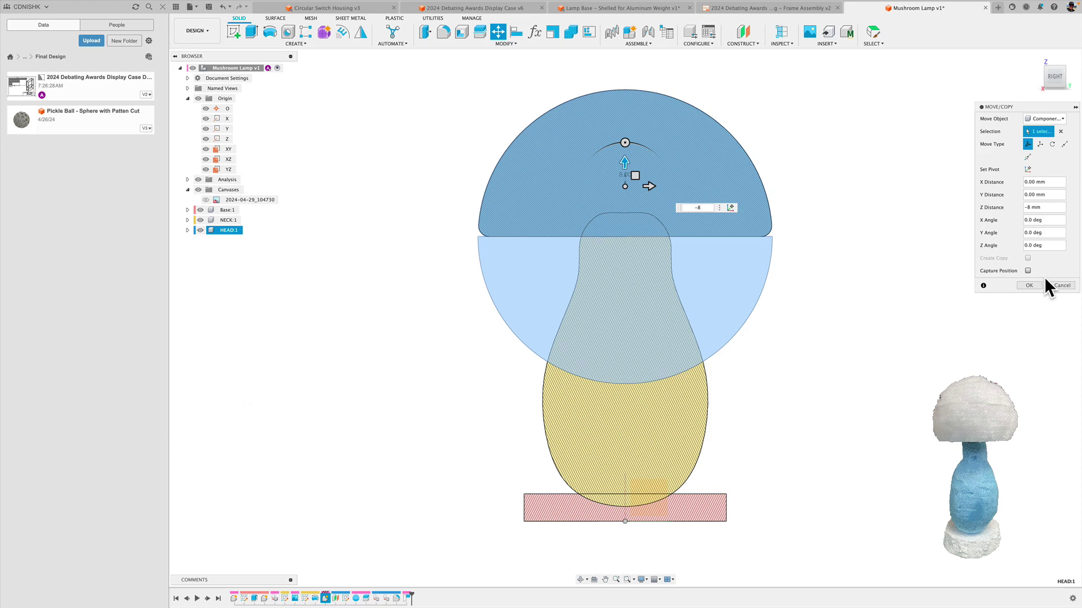
click(1028, 285)
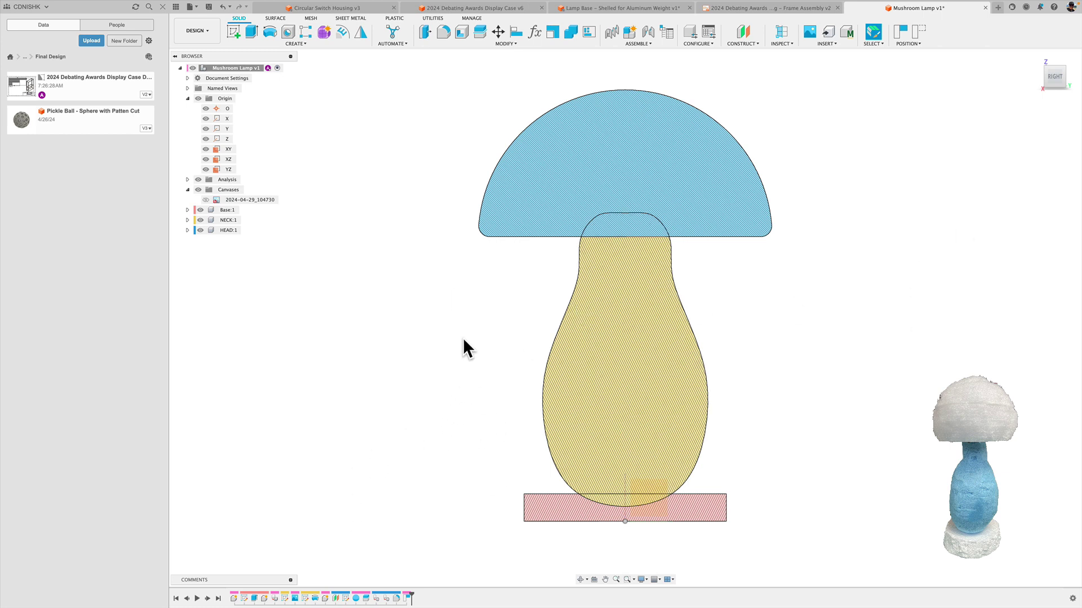
Capture the moved positions and cut the neck body out of the head with Combine, keeping the tool body and creating no new component
shift+middle_drag(415, 317, 451, 328)
click(483, 44)
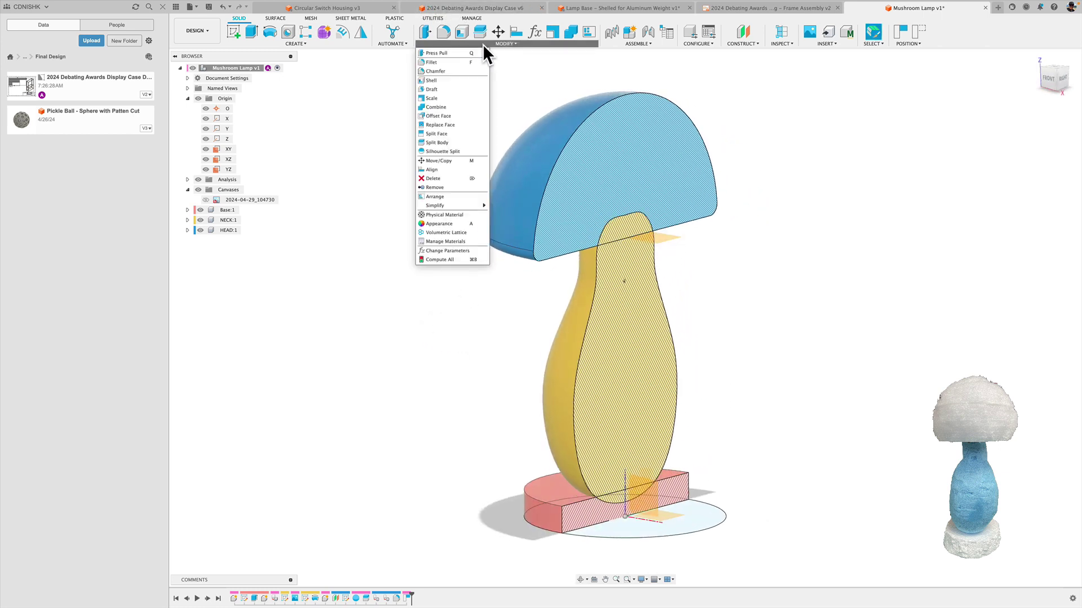
click(433, 107)
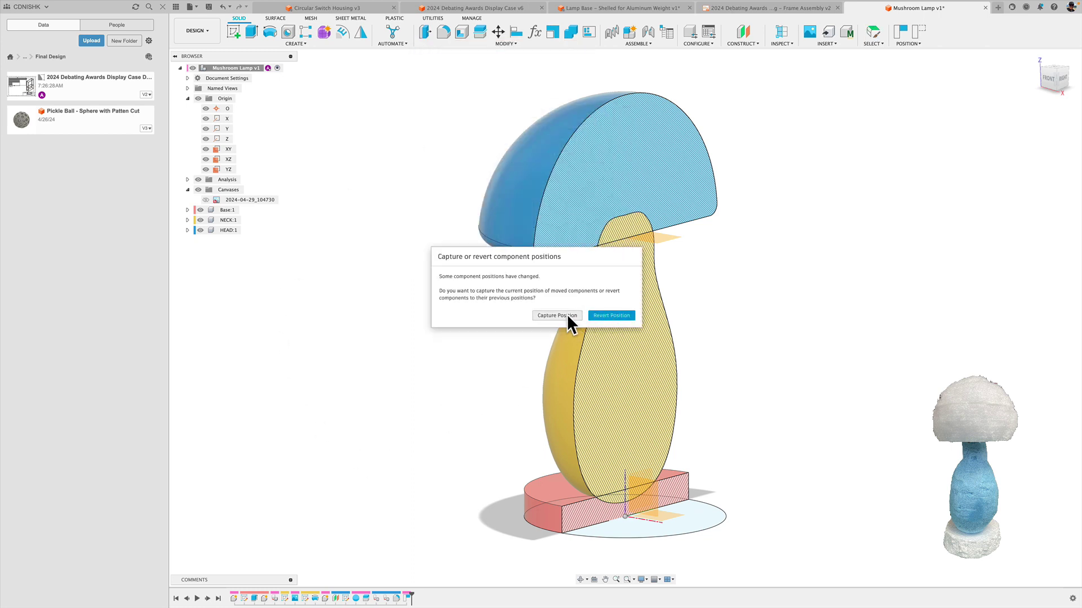
click(557, 316)
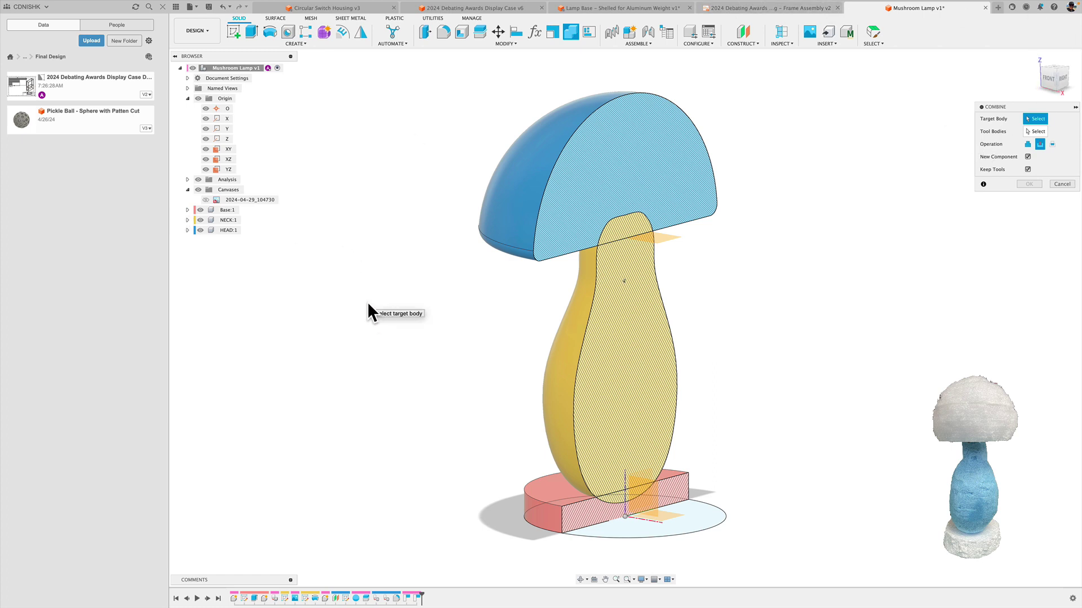
click(526, 140)
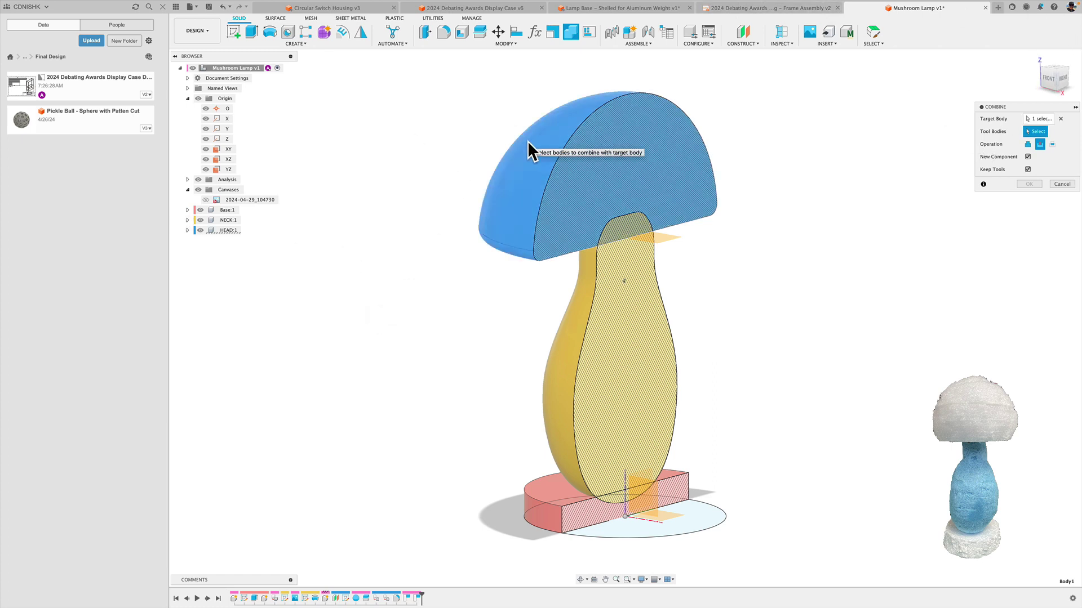
click(596, 388)
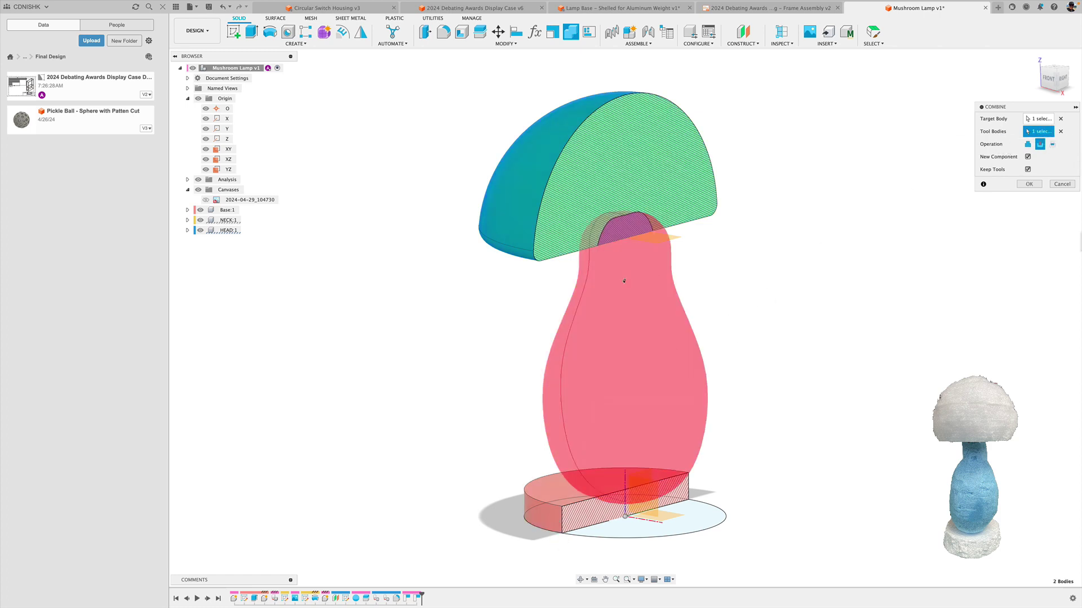
click(1028, 156)
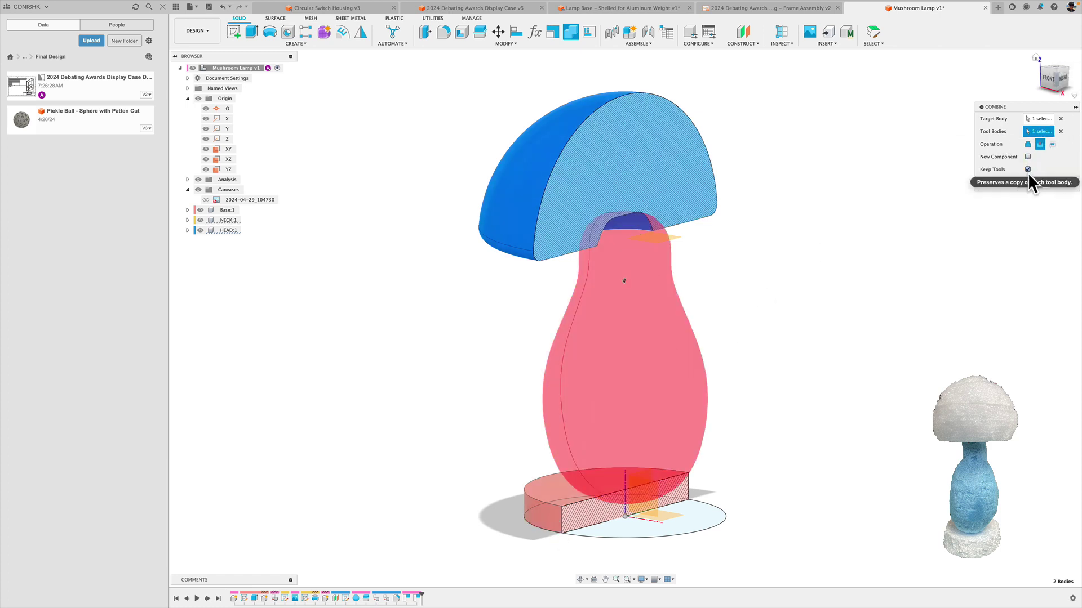
click(1028, 184)
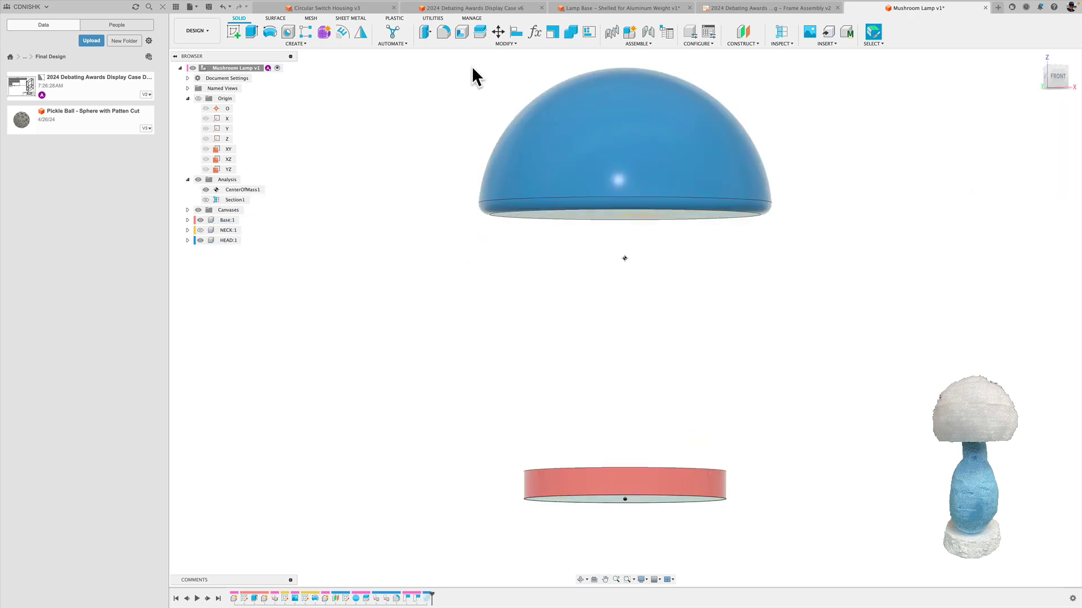
Shell the whole mushroom head body toward the inside with a 3 mm thickness
click(470, 44)
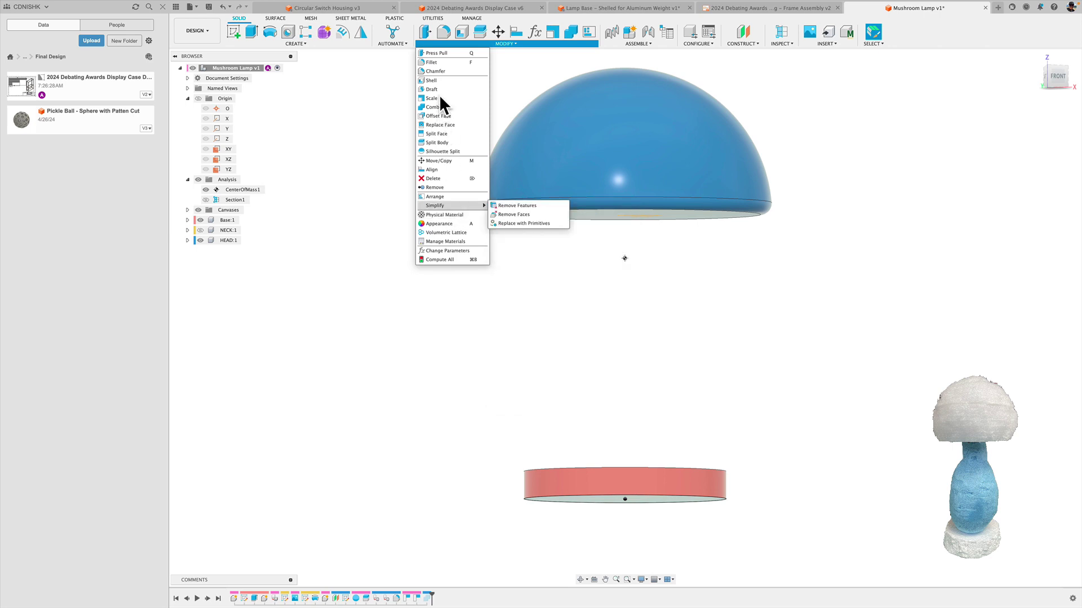
click(437, 80)
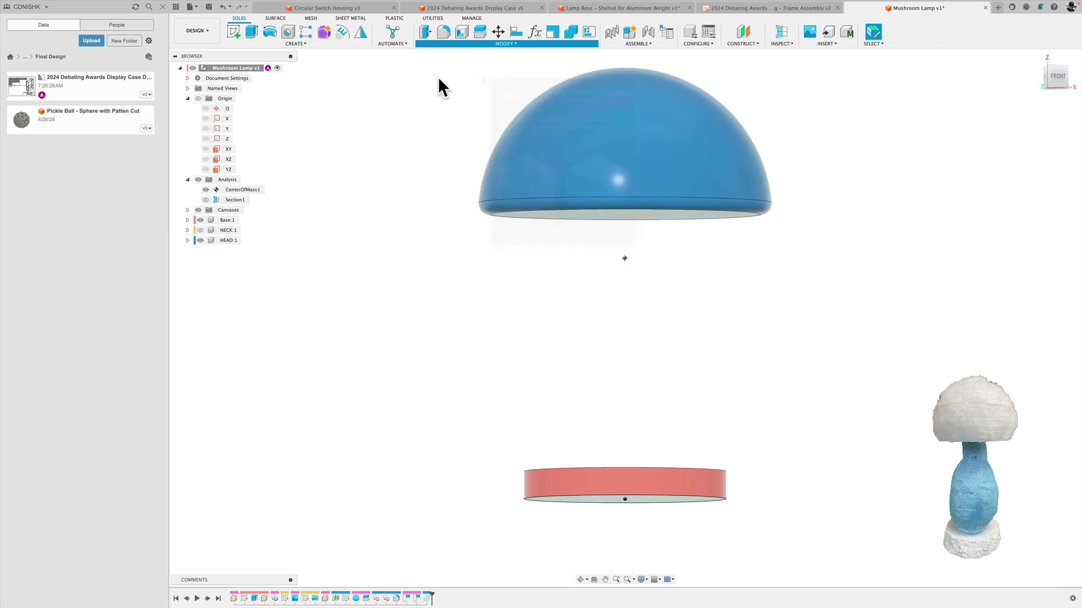
click(526, 117)
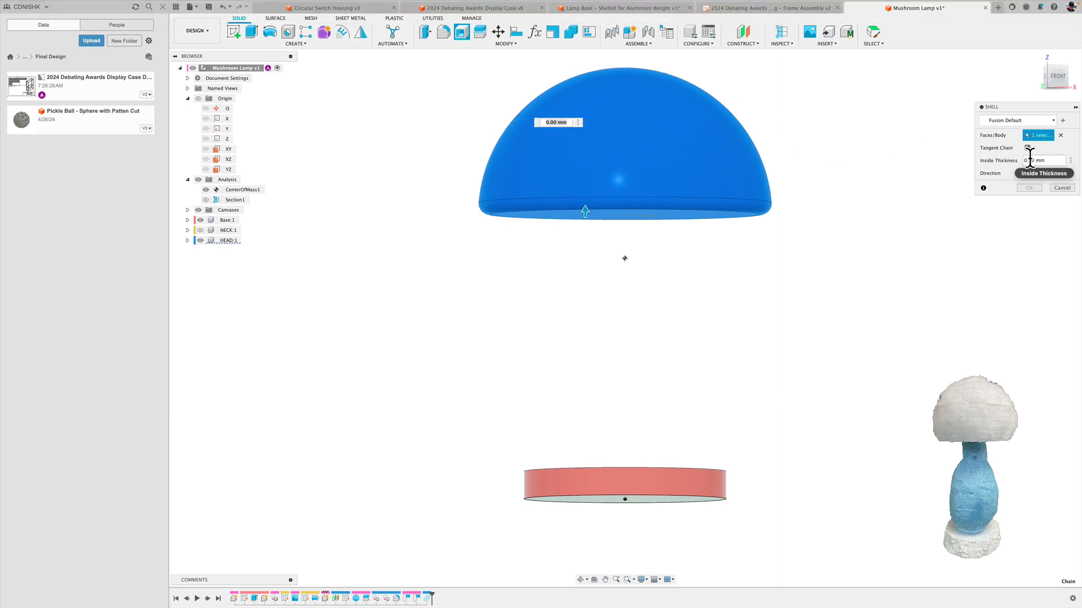
text(3)
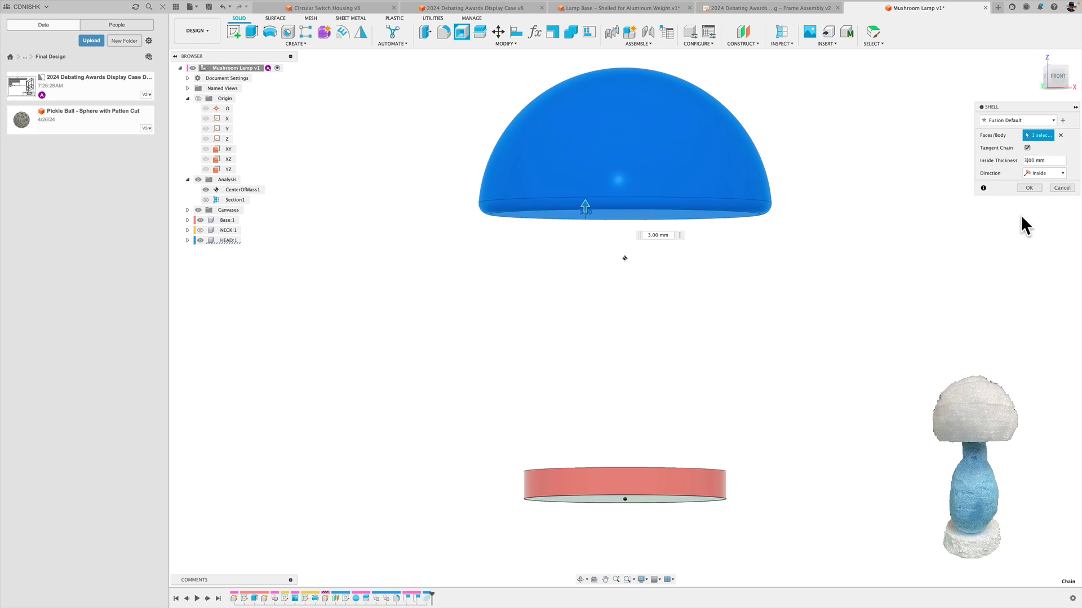
click(1028, 188)
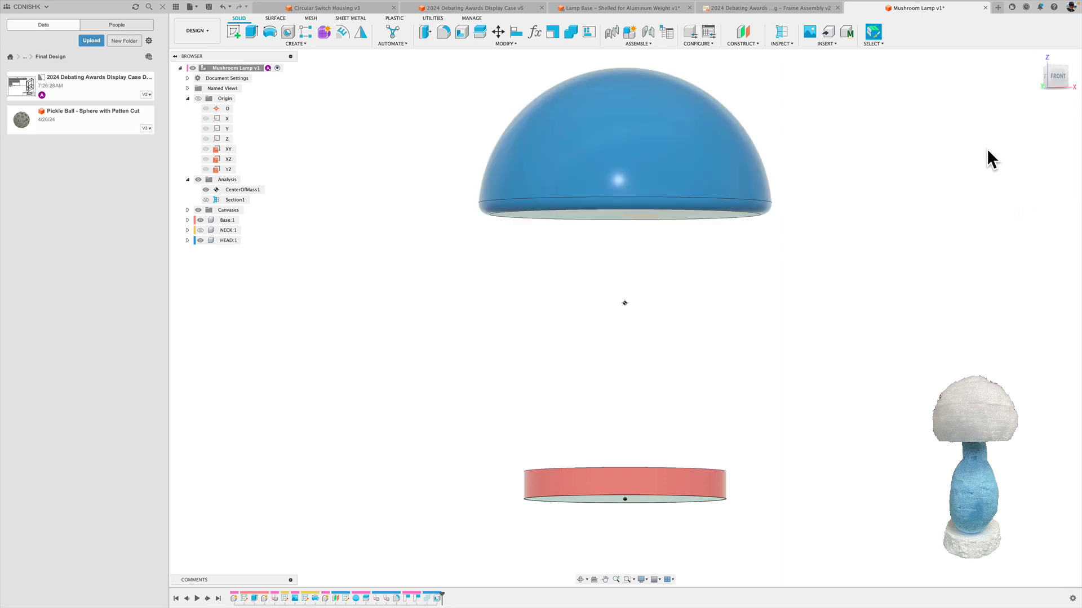
Show the Section1 analysis and examine the shelled head's wall in cross-section
click(206, 200)
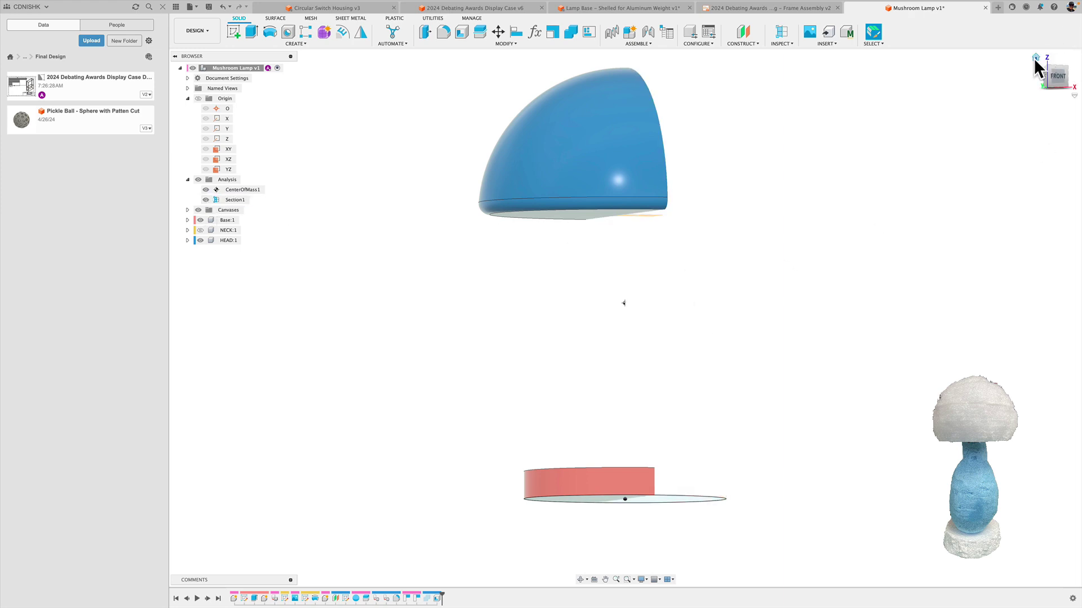
click(1036, 61)
shift+middle_drag(731, 330, 697, 296)
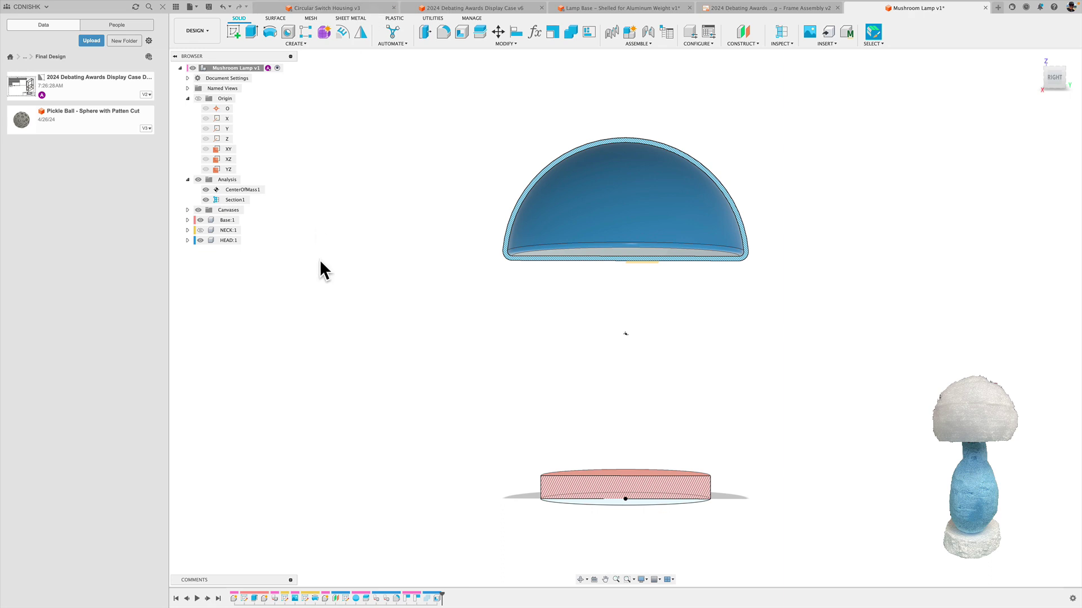
Unsuppress the Combine feature that cuts the neck out of the head
right_click(428, 592)
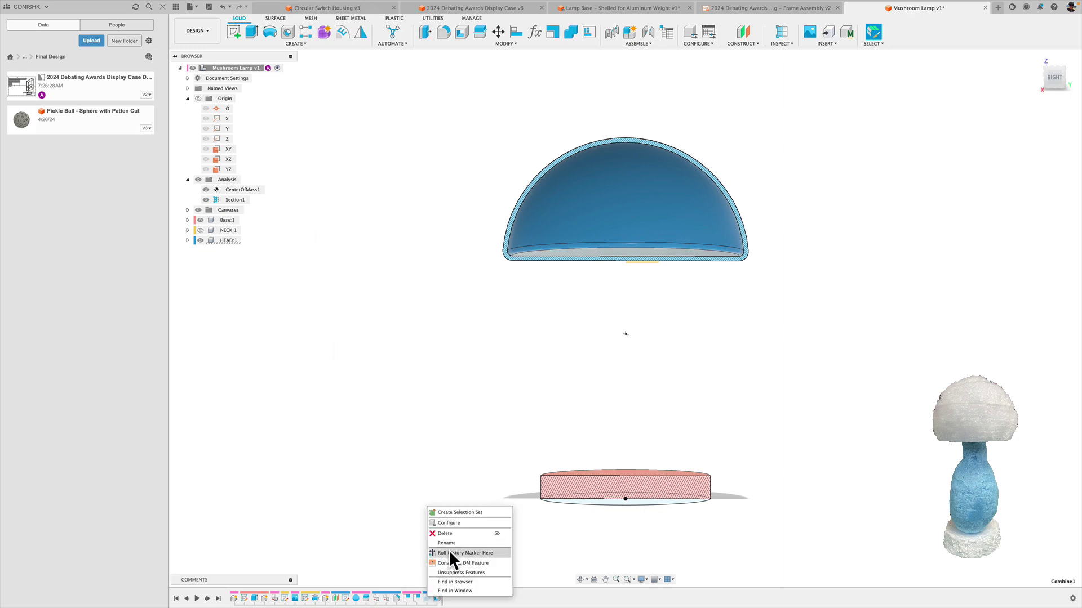
click(458, 573)
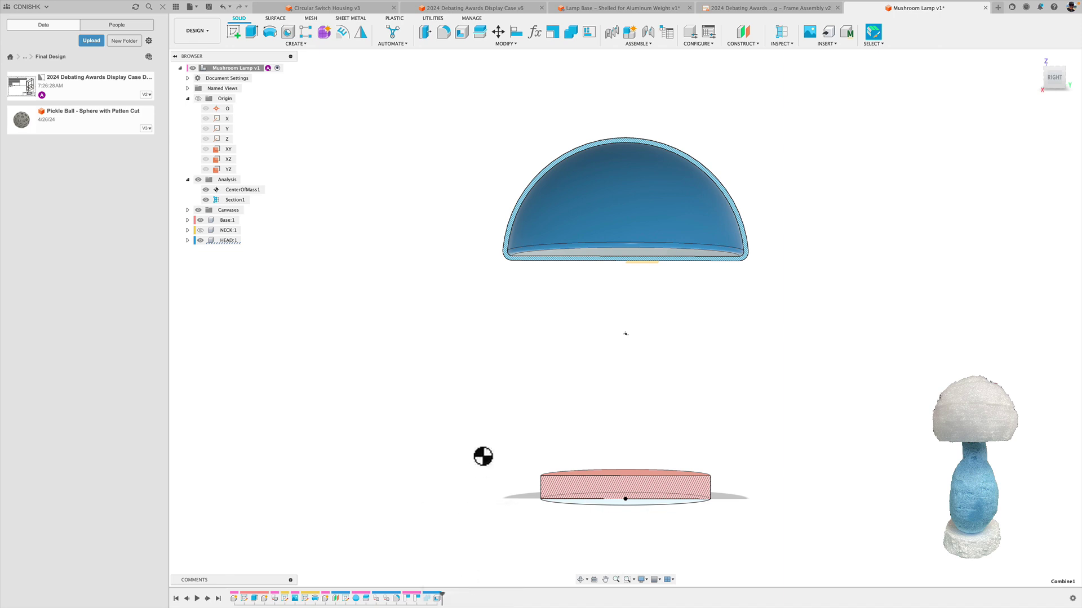
Save the design with the version description "Components Created" and mark it as a milestone named "Lamp Head Shelled"
shift+middle_drag(488, 364, 528, 383)
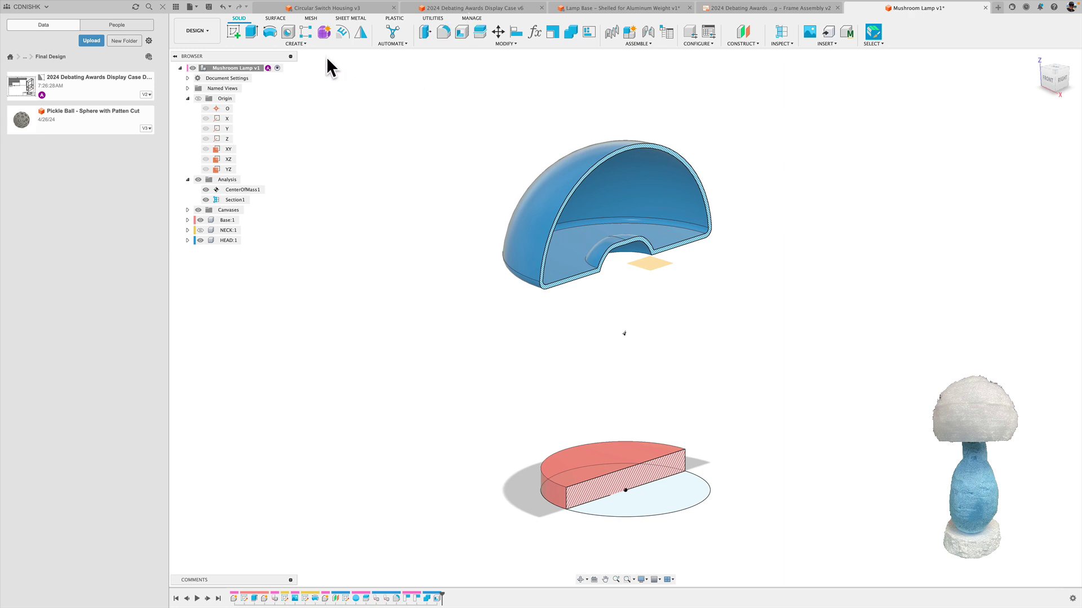
click(208, 7)
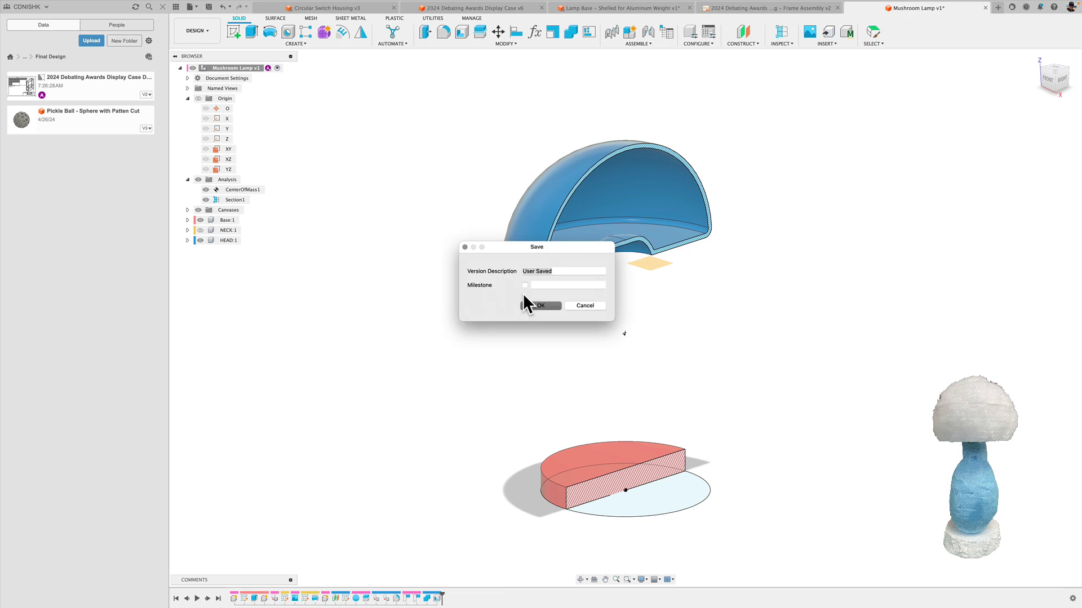
text(Components Creatied)
click(525, 286)
text(Lan)
key(BackSpace)
text(mp Head Shelled)
click(540, 305)
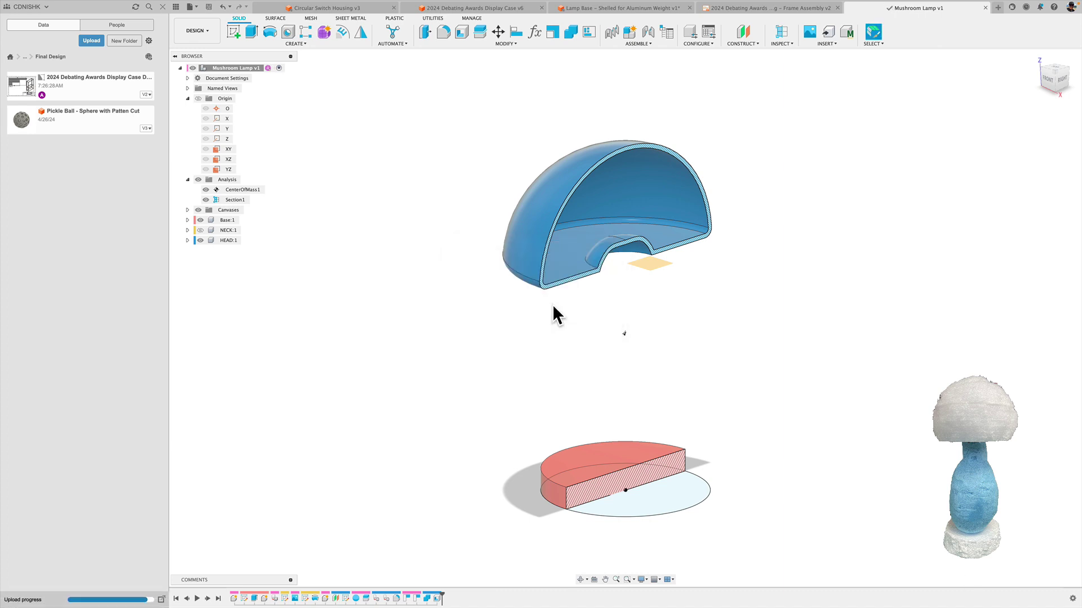
Turn off the Section1 analysis and show only the NECK component, hiding the Base and HEAD components
click(206, 200)
shift+middle_drag(599, 386, 629, 367)
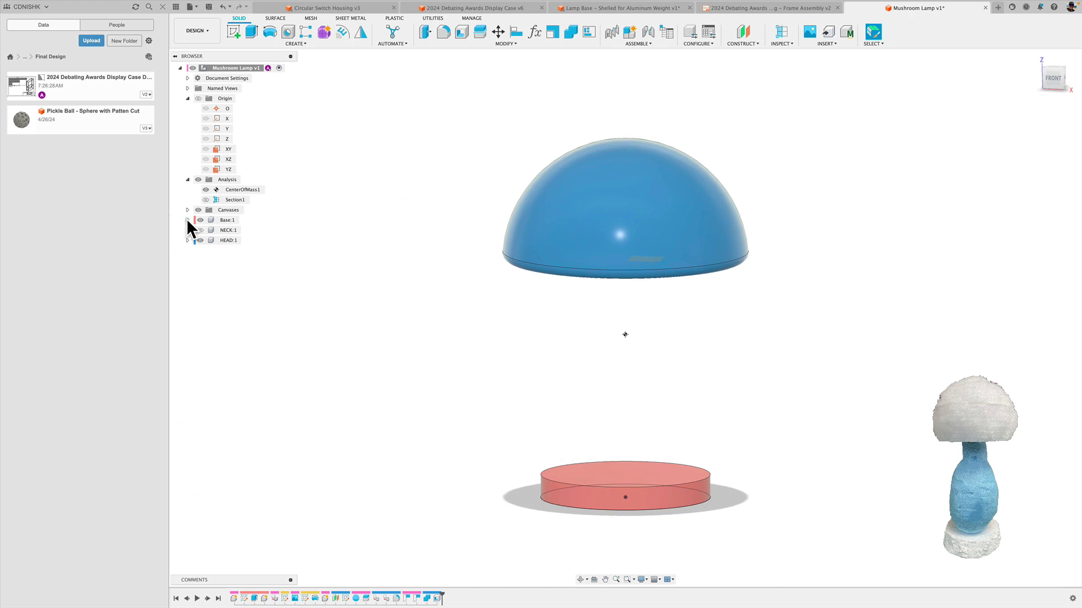
click(203, 219)
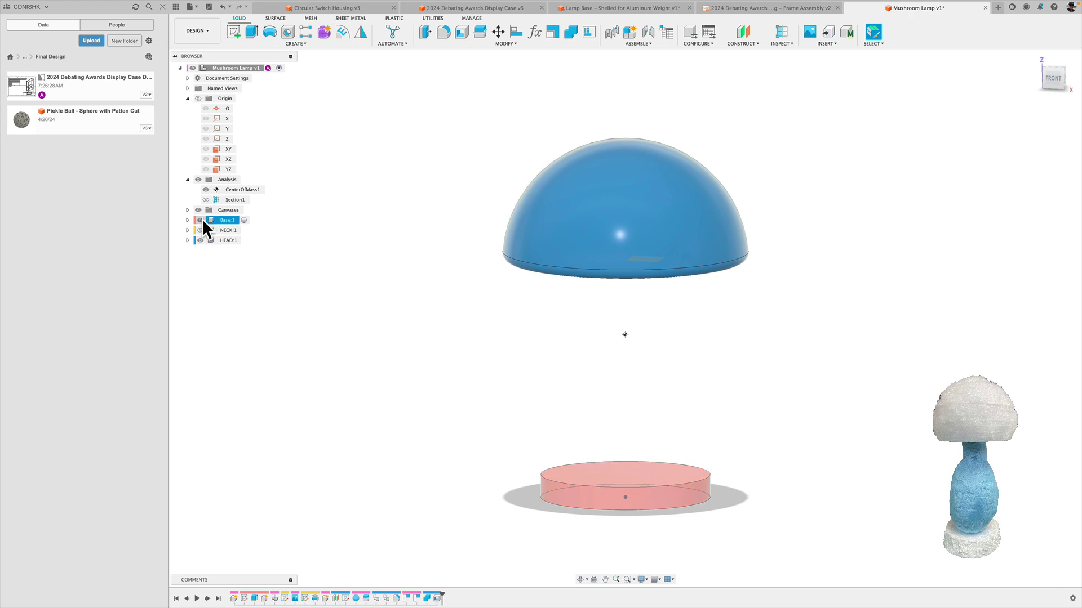
click(201, 220)
click(200, 240)
click(199, 230)
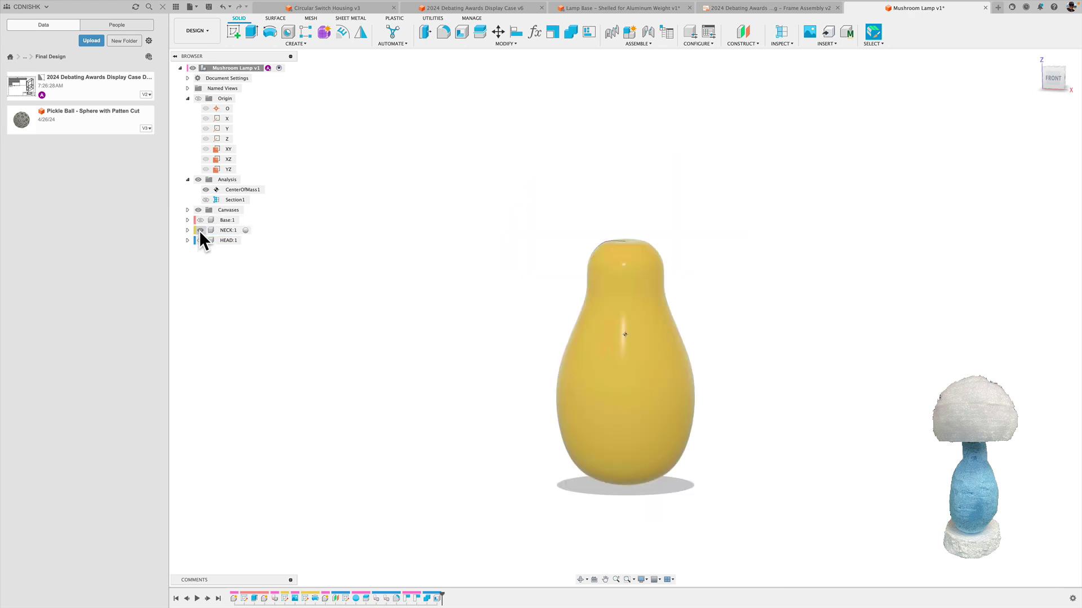
click(188, 179)
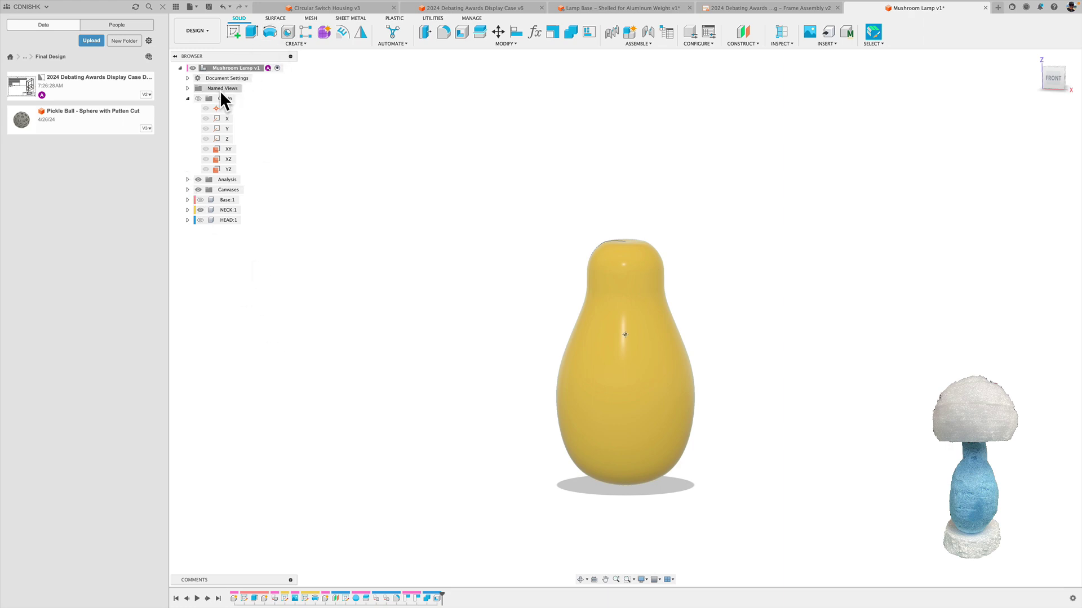
Show the origin planes and split the neck body in half with Split Body, using the XZ plane as the splitting tool
click(198, 98)
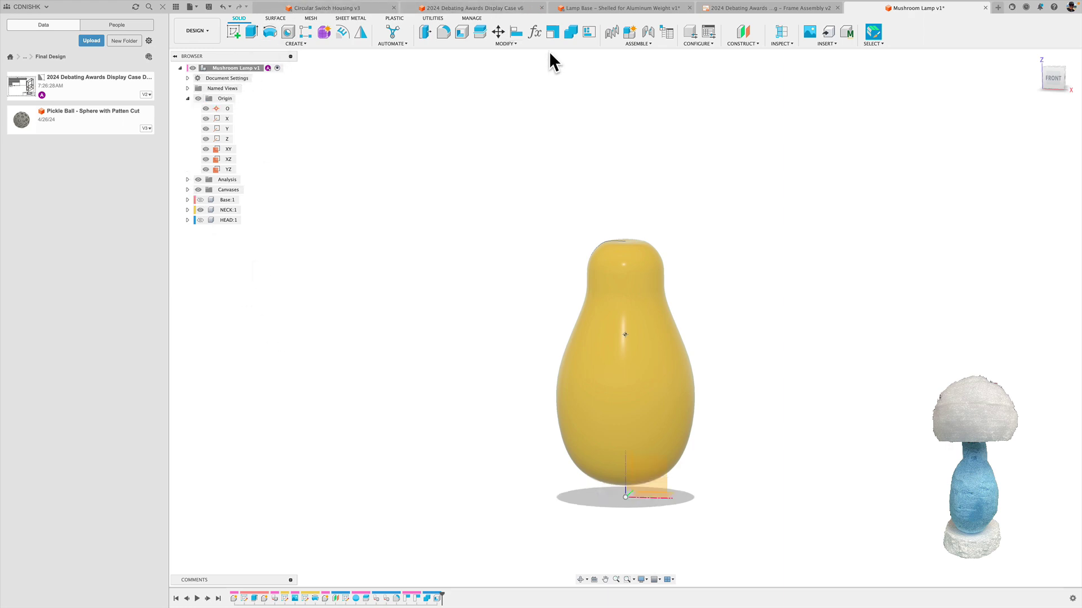
click(505, 43)
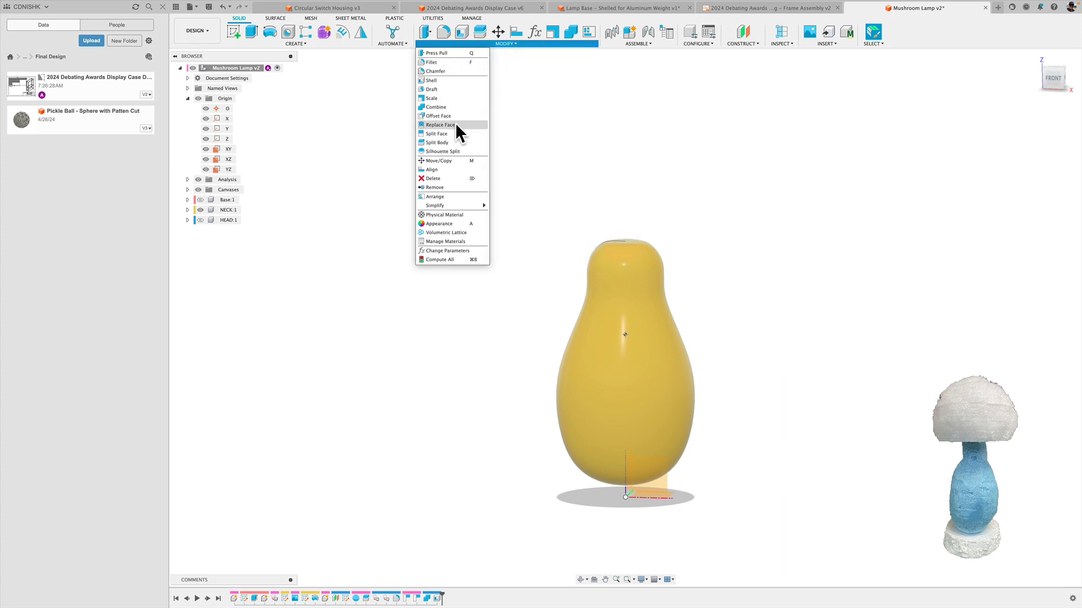
click(455, 142)
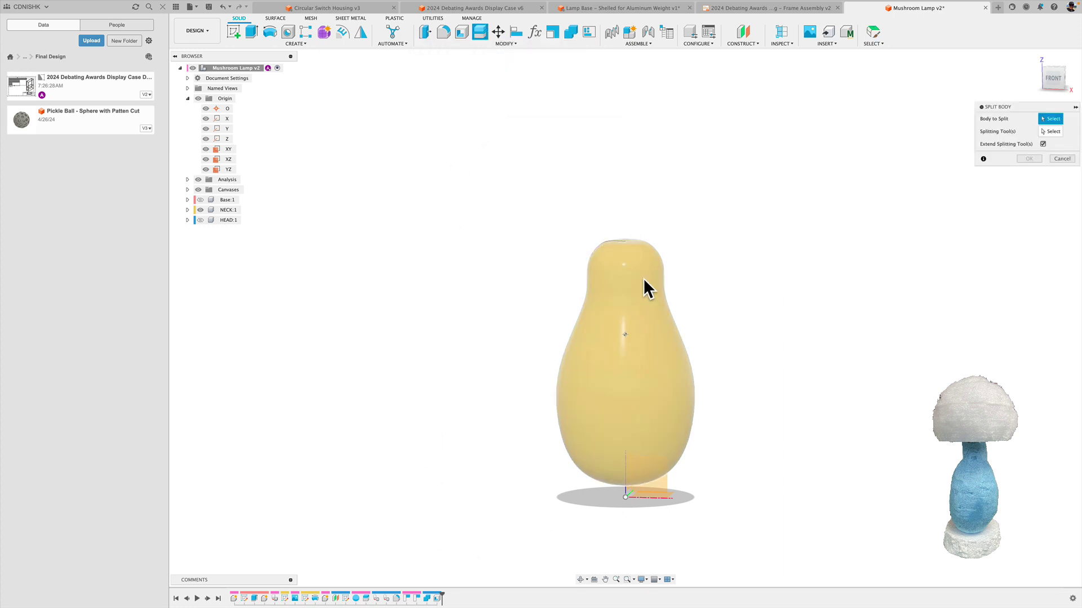
click(599, 291)
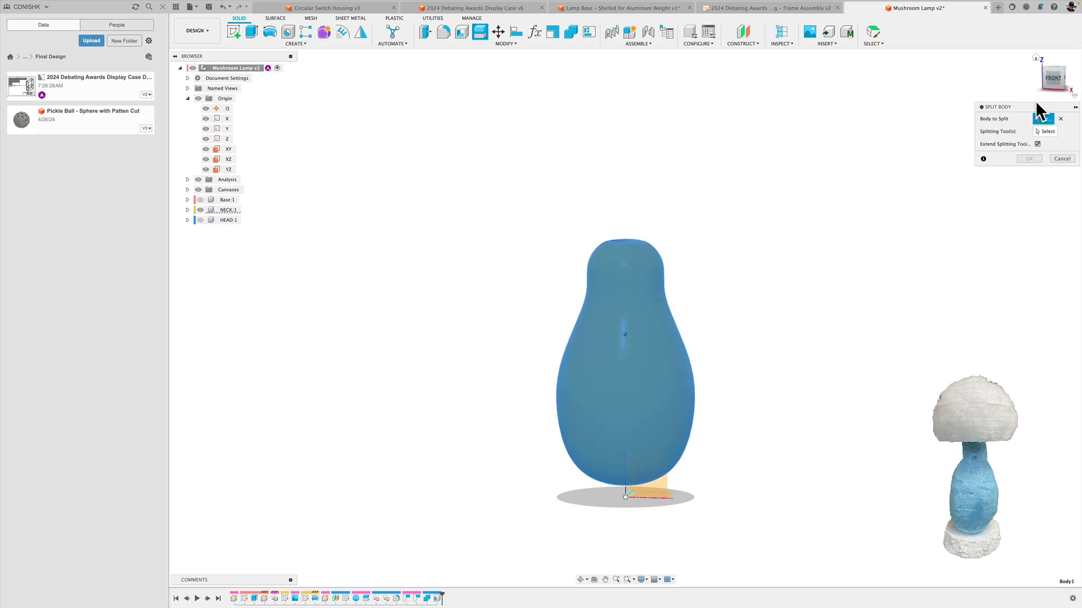
click(1040, 131)
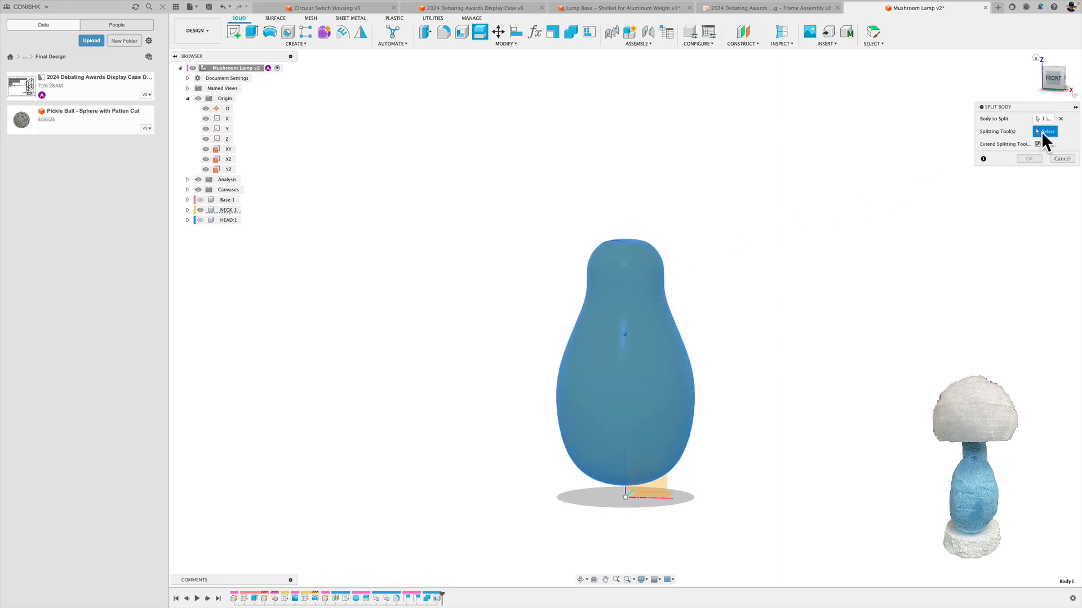
click(655, 493)
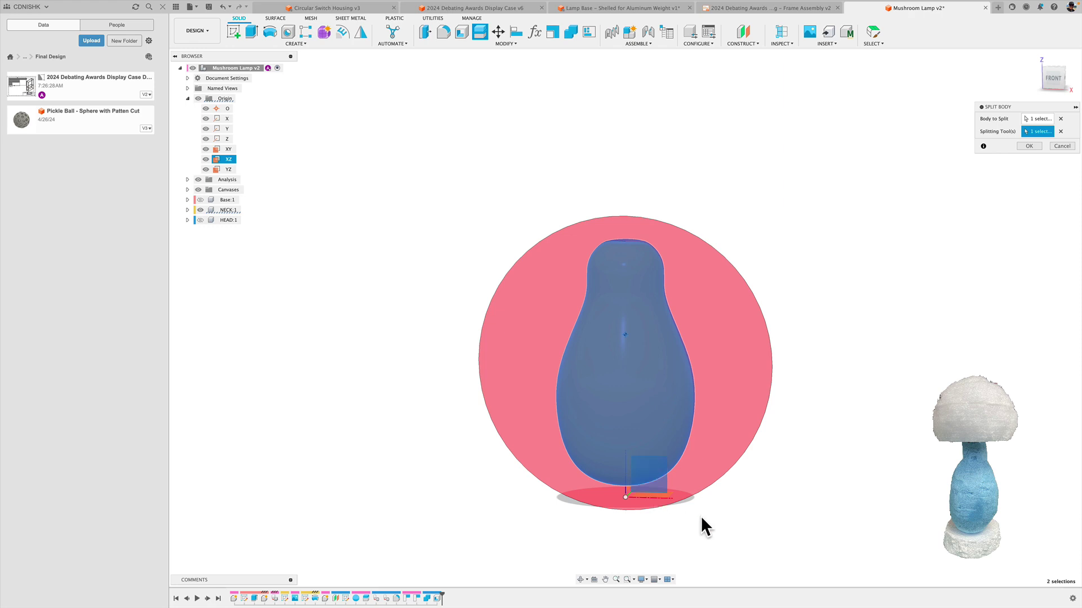
click(1028, 146)
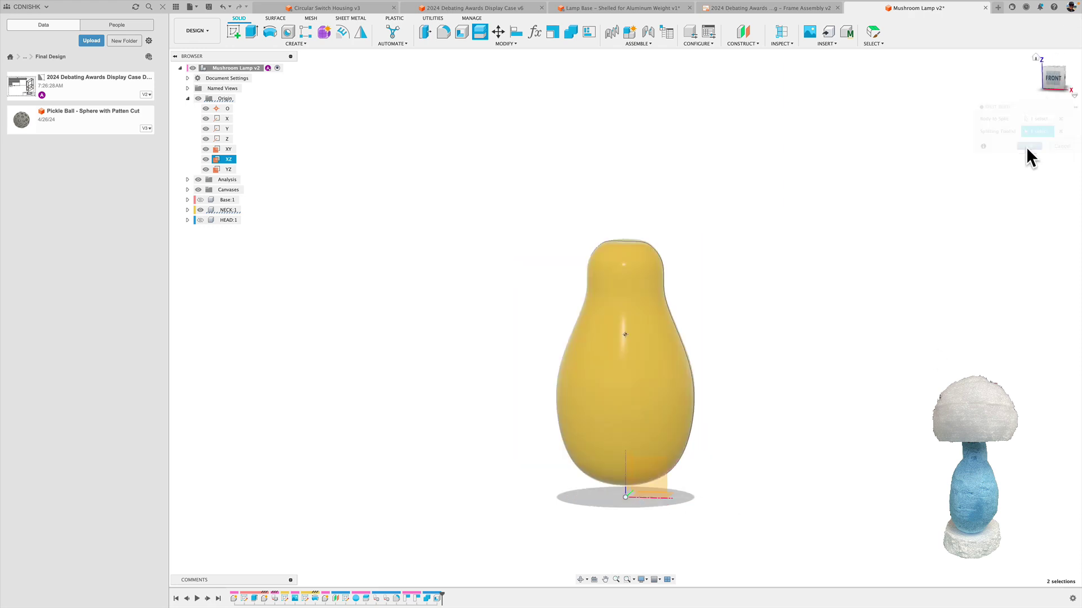
click(1036, 57)
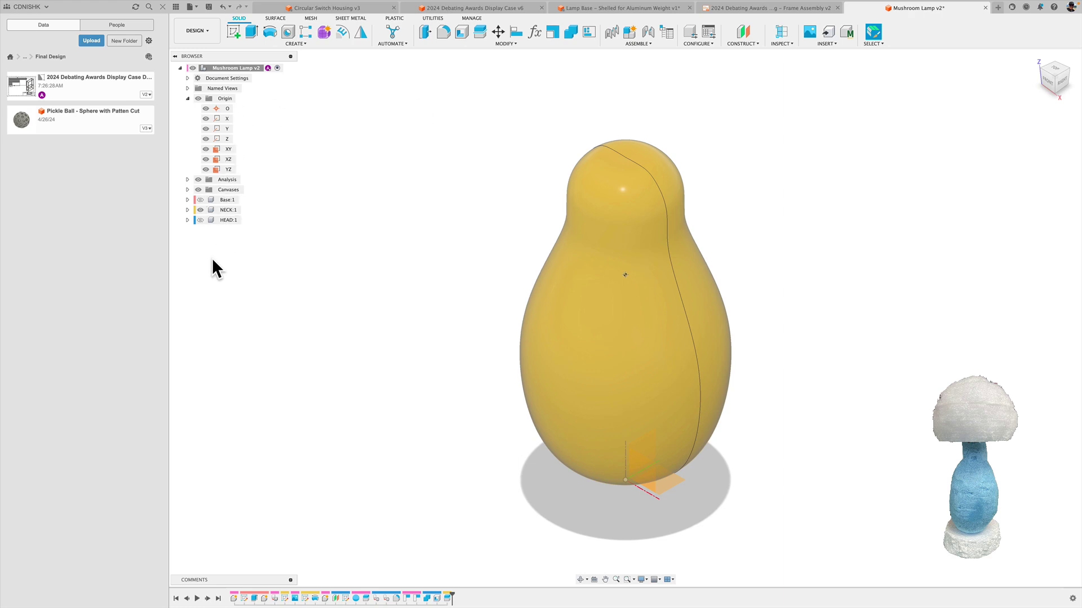
Rename the two halves of the split neck, calling the first body LEFT and the second RIGHT
click(187, 210)
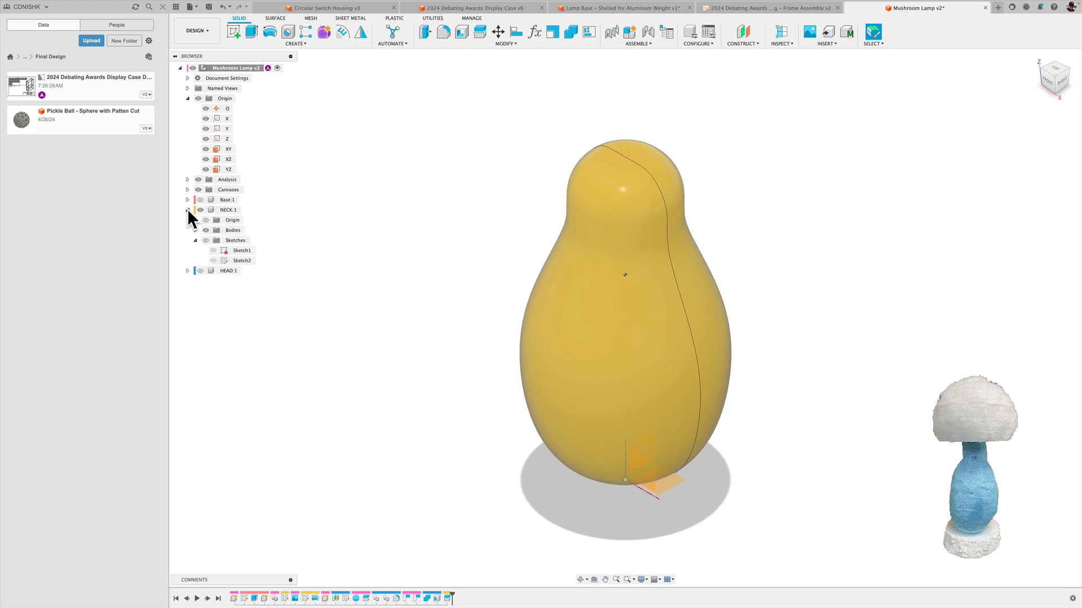
click(194, 229)
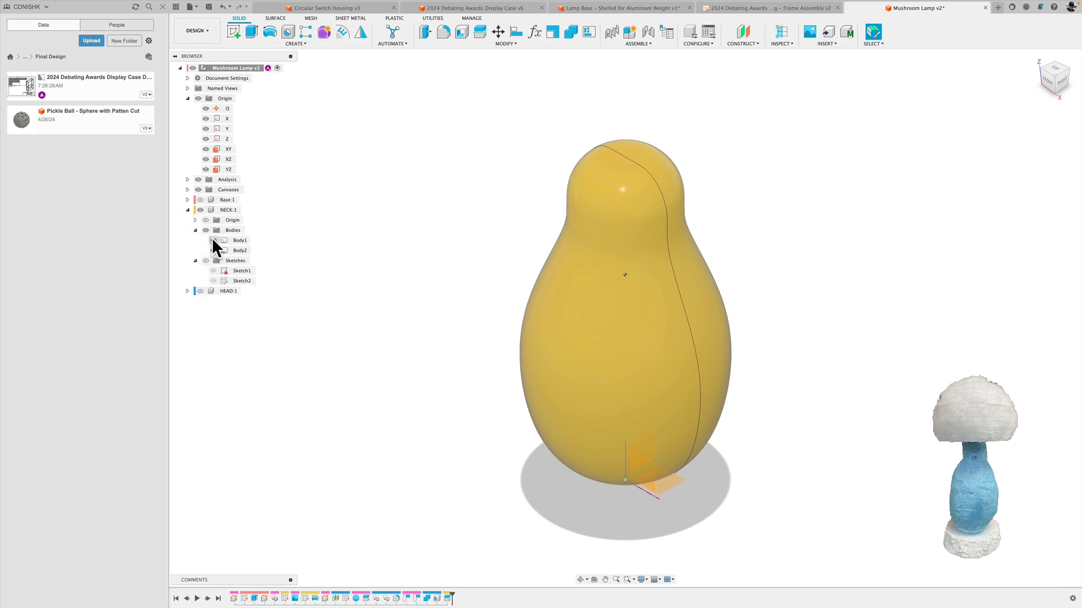
click(212, 238)
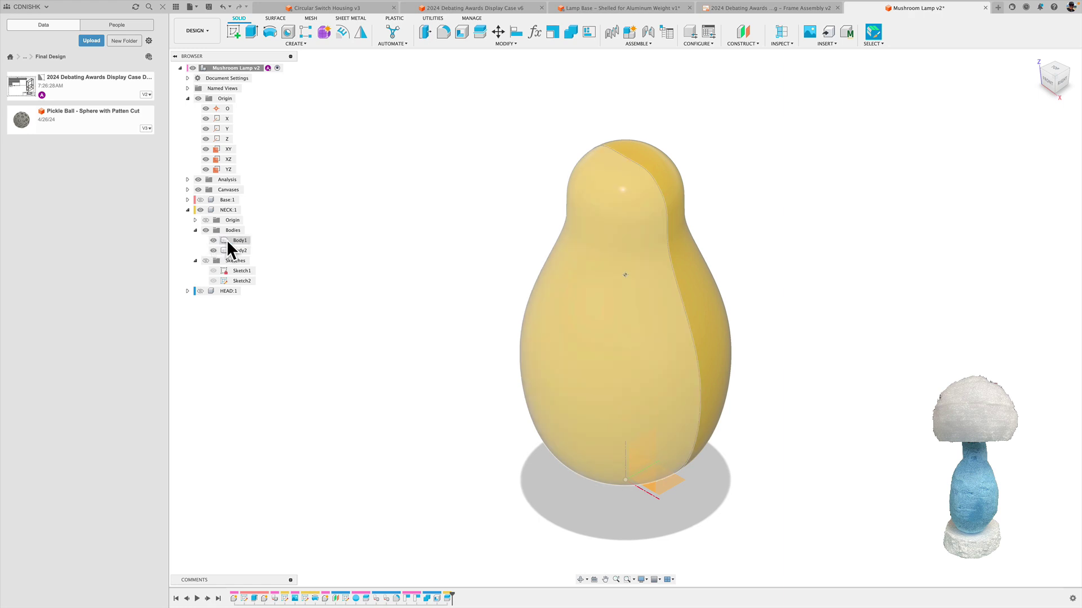
double_click(234, 238)
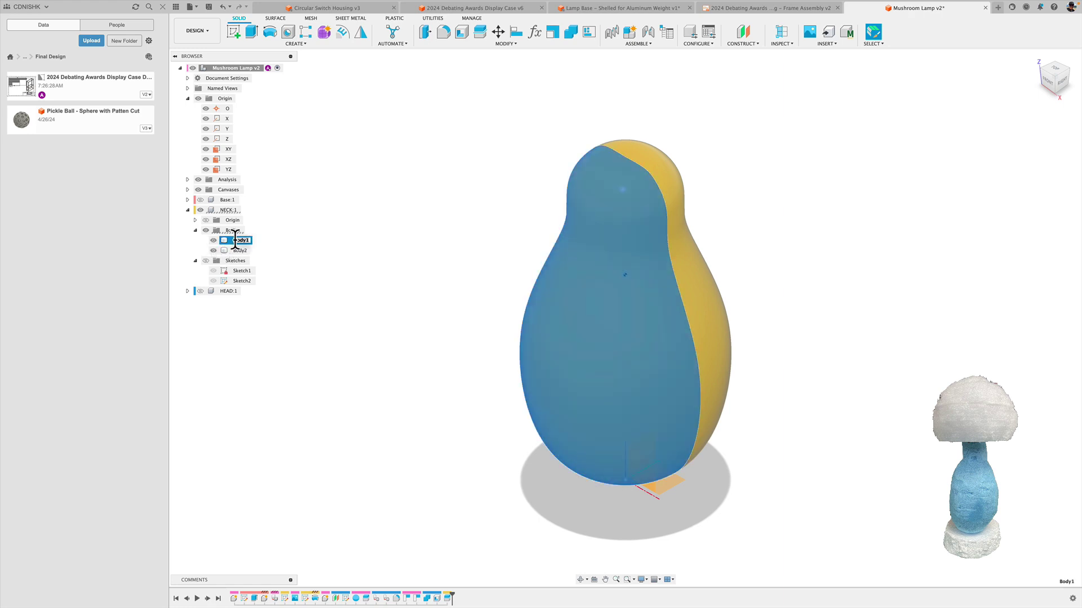
text(Le)
key(Return)
double_click(238, 250)
text(RIGH)
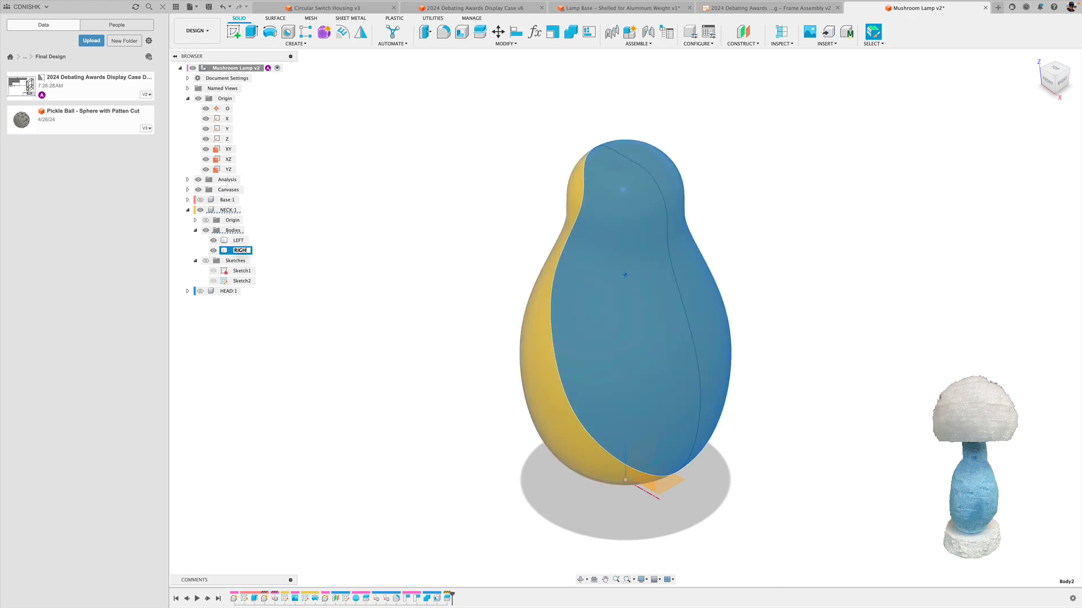
text(T)
key(Return)
Hide the LEFT body and examine the flat cut face of the RIGHT half, including from the front
click(214, 239)
click(352, 292)
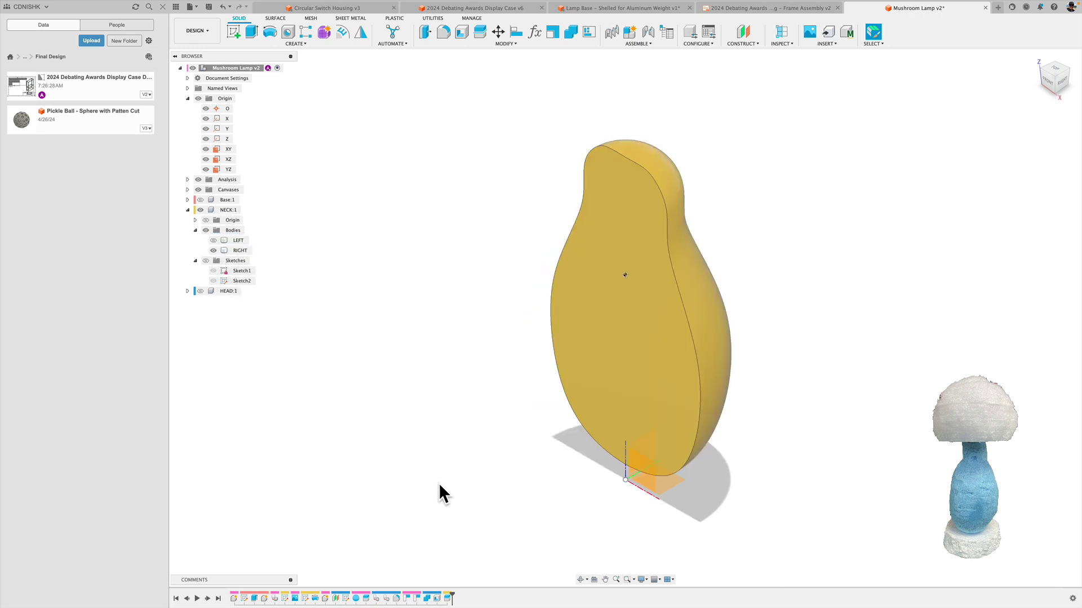
scroll(451, 485, up, 3)
shift+middle_drag(465, 469, 459, 442)
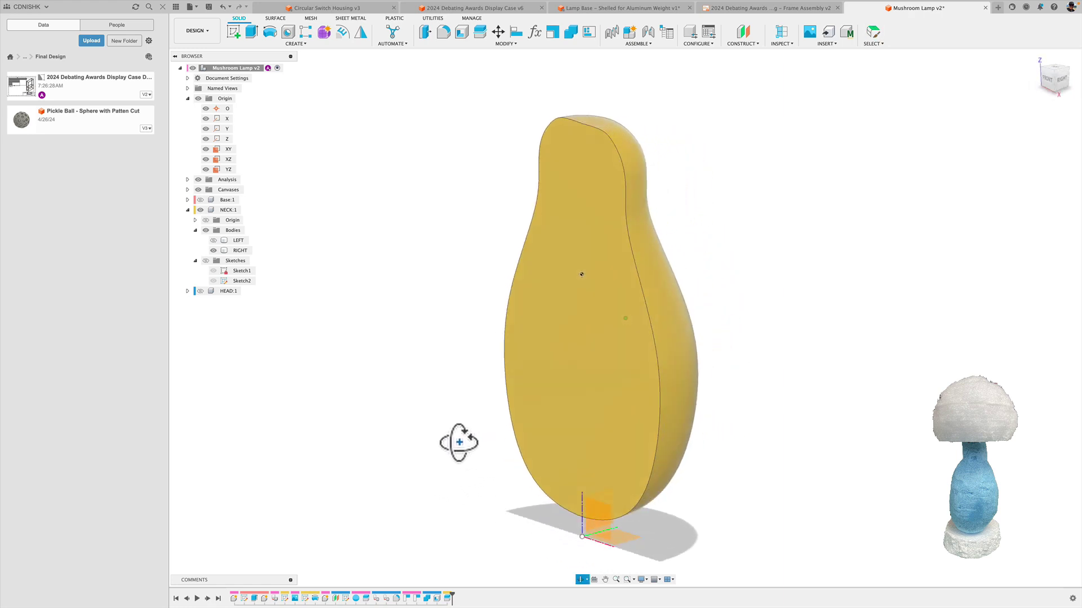
click(580, 467)
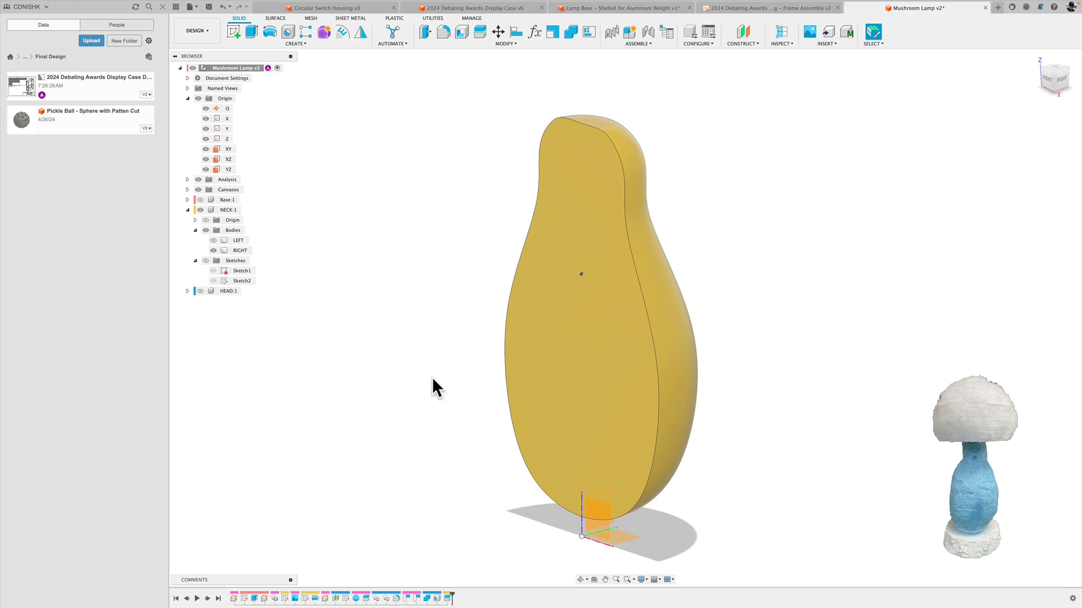
click(1046, 79)
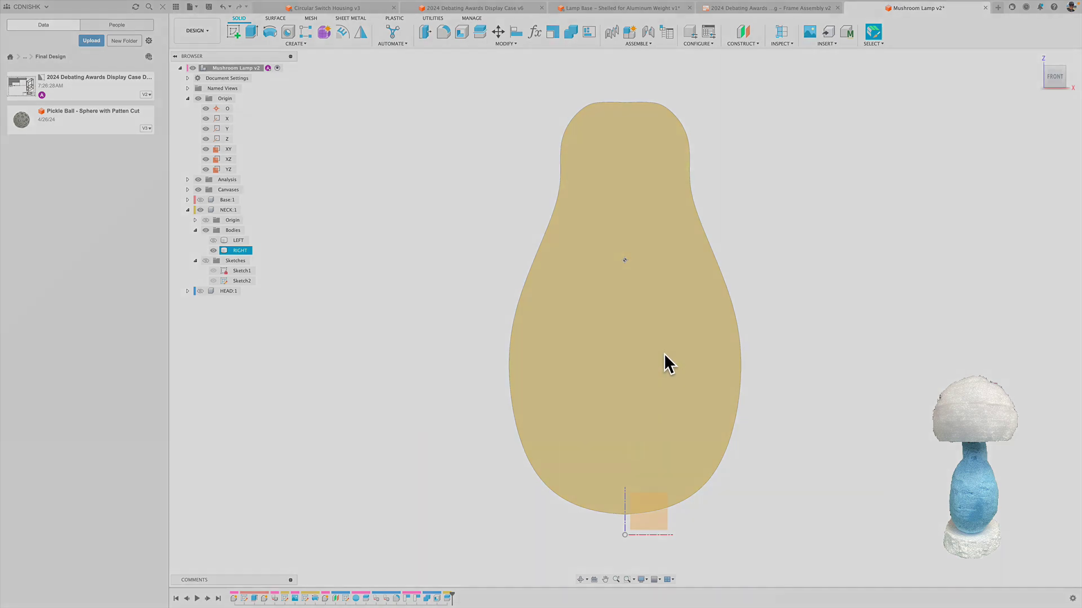
click(509, 418)
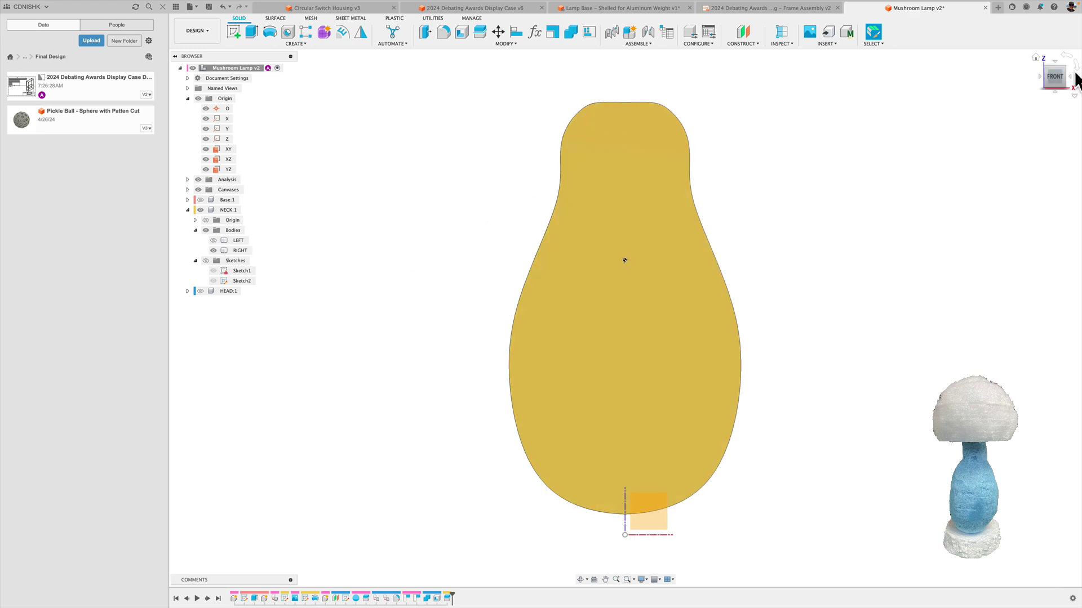
Return to the home view, hide the origin geometry and show the LEFT neck body
drag(1040, 57, 1042, 64)
click(1035, 57)
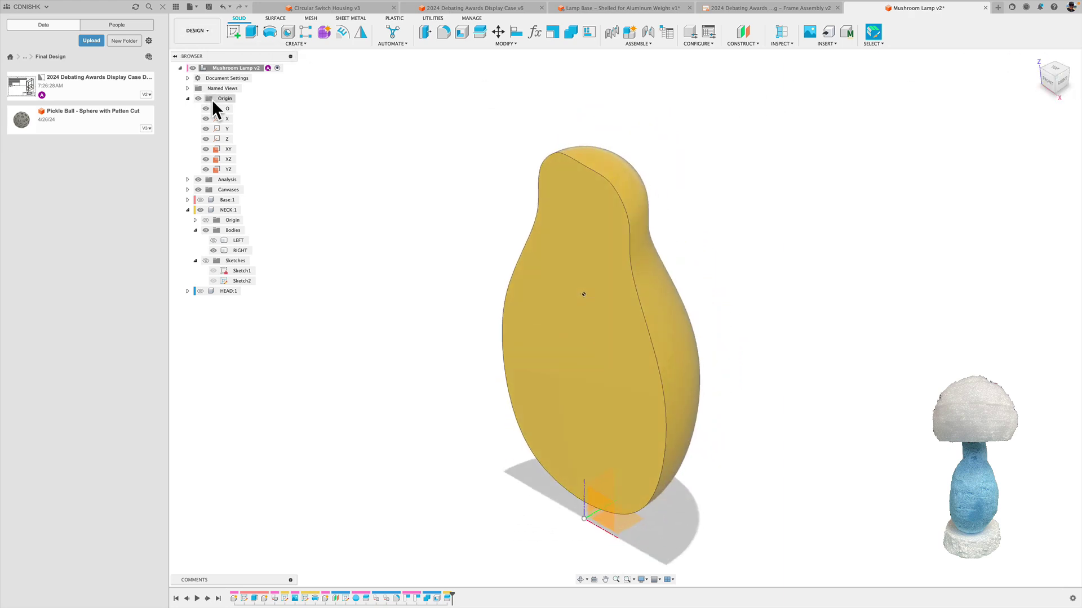
click(198, 98)
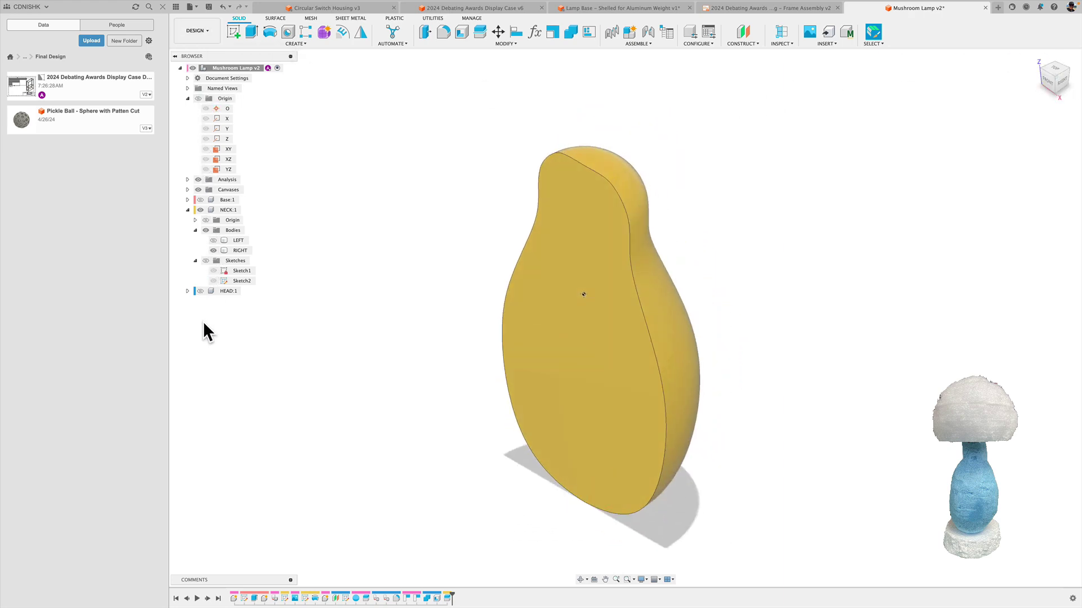
click(213, 240)
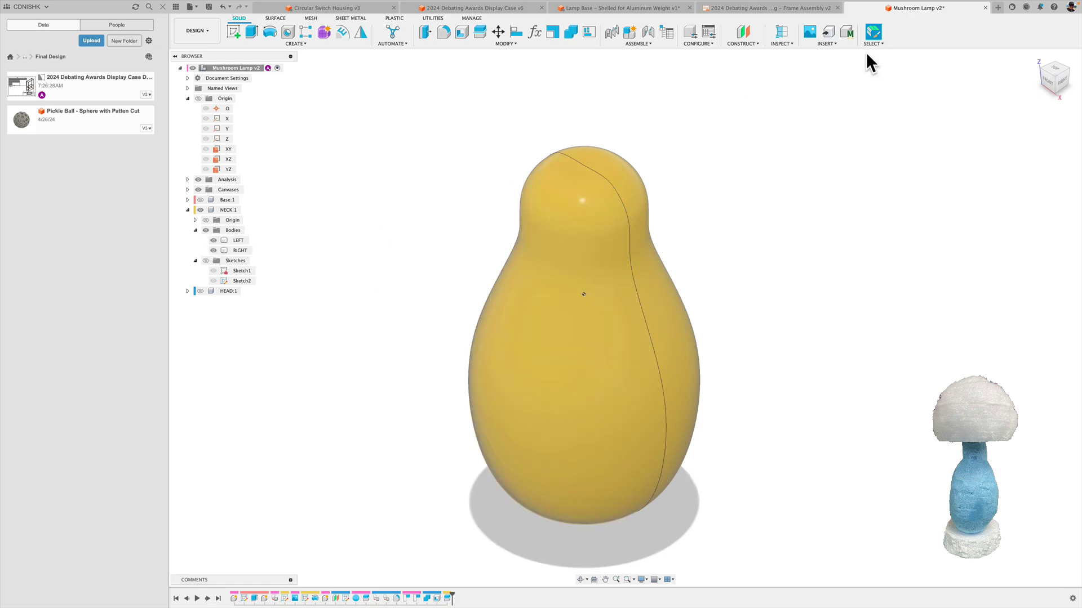
Start a Derive and select the Circular Switch Housing design from the _SAMPLES folder of CLASS OF 2025 as its source
click(843, 45)
key(Escape)
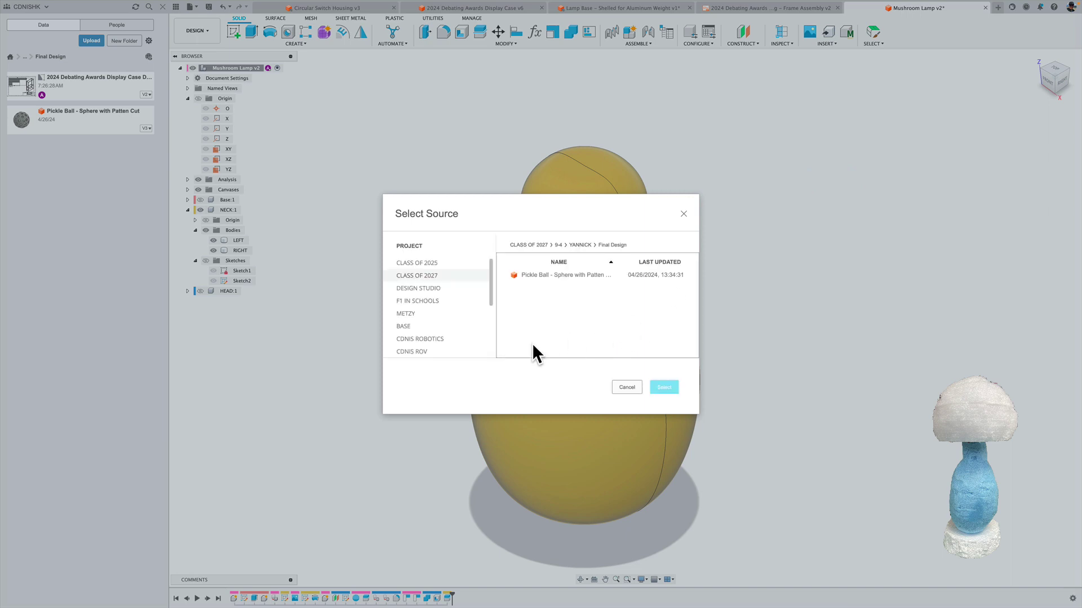
click(400, 265)
scroll(574, 338, down, 5)
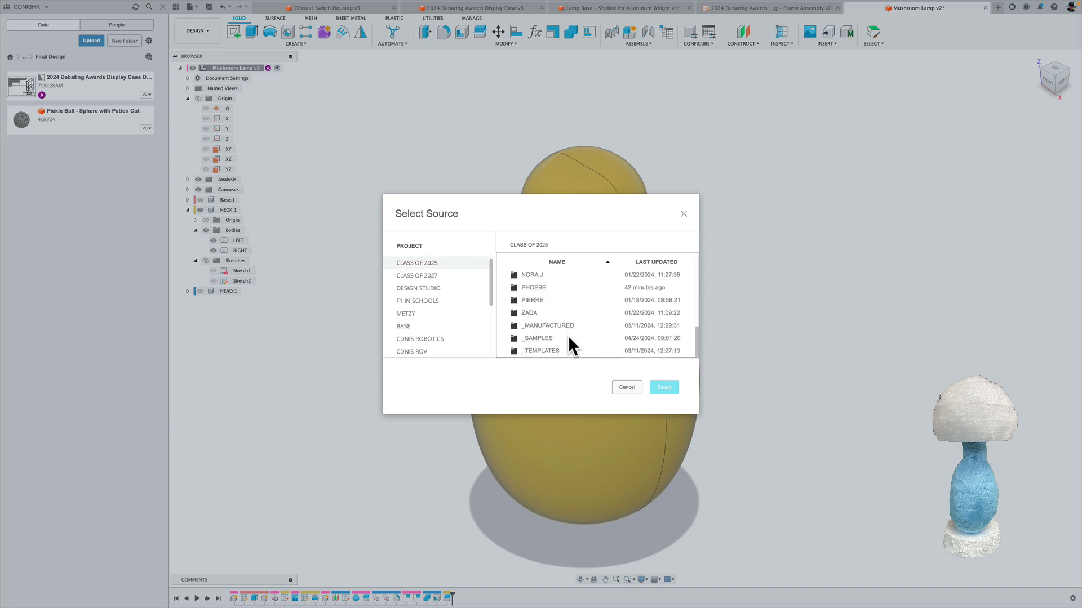
double_click(568, 337)
scroll(538, 321, down, 2)
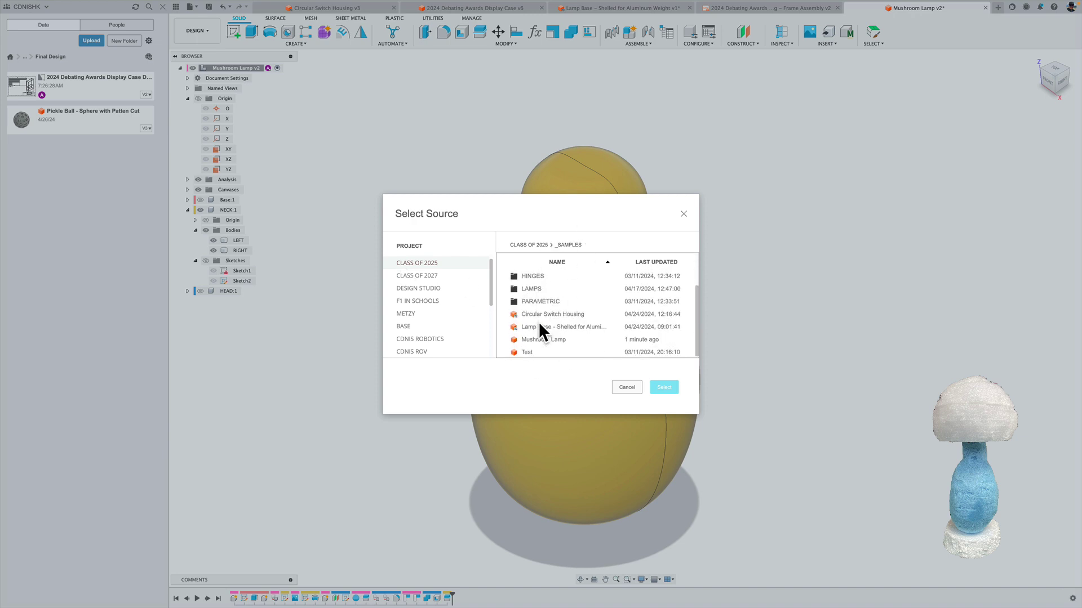
scroll(549, 338, up, 2)
scroll(547, 324, down, 1)
click(544, 314)
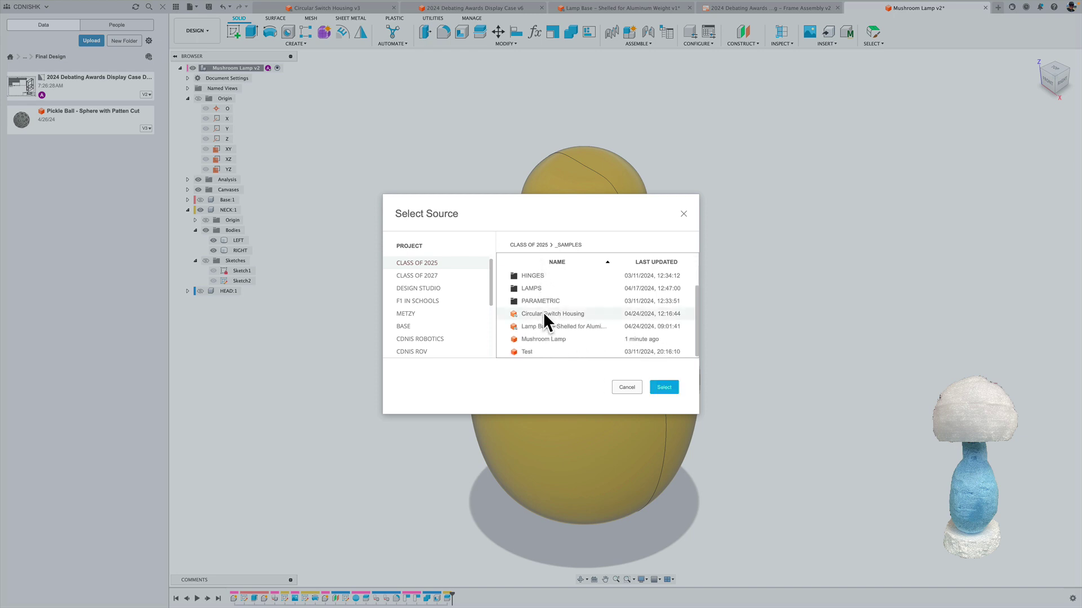
click(660, 387)
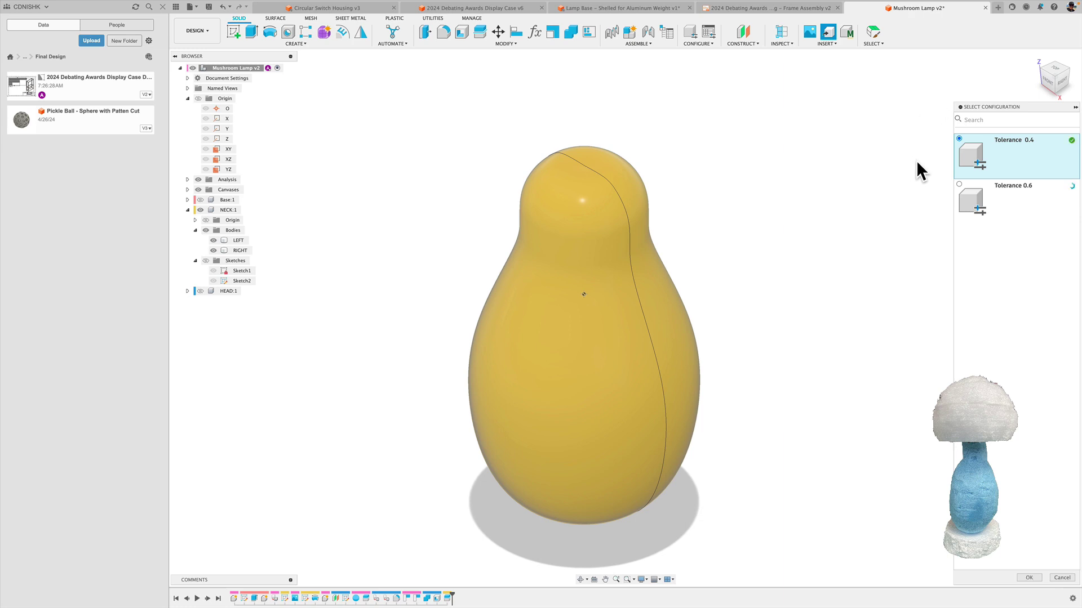
Derive the switch body from the Tolerance 0.6 configuration of the Circular Switch Housing design into the mushroom lamp
click(958, 189)
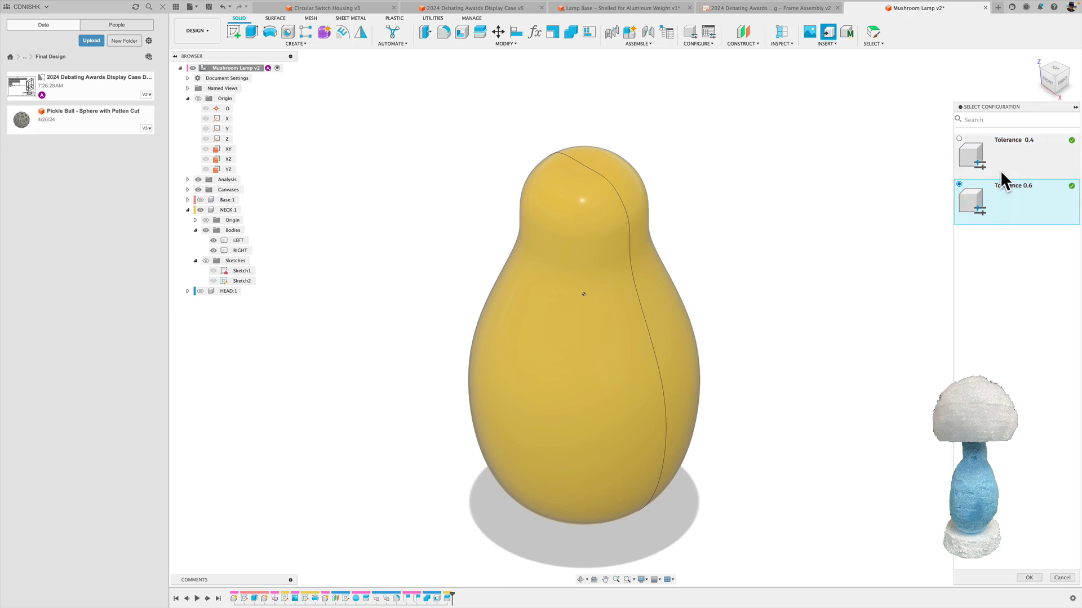
click(1069, 161)
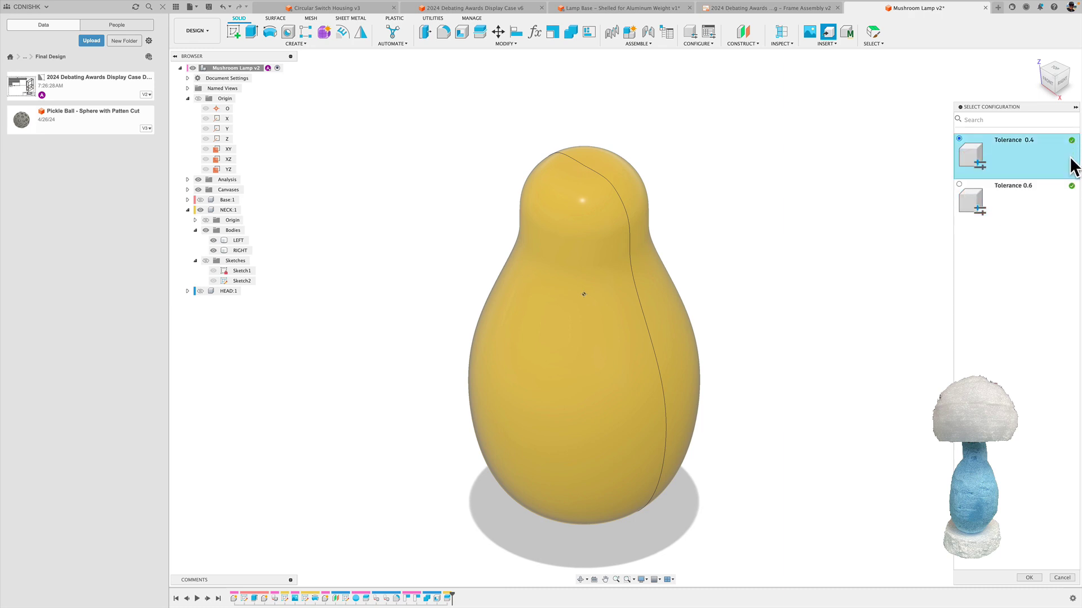
click(1031, 193)
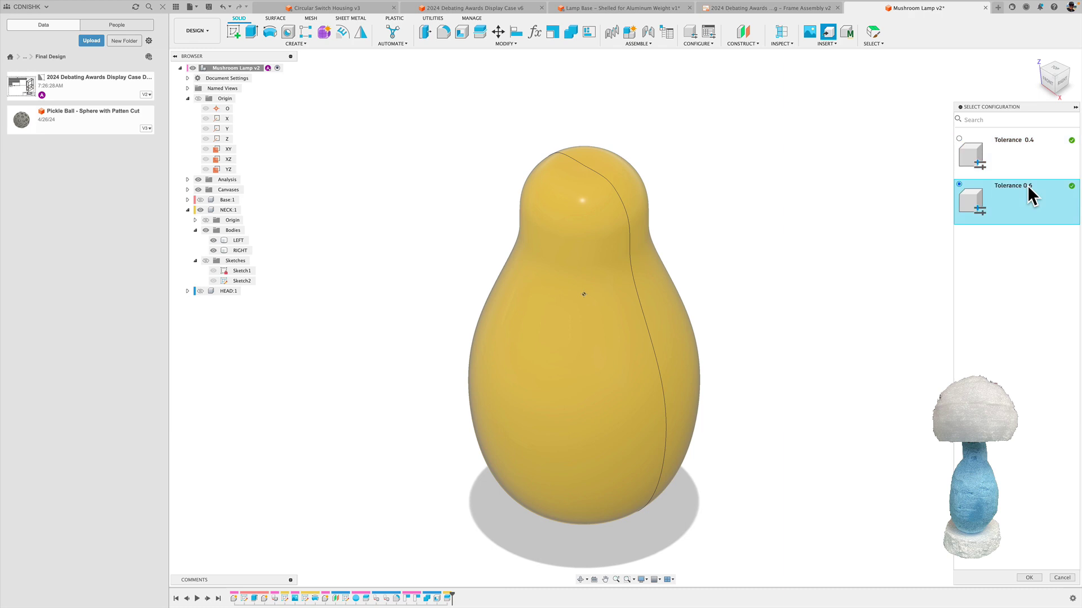
click(1031, 579)
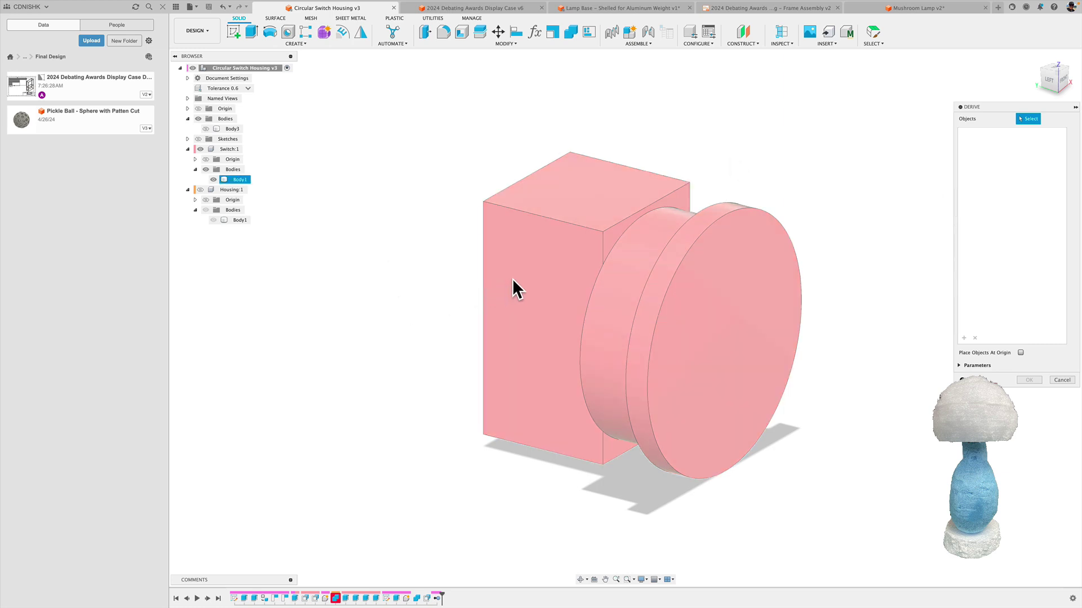
click(522, 287)
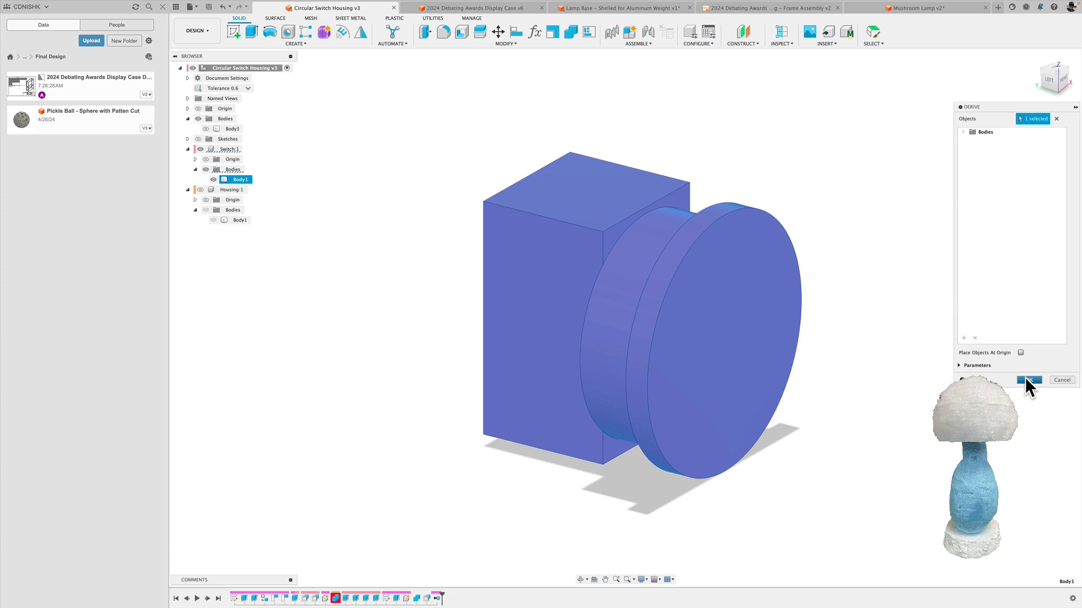
click(1027, 379)
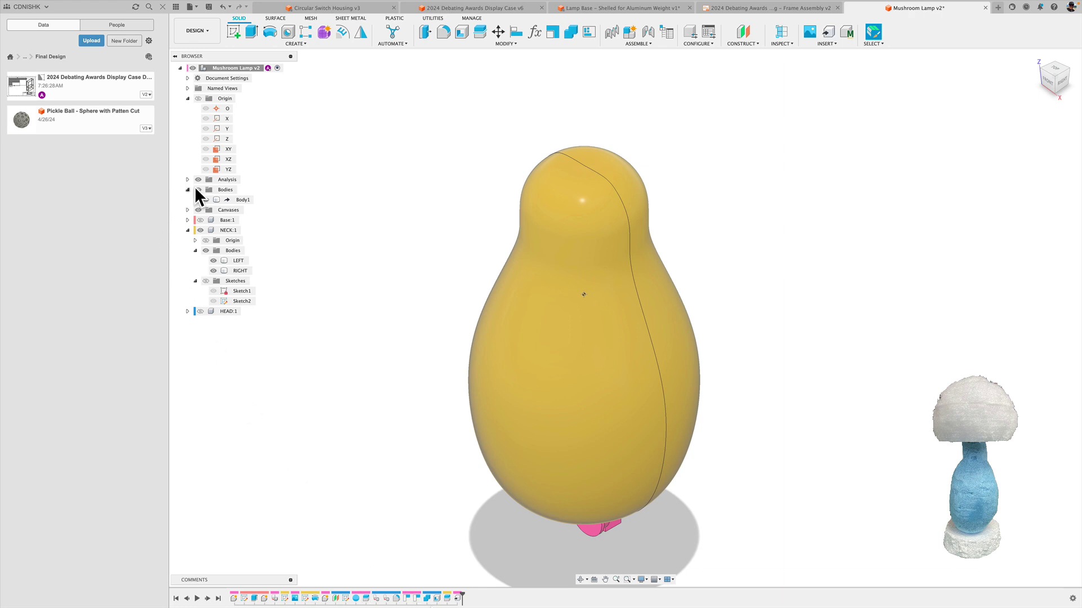
Try to create a component from the derived switch body
right_click(237, 199)
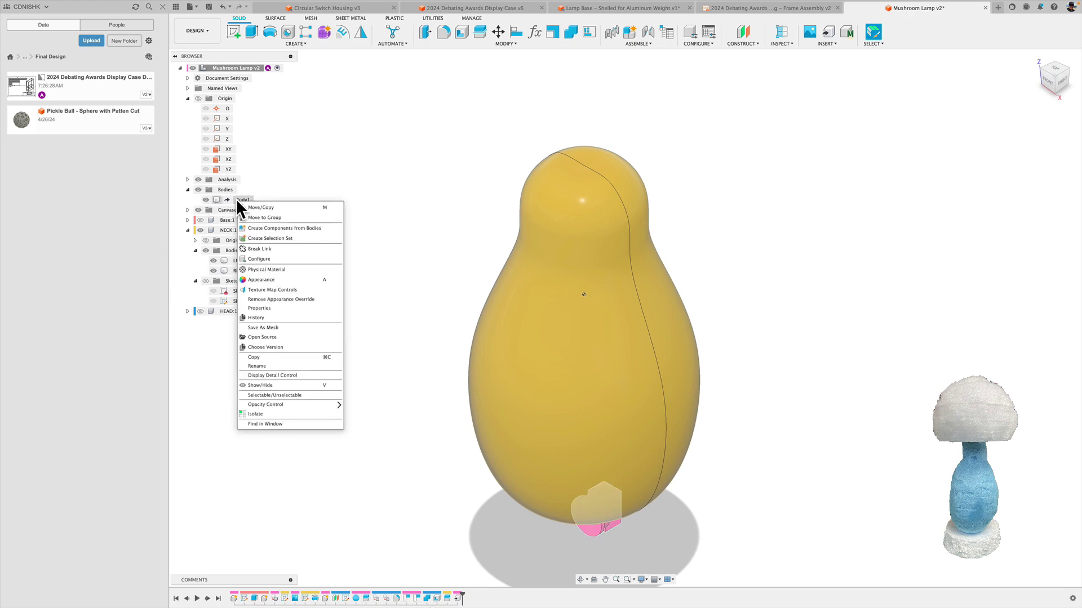
click(255, 225)
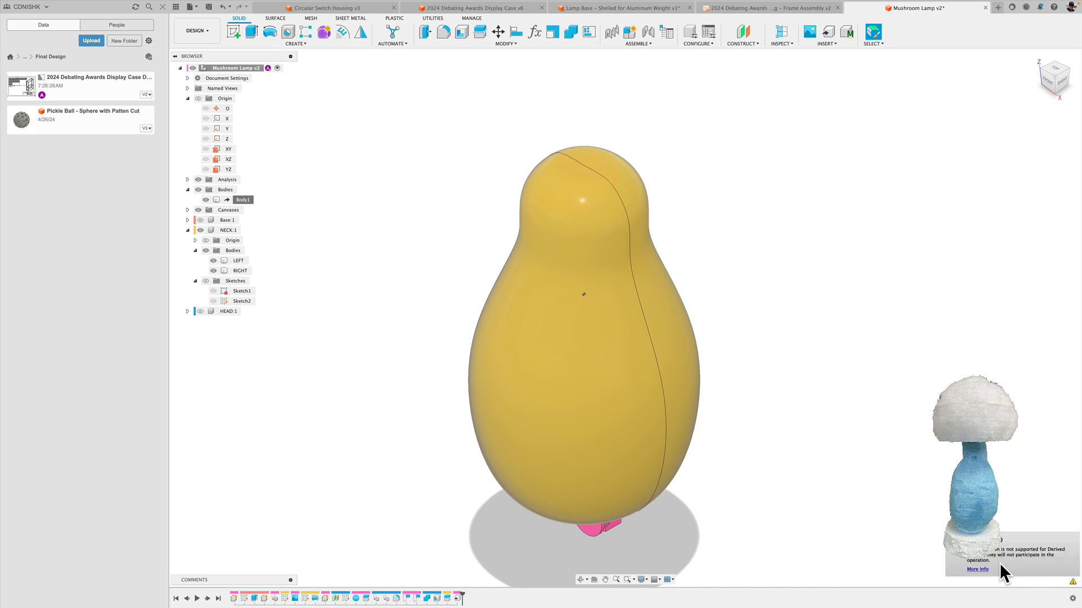
right_click(229, 201)
click(293, 176)
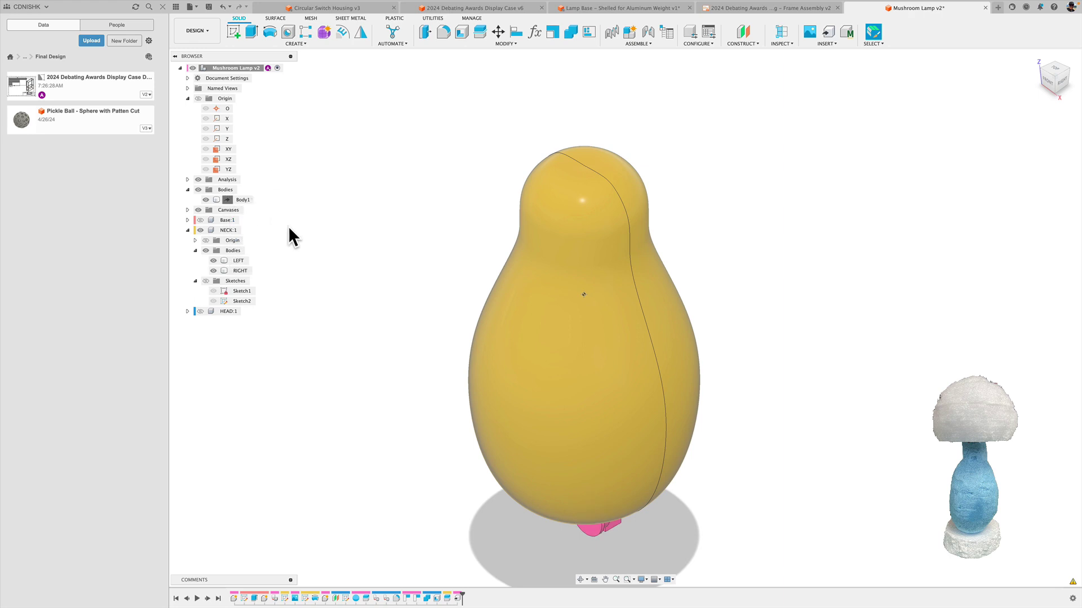
Break the derived switch body's link to its source and create a component from that body
click(246, 200)
right_click(245, 201)
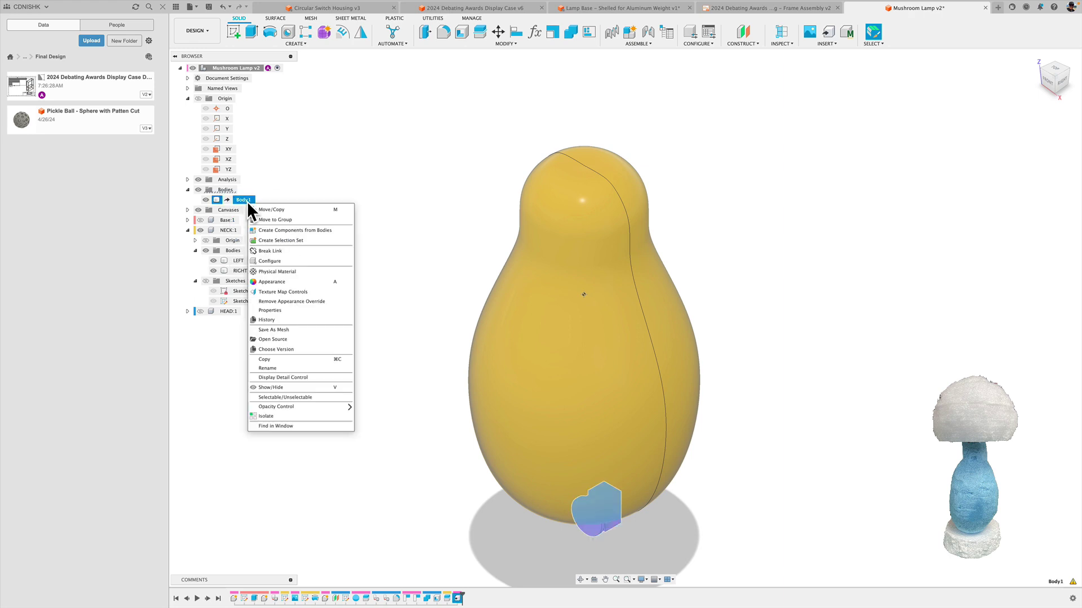
click(278, 253)
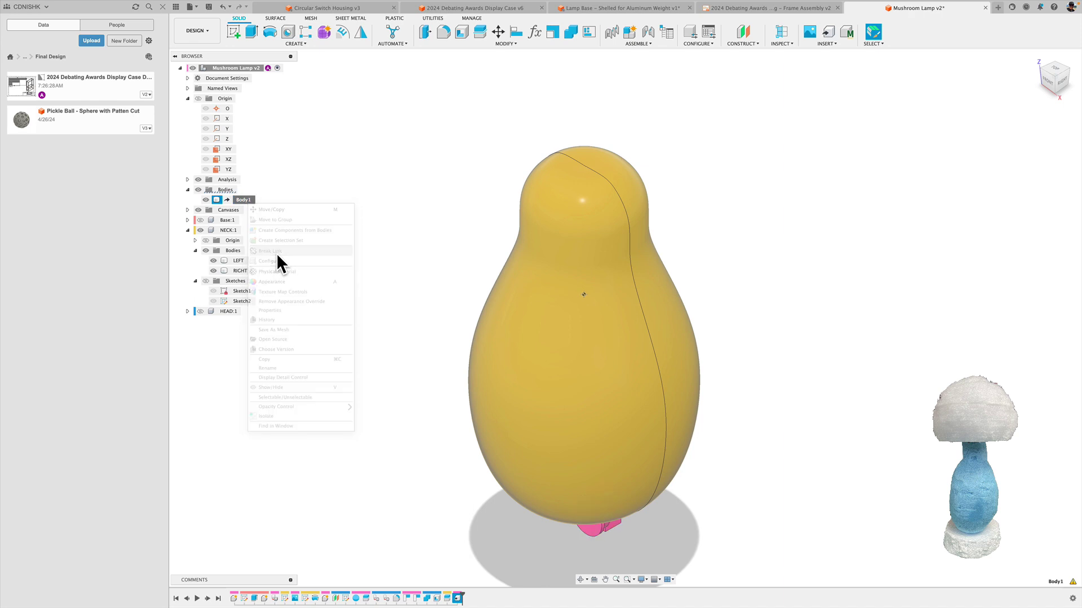
right_click(225, 202)
click(249, 228)
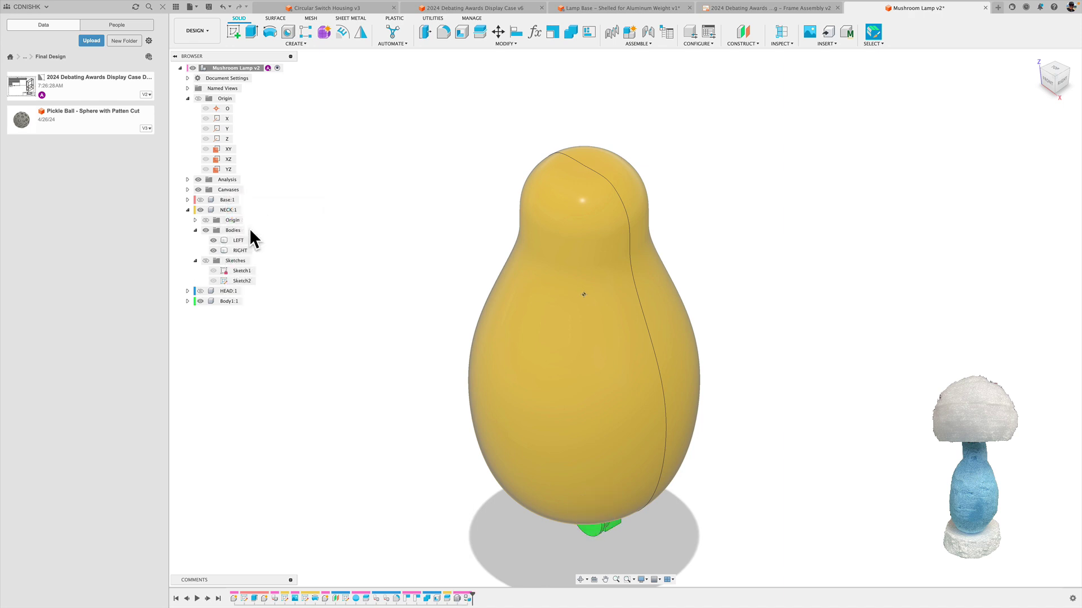
Collapse the NECK component and rename the new switch component SWITCH
click(190, 210)
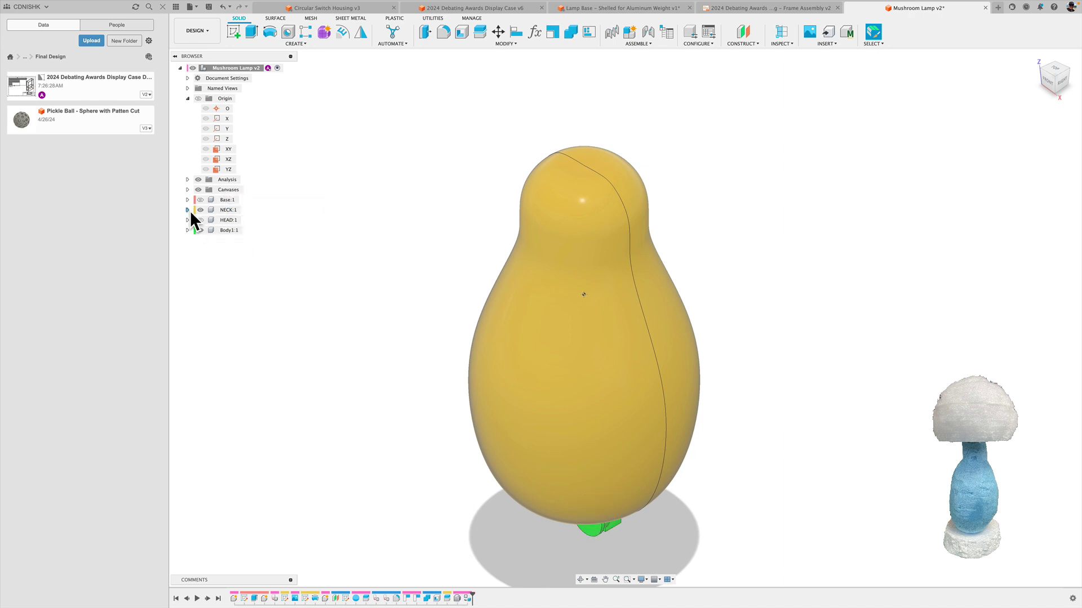
click(228, 231)
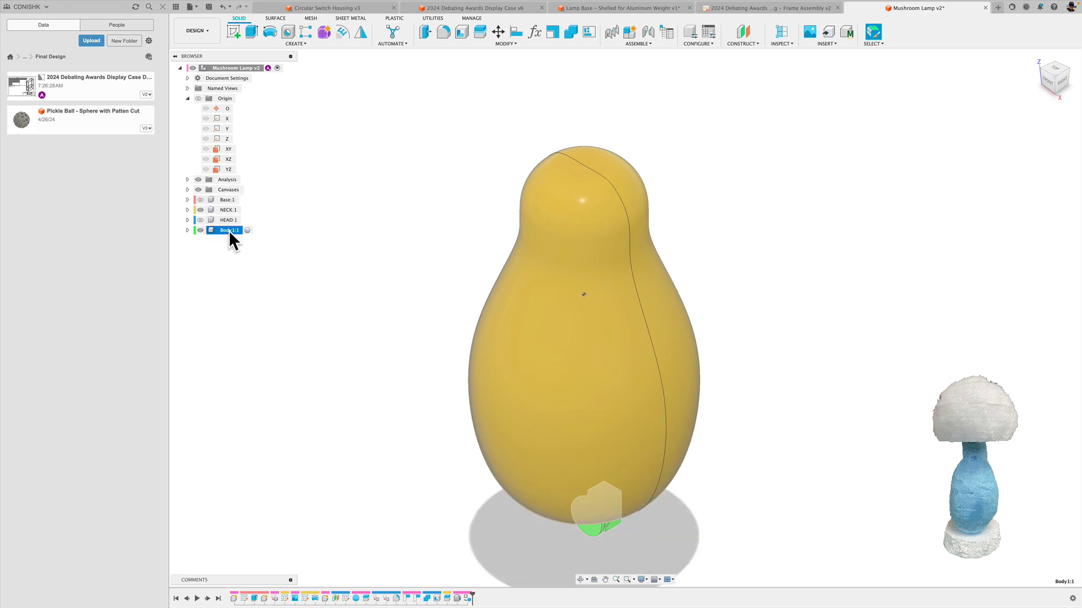
click(230, 232)
text(SW)
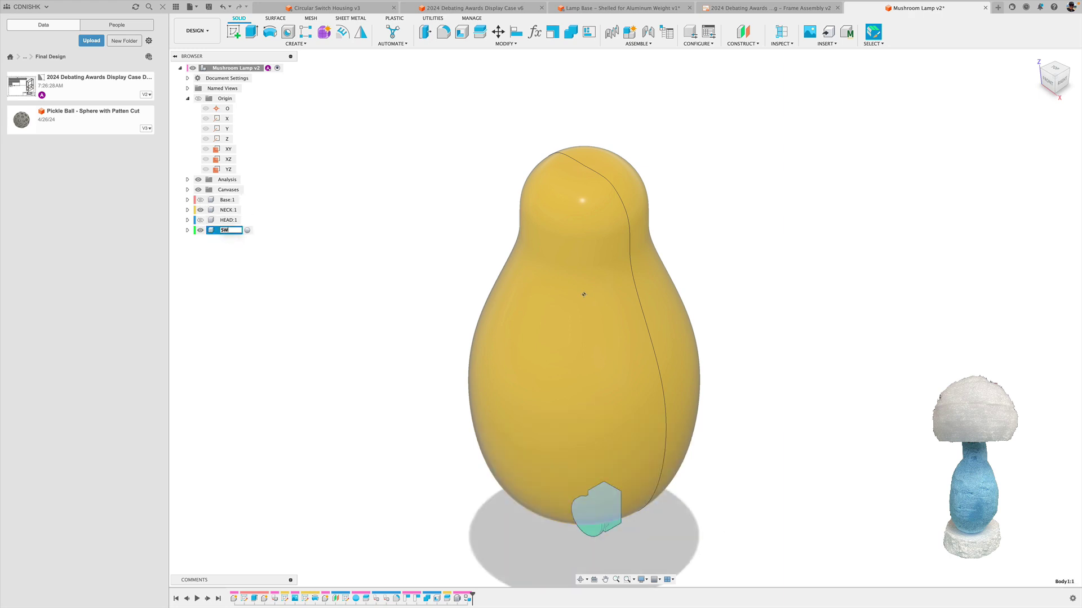
text(ITCH)
key(Return)
click(368, 212)
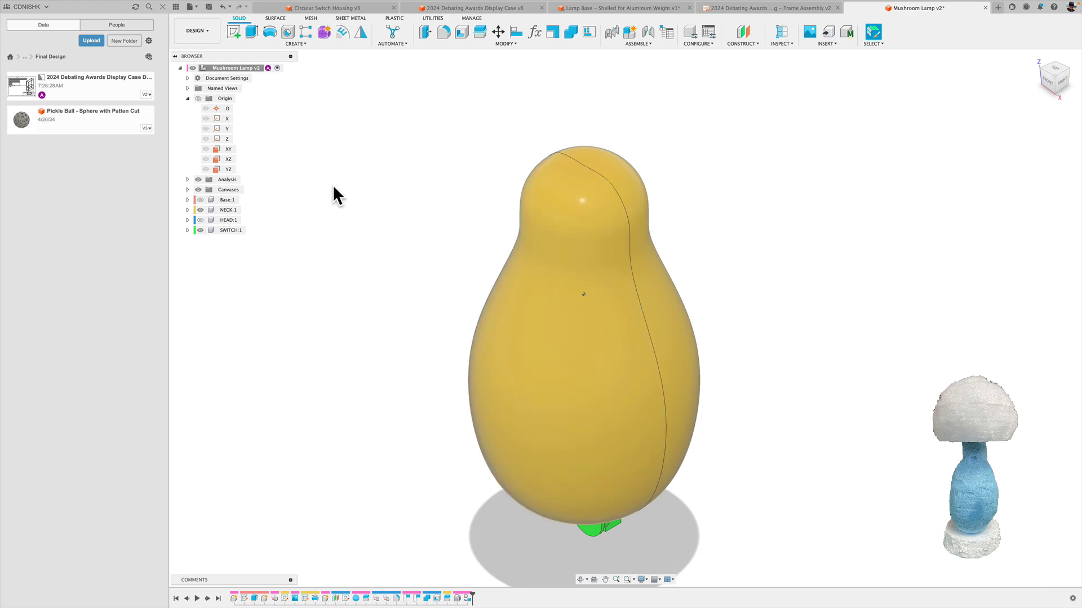
Start moving the SWITCH component and rotate it 90 degrees about its Z axis beneath the neck
click(480, 38)
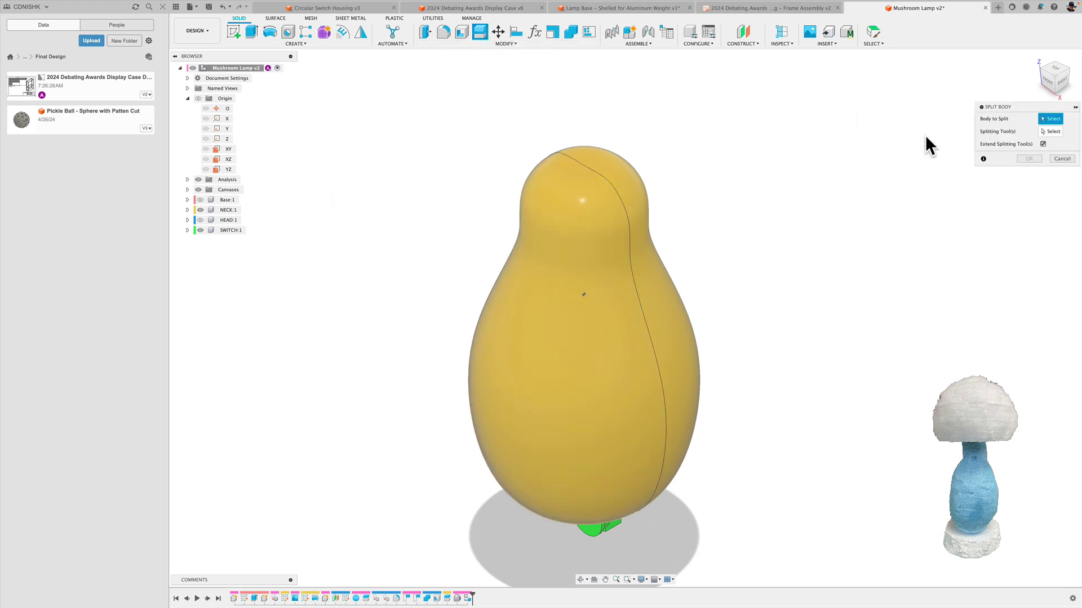
click(1059, 159)
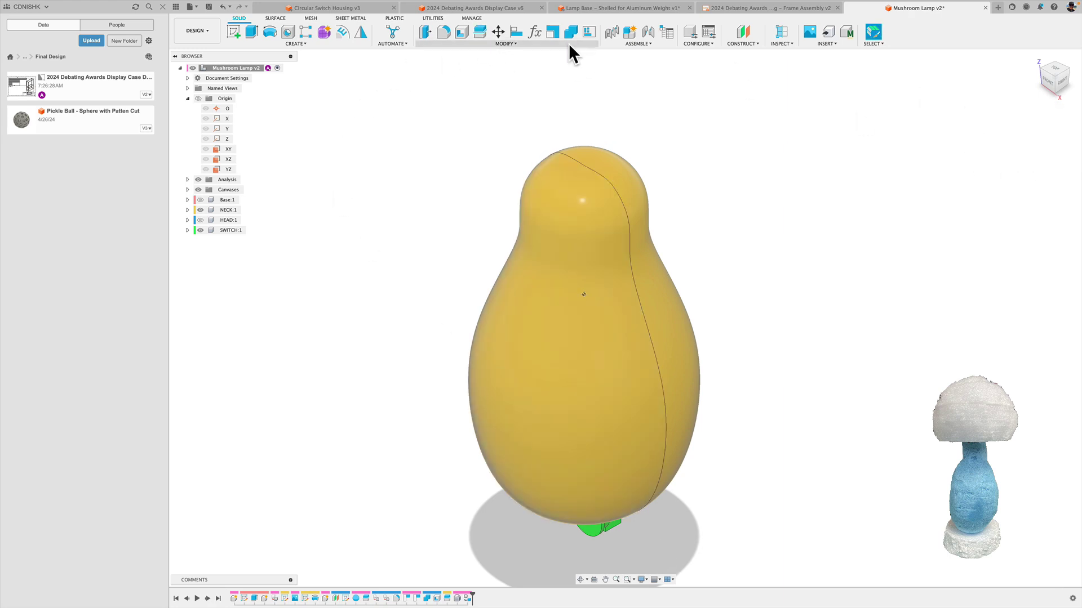
click(499, 29)
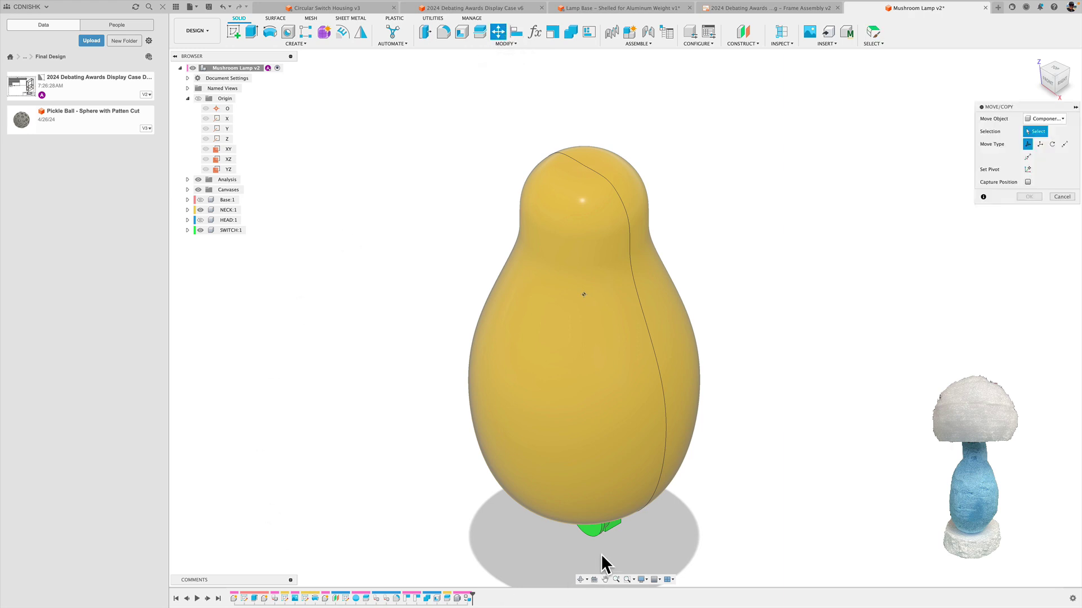
click(597, 534)
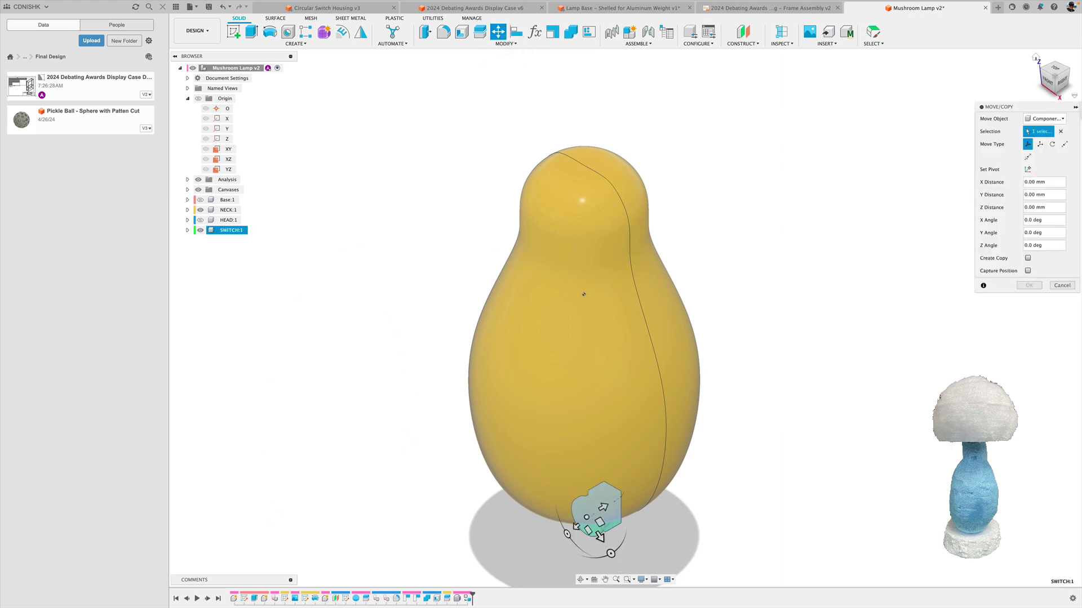
click(1059, 89)
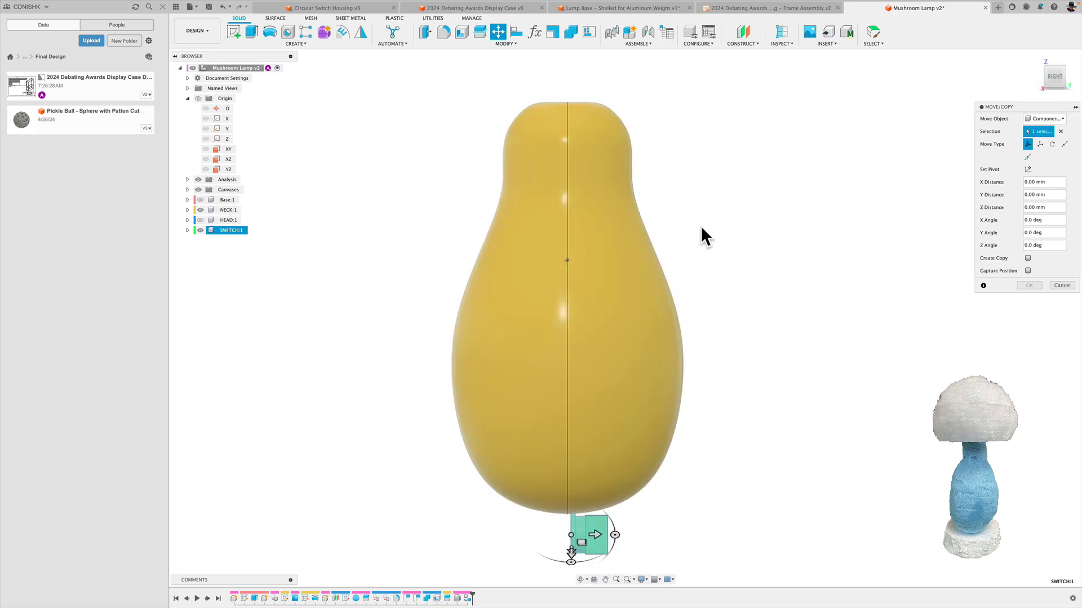
click(1060, 131)
click(228, 229)
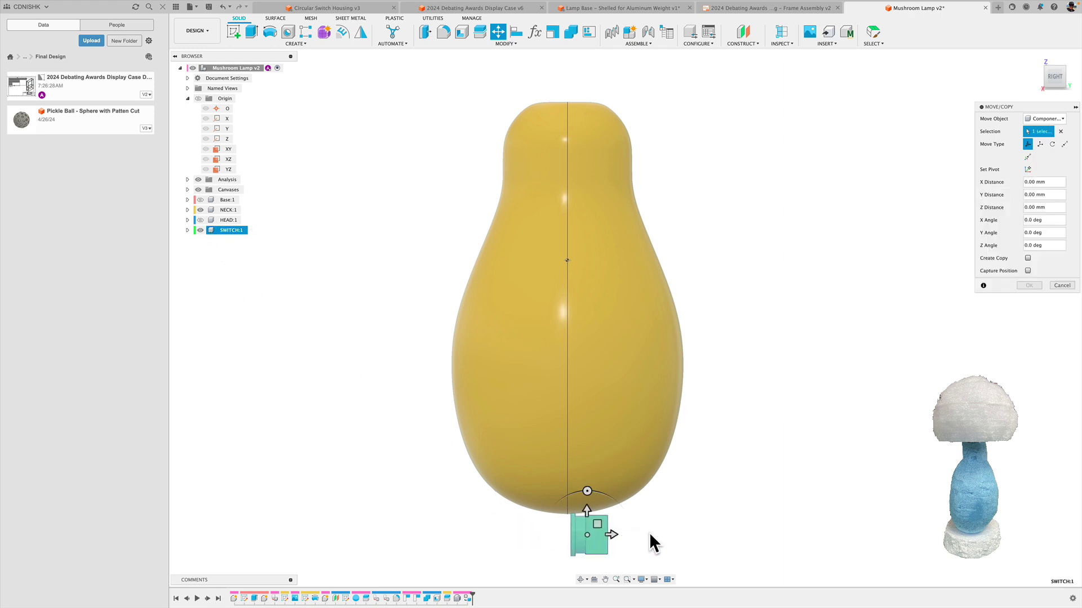
mouse_move(685, 529)
shift+middle_down()
mouse_move(716, 527)
mouse_move(700, 526)
mouse_move(697, 544)
shift+middle_up()
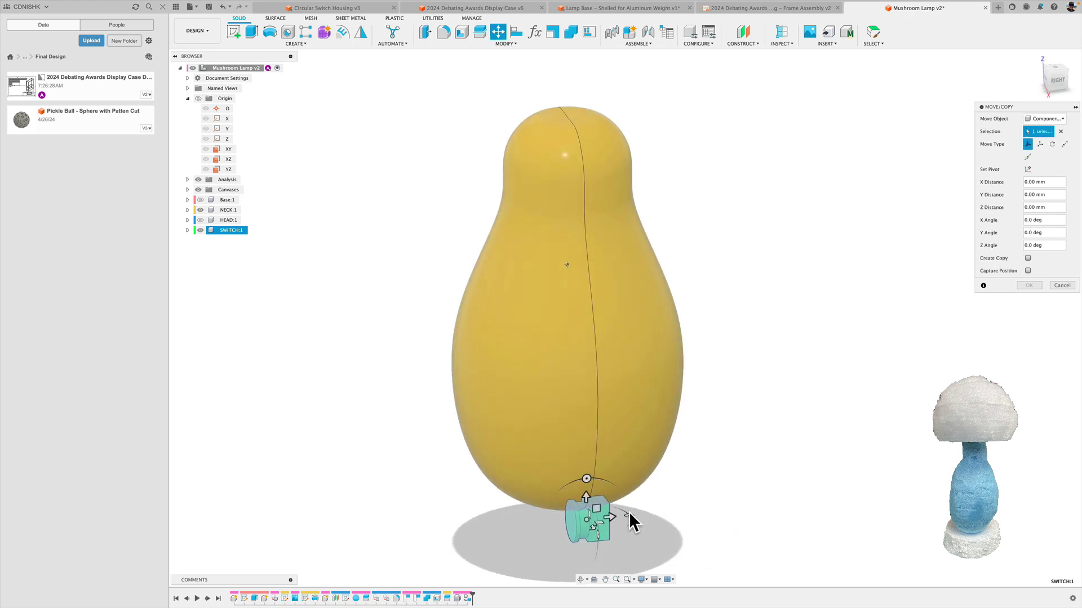
drag(633, 514, 563, 497)
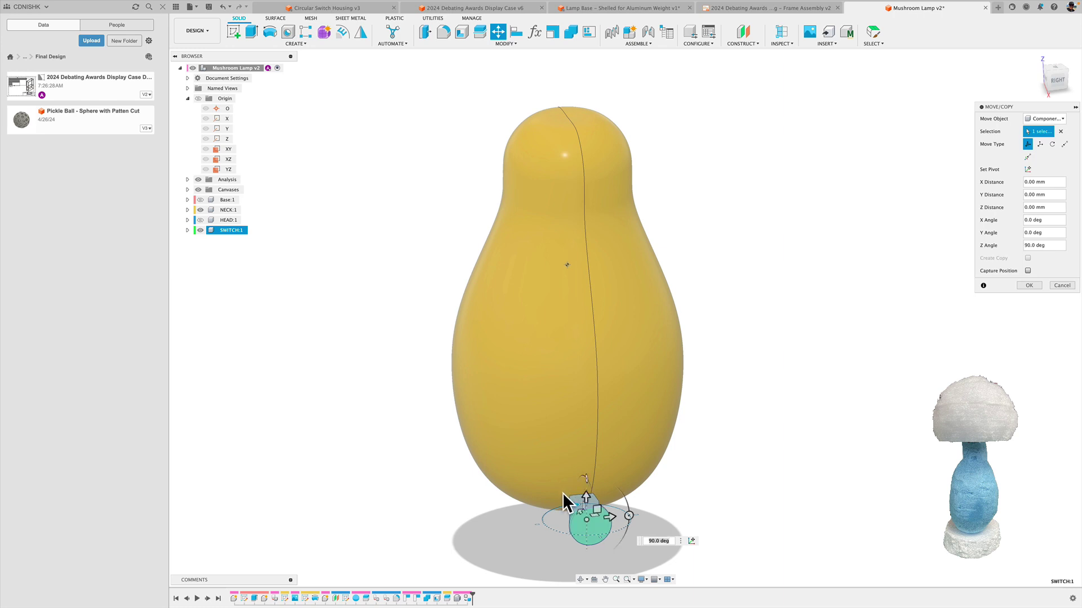
Move the switch about 38.7 mm up and 7.7 mm sideways onto the neck's split line, and 40 mm outward to the neck wall
click(1055, 79)
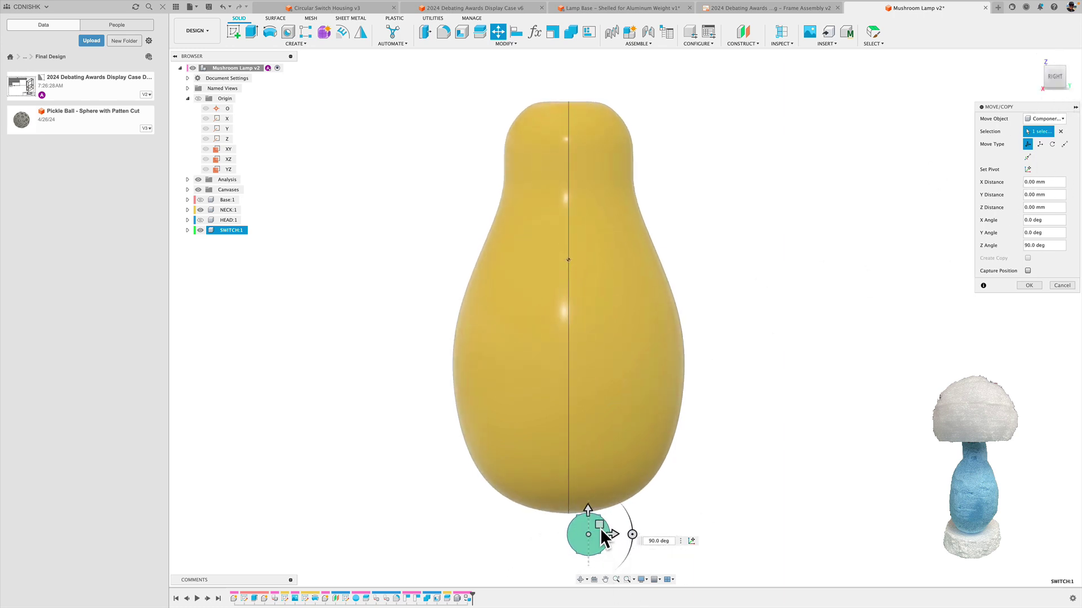
drag(597, 525, 578, 423)
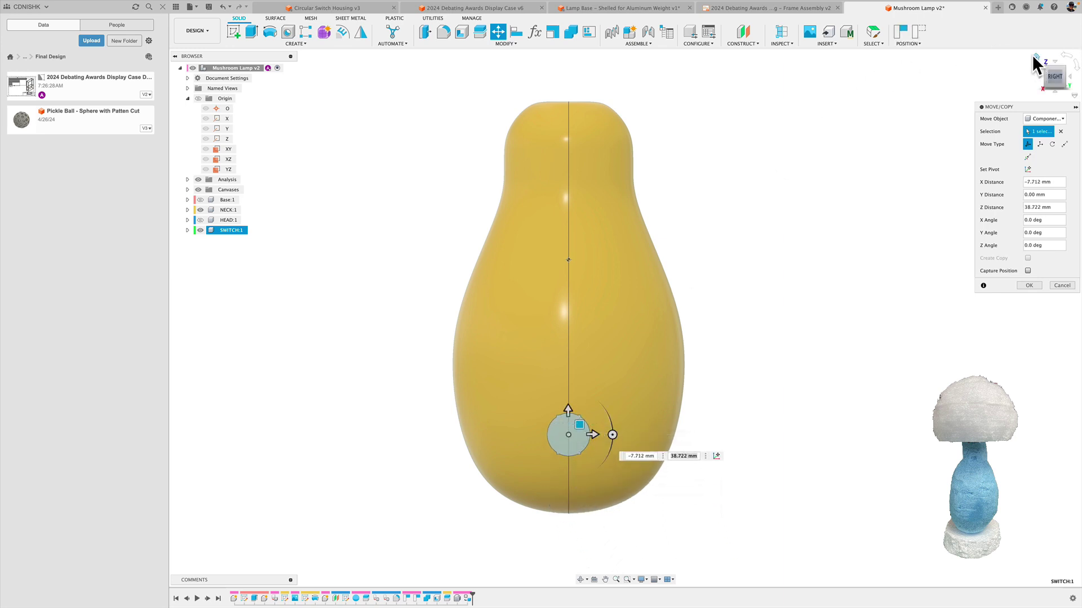
click(1035, 57)
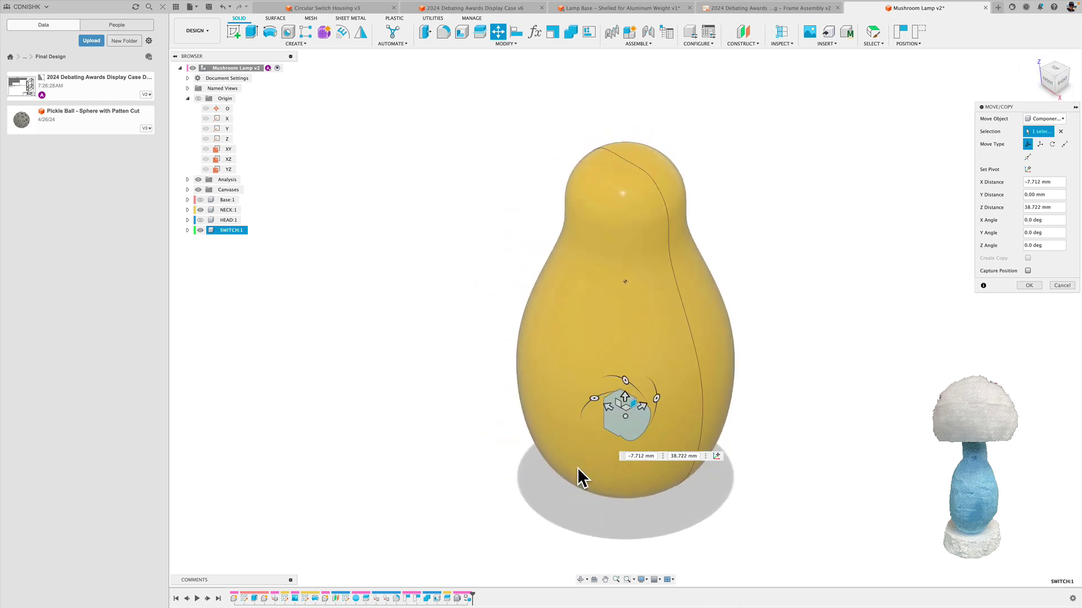
click(1049, 84)
drag(606, 438, 698, 438)
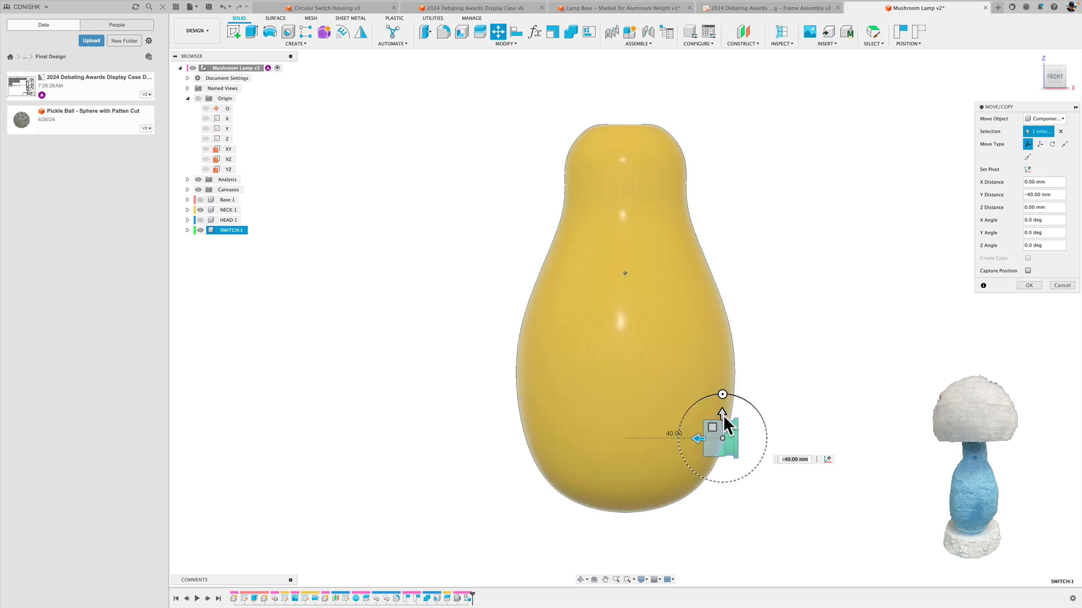
Tilt the switch 15 degrees about its X axis to follow the neck wall and push it 4 mm inward
scroll(732, 437, up, 5)
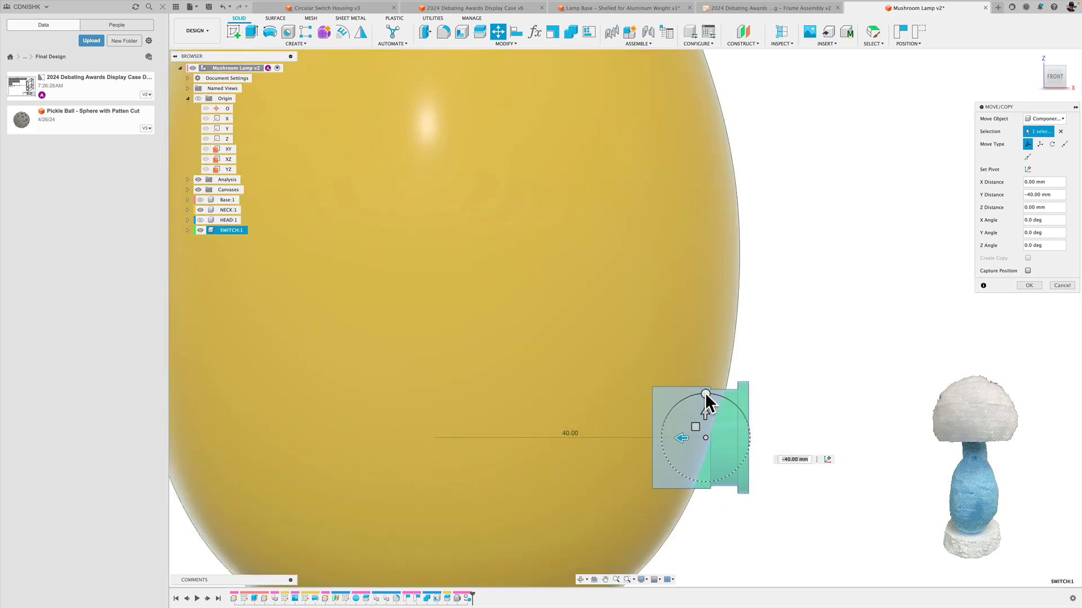
drag(705, 394, 717, 394)
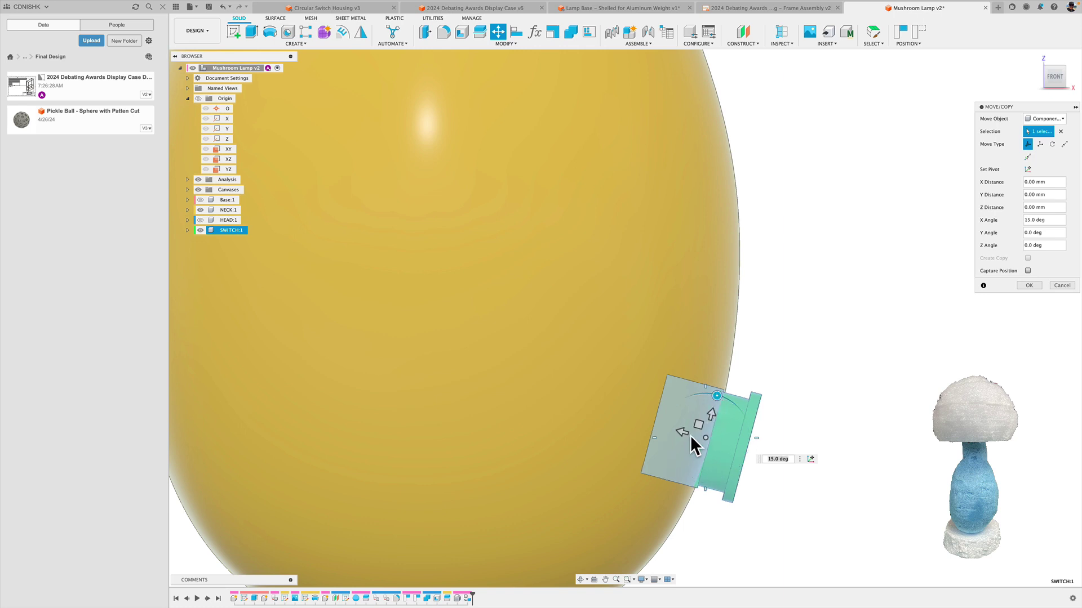
drag(685, 432, 659, 424)
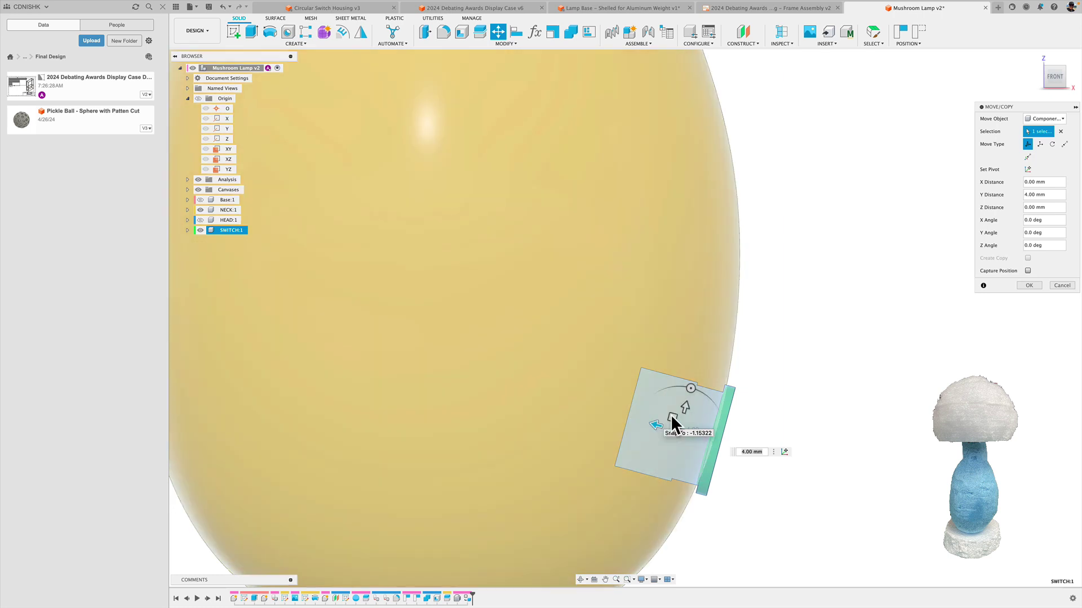
Slide the switch about 2.8 mm up along the neck wall and check its placement from the home and right views
mouse_move(690, 389)
mouse_down()
mouse_move(676, 418)
mouse_move(678, 400)
mouse_up()
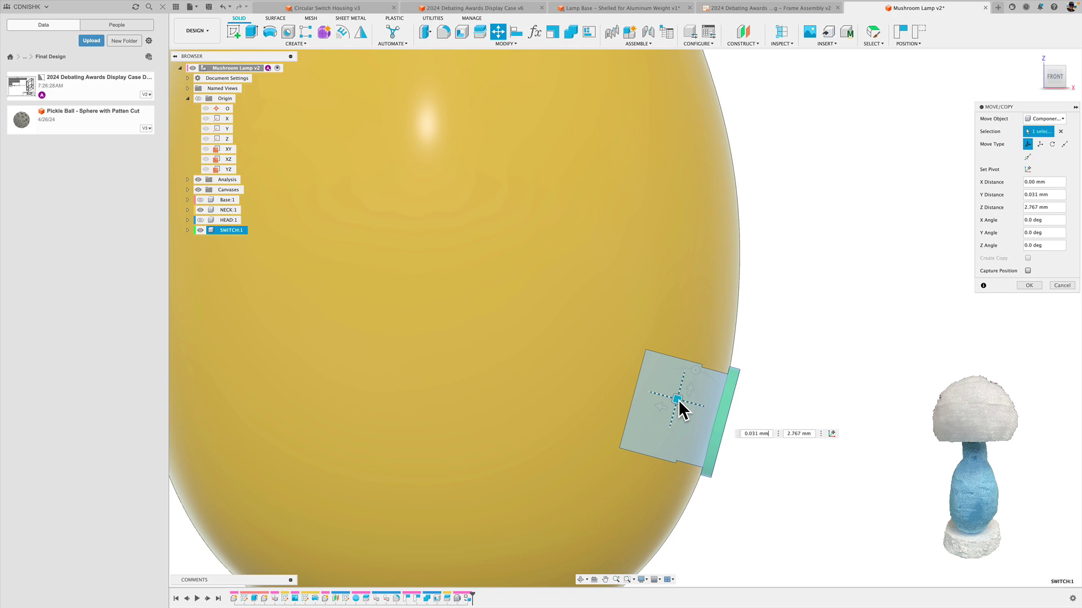
drag(679, 400, 679, 401)
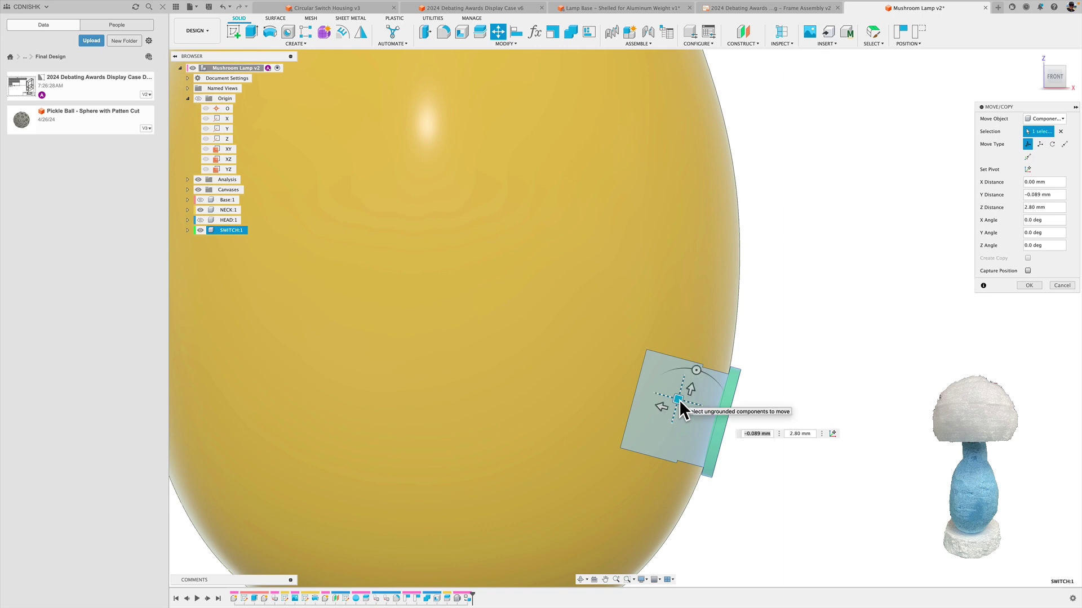
click(1035, 57)
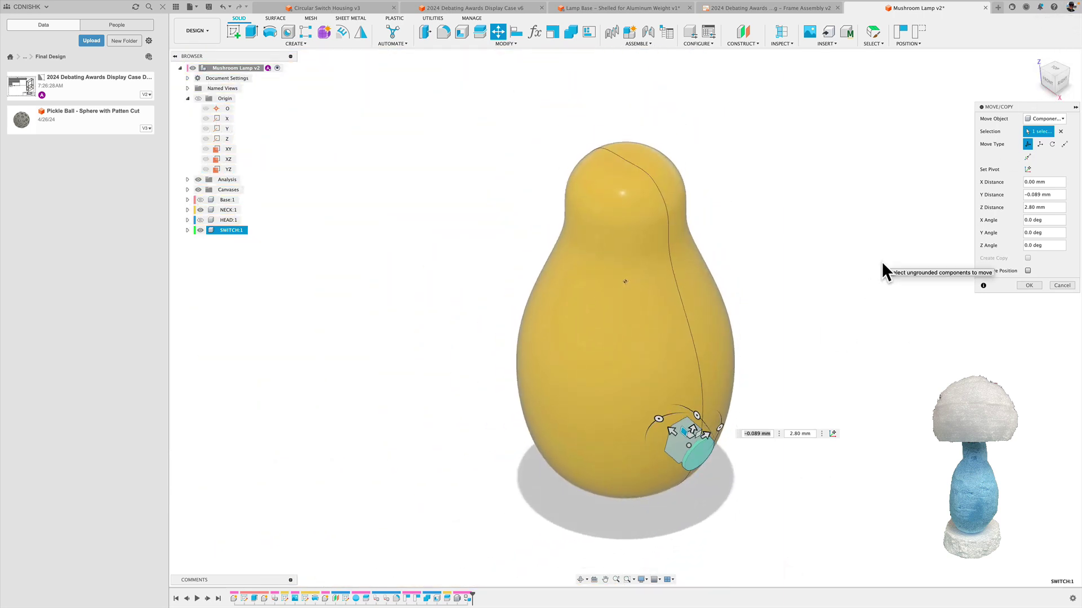
click(1064, 80)
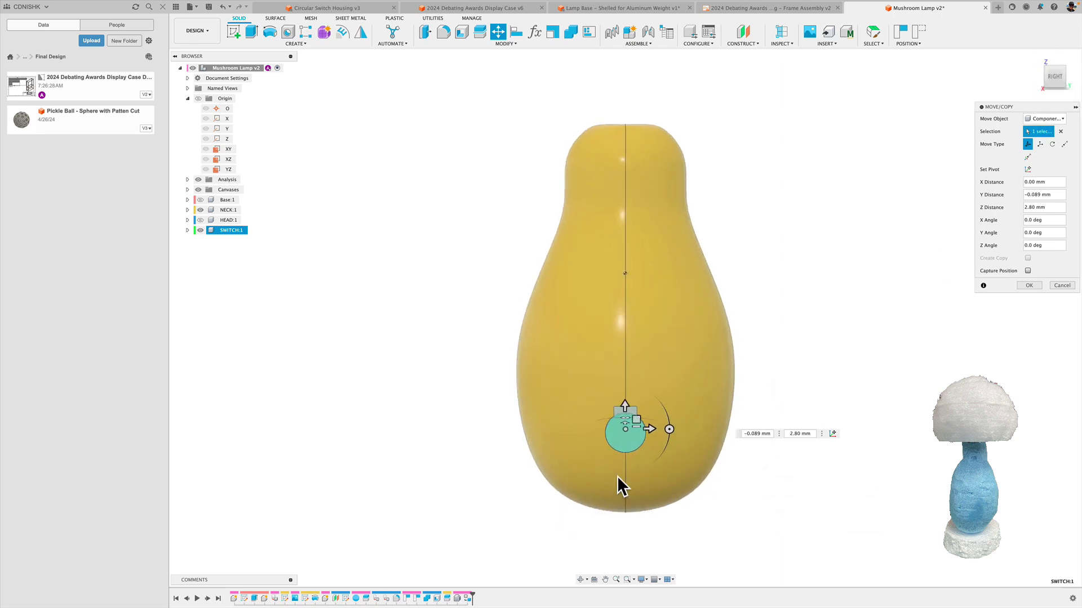
Finish moving the SWITCH component with its new position captured, and return to the home view
scroll(619, 462, up, 5)
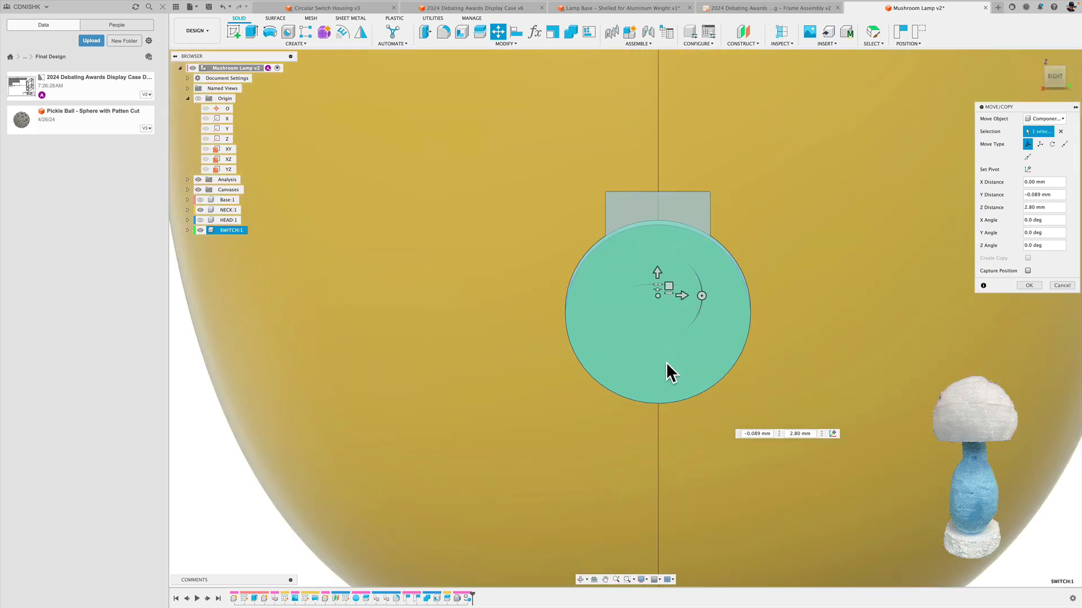
click(1027, 271)
click(1030, 284)
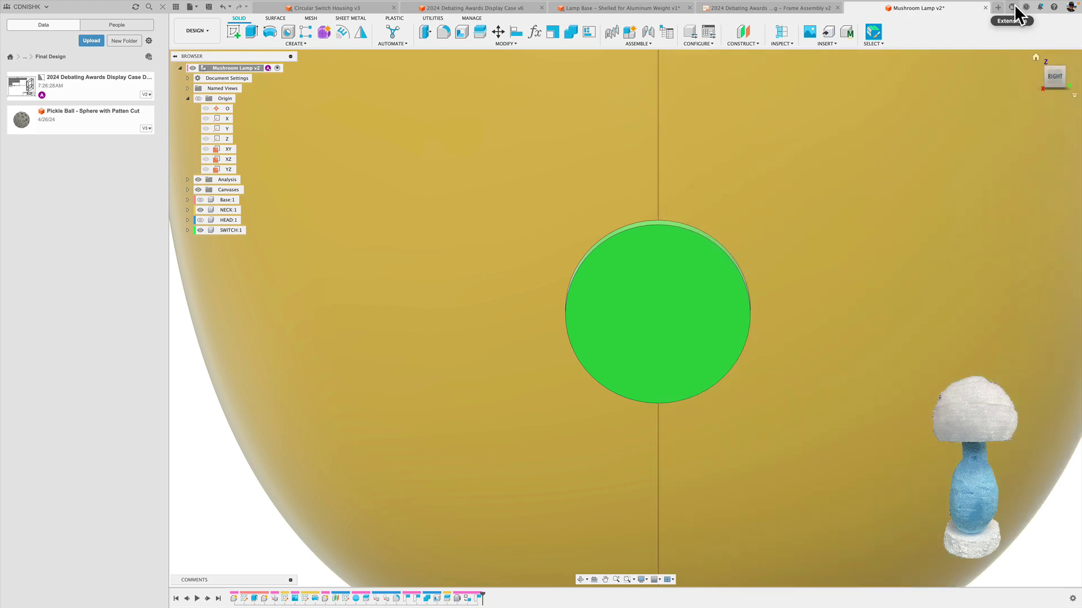
click(1035, 58)
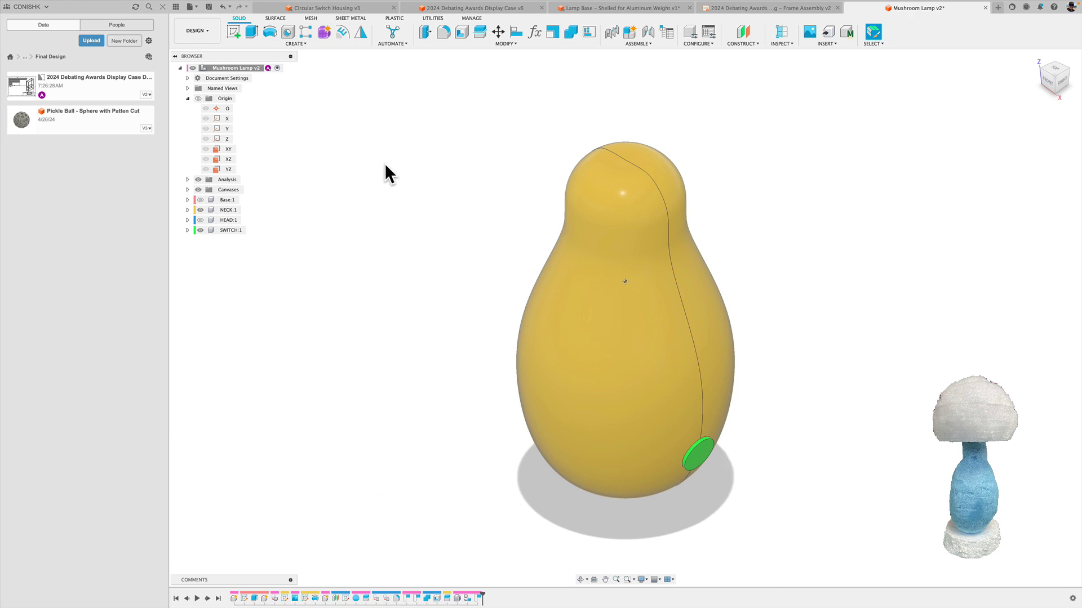
Hide the SWITCH component and the LEFT neck half, and shell the RIGHT half 3 mm inward from its flat split face
click(199, 229)
click(187, 210)
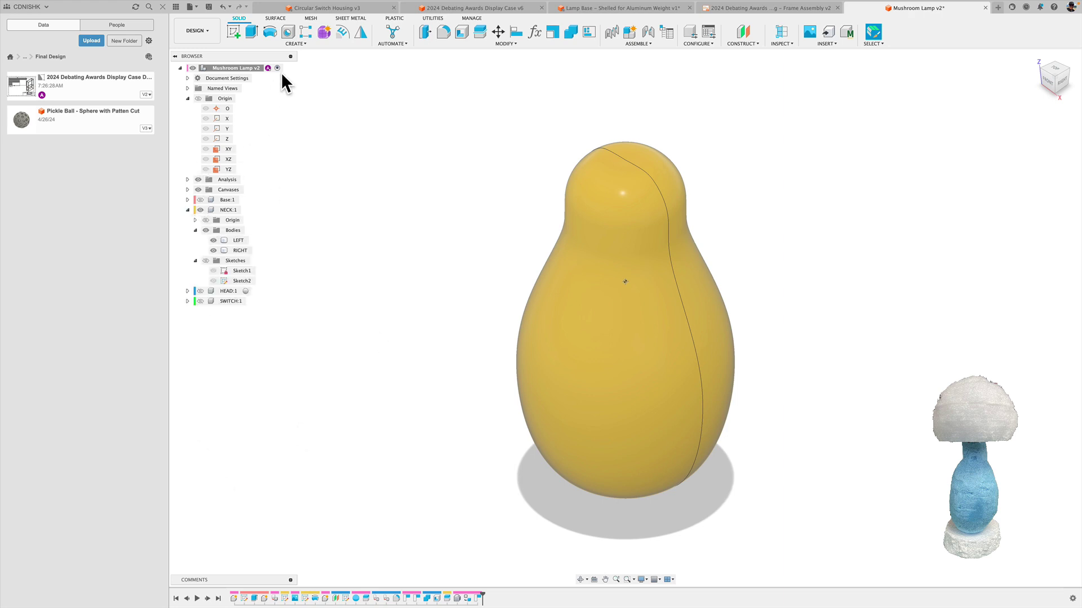
click(212, 240)
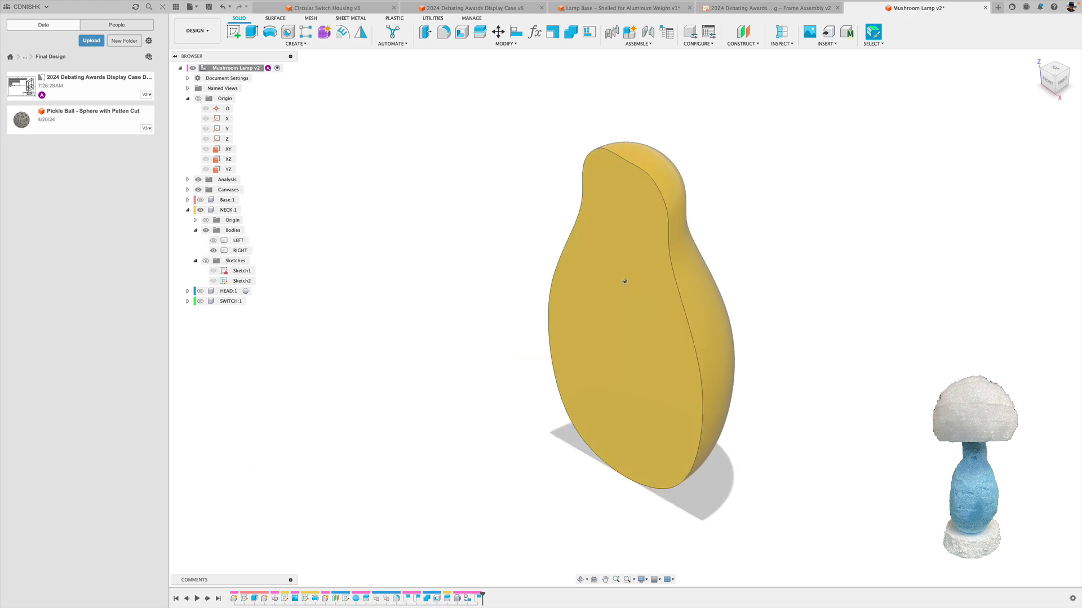
click(461, 45)
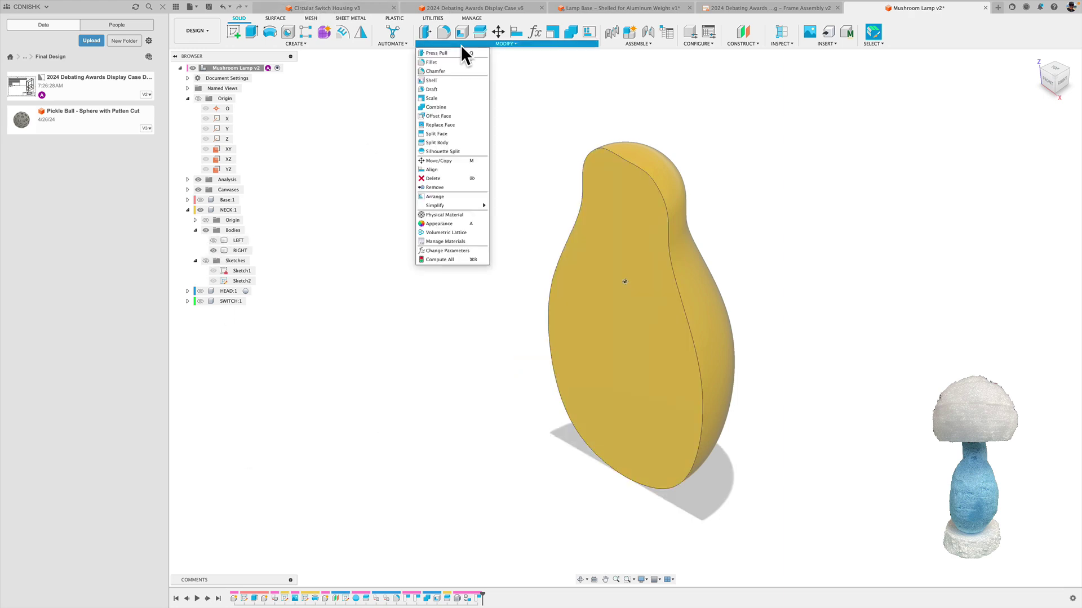
click(449, 80)
click(635, 338)
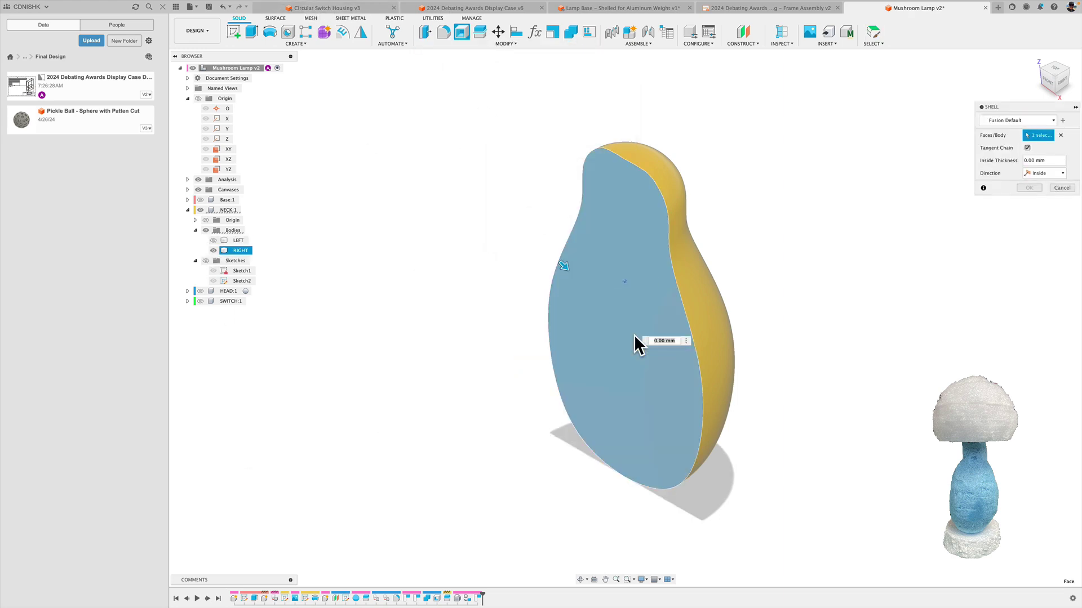
text(3)
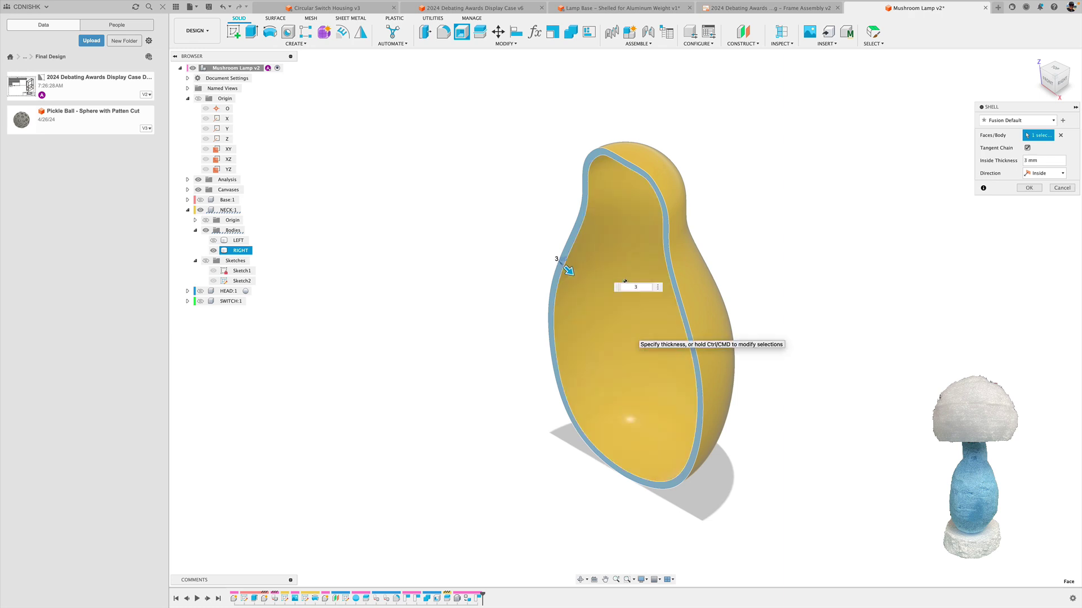
key(Return)
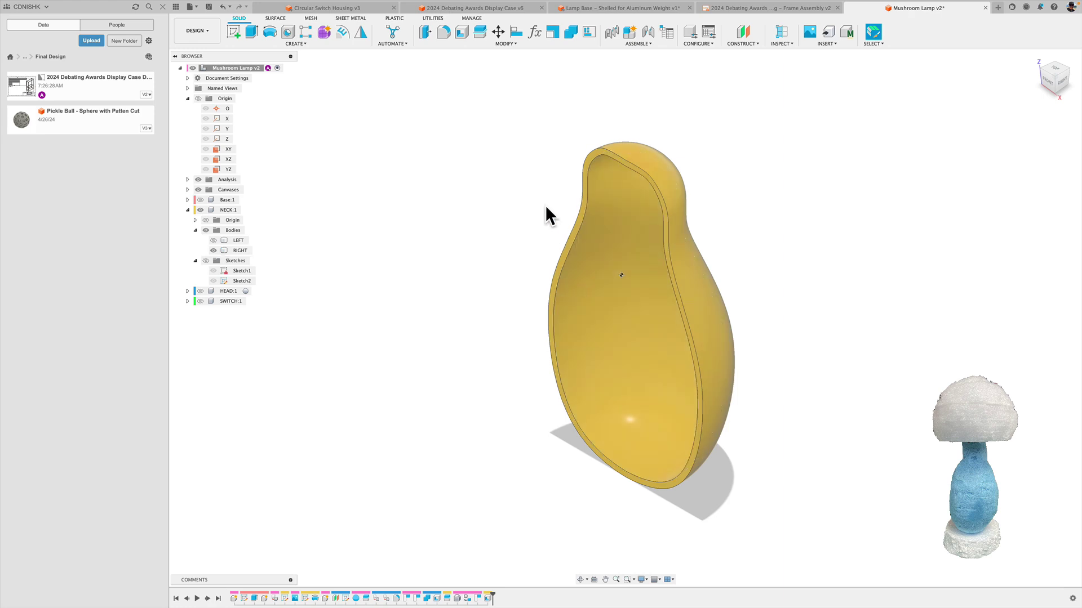
Isolate the LEFT neck half and shell it inward from its flat split face, like the RIGHT half
click(213, 250)
click(213, 240)
click(237, 240)
click(832, 352)
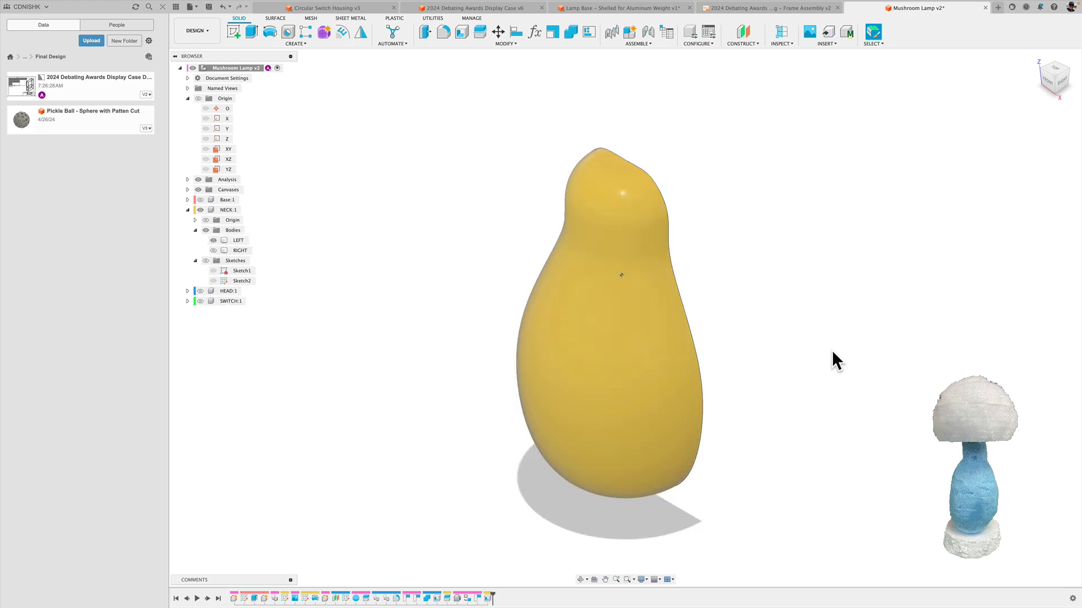
shift+middle_drag(826, 372, 681, 355)
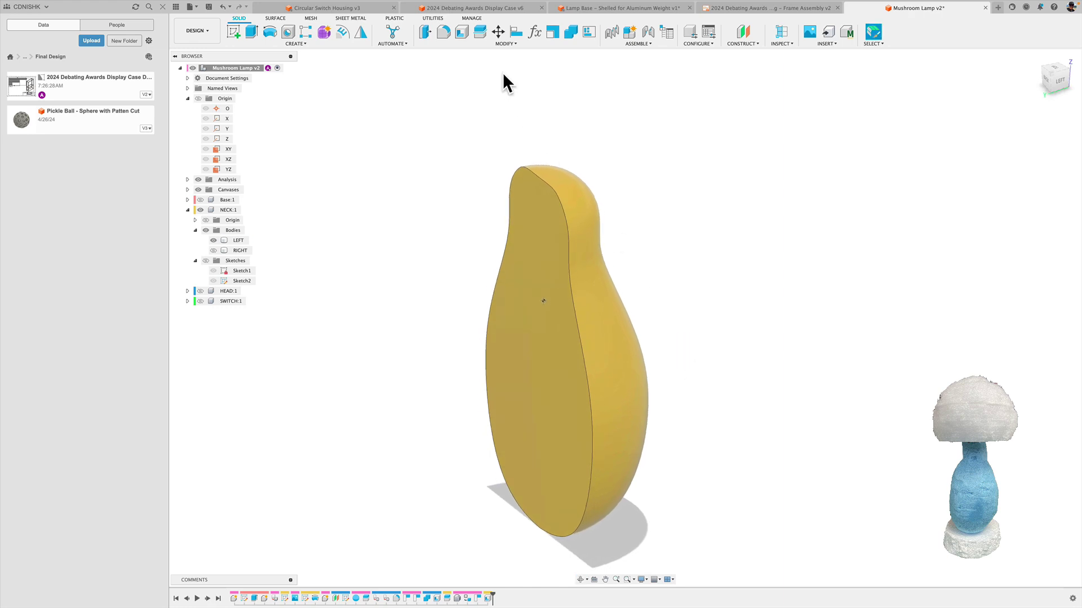
click(489, 46)
click(463, 77)
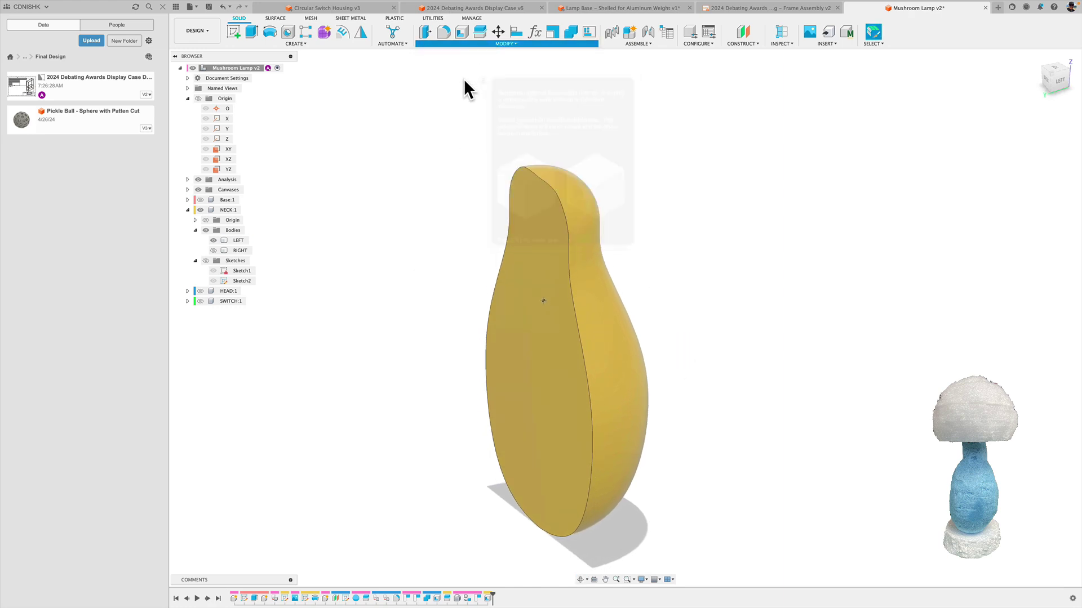
click(532, 377)
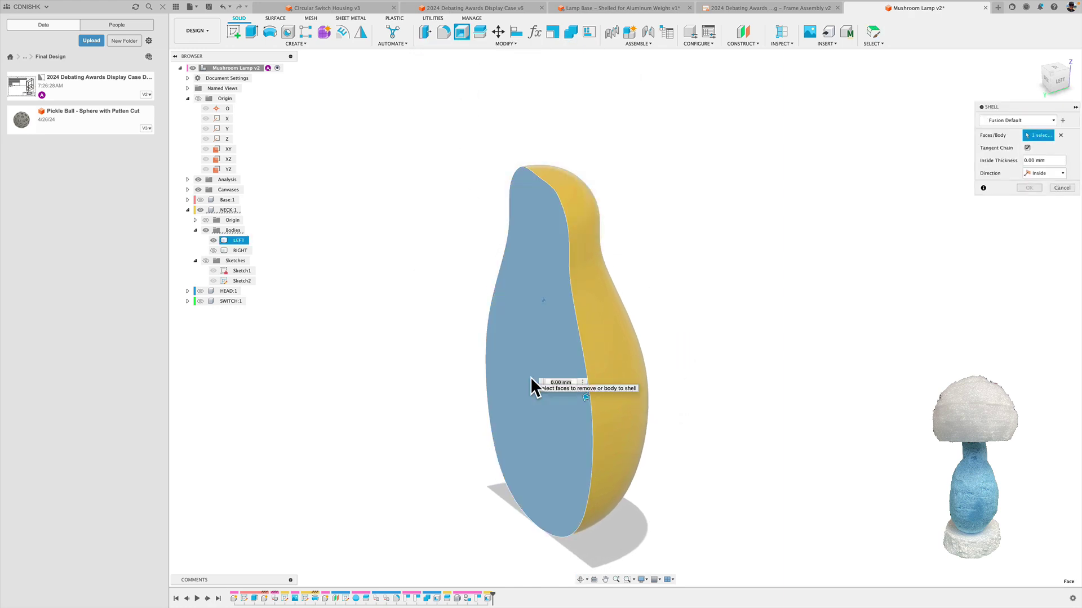
key(Return)
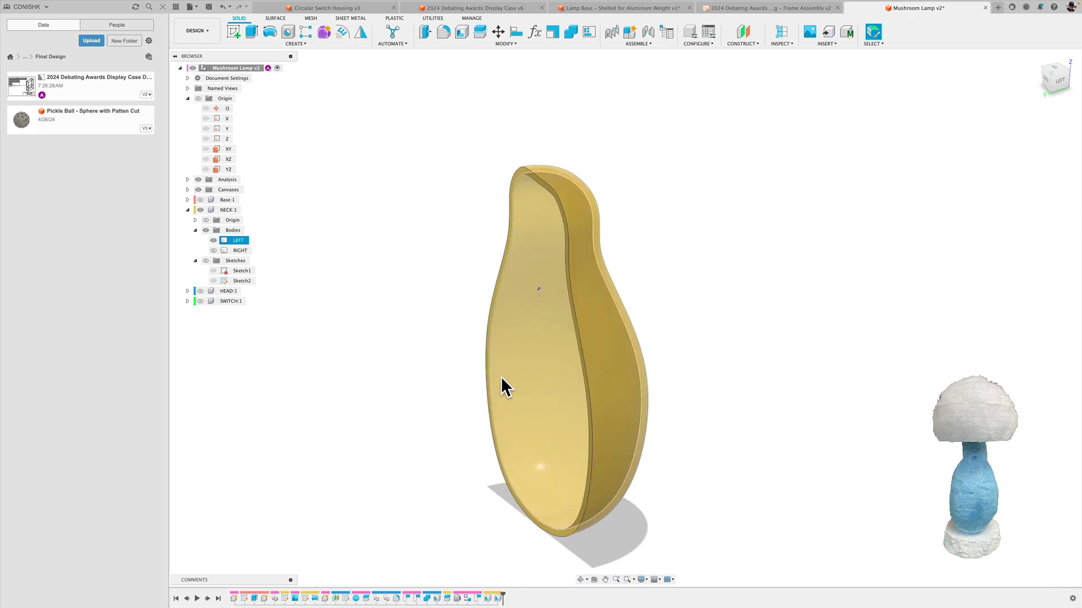
Show the RIGHT neck half and the SWITCH component again in the home view, and start the Combine command
click(213, 250)
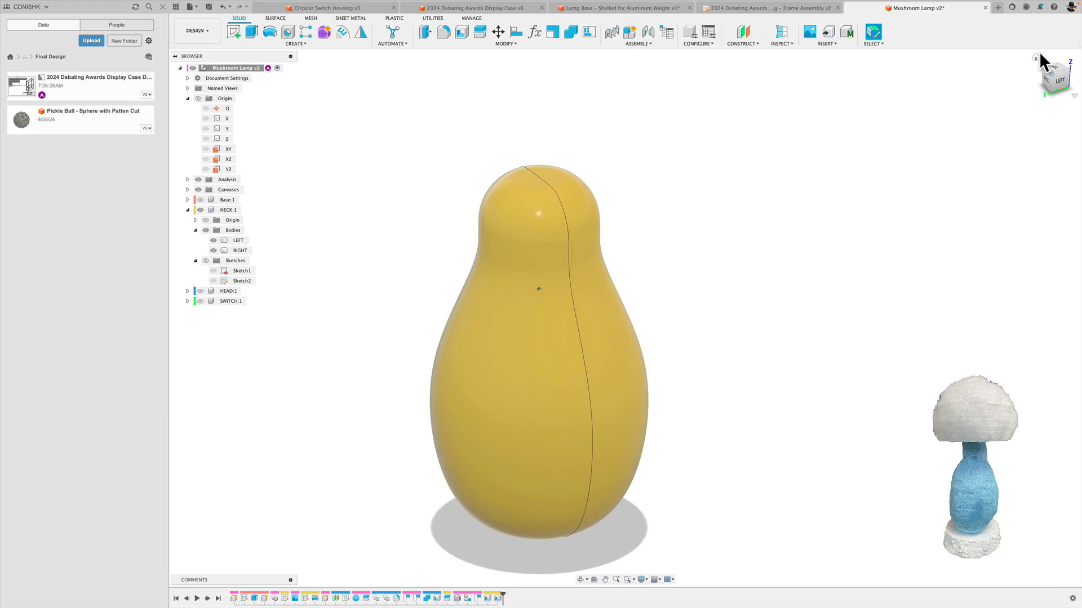
click(1036, 57)
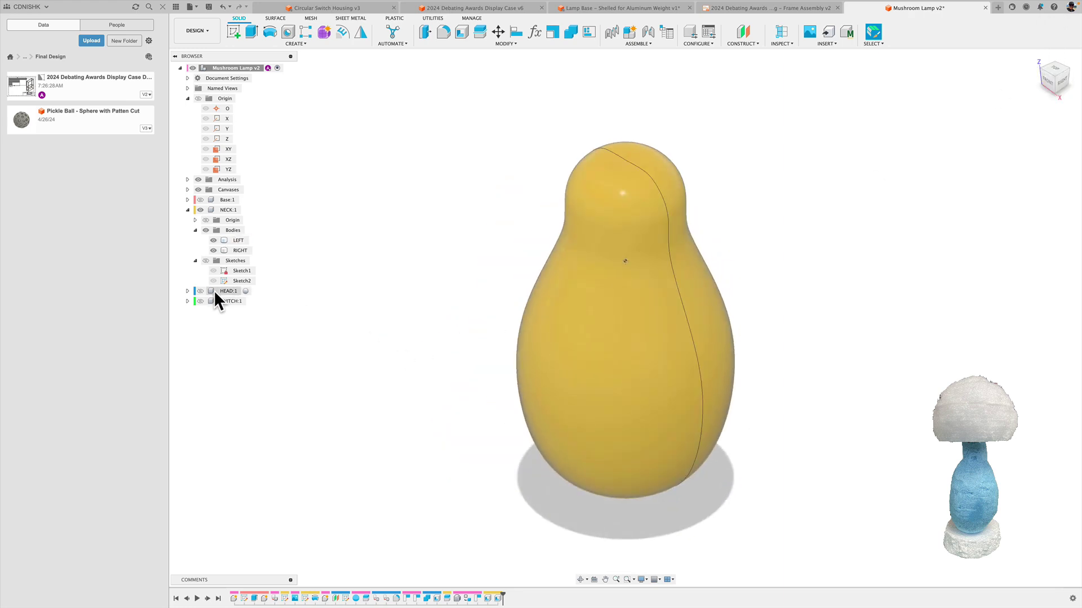
click(200, 303)
click(200, 301)
click(532, 43)
click(449, 106)
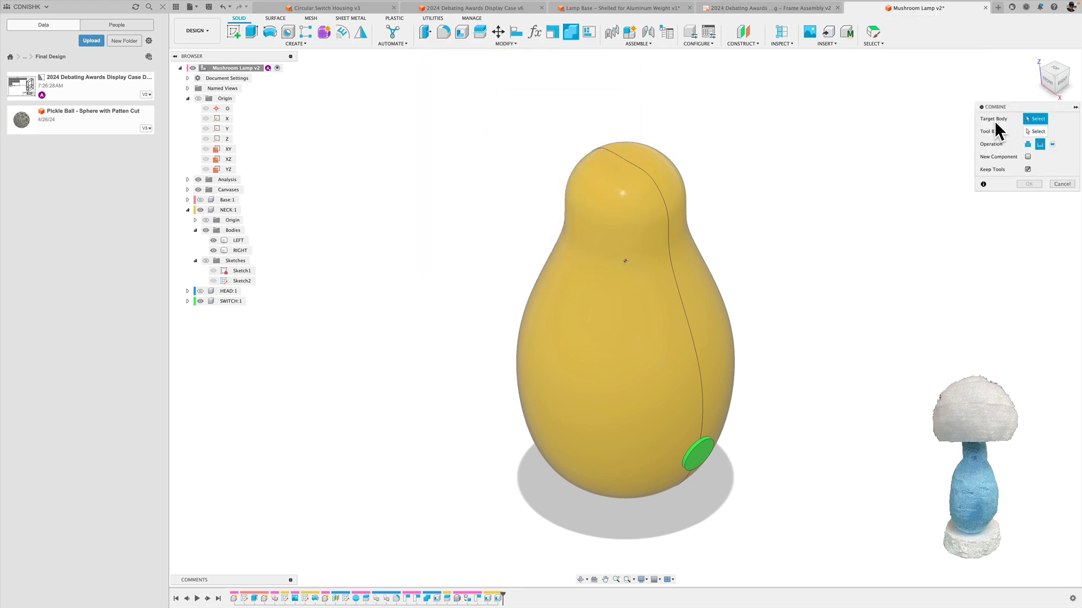
click(712, 276)
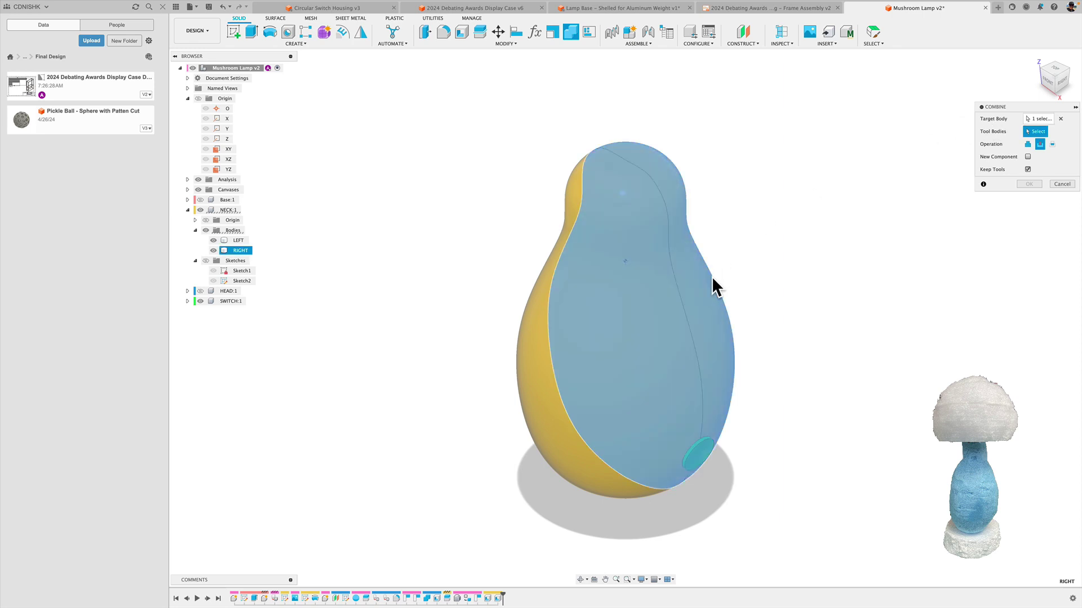
click(536, 346)
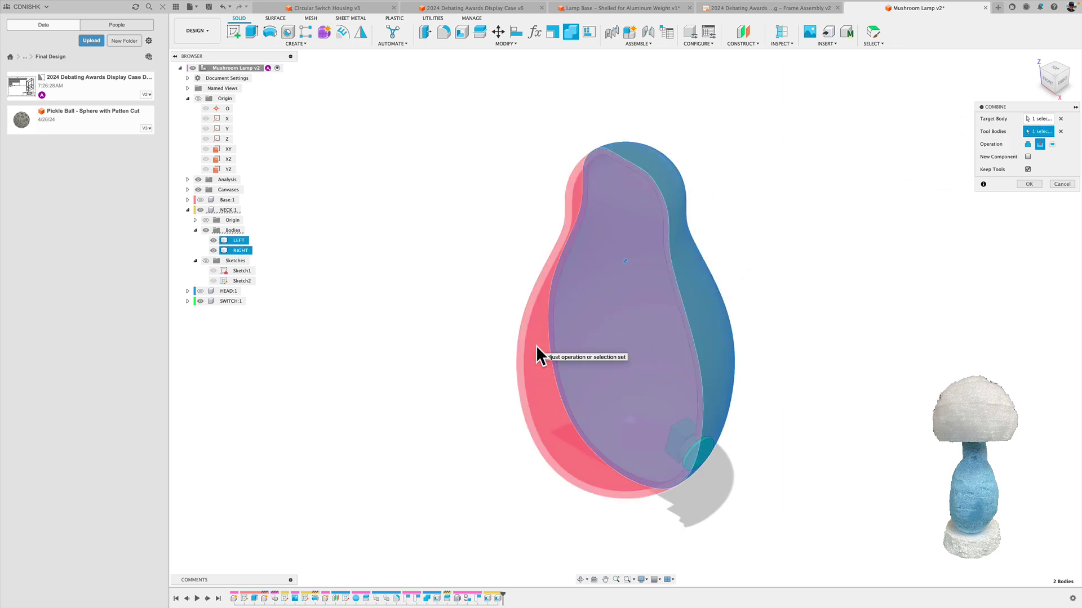
click(1060, 131)
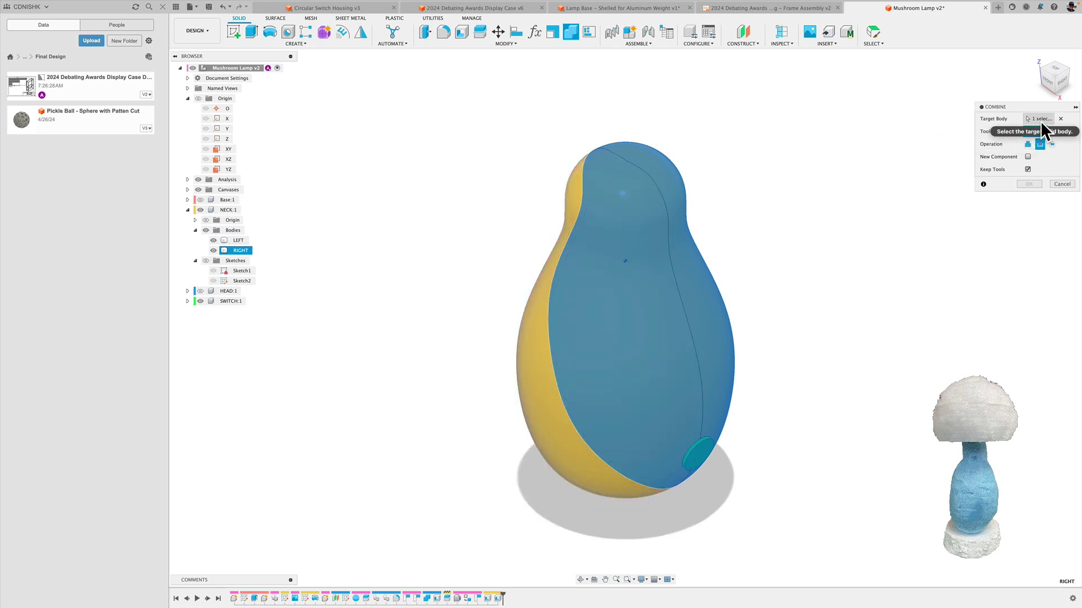
click(1060, 119)
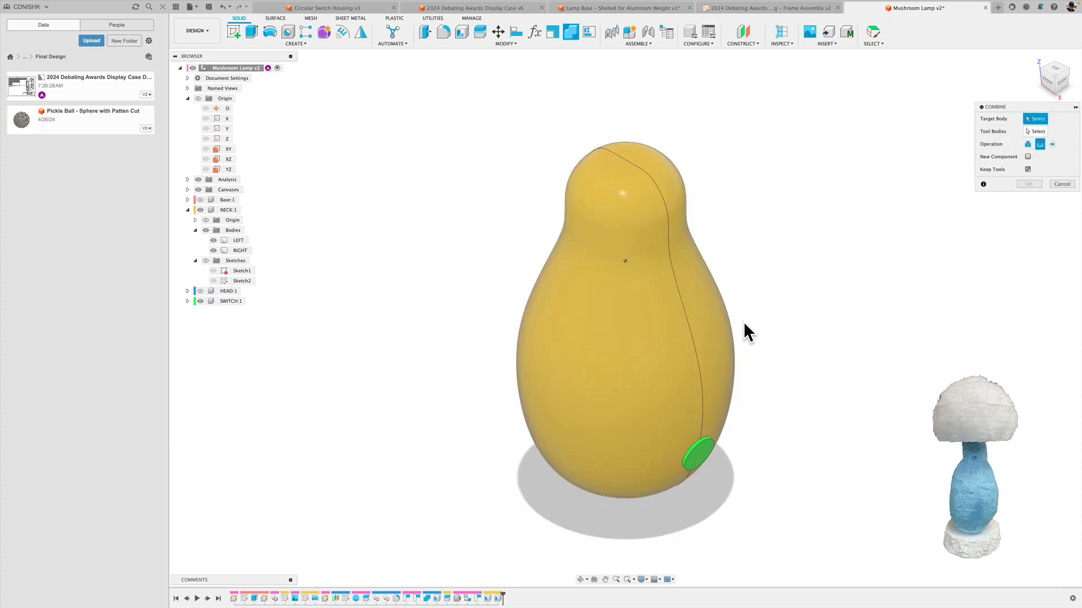
Cut the switch body out of the RIGHT neck half, keeping the switch as a separate body
click(719, 337)
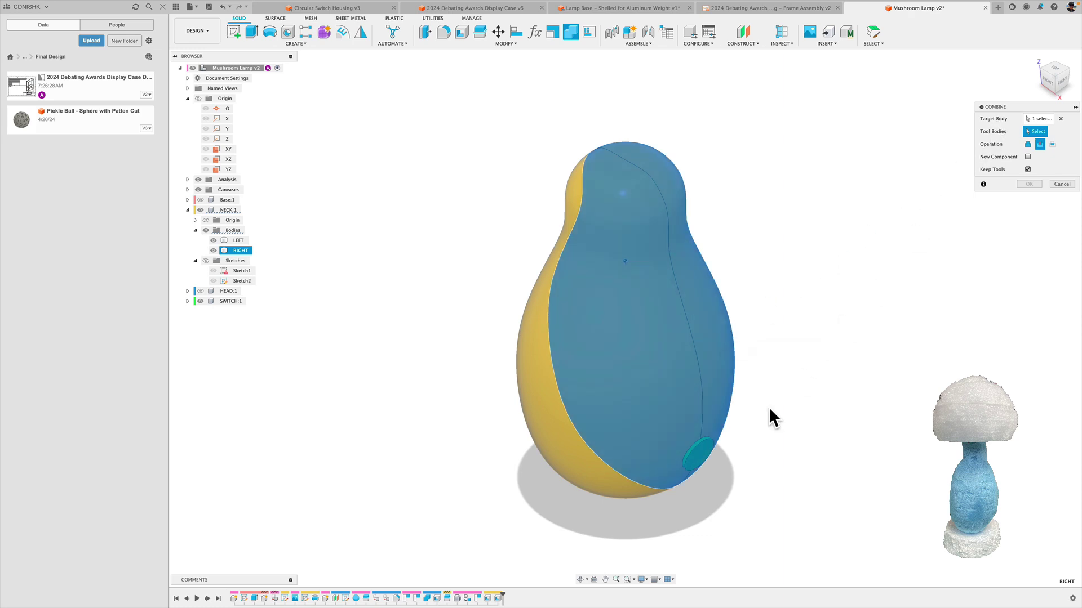
click(705, 454)
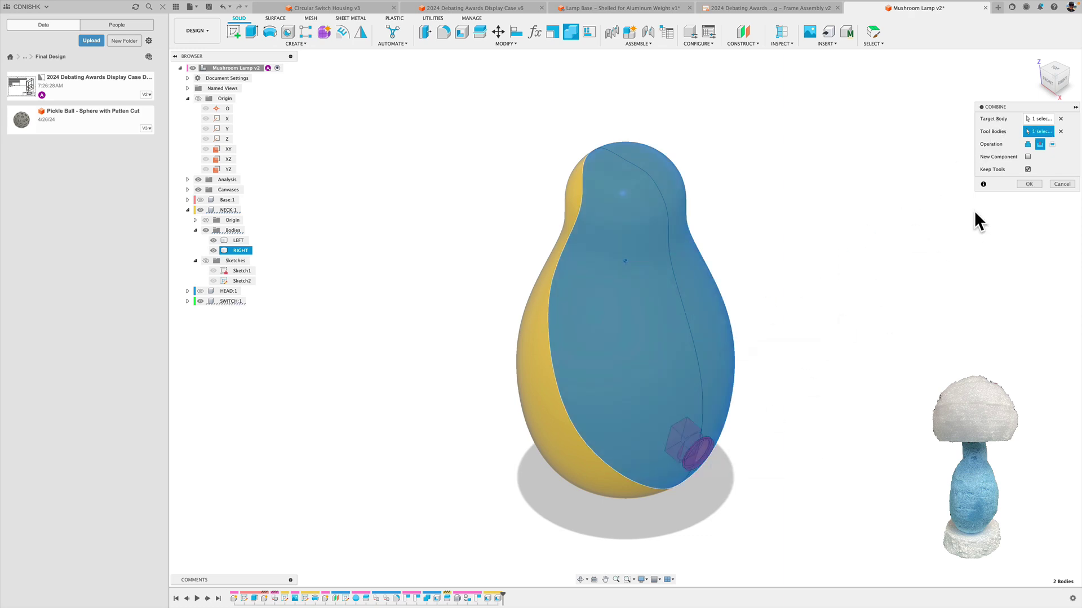
click(1027, 169)
click(1028, 184)
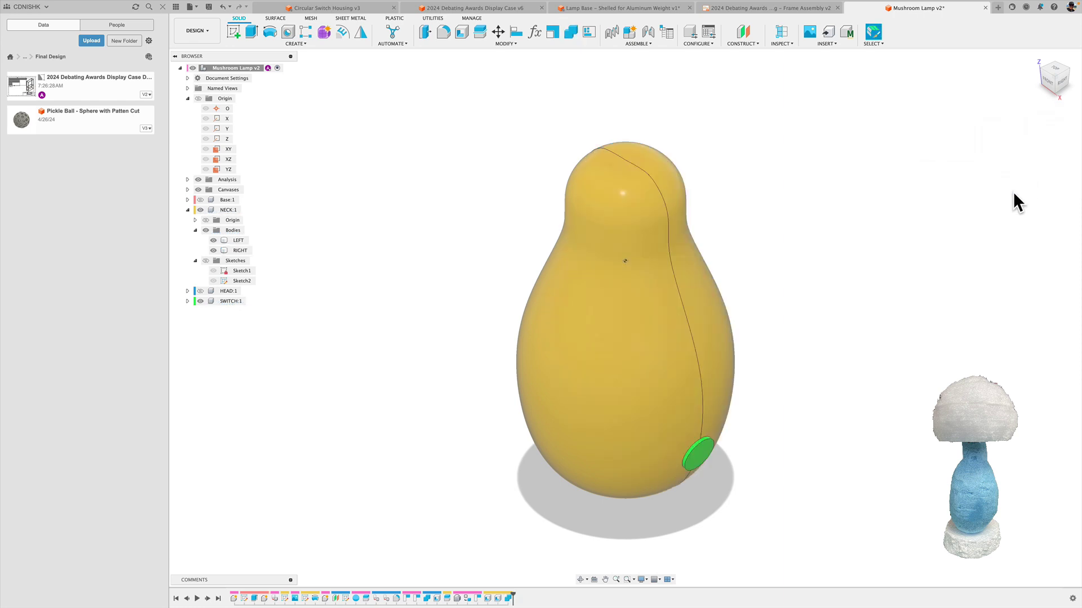
Hide the LEFT neck half and toggle the SWITCH component to inspect the cutout in the RIGHT half
click(212, 240)
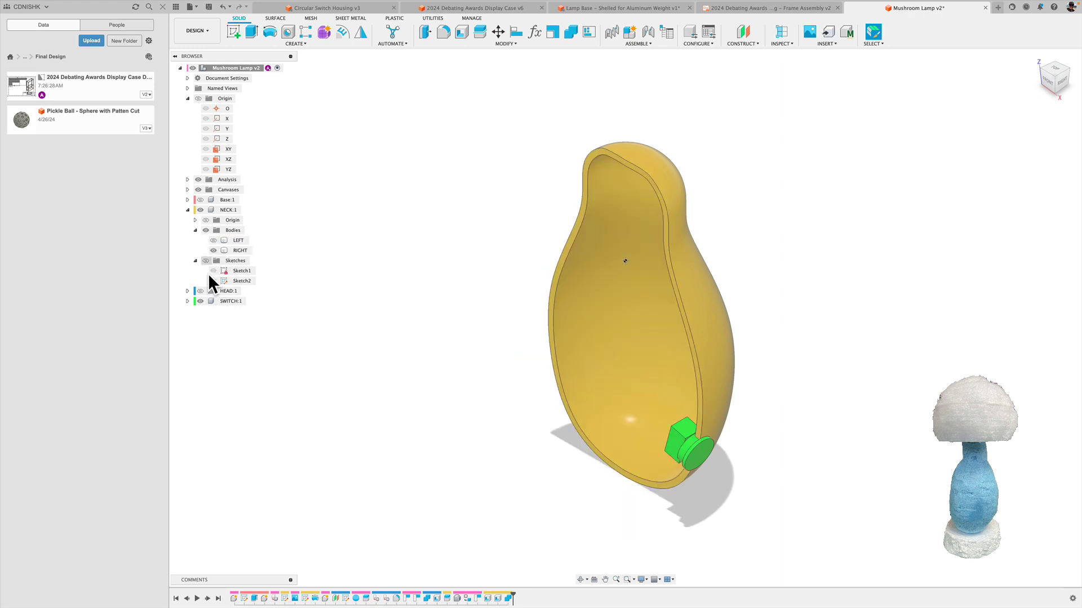
click(200, 301)
click(201, 302)
Isolate the LEFT neck half with the switch and cut the switch body out of it with Combine, keeping the switch
click(216, 249)
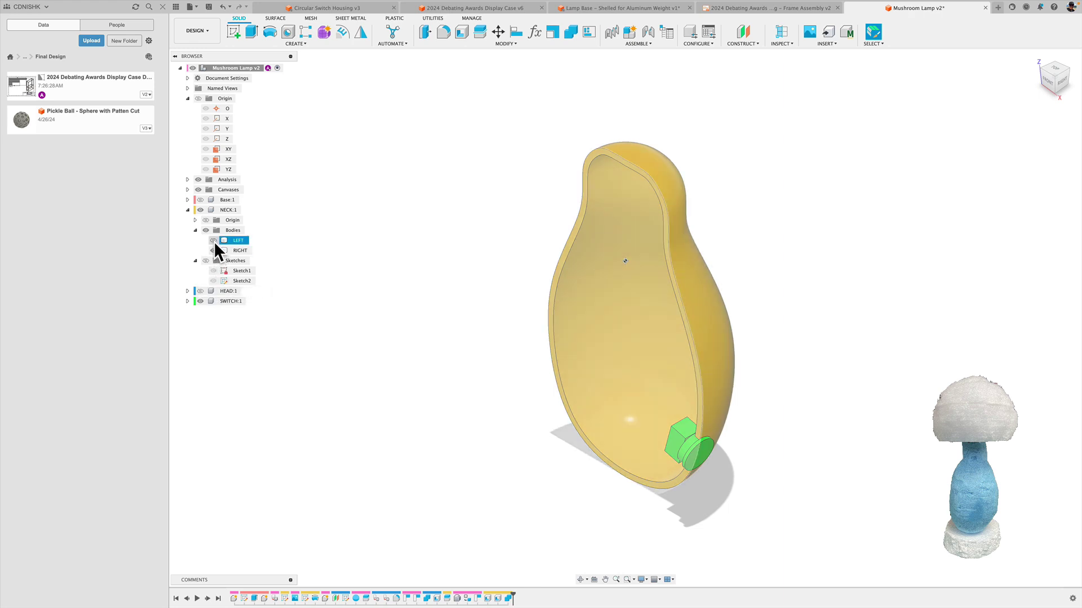
click(213, 241)
click(214, 250)
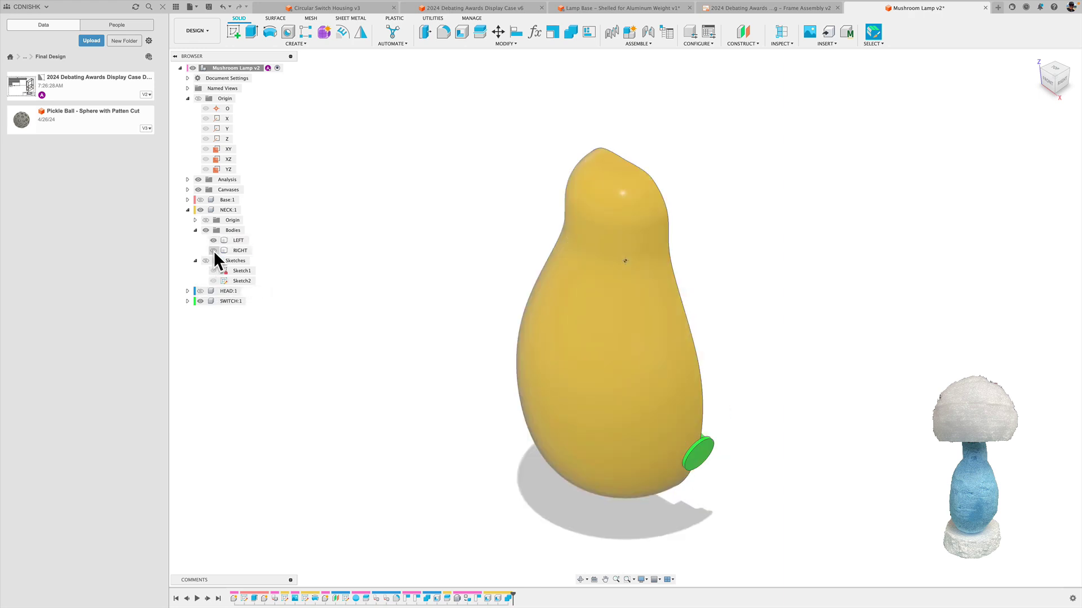
shift+middle_drag(927, 338, 847, 324)
click(513, 42)
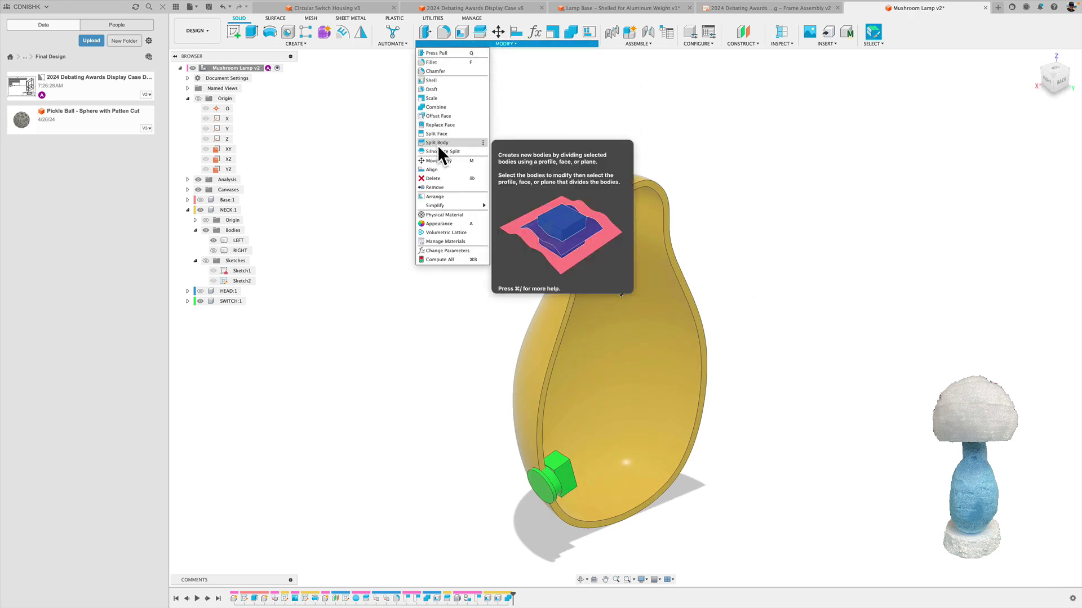
click(447, 107)
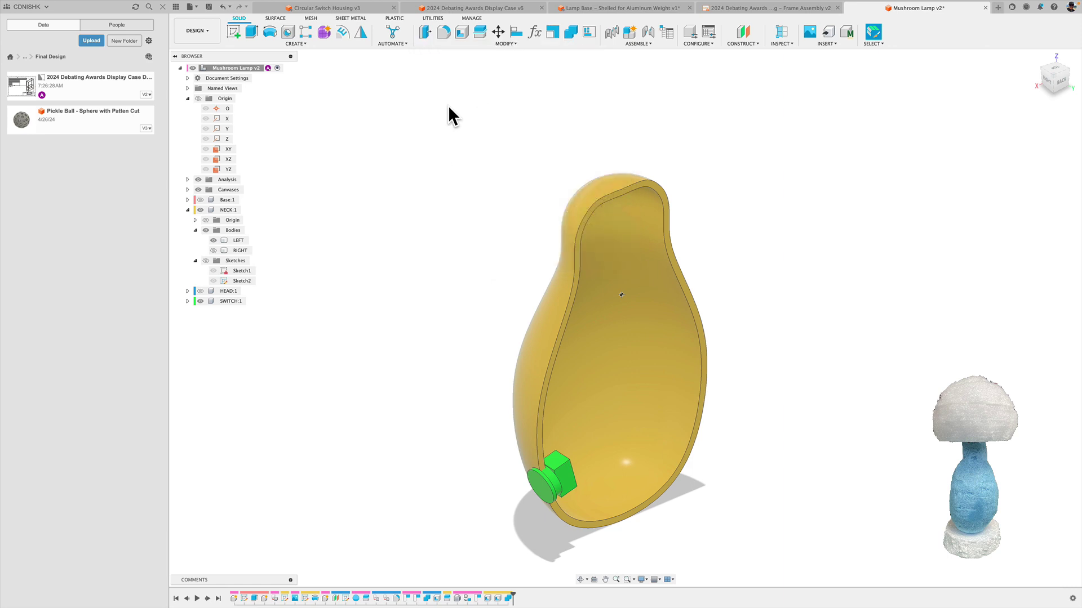
click(696, 334)
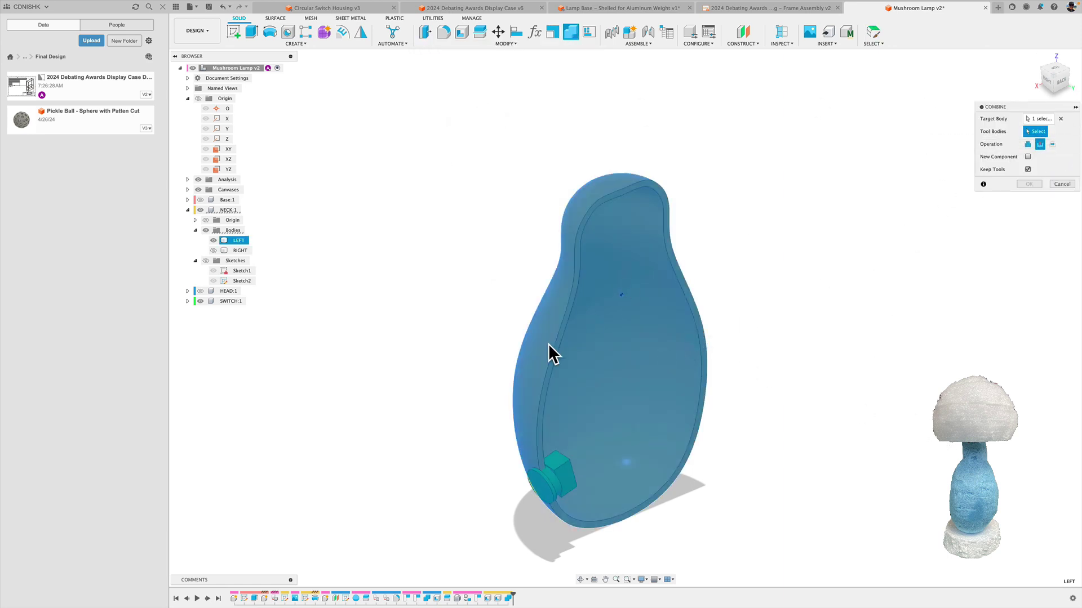
click(540, 489)
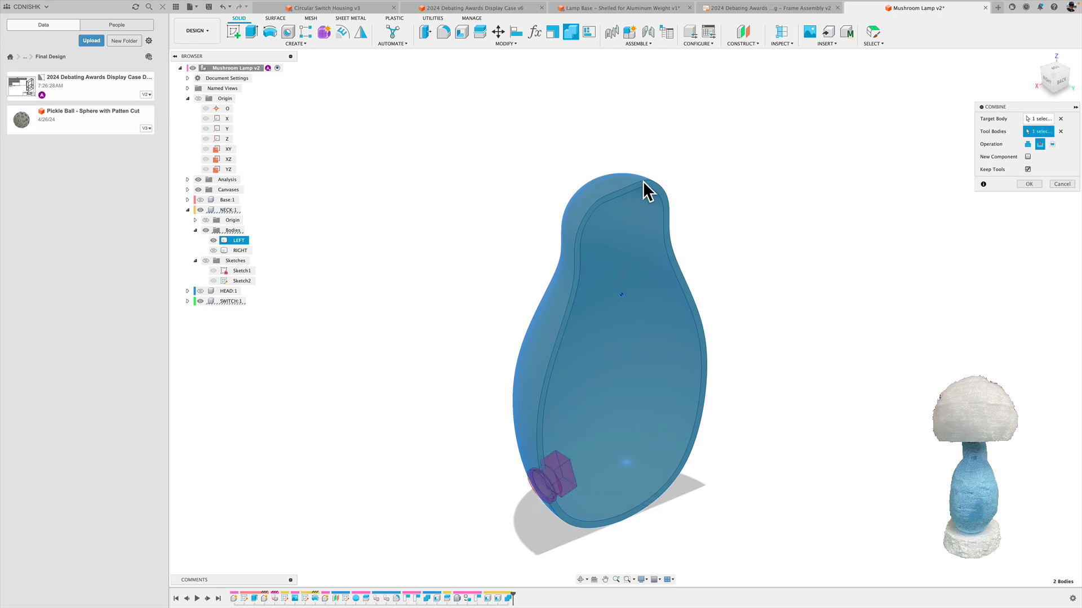
click(1027, 169)
click(1027, 184)
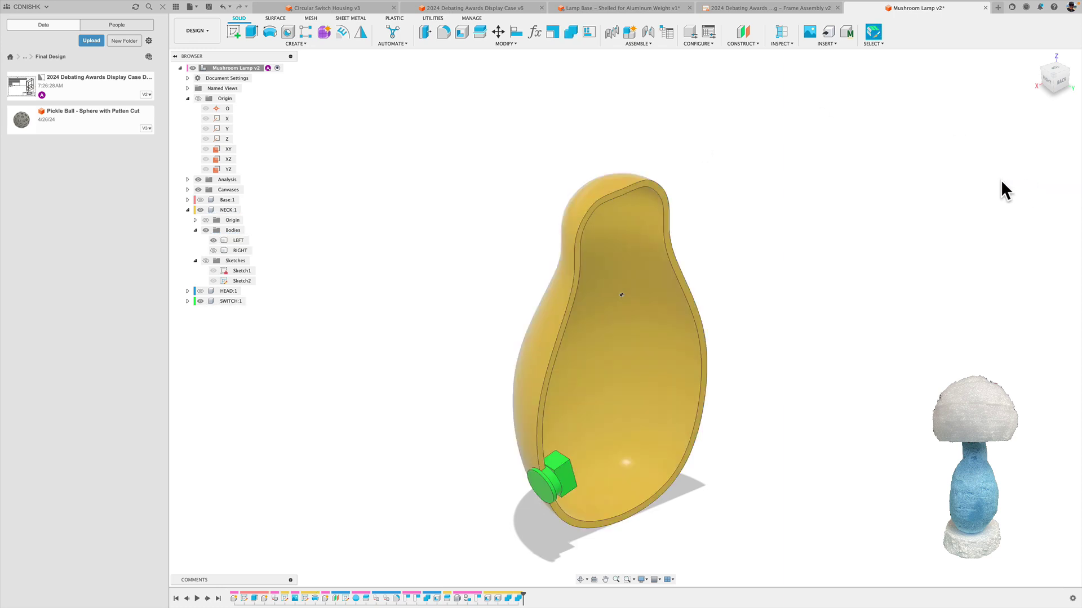
Hide the SWITCH component to inspect the cutout in the LEFT neck half from the right view, and show it again
click(200, 301)
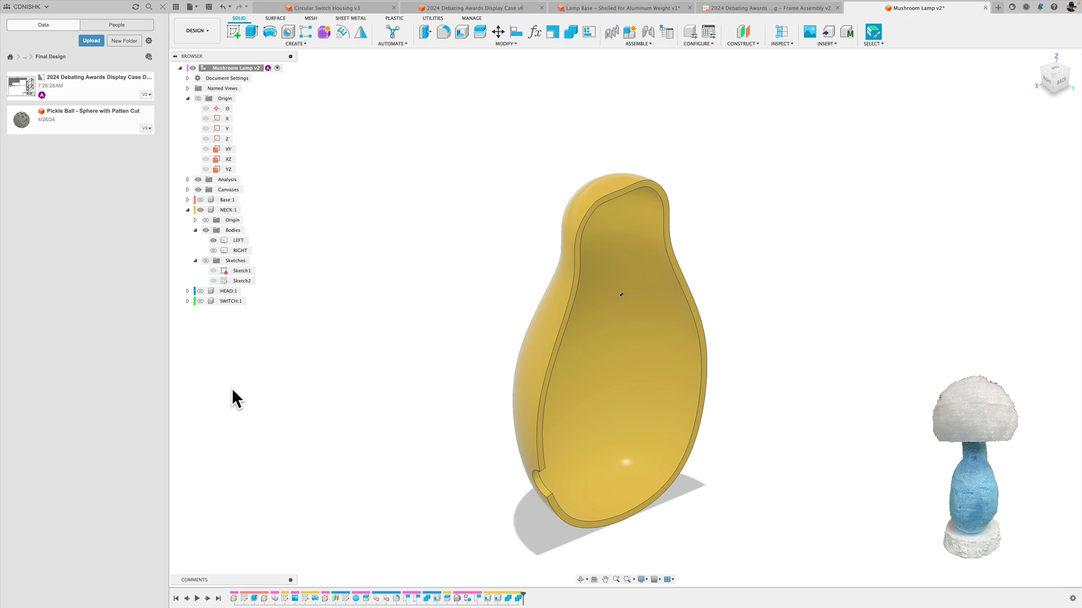
click(1047, 82)
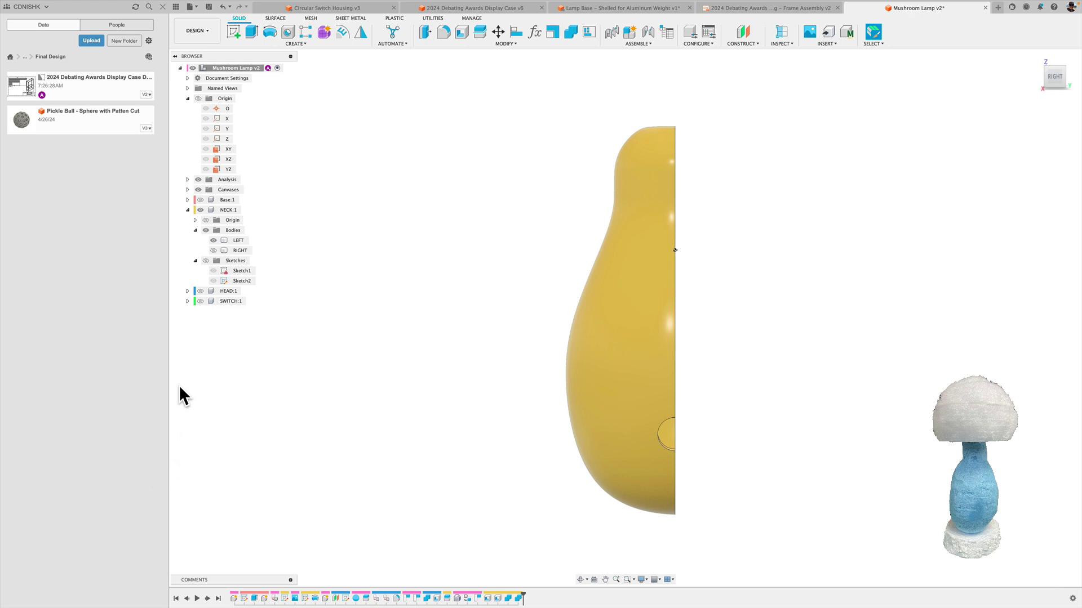
click(200, 301)
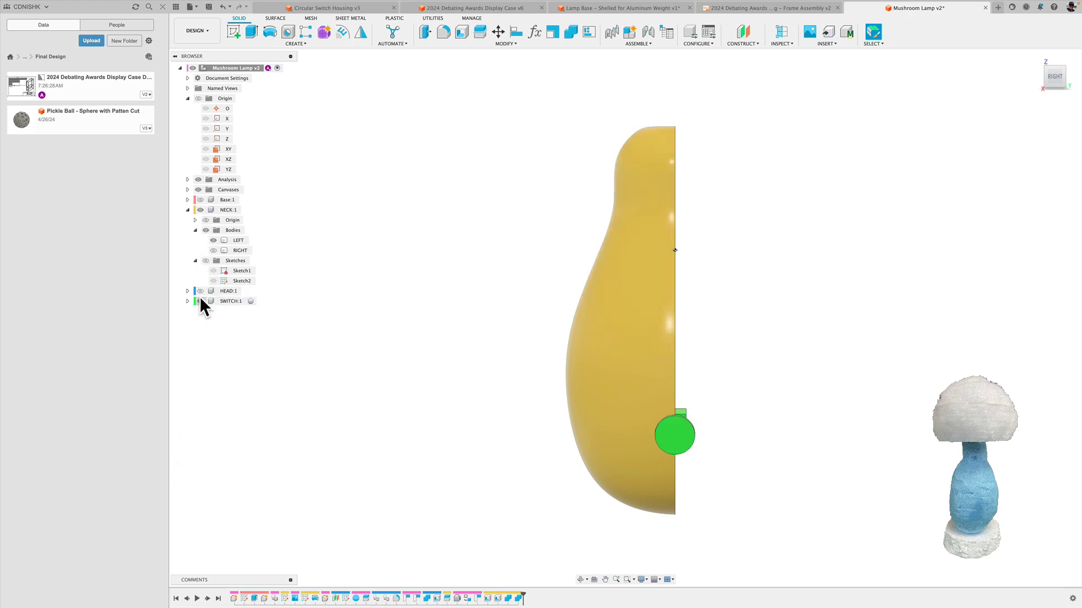
Show both neck halves, hide the SWITCH component, and toggle the LEFT half to inspect the switch opening
click(213, 250)
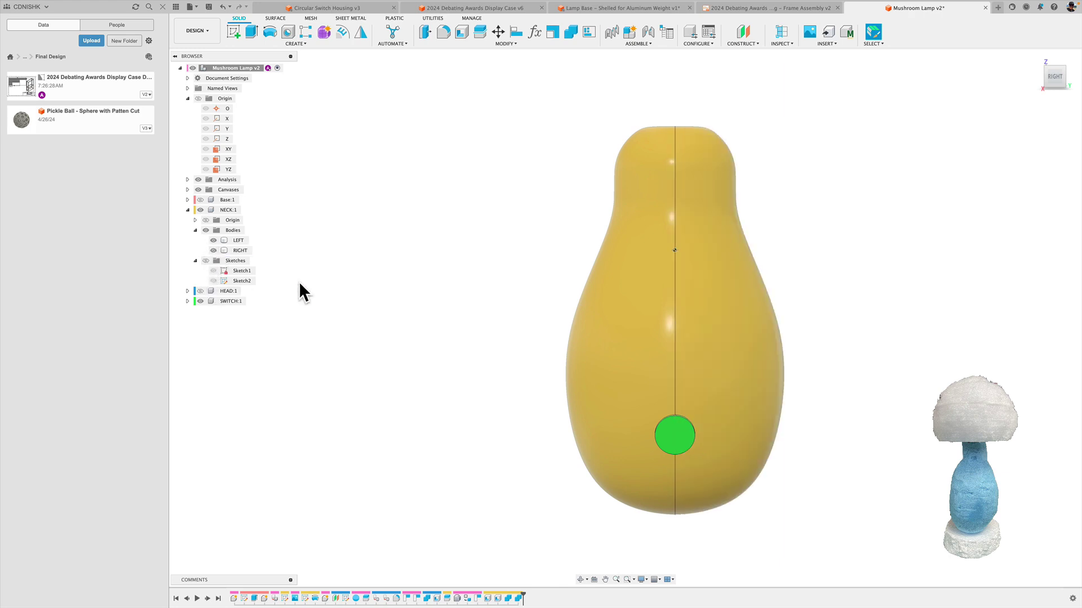
shift+middle_drag(475, 384, 515, 378)
click(1035, 57)
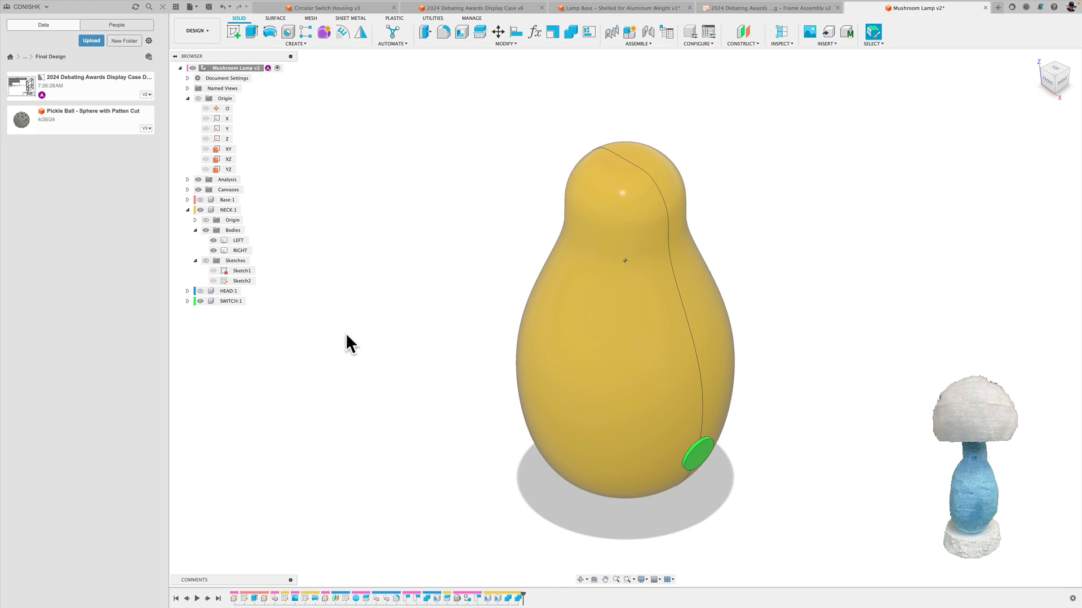
click(200, 301)
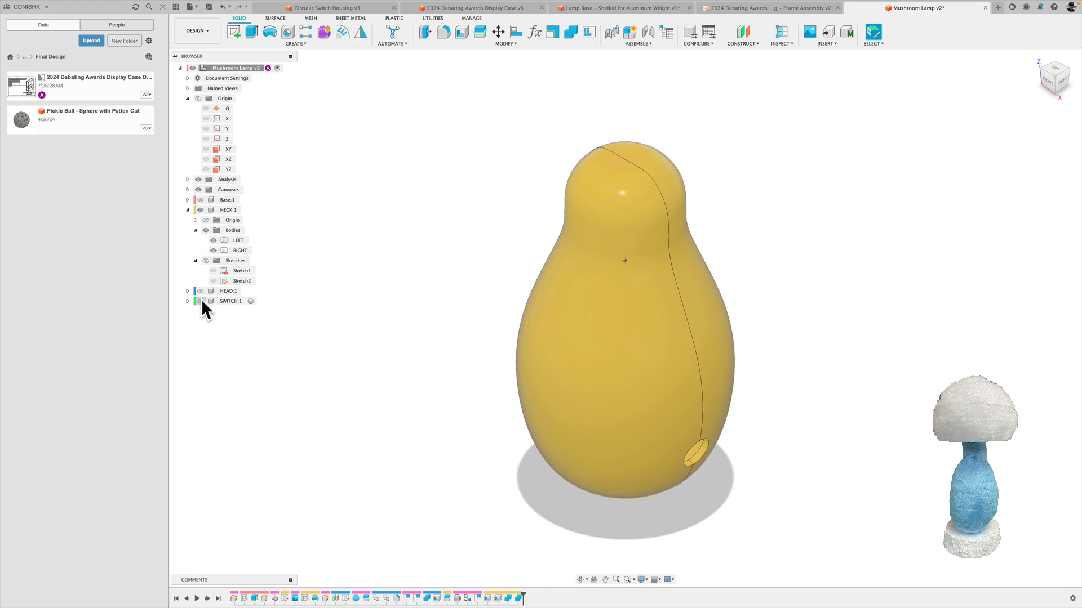
click(214, 240)
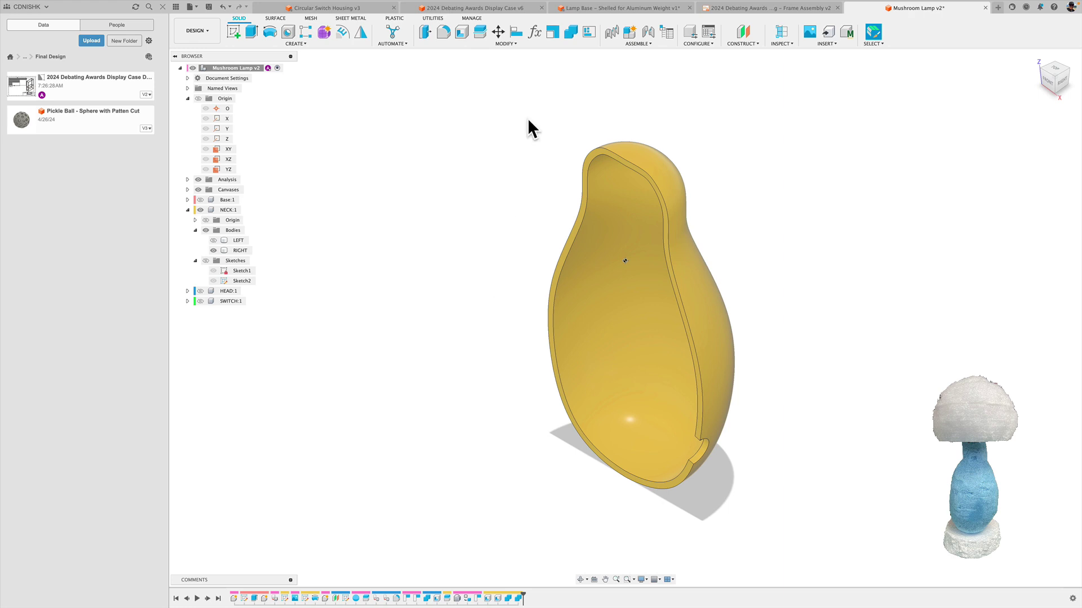
click(211, 241)
click(213, 241)
shift+middle_drag(397, 391, 407, 371)
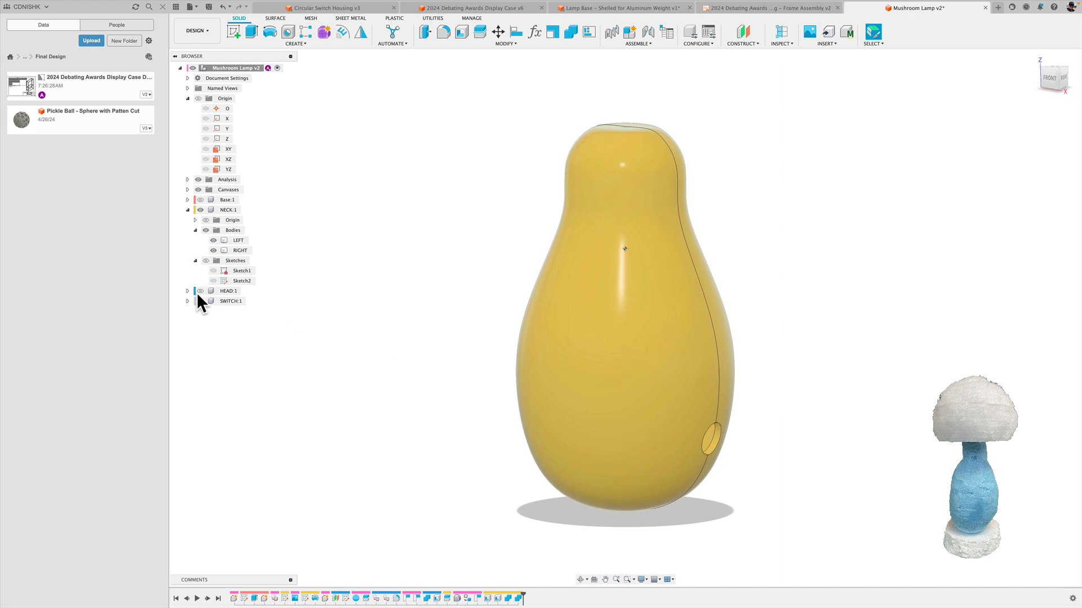
Show the base and cut the LEFT neck half out of it with Combine, keeping the neck body
click(187, 209)
click(200, 199)
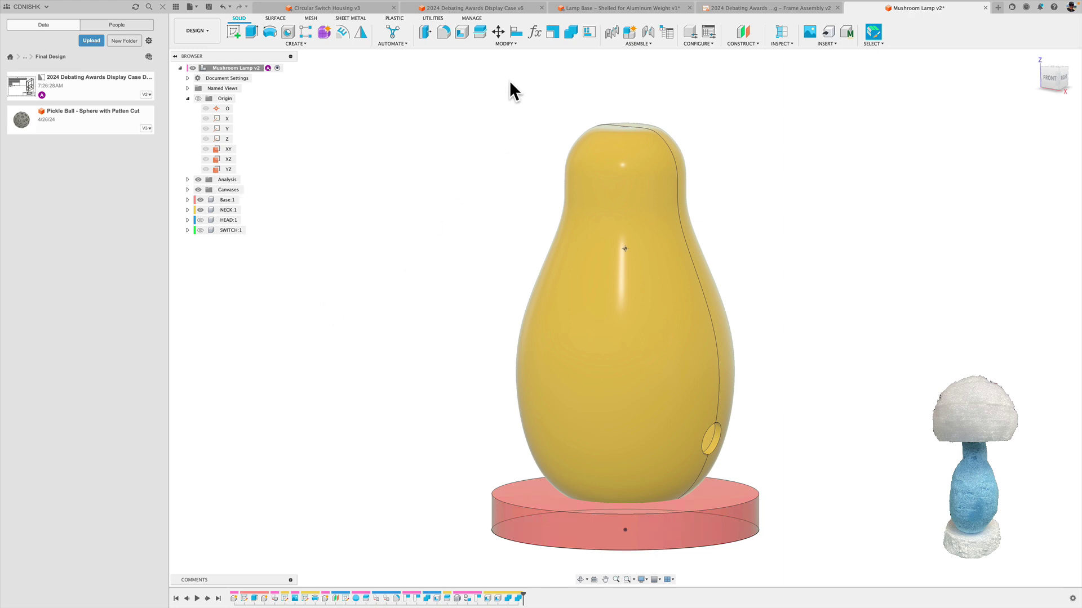
click(505, 44)
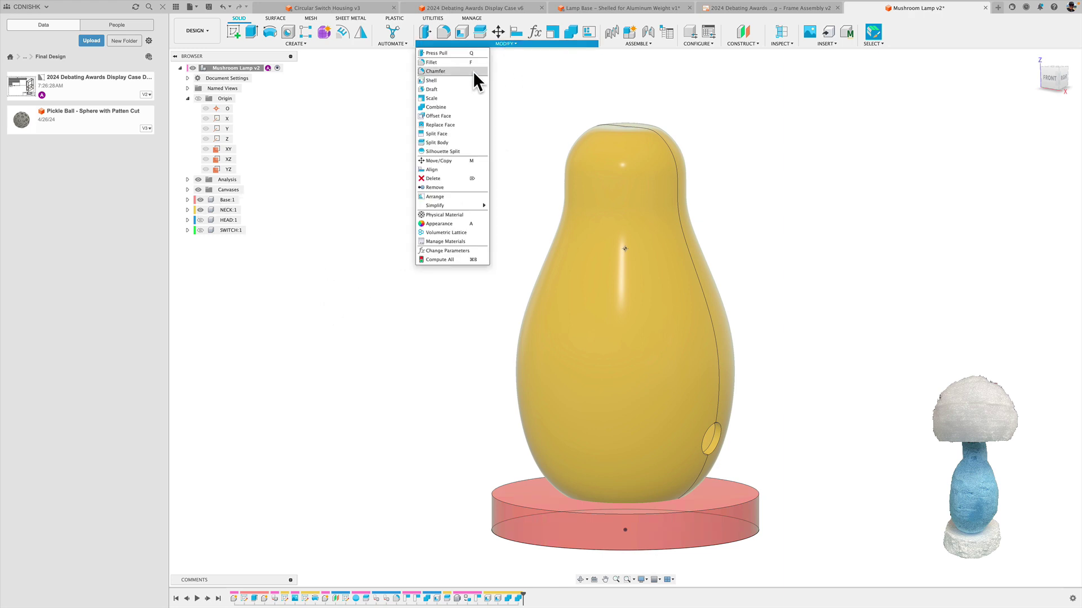
click(448, 106)
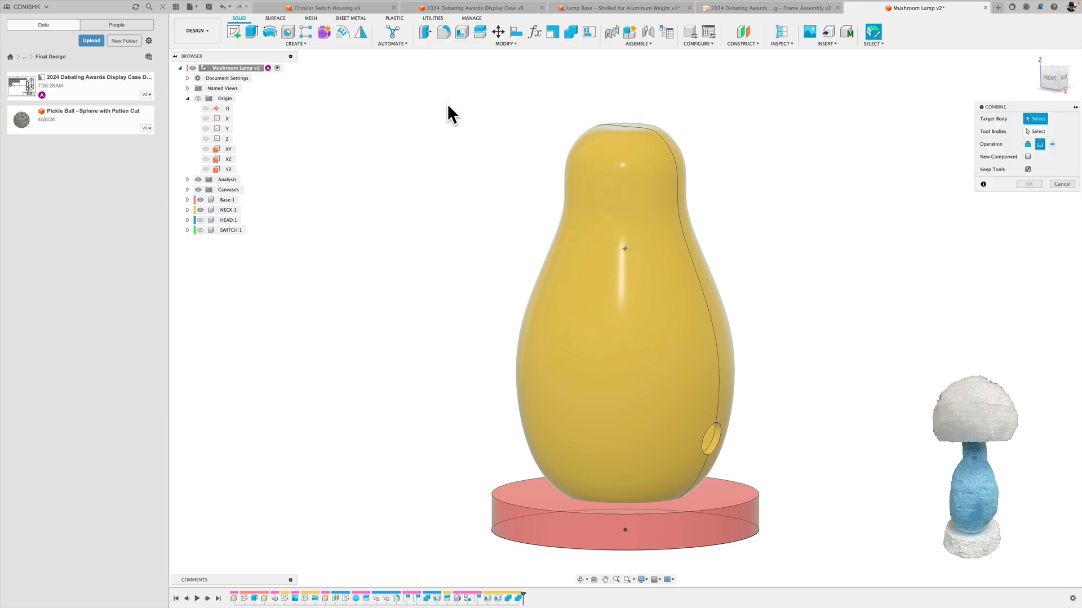
click(551, 408)
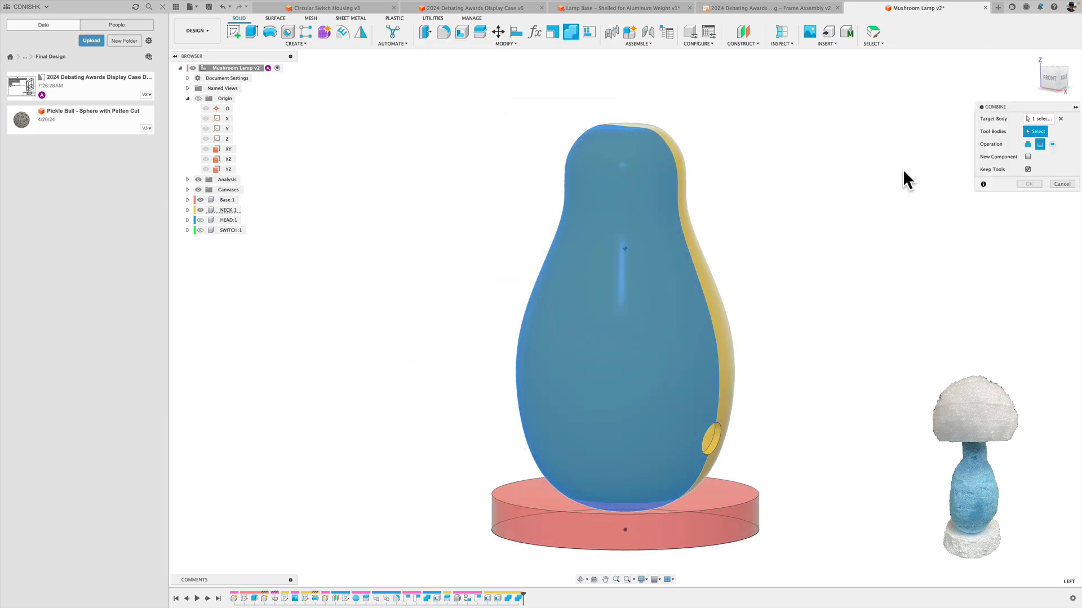
click(1060, 118)
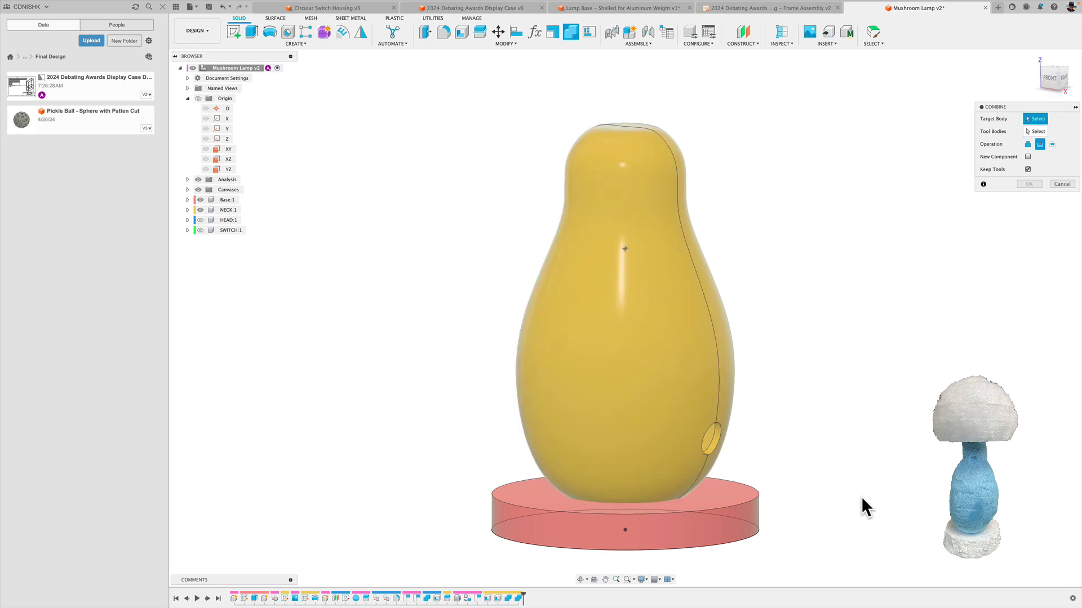
click(739, 528)
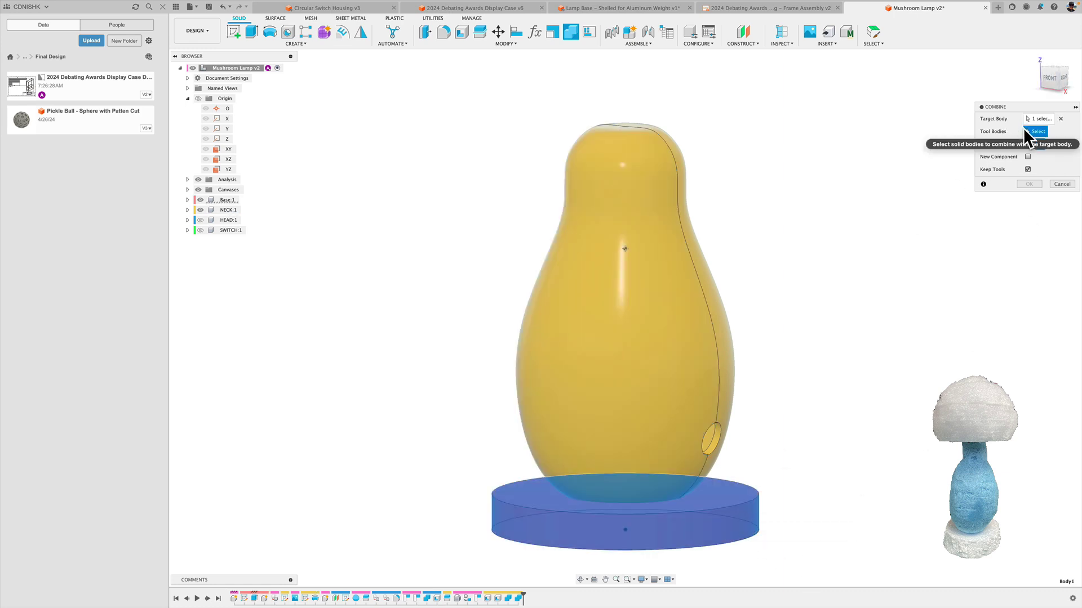
click(589, 336)
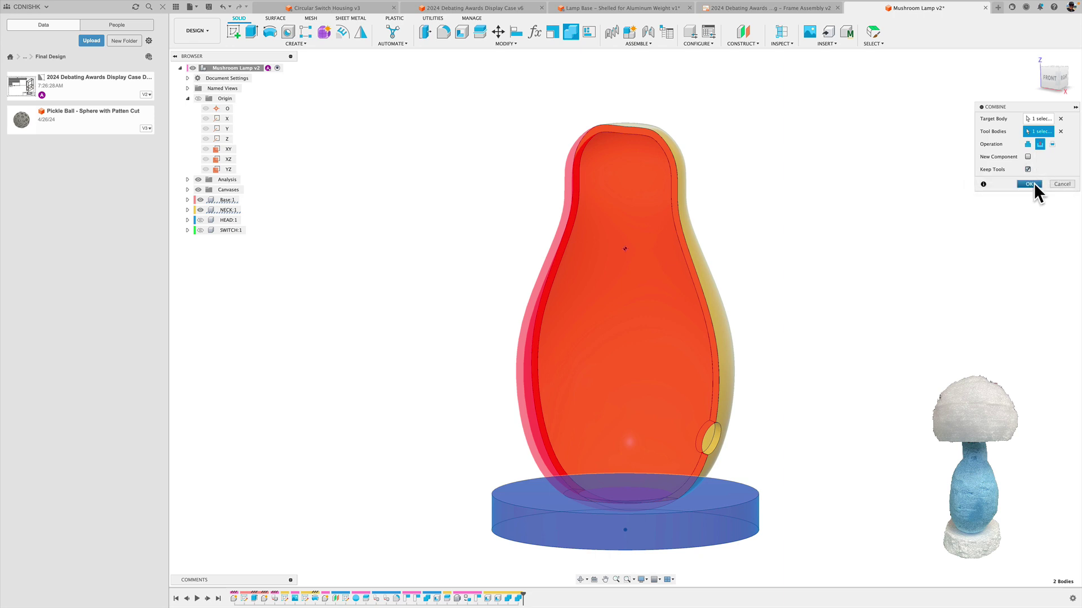
click(1030, 183)
shift+middle_drag(978, 283, 885, 298)
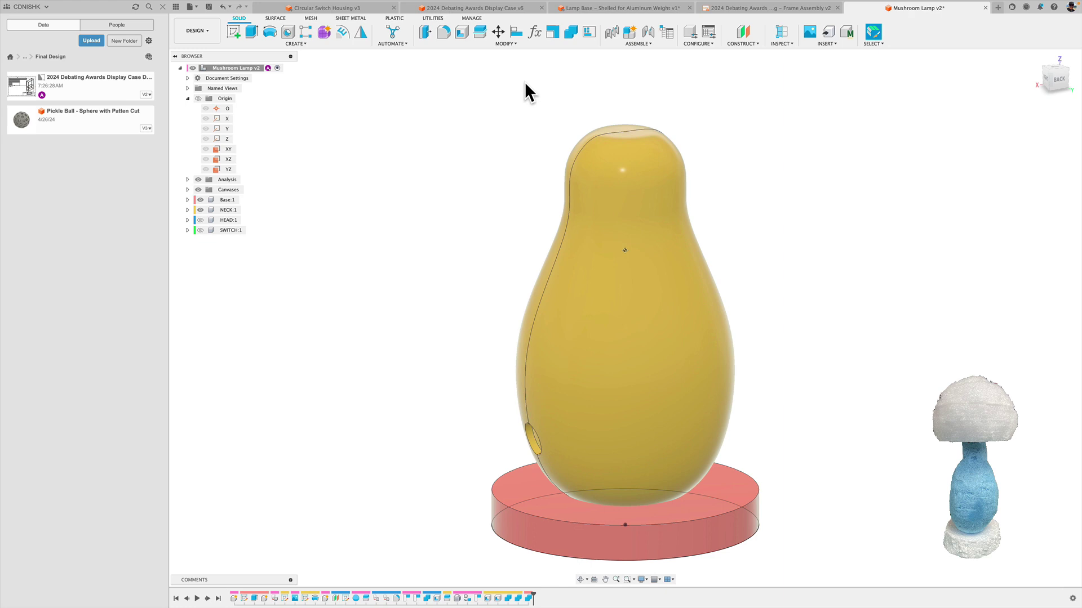
Apply a second Combine cut to the base with a neck half as the tool body, keeping the tool
click(542, 43)
click(439, 115)
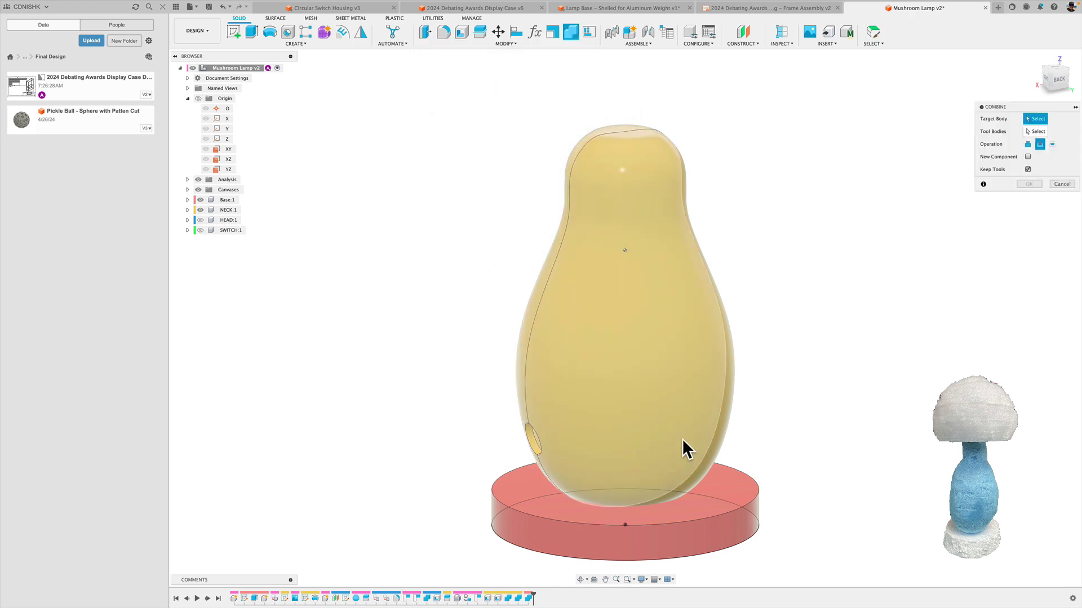
click(693, 398)
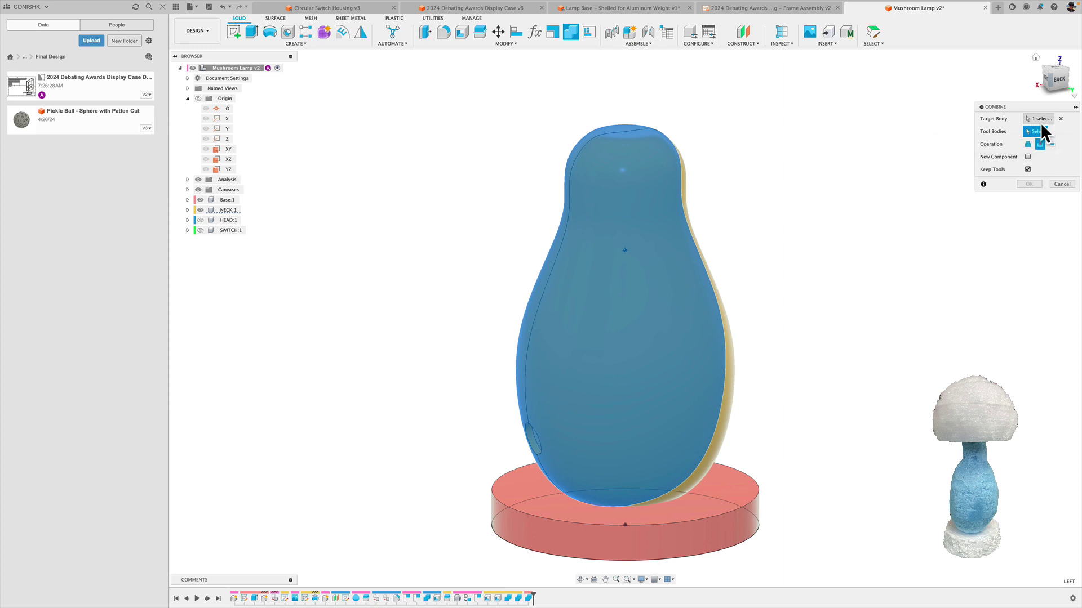
click(1060, 119)
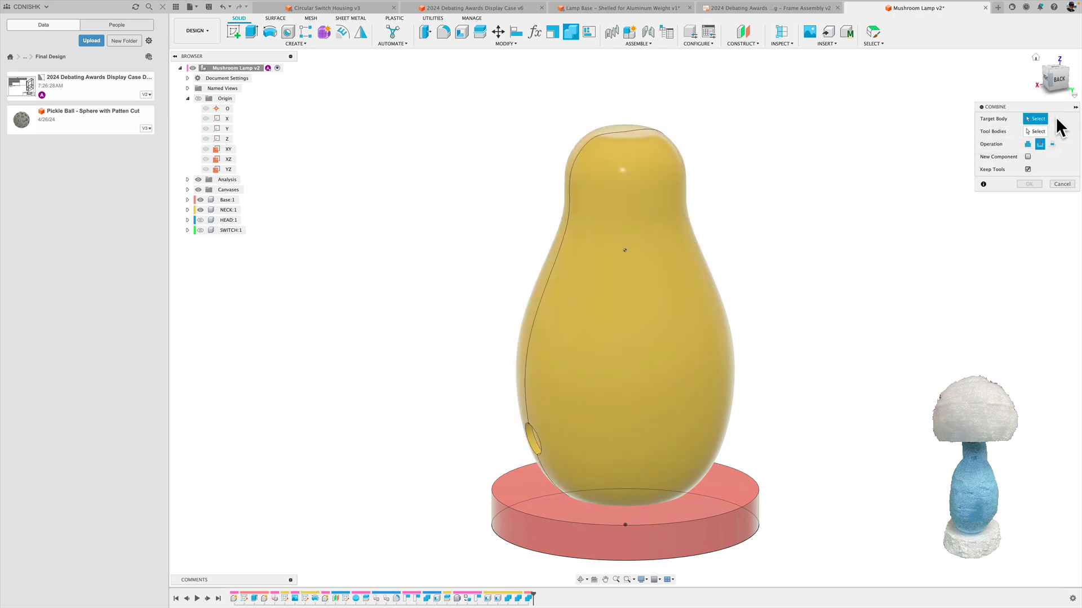
click(724, 536)
click(668, 305)
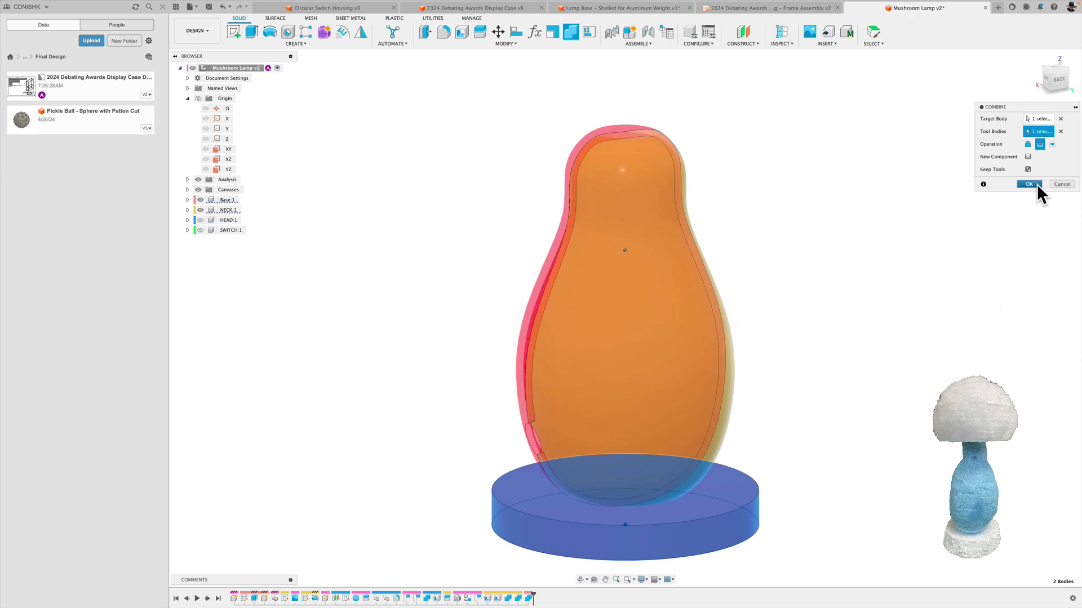
click(1030, 184)
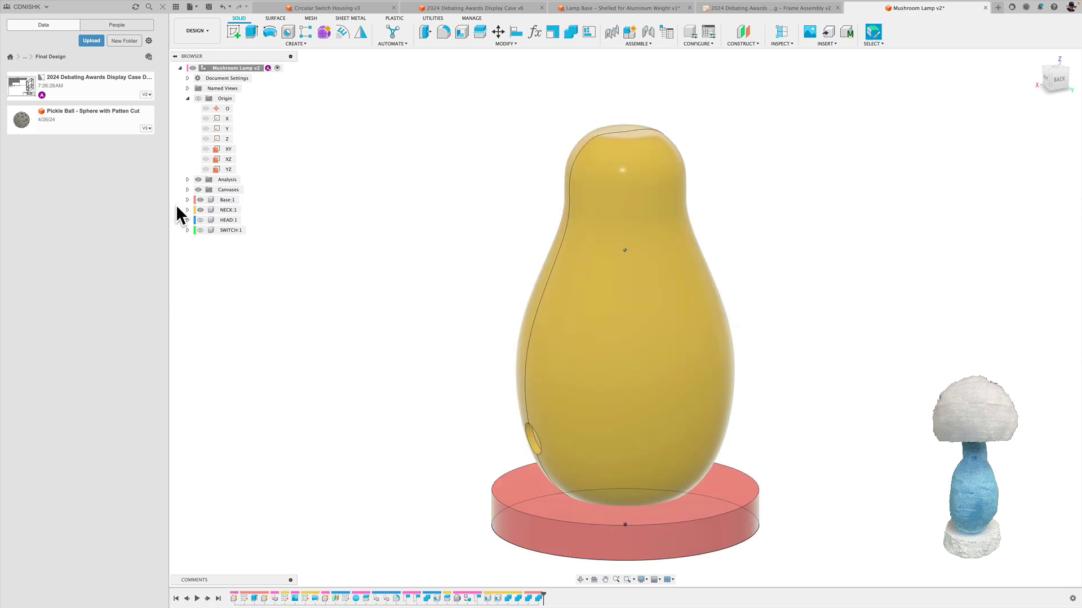
Hide the NECK component and examine the neck recess in the top of the base
click(200, 210)
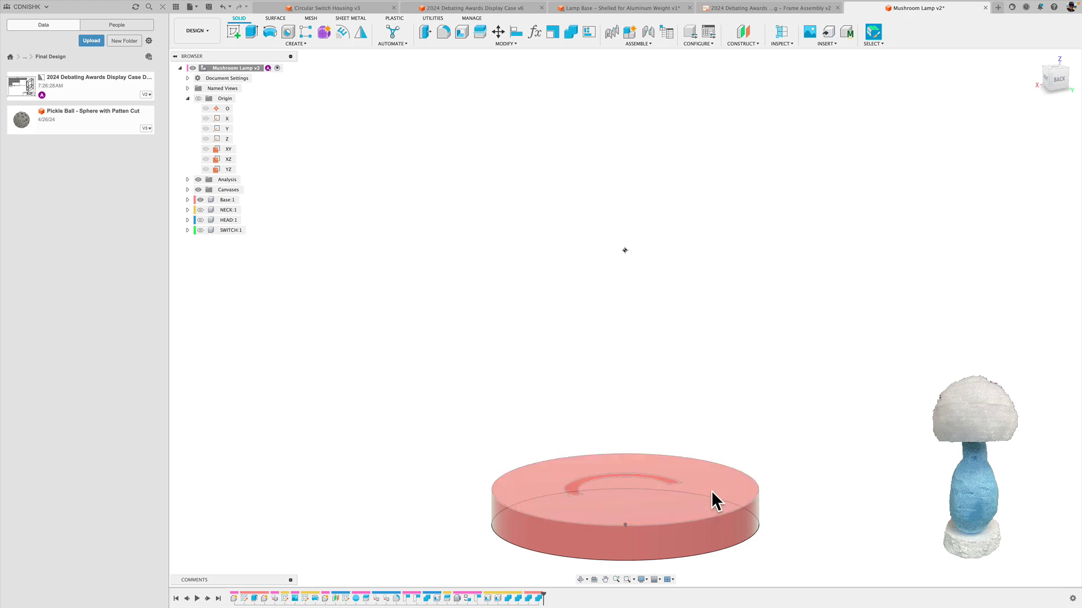
shift+middle_drag(712, 500, 714, 405)
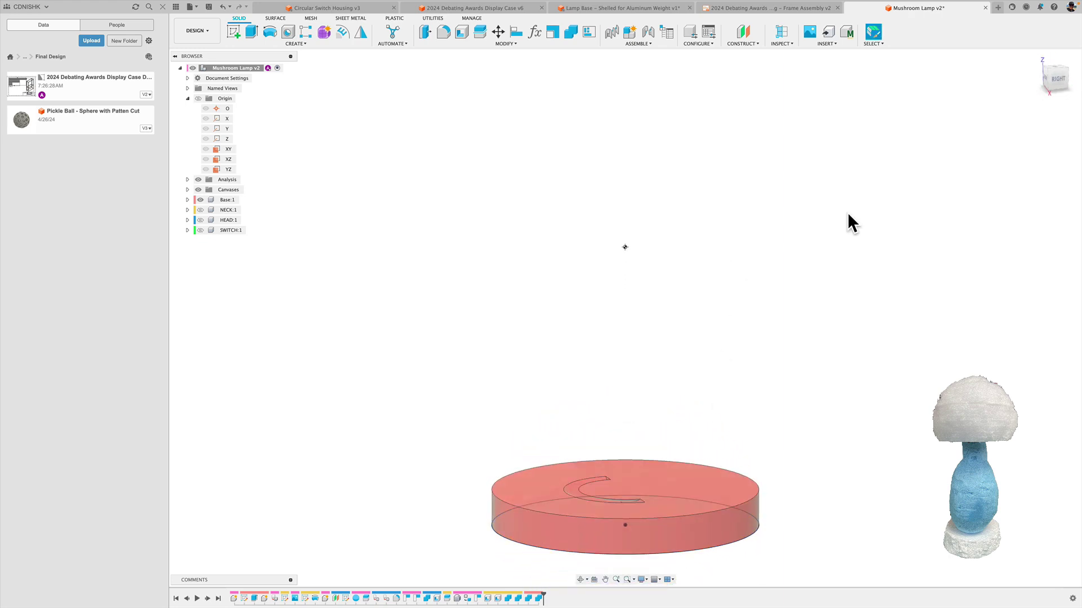
click(1046, 67)
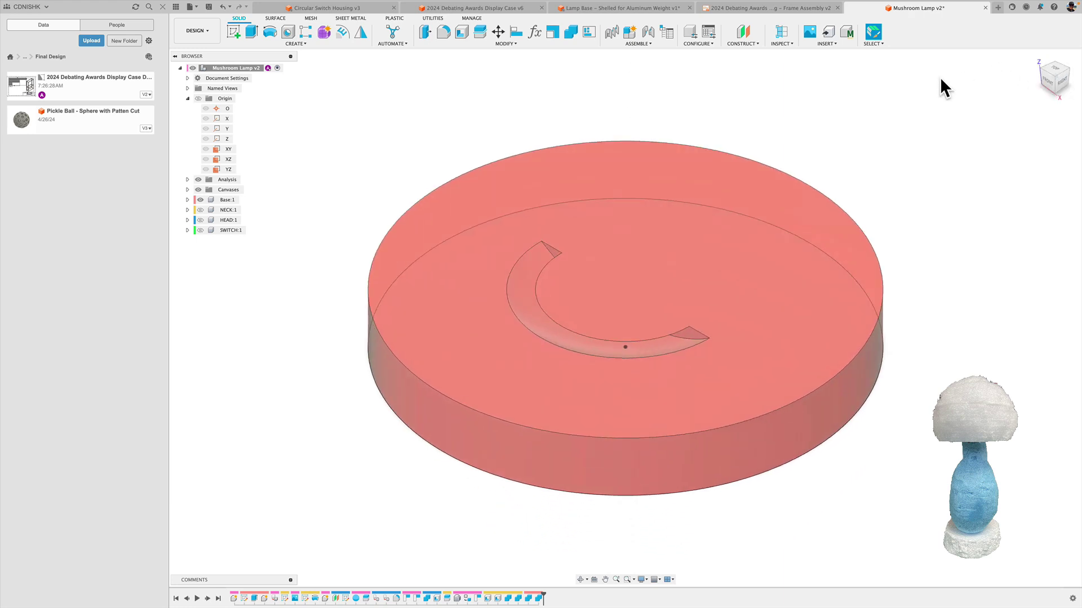
Edit the last Combine cut so the base is the target and the RIGHT neck half is the tool body
click(538, 598)
right_click(538, 599)
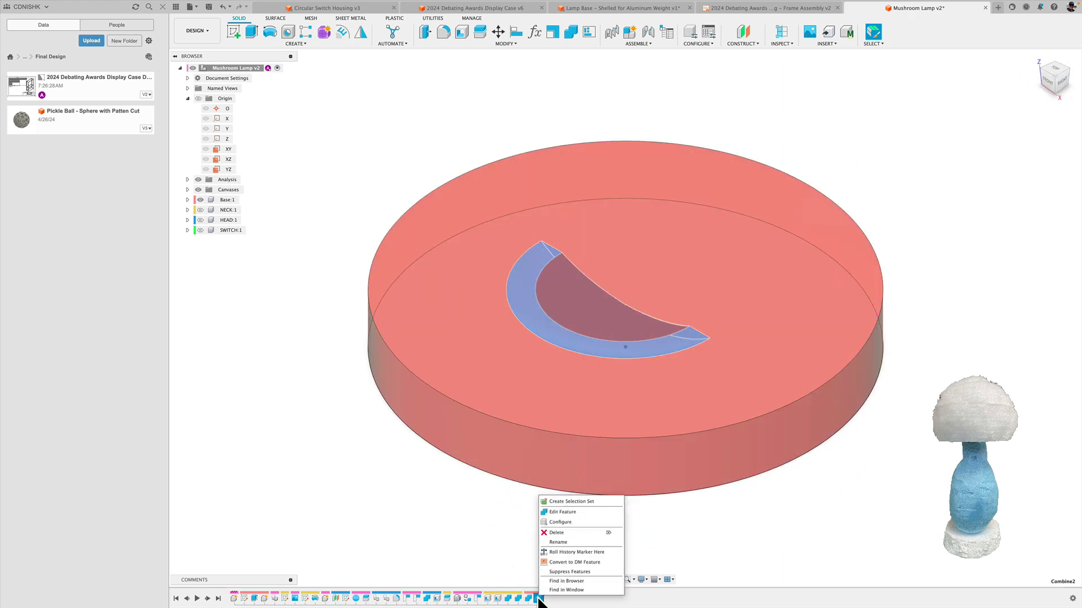
click(549, 513)
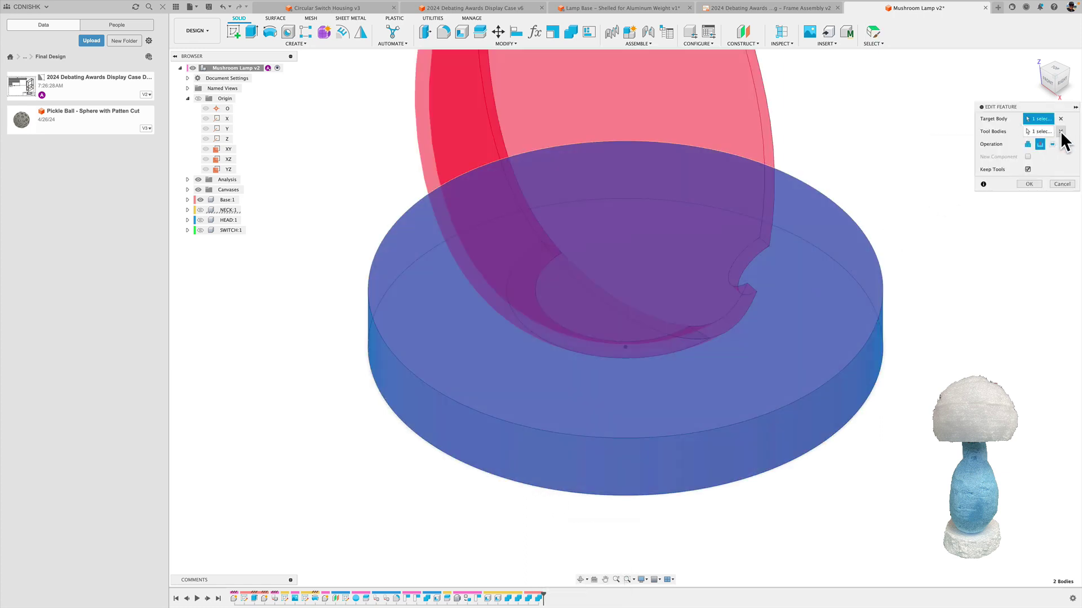
click(1060, 131)
click(1061, 119)
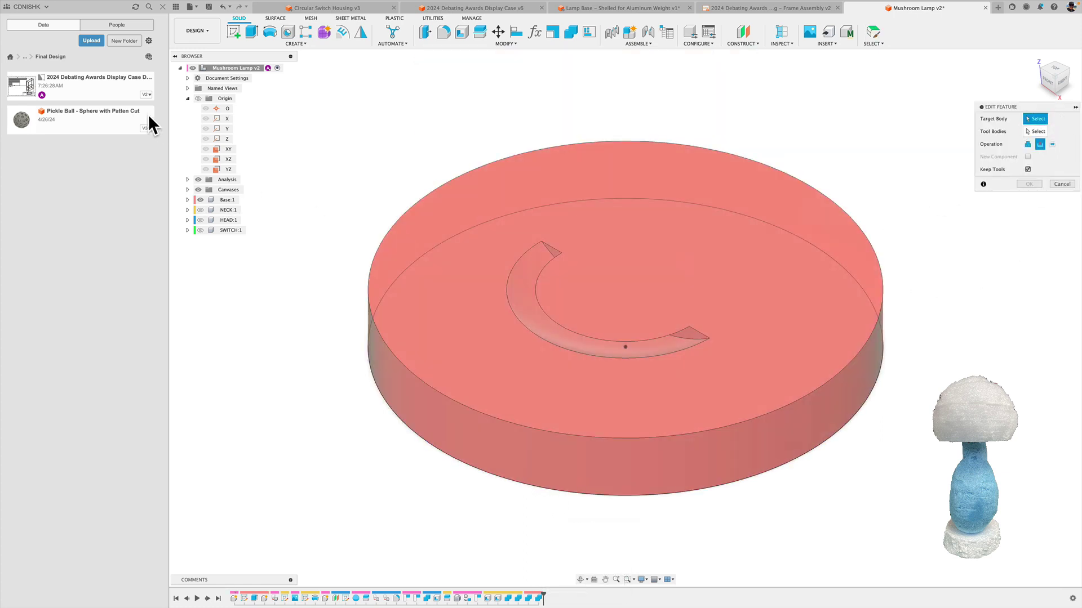
click(200, 209)
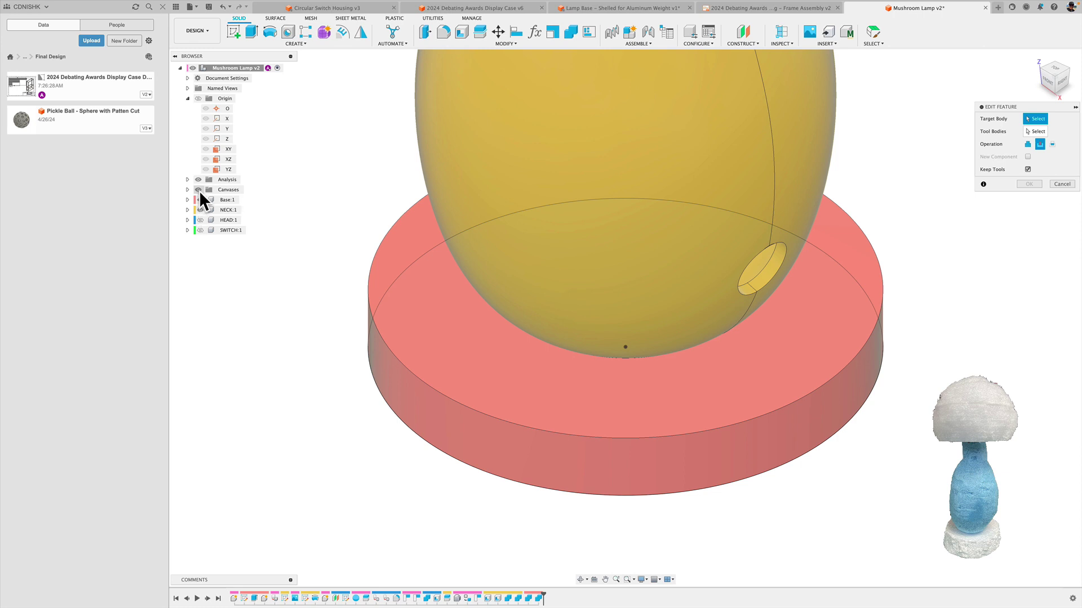
click(188, 209)
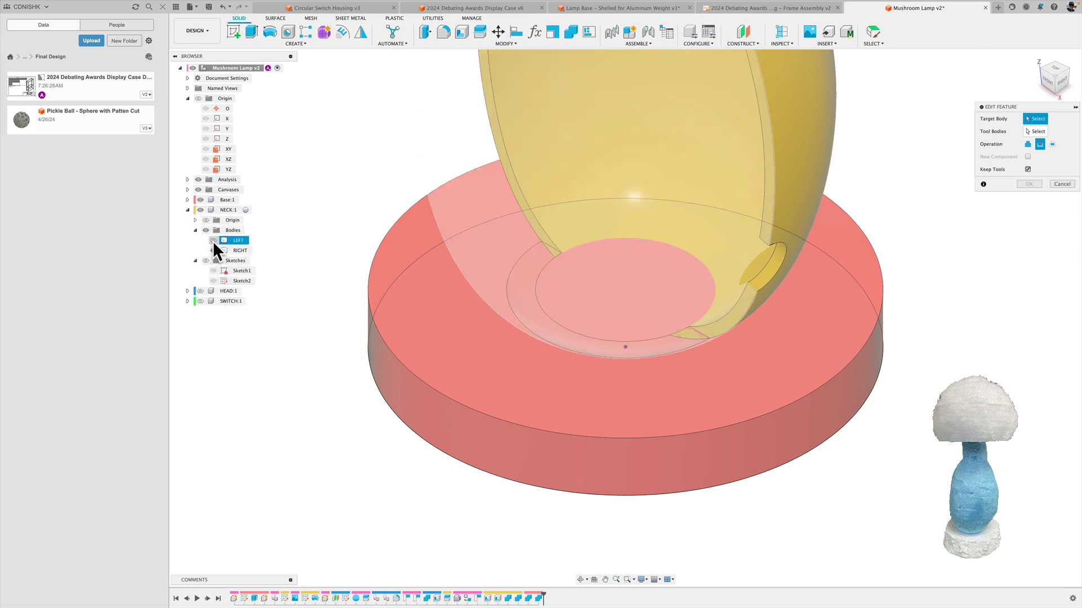
click(212, 240)
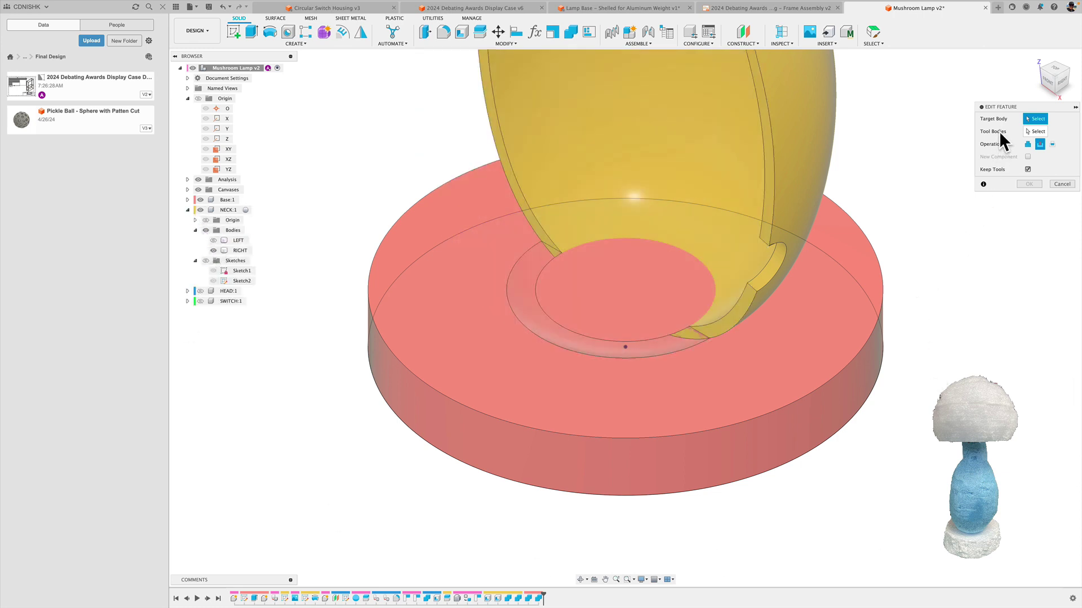
click(881, 325)
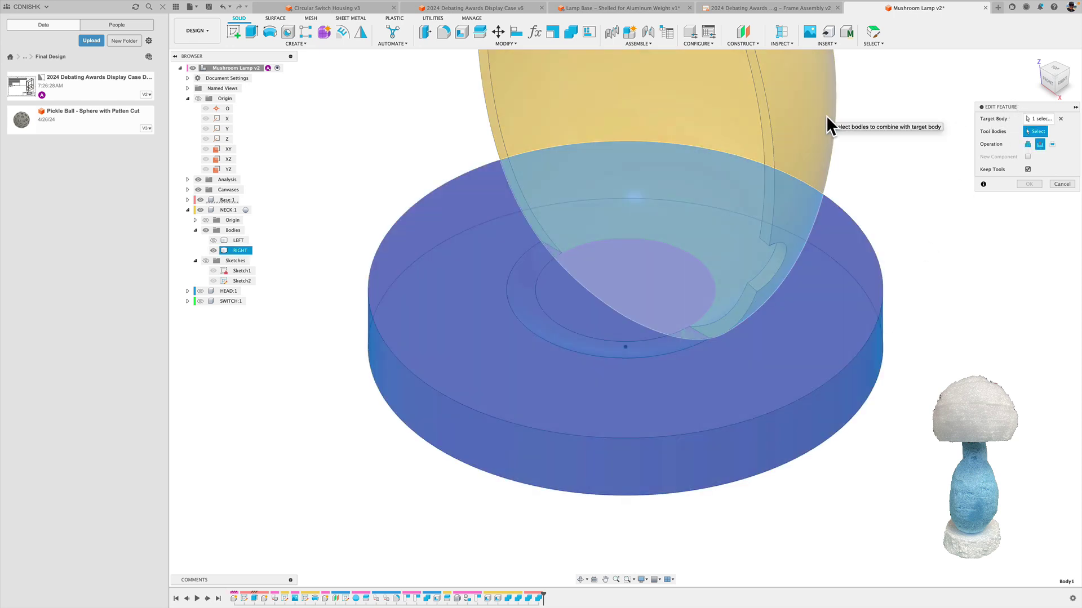
click(826, 115)
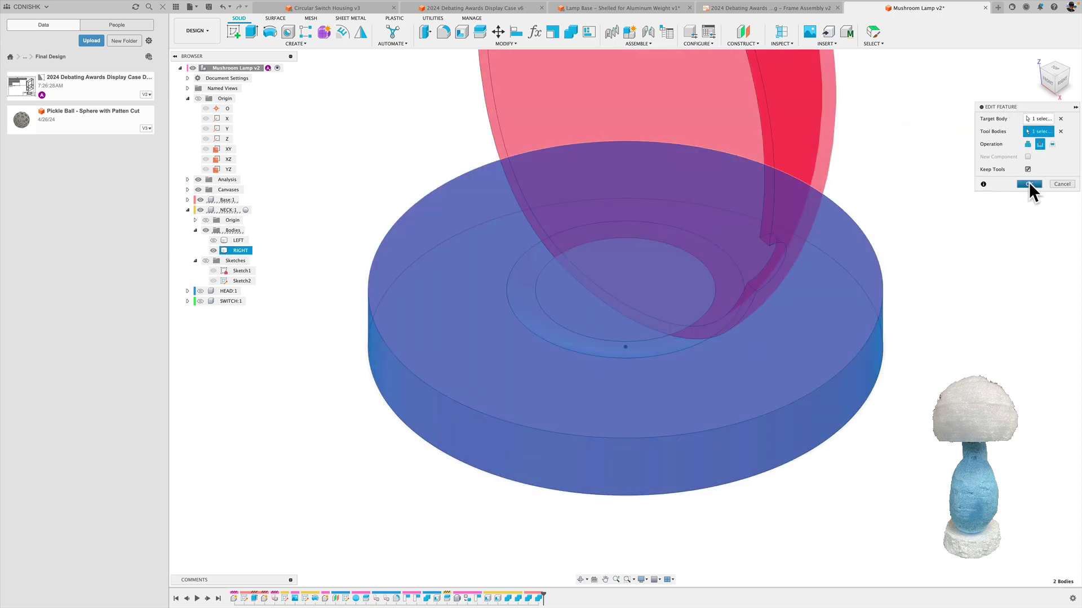
click(1029, 183)
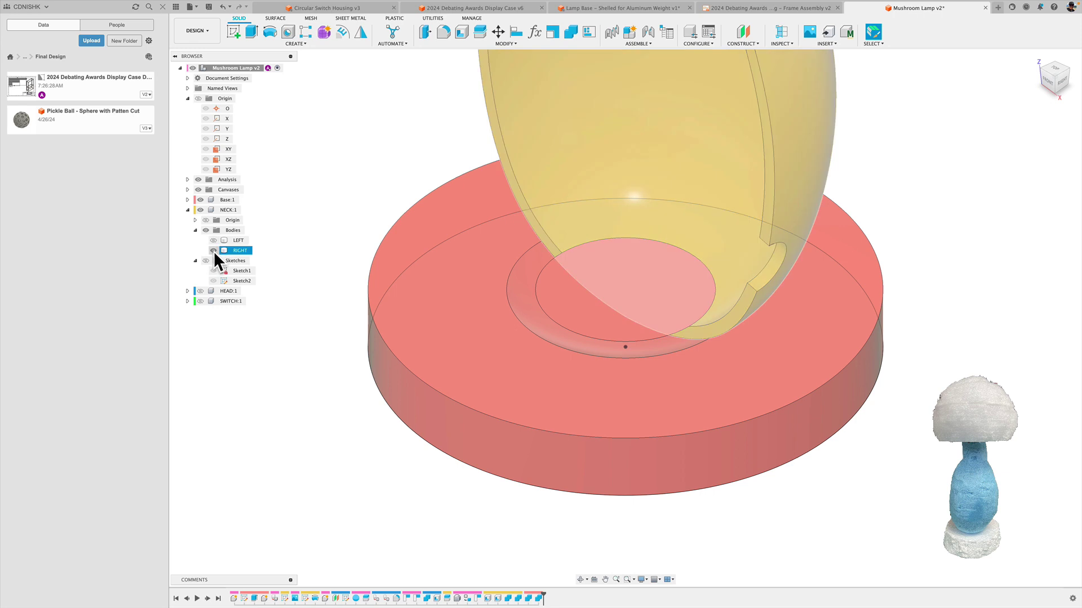
Hide the RIGHT neck half so only the base is shown
click(214, 250)
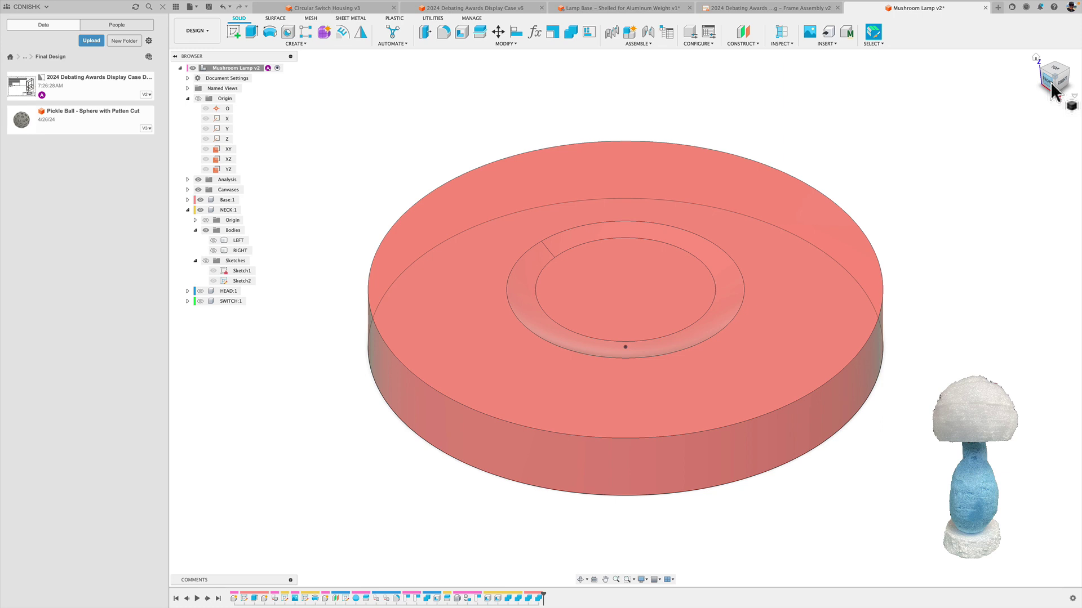
Try shelling the base with a 3 mm inside thickness, opening its bottom face
click(515, 44)
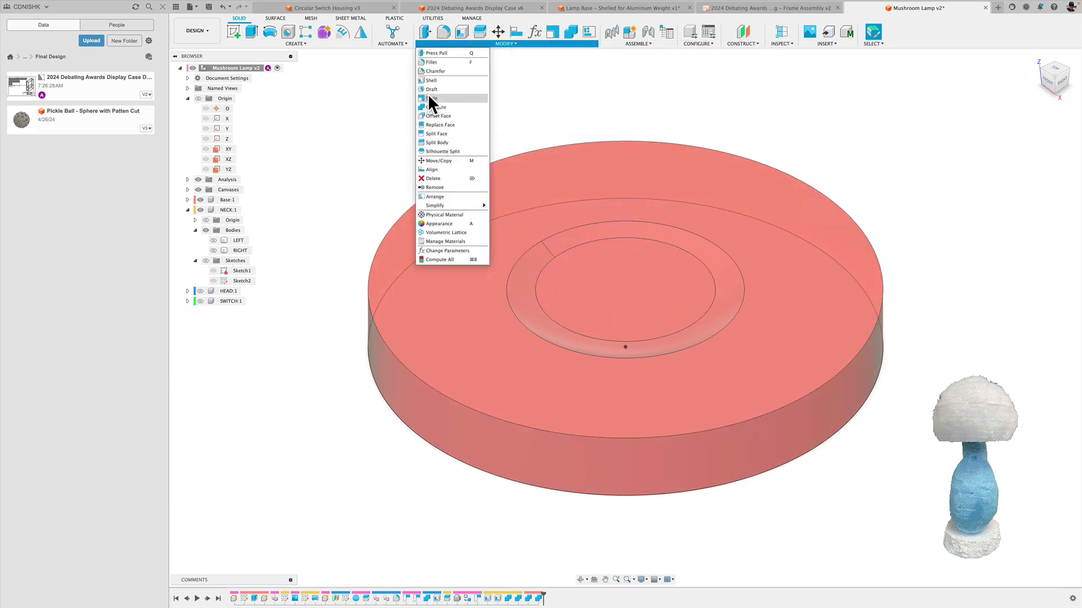
click(434, 80)
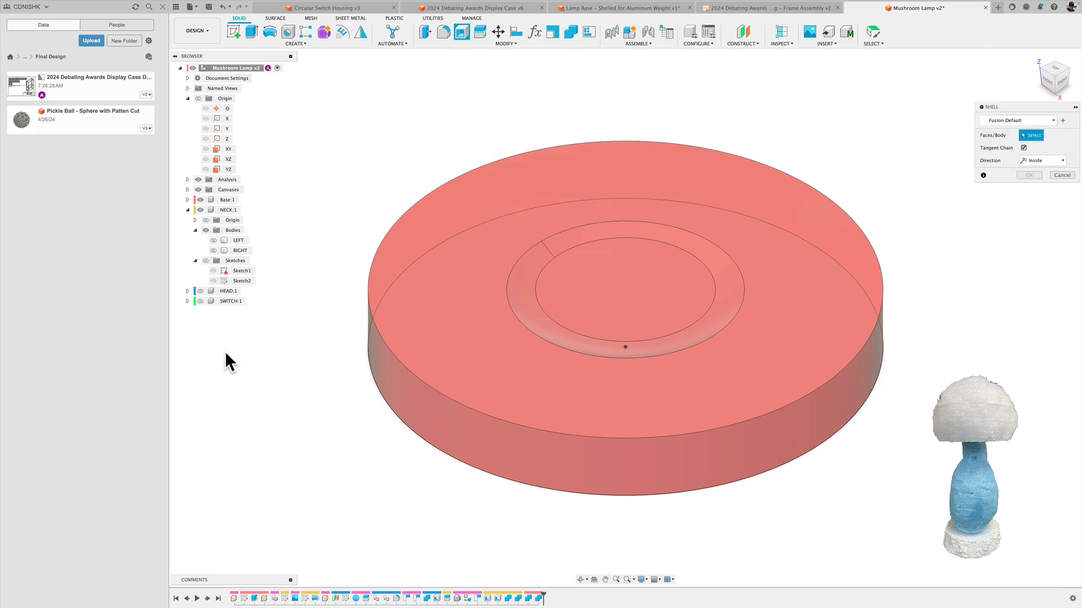
click(393, 361)
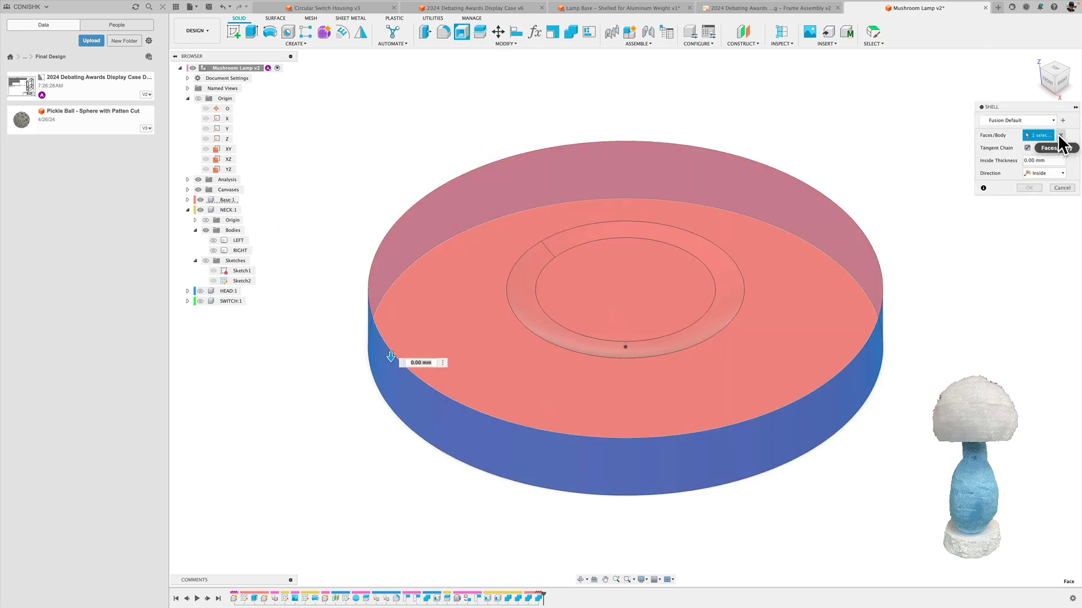
shift+middle_drag(985, 363, 724, 385)
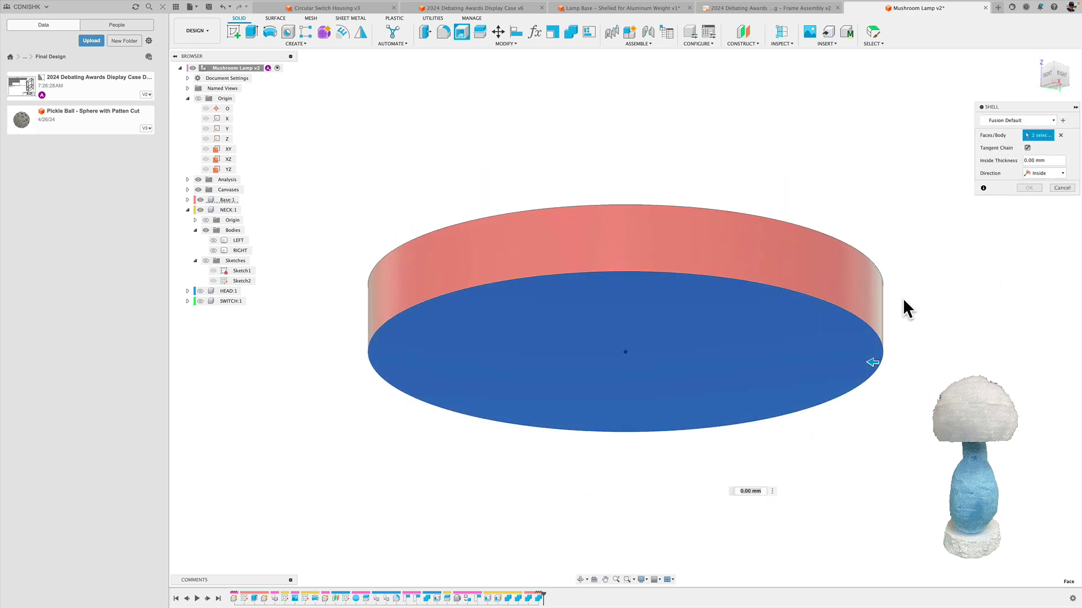
text(3)
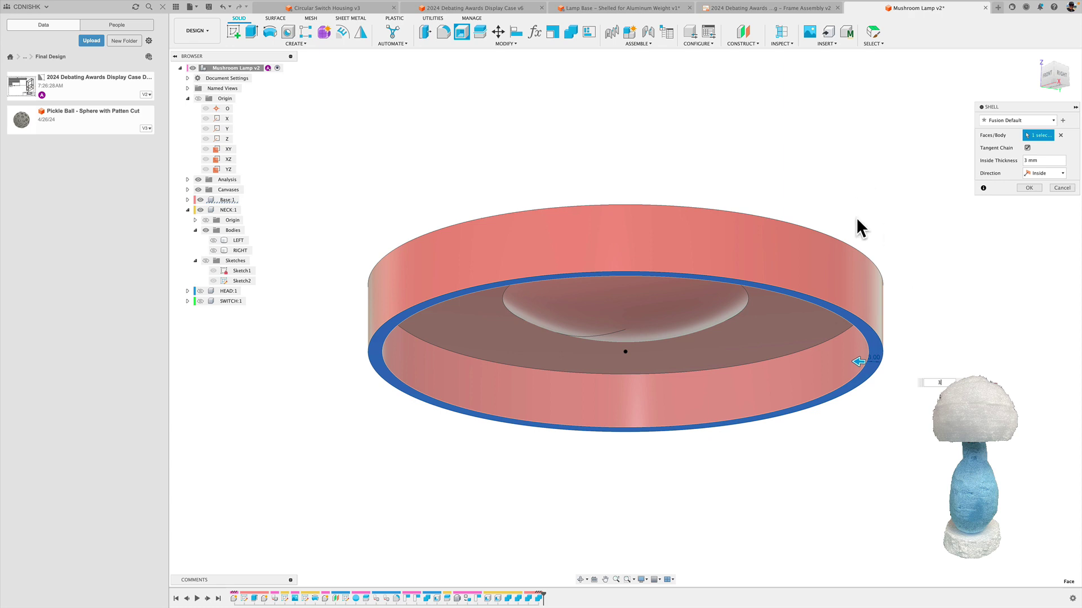
shift+middle_drag(789, 220, 788, 235)
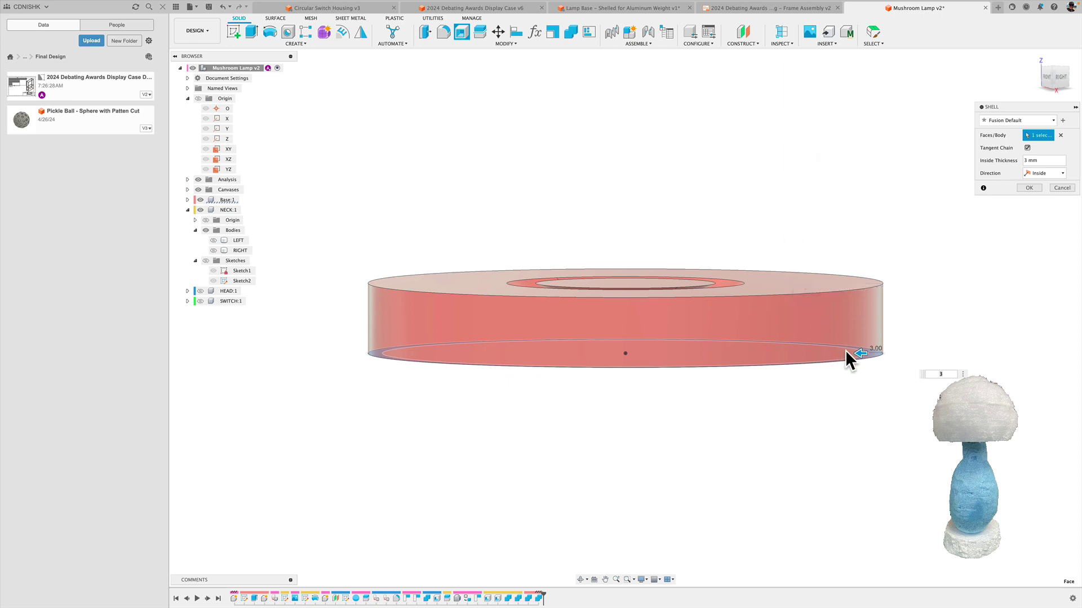
Try the 3 mm inside shell with the base's top face removed, then with its outer side face removed, and cancel the Shell
click(1060, 135)
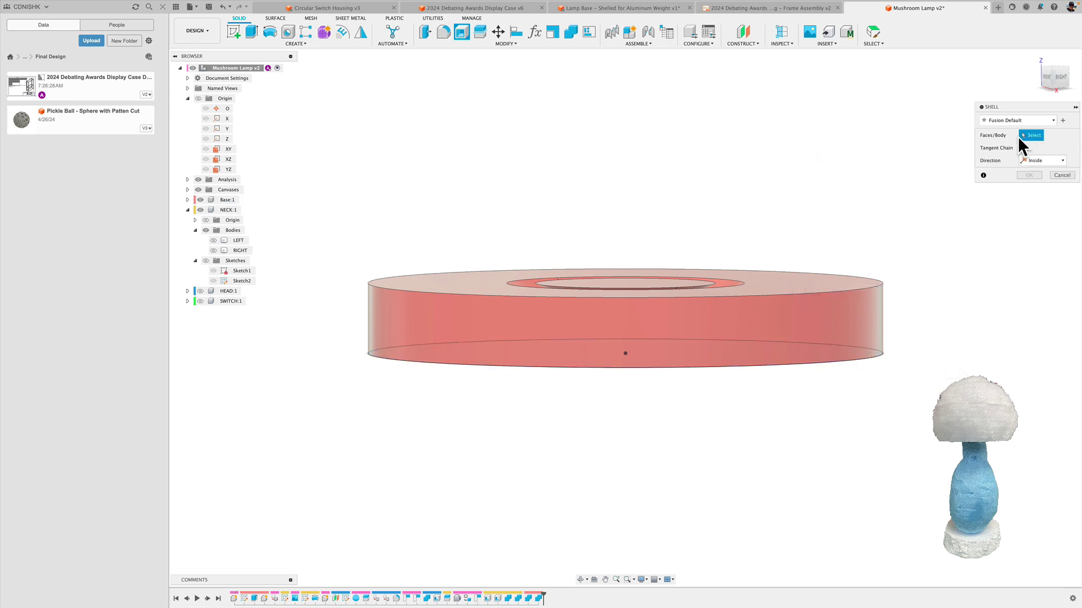
click(802, 274)
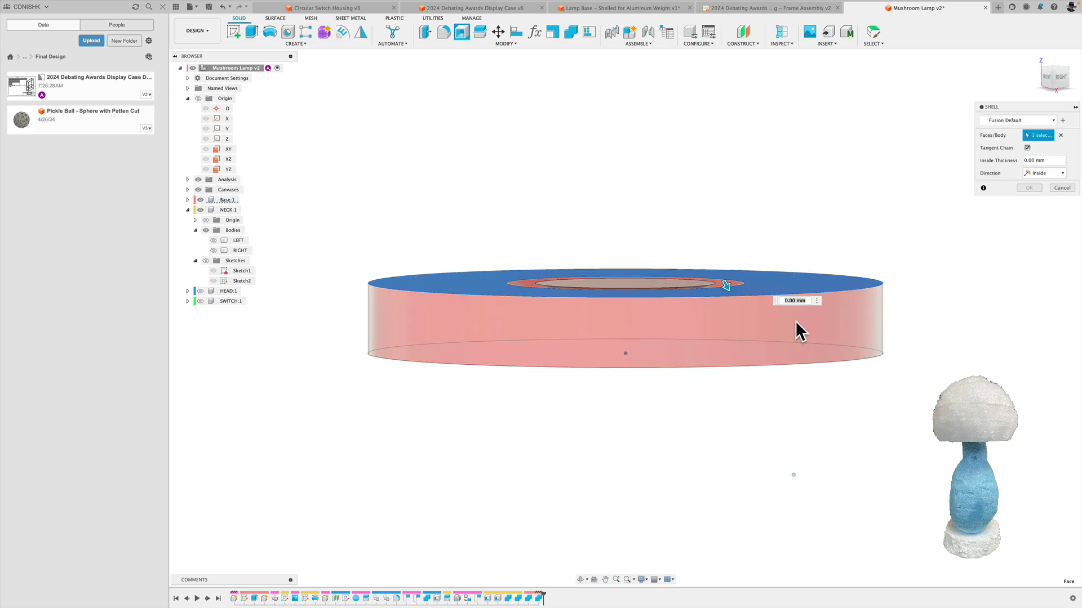
text(3)
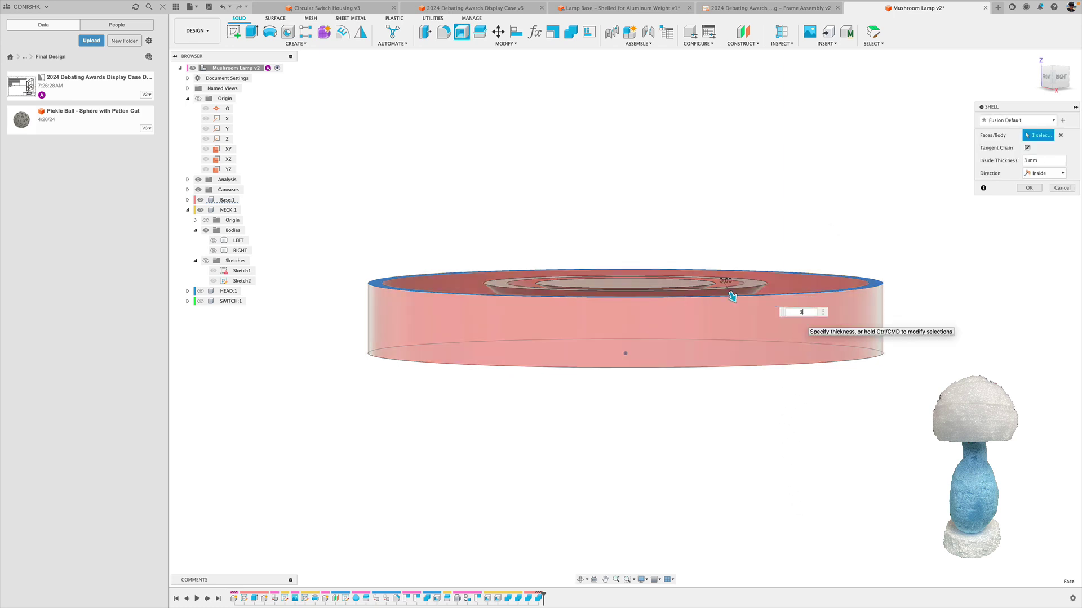
click(1060, 135)
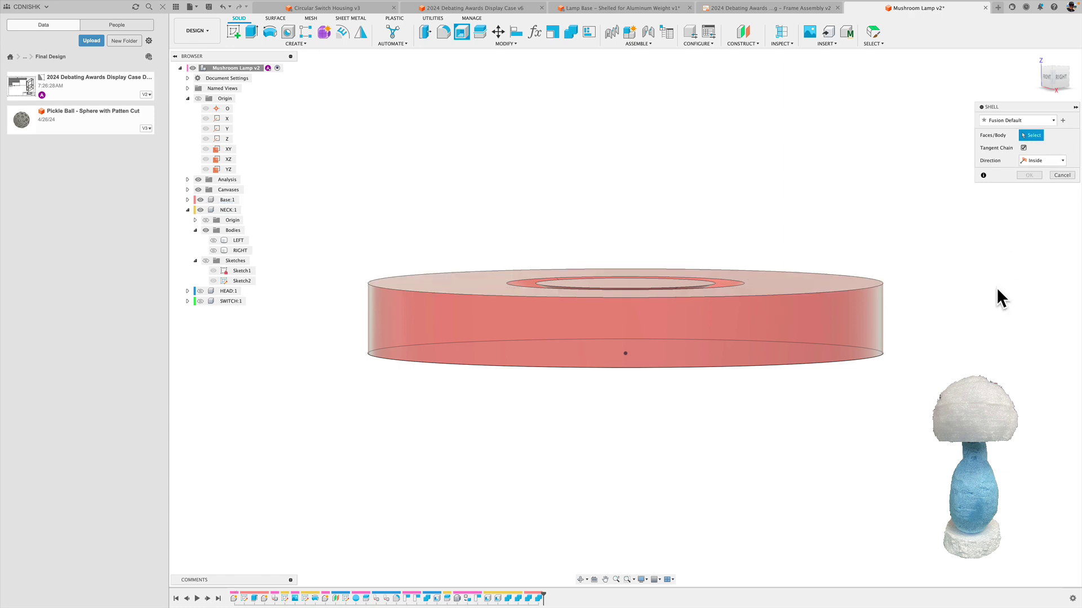
click(854, 316)
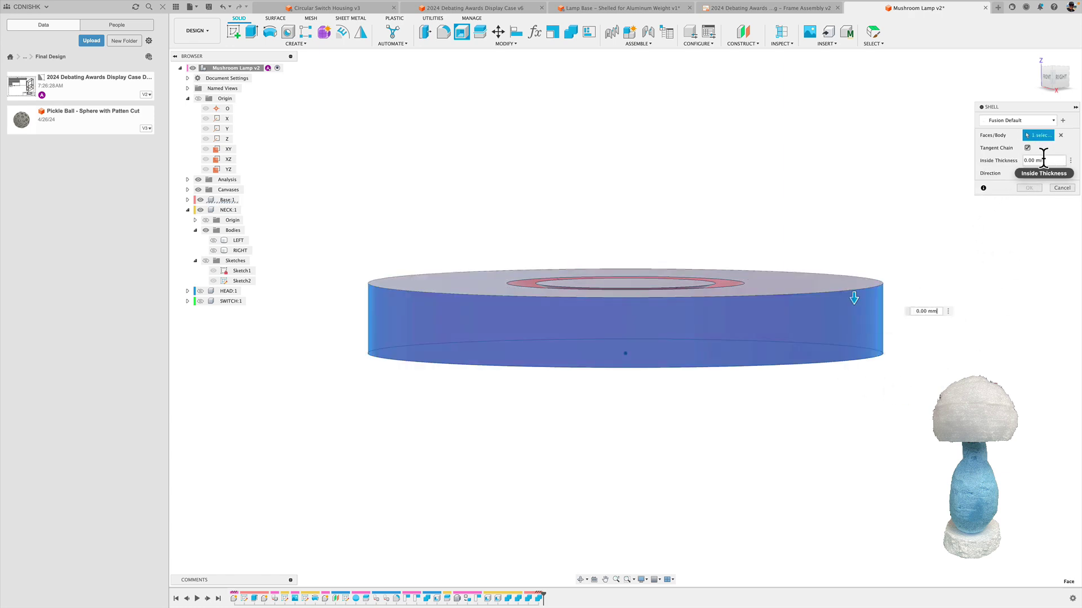
drag(1027, 161, 1010, 163)
key(BackSpace)
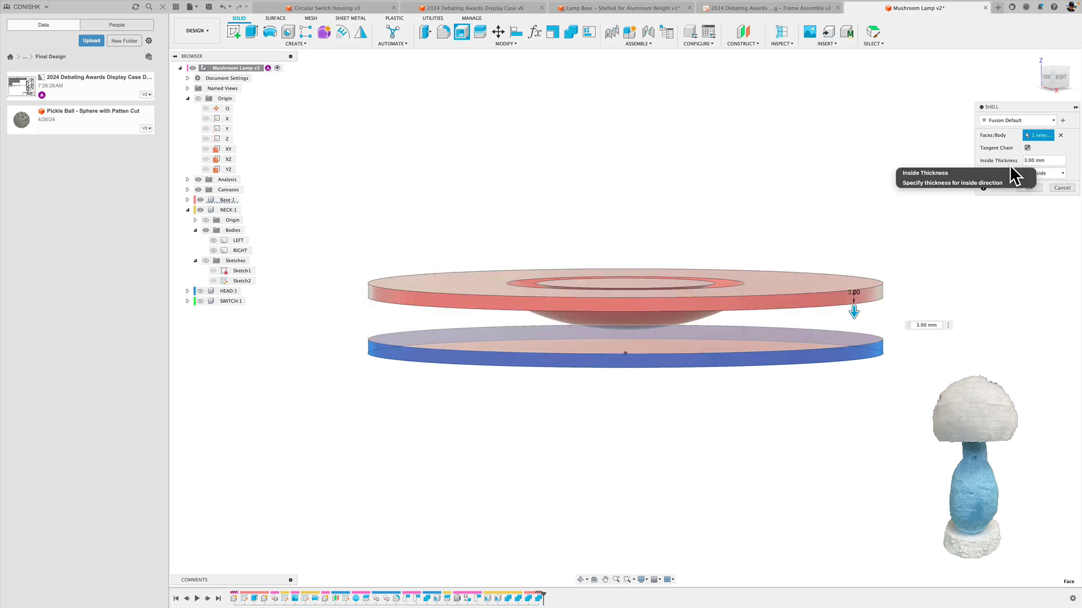
click(1062, 188)
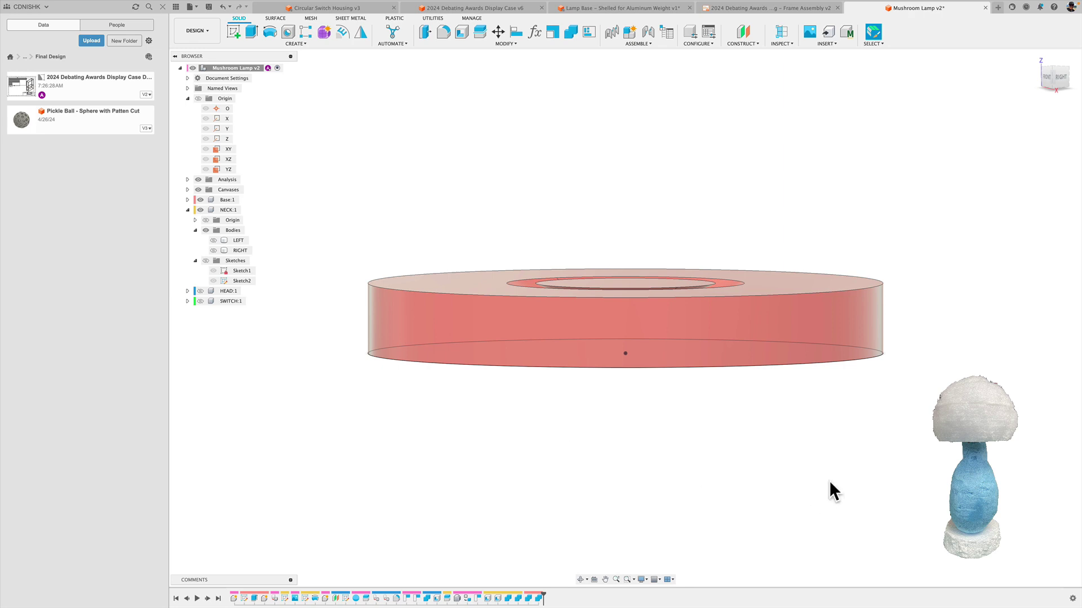
shift+middle_drag(830, 493, 837, 453)
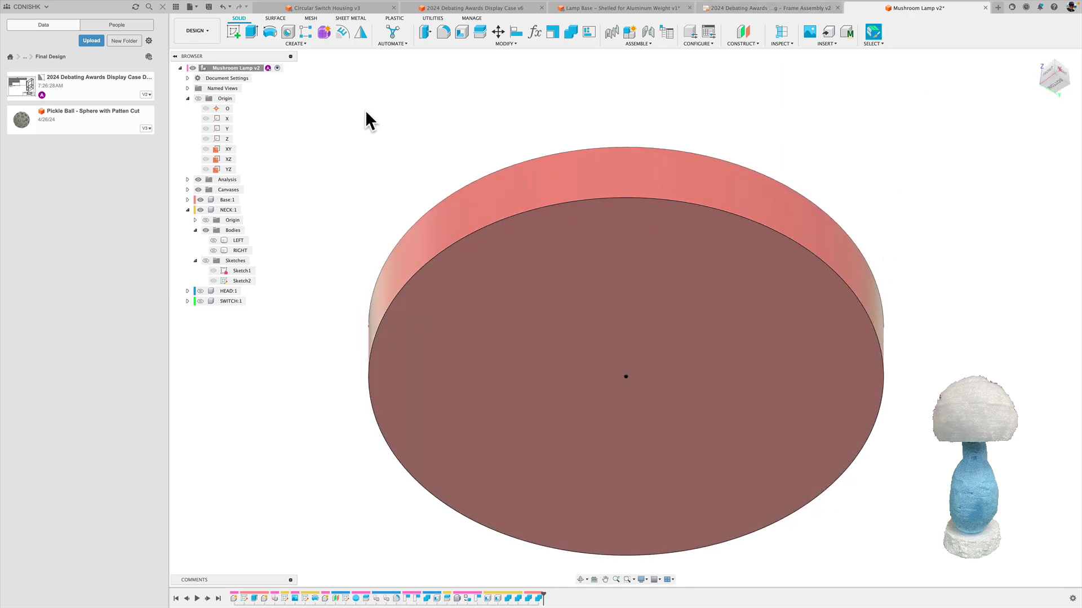
click(613, 338)
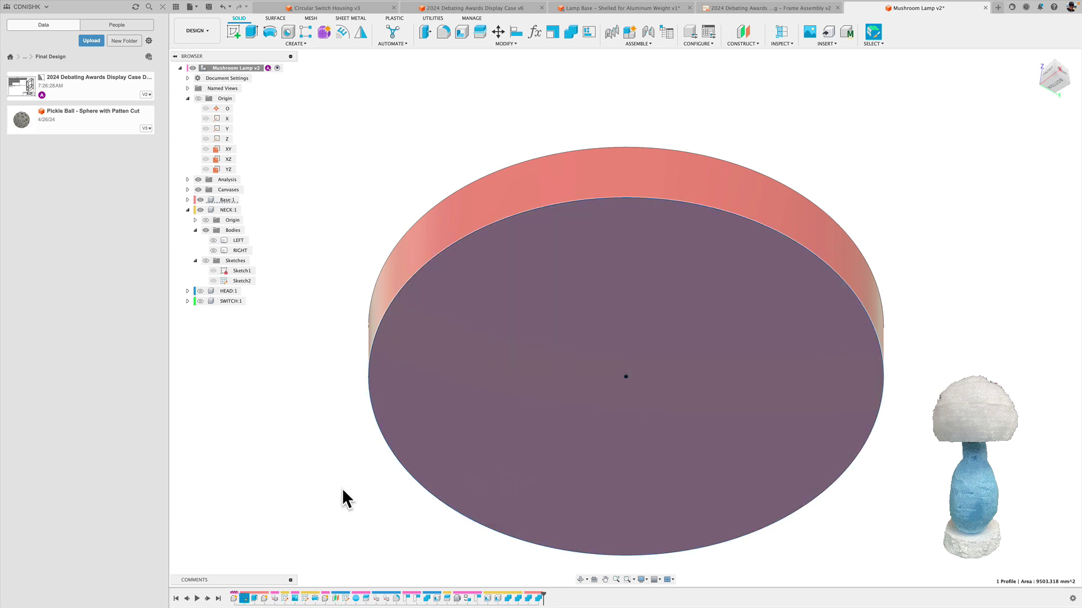
click(450, 44)
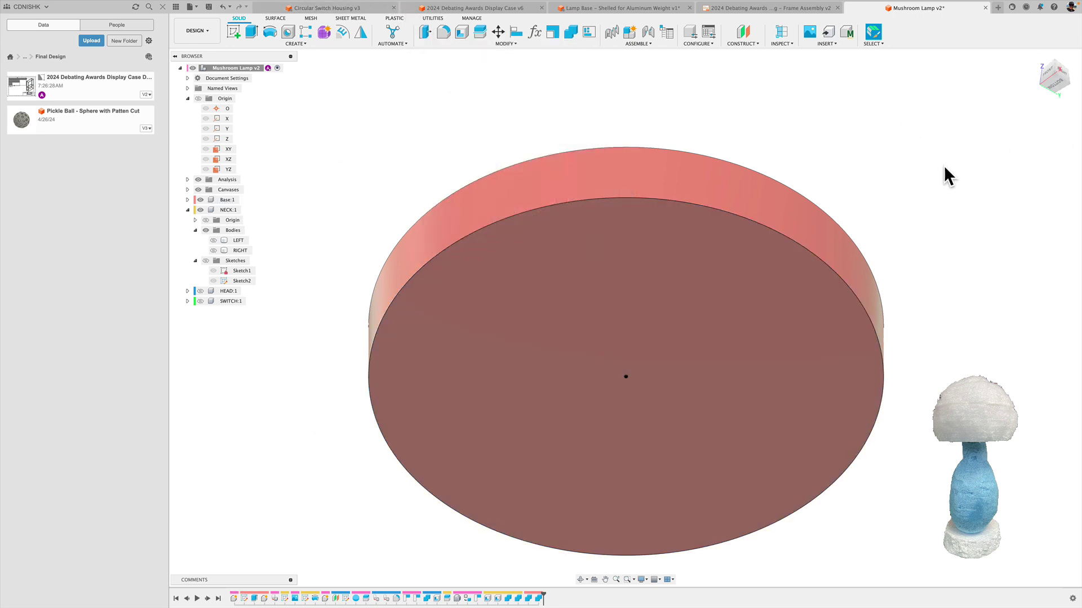
click(1034, 59)
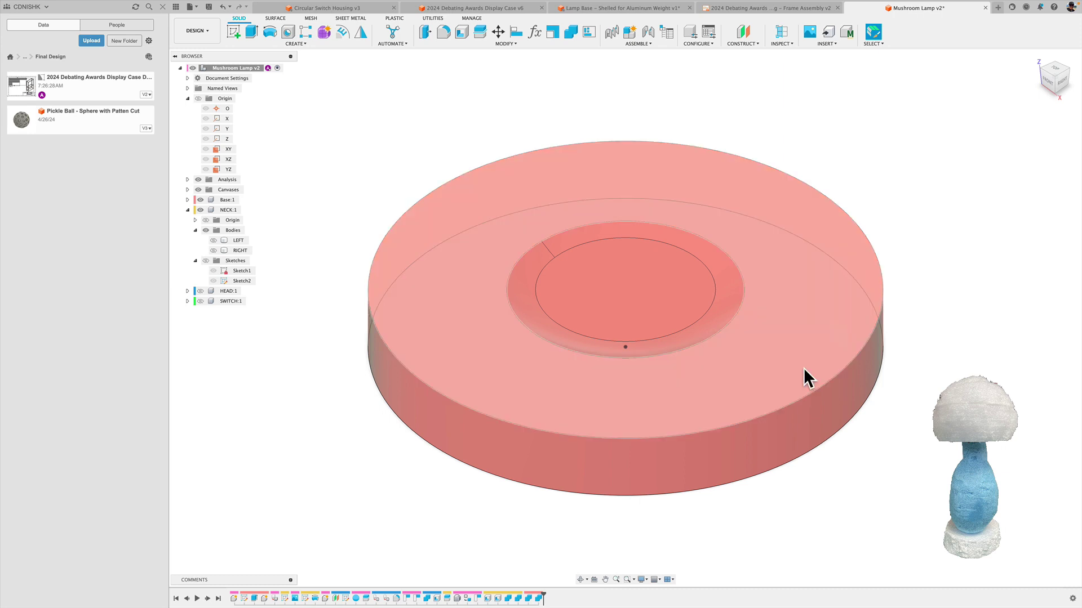
drag(893, 472, 908, 488)
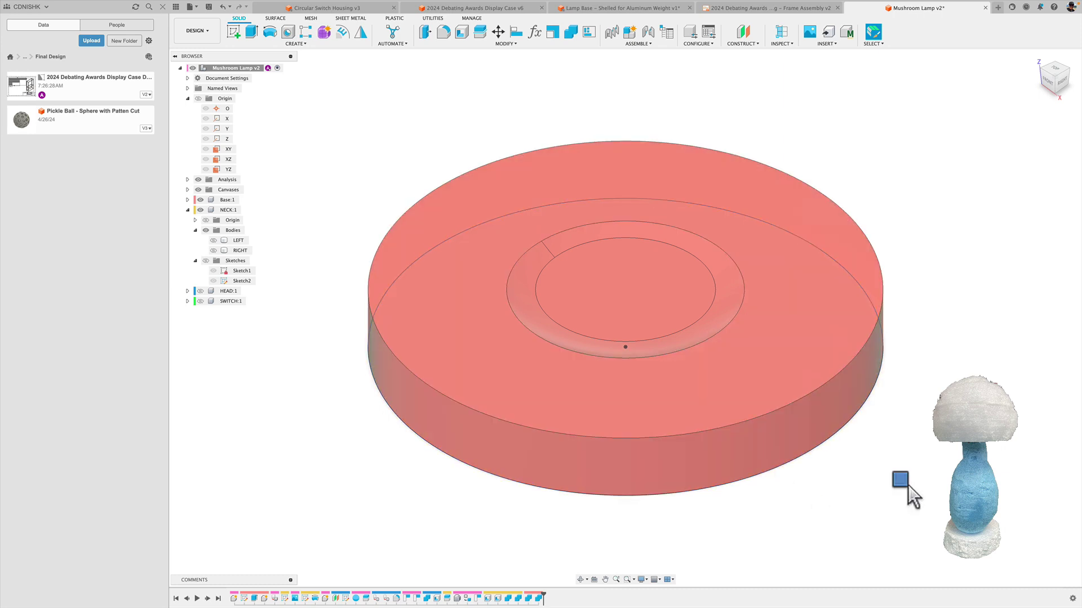
Create a construction plane offset 15-2 mm from the XY origin plane
click(747, 42)
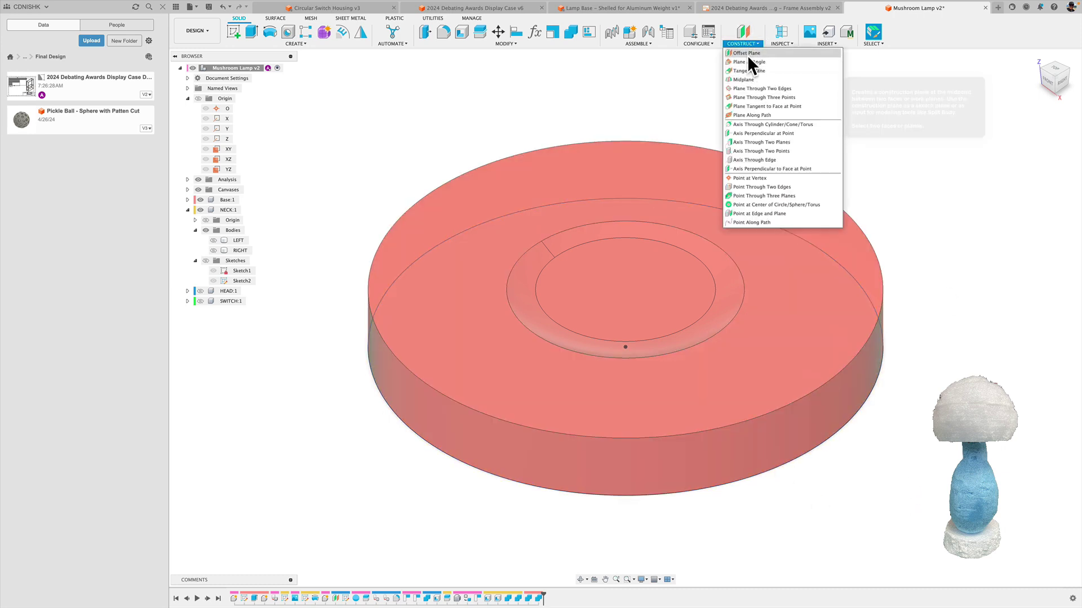
click(747, 53)
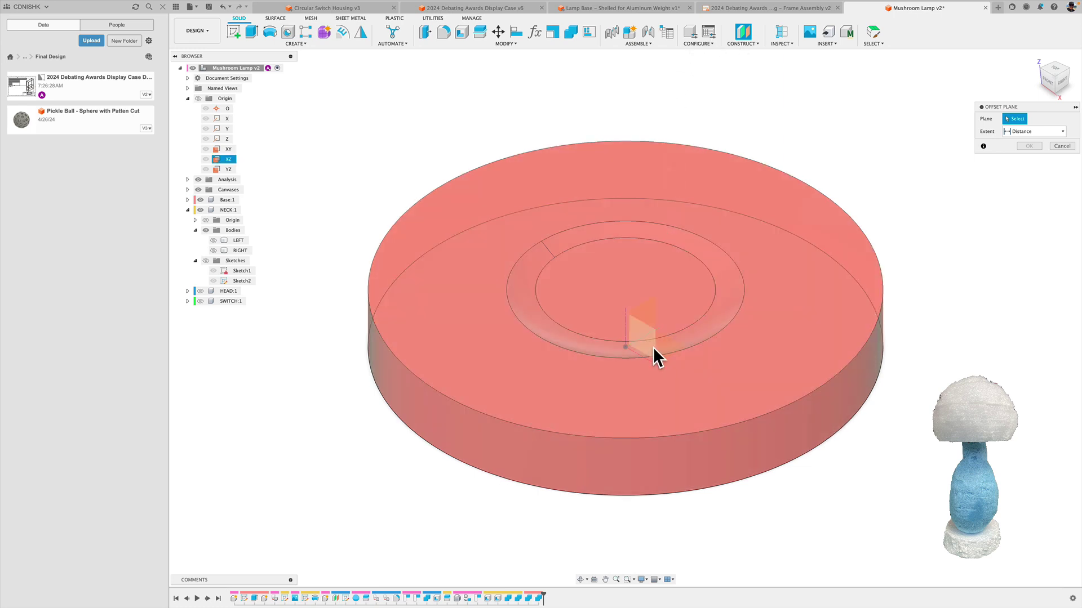
click(663, 347)
text(15)
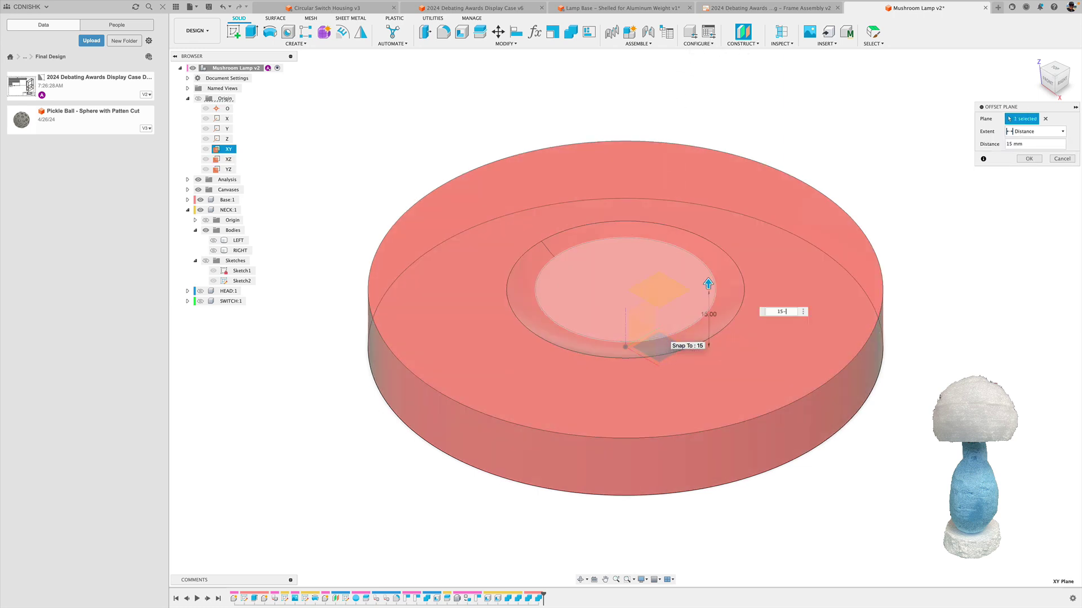
text(-2)
key(Return)
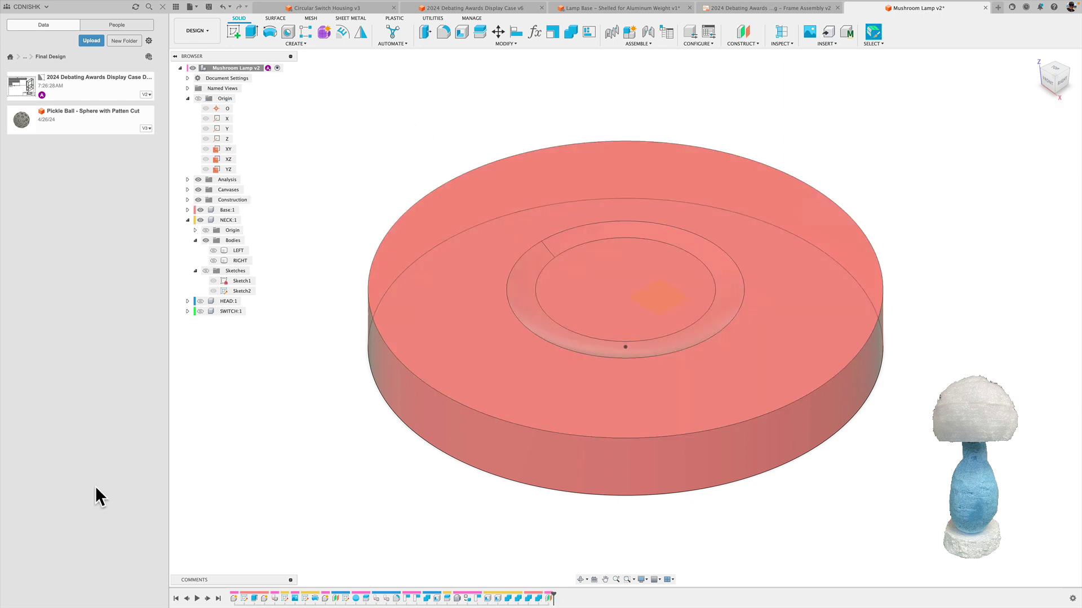
Split the base body with the offset construction plane, hiding the base component so the plane can be picked
click(482, 44)
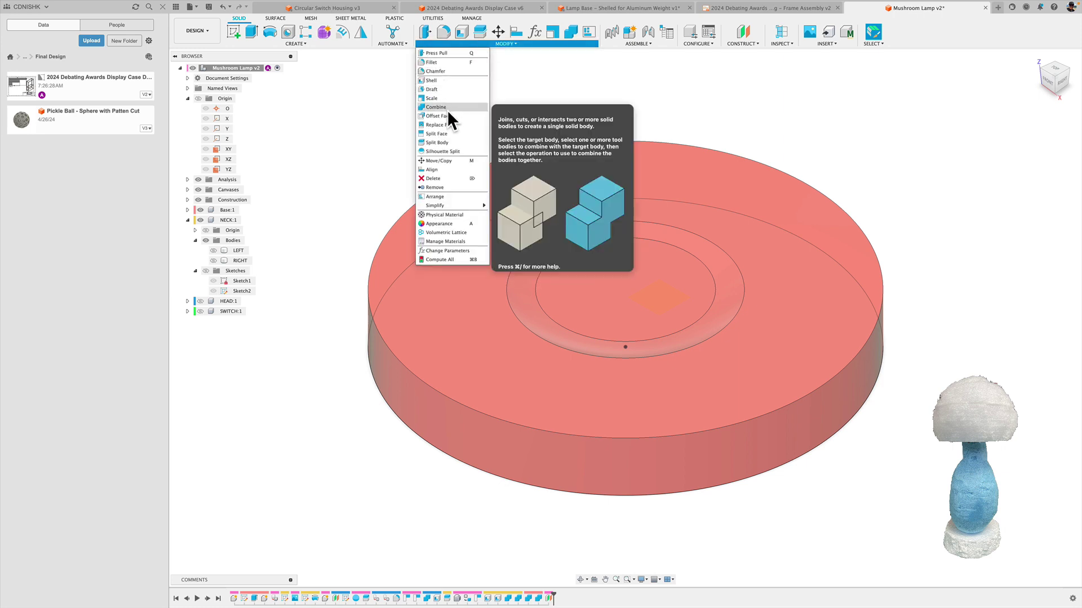
click(444, 142)
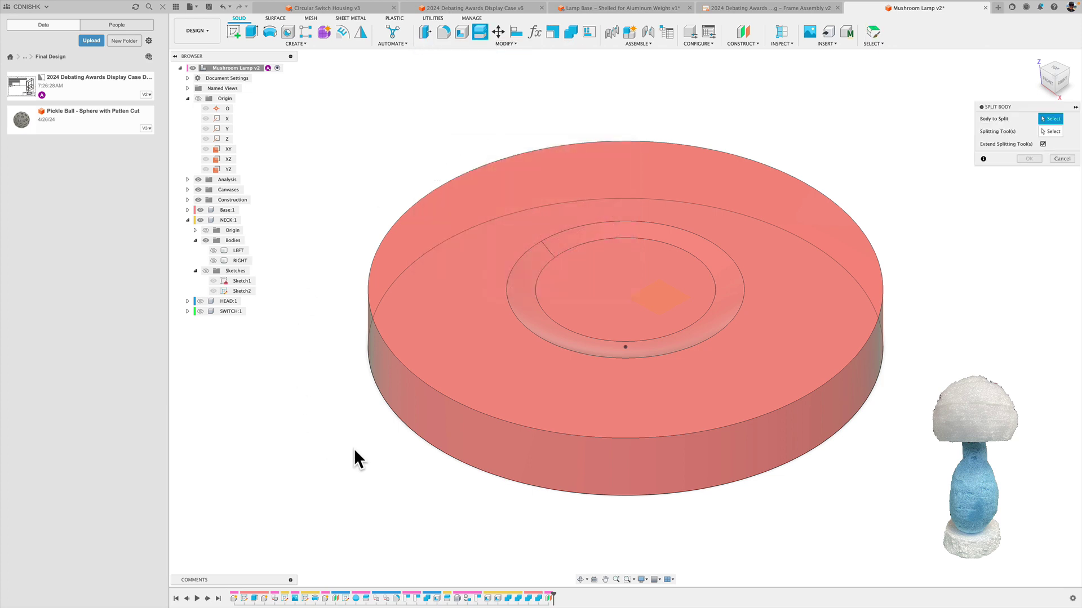
click(388, 398)
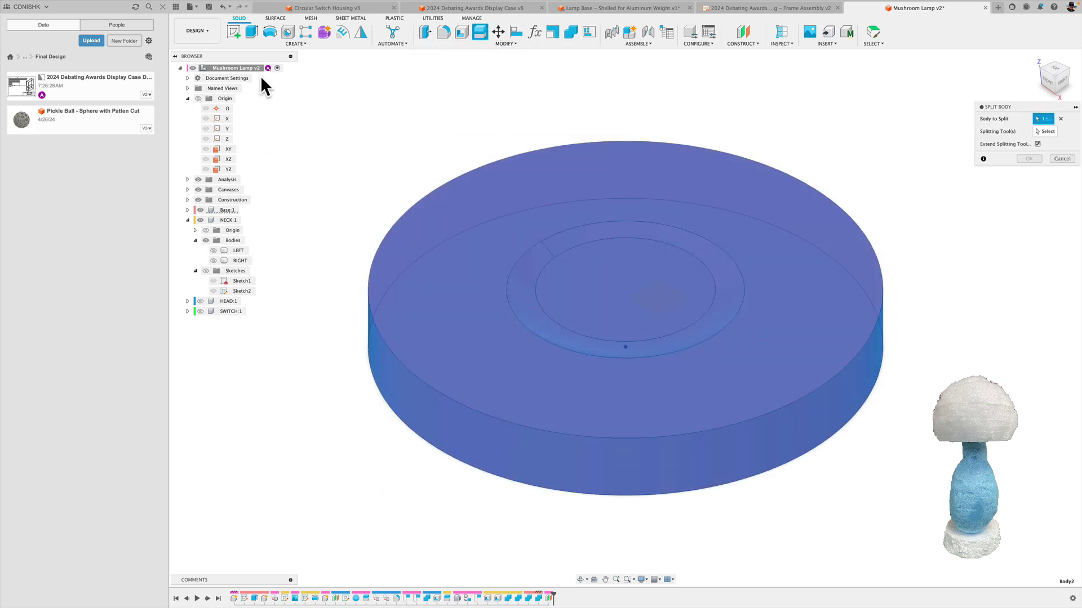
click(188, 200)
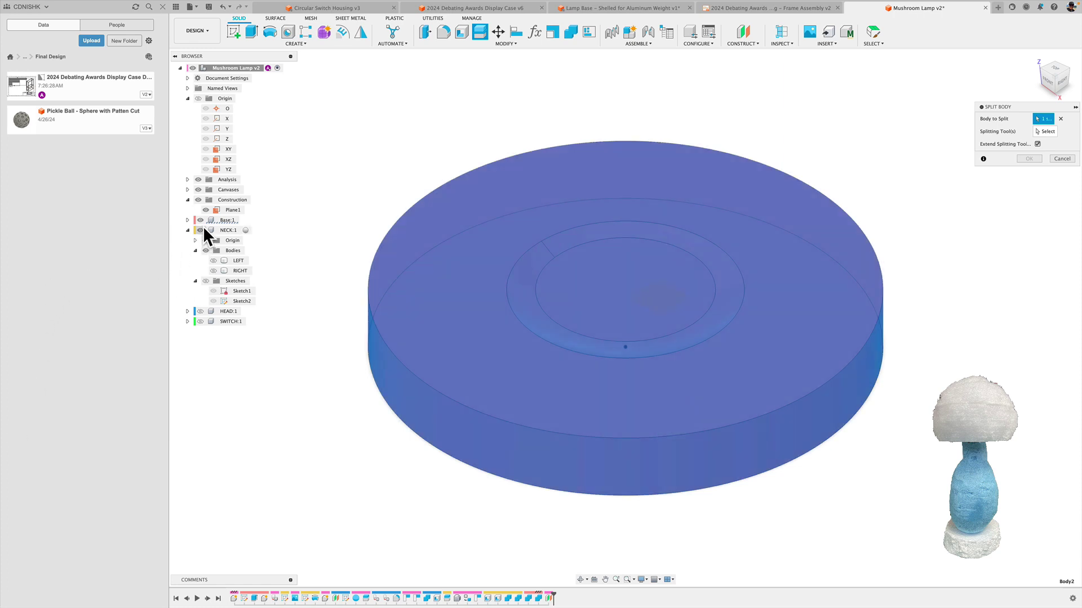
click(199, 220)
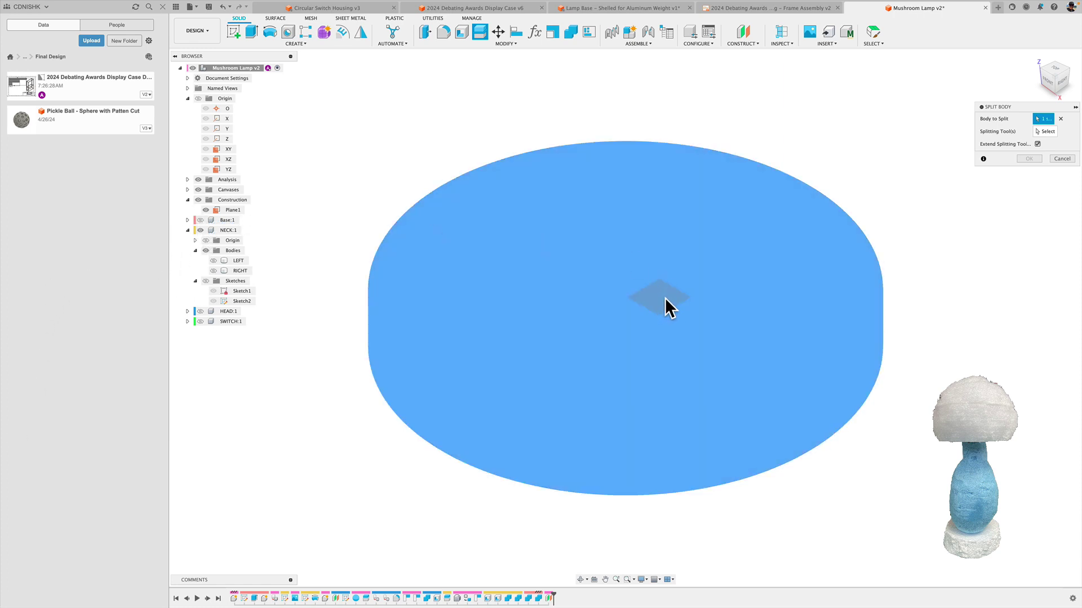
click(1034, 130)
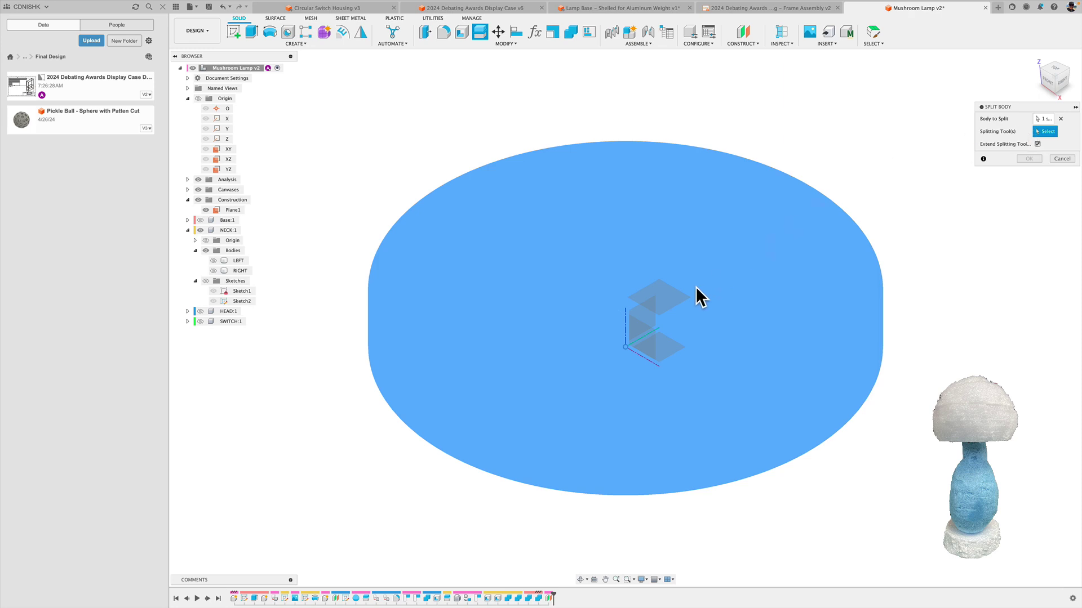
click(674, 297)
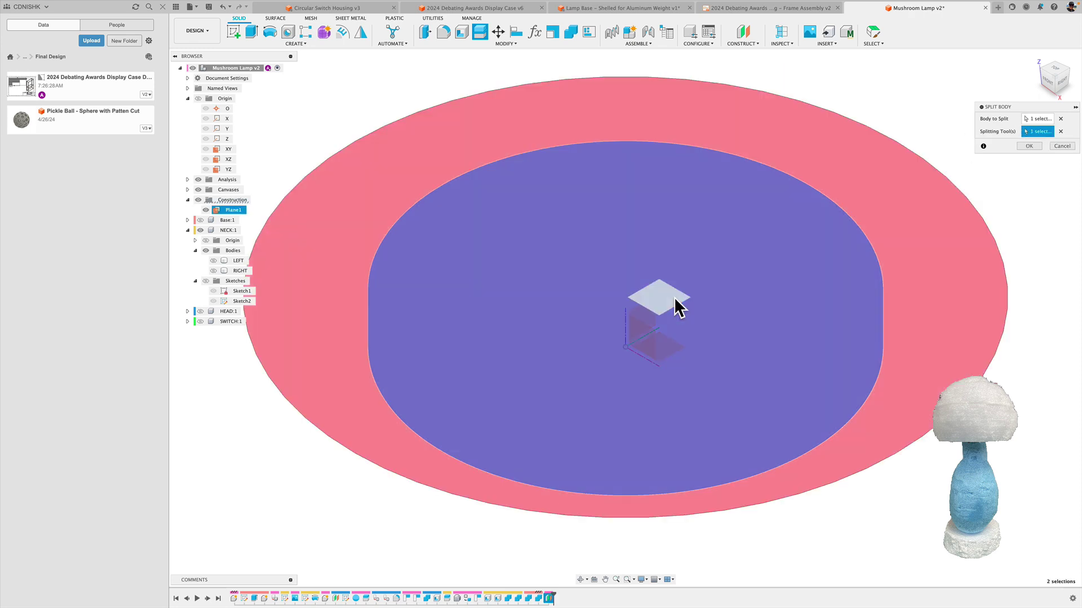
click(1037, 146)
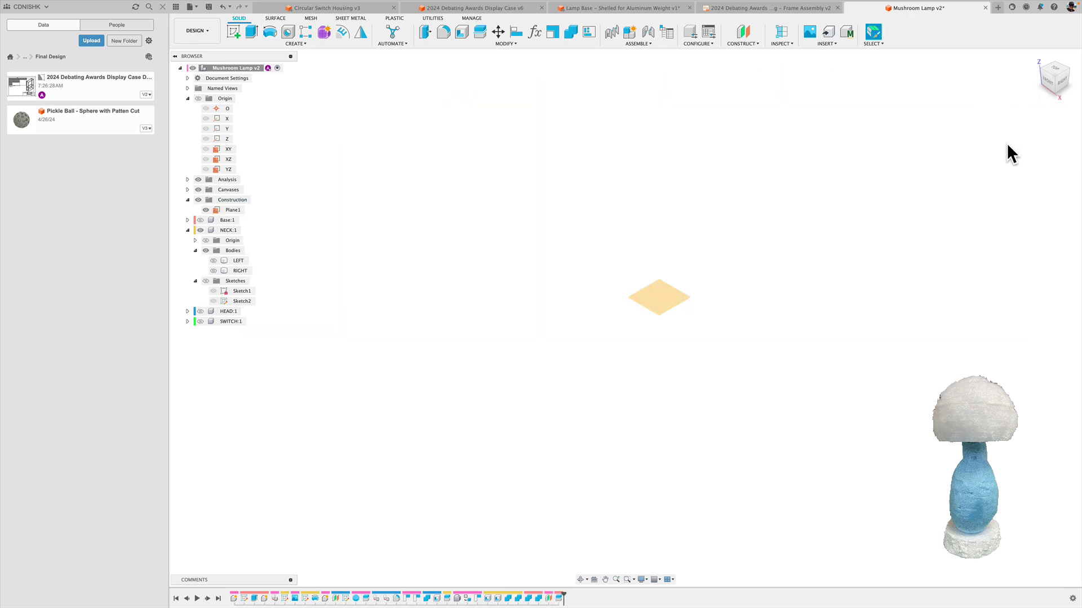
Show the base component again and make its hidden upper split body visible
click(201, 220)
click(187, 230)
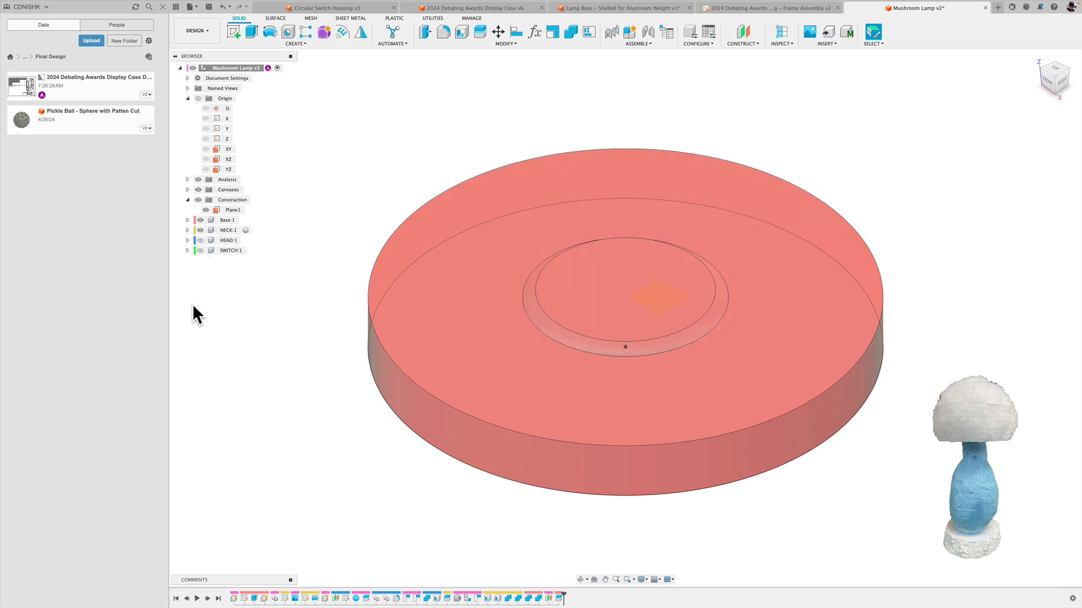
click(187, 220)
click(195, 240)
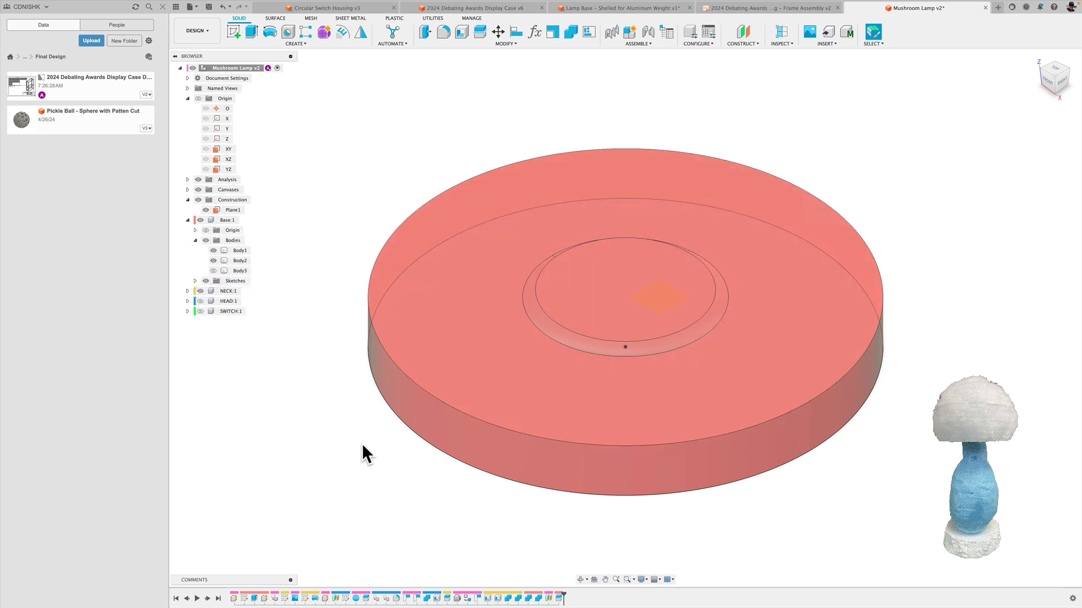
shift+middle_drag(362, 442, 363, 412)
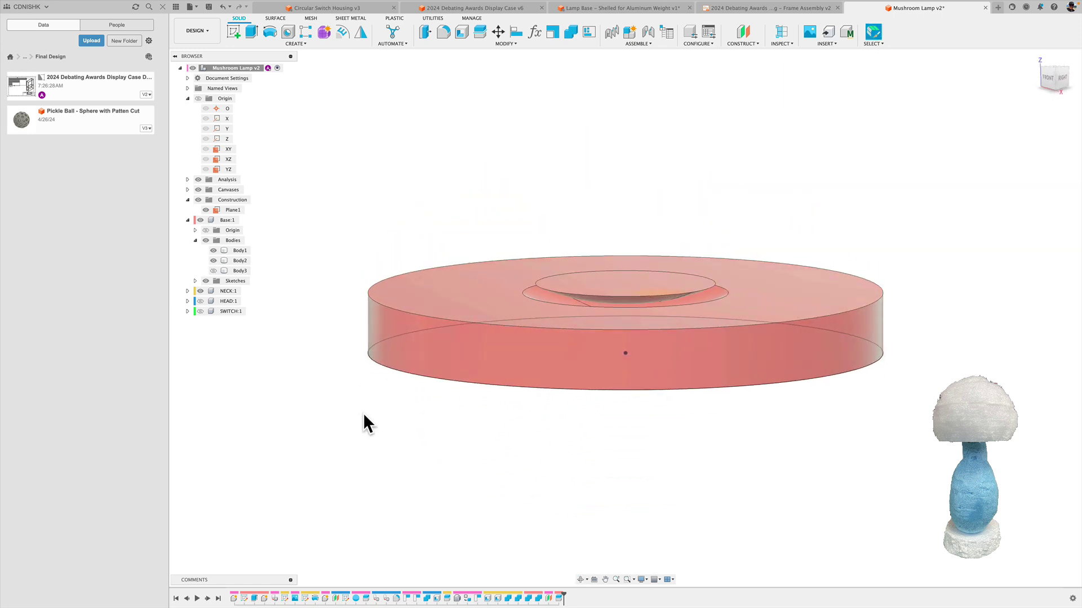
click(213, 270)
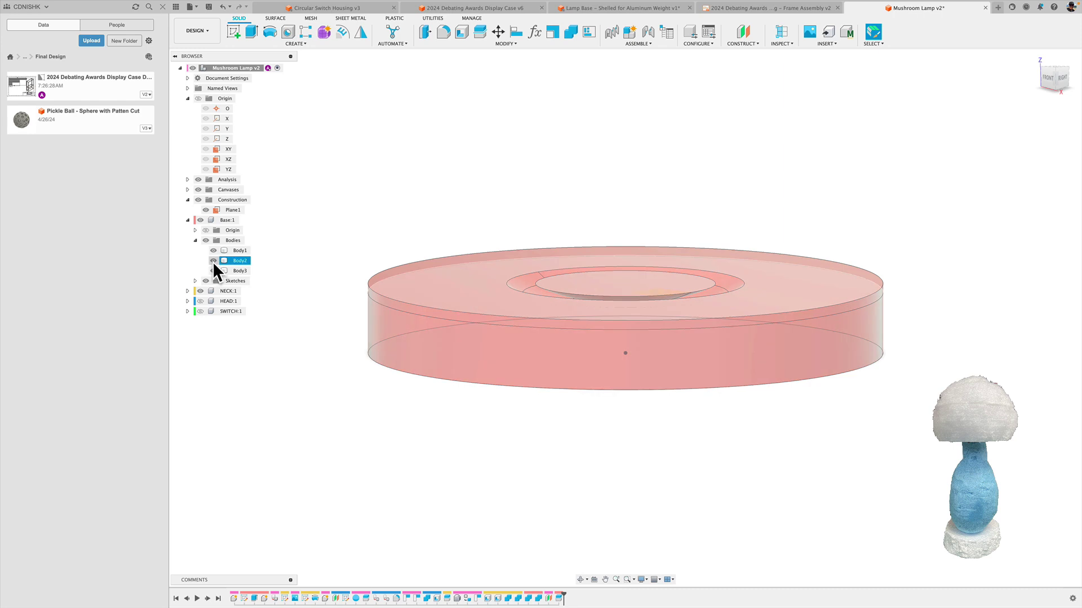
Check the split base bodies by toggling their visibility, leaving Body1 hidden, and delete the offset plane with its split
click(213, 261)
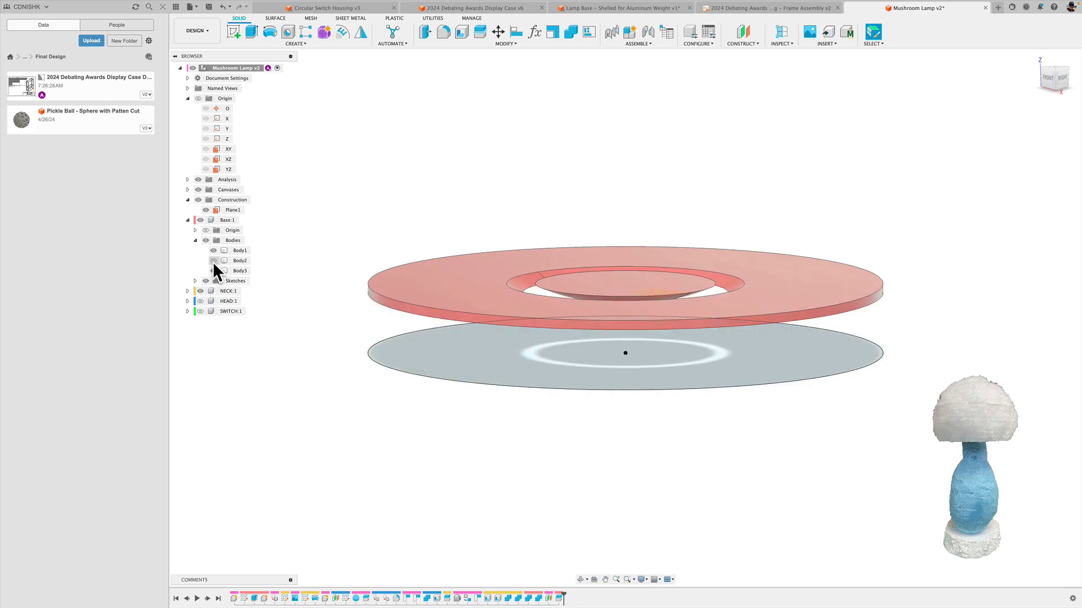
click(213, 251)
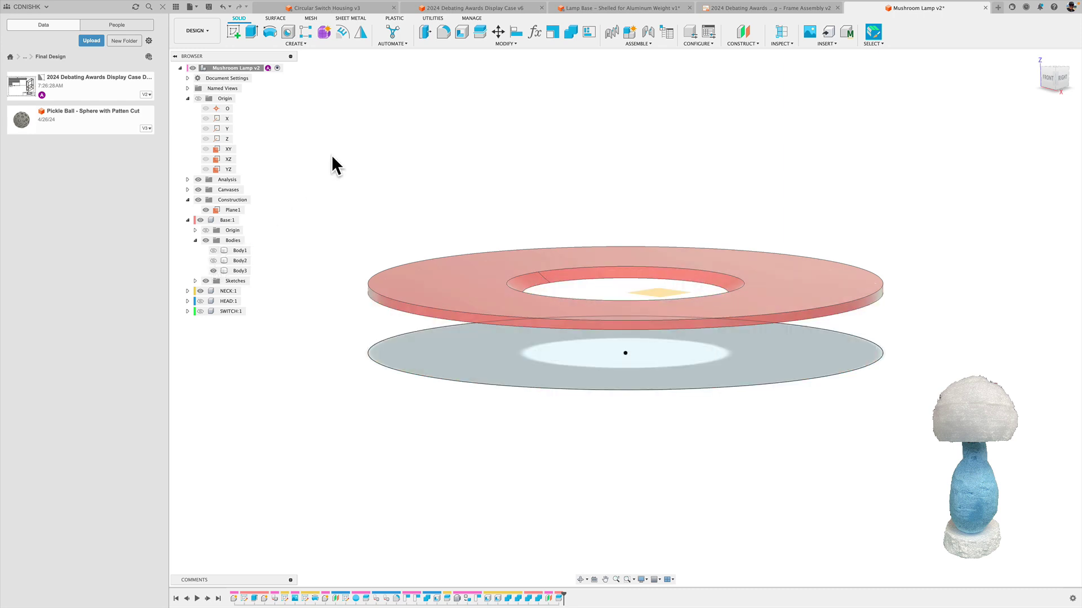
click(212, 261)
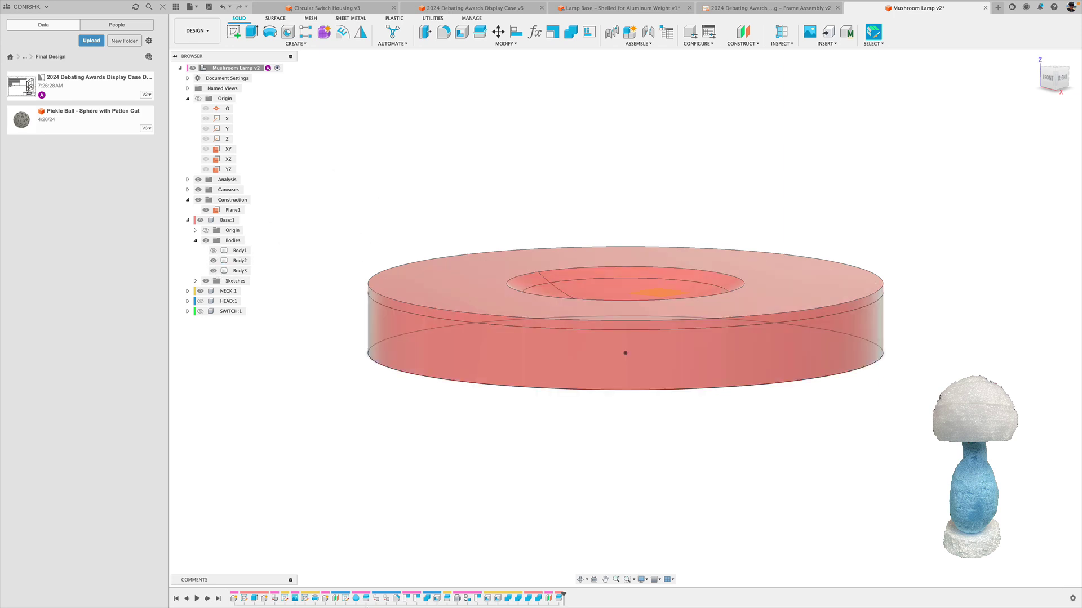
right_click(549, 598)
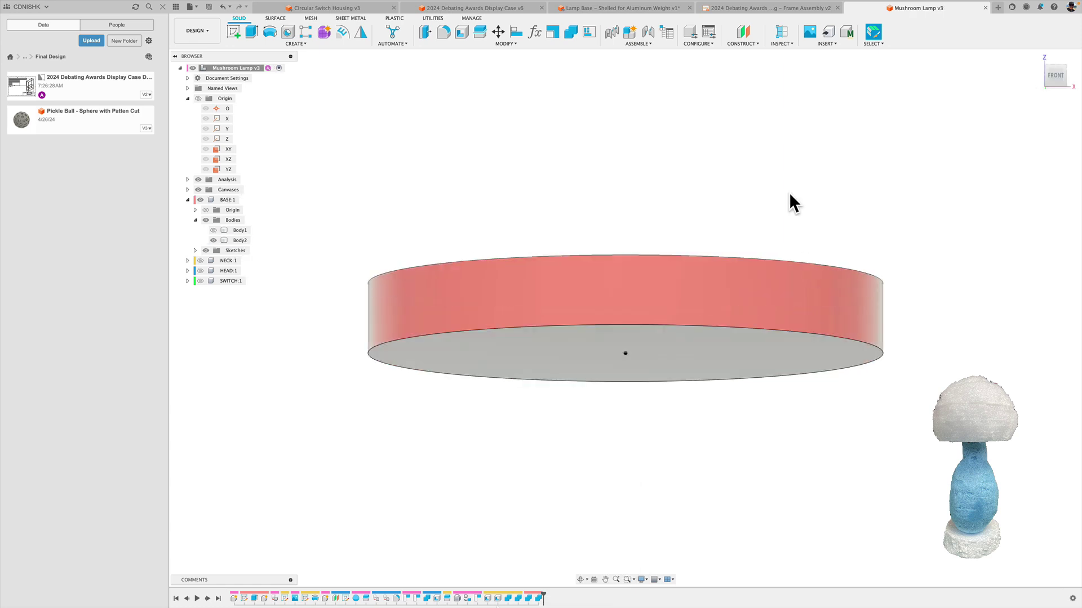
Measure the distance between the base's upper and lower circular edges
click(786, 42)
click(792, 54)
click(793, 268)
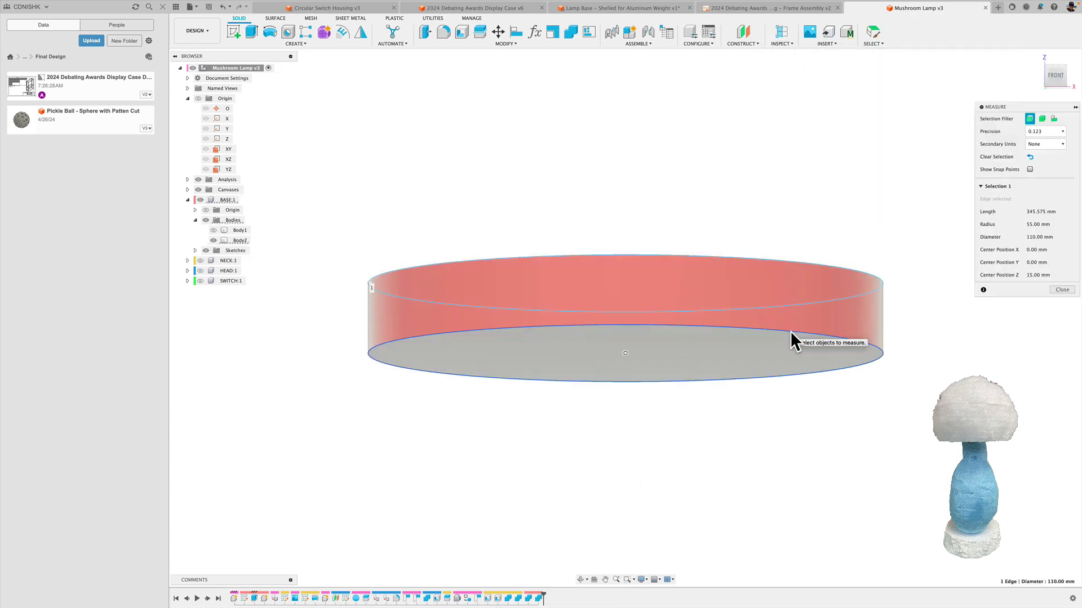
click(789, 331)
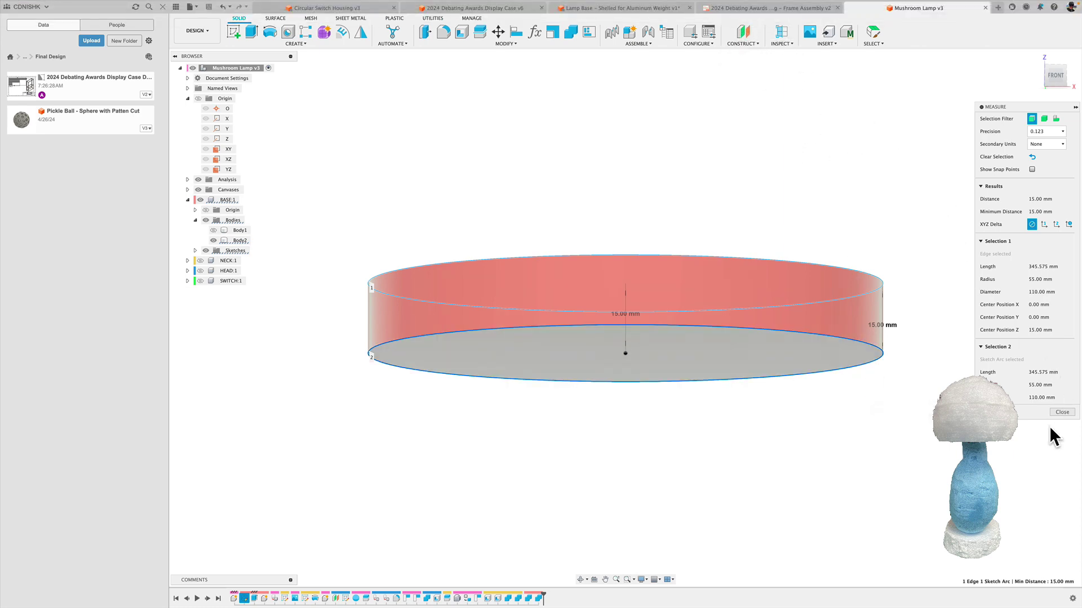
click(1059, 414)
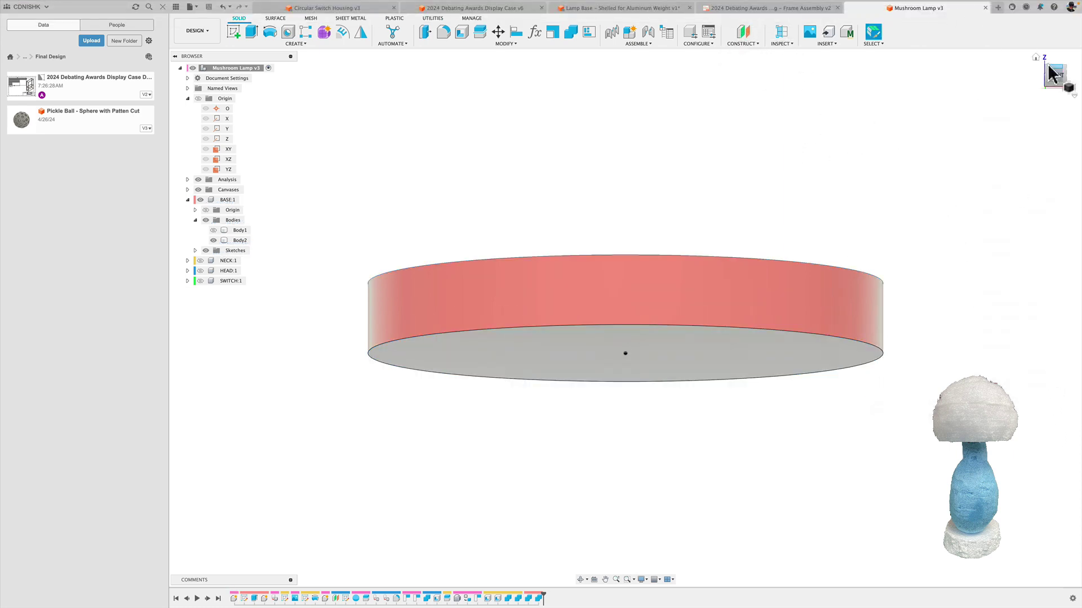
Create a construction plane offset -7.5 mm from the base's top face
click(1035, 56)
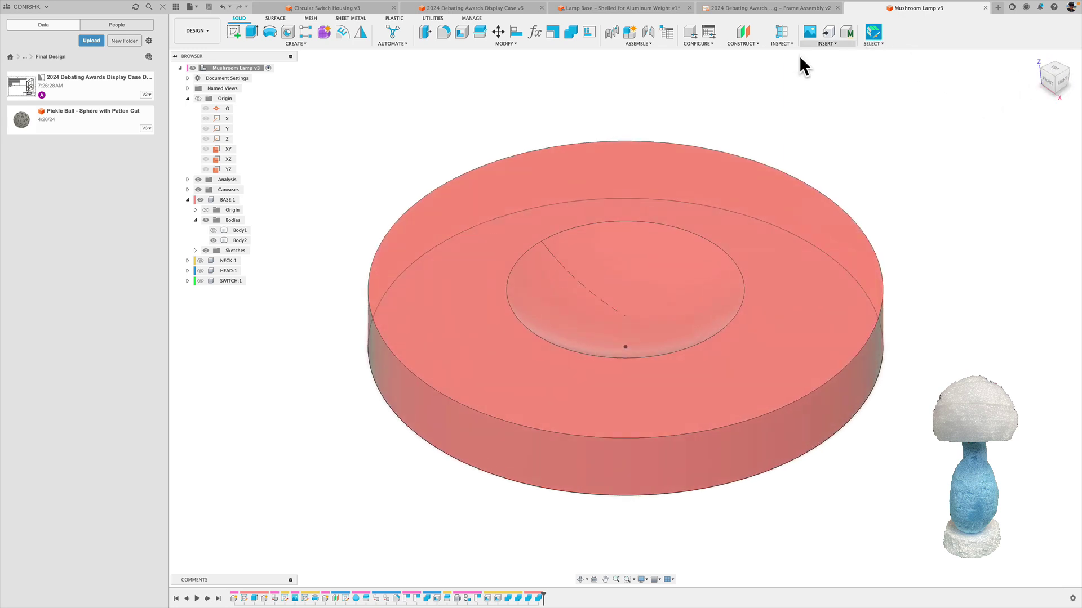
click(743, 34)
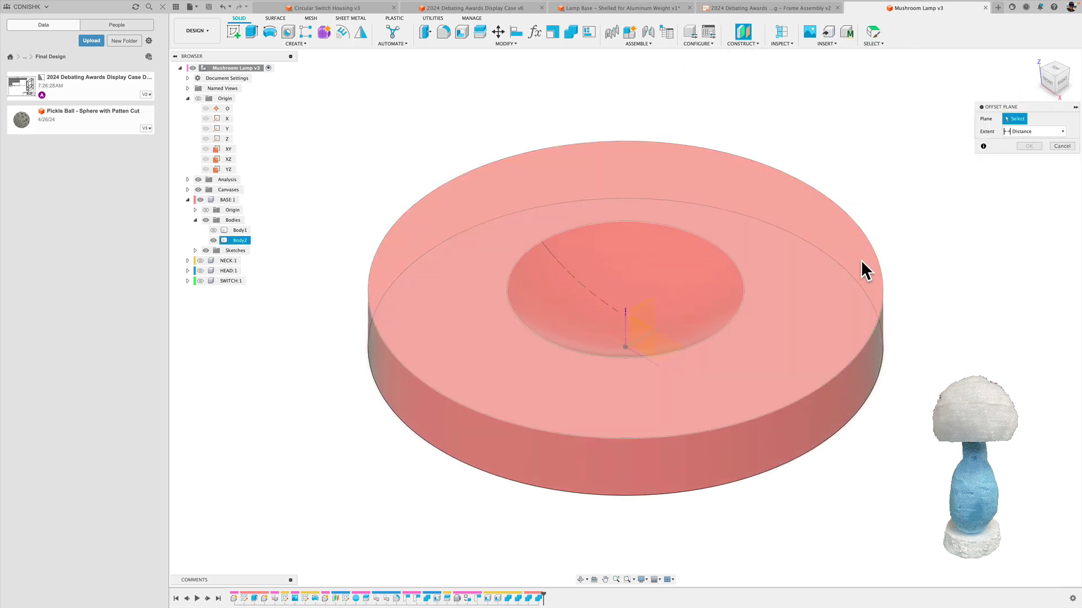
click(861, 260)
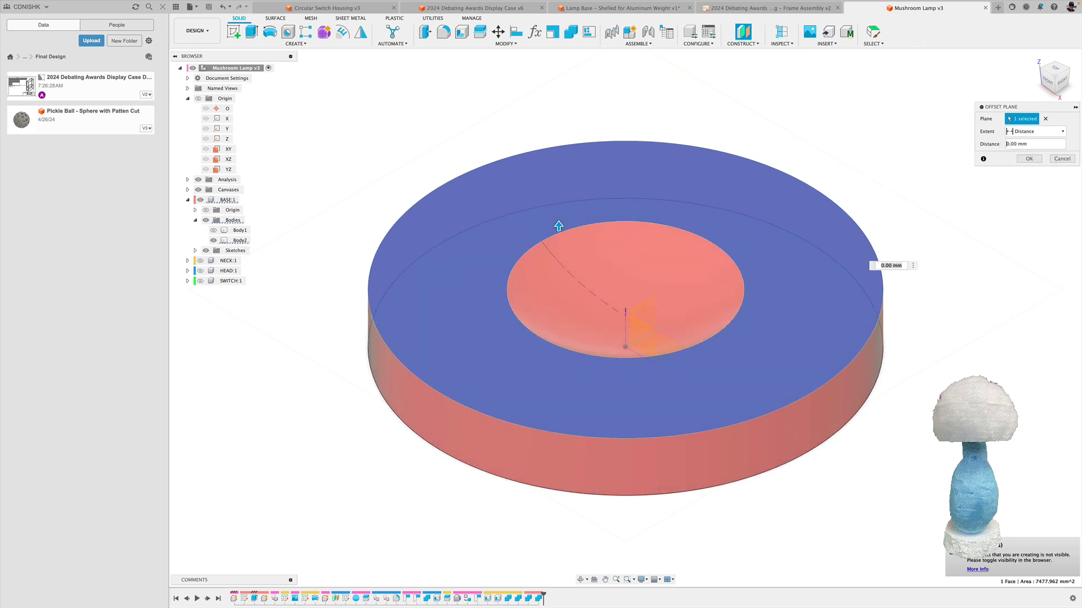
key(Delete)
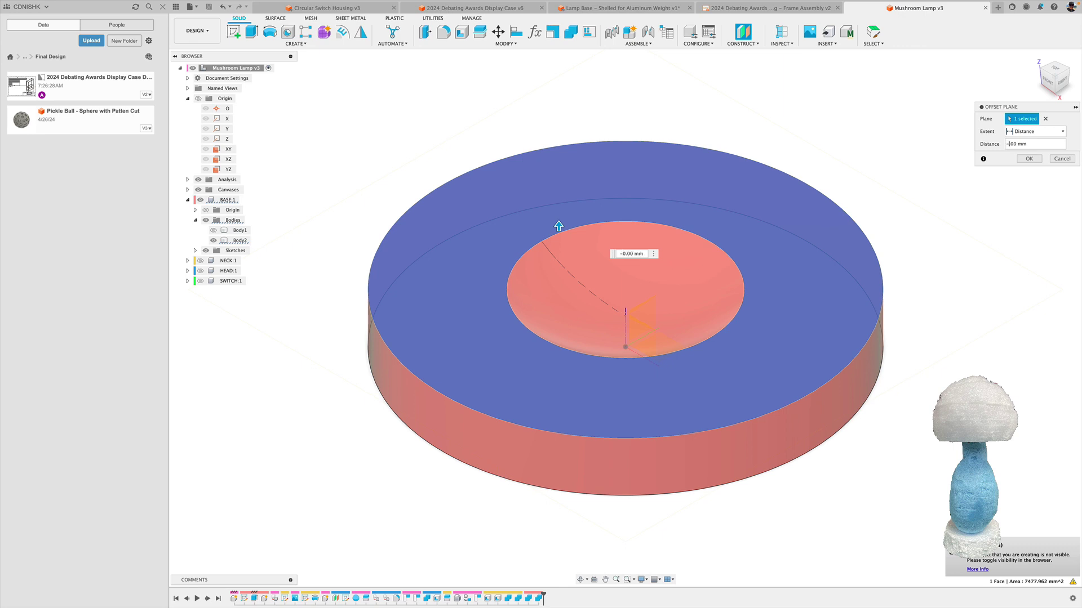
text(-7.)
key(Delete)
key(Delete)
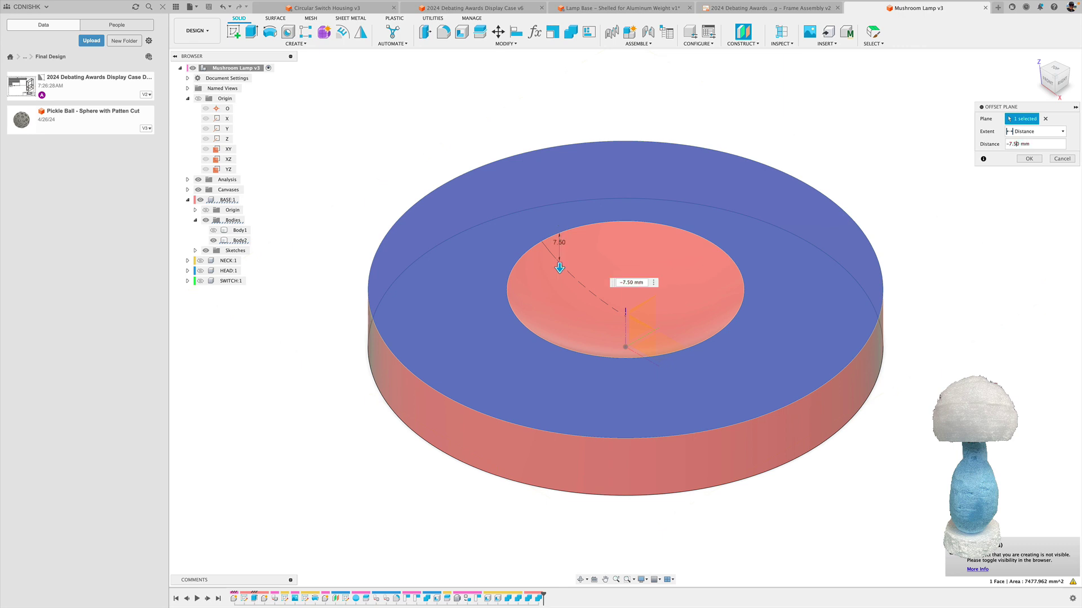
key(Return)
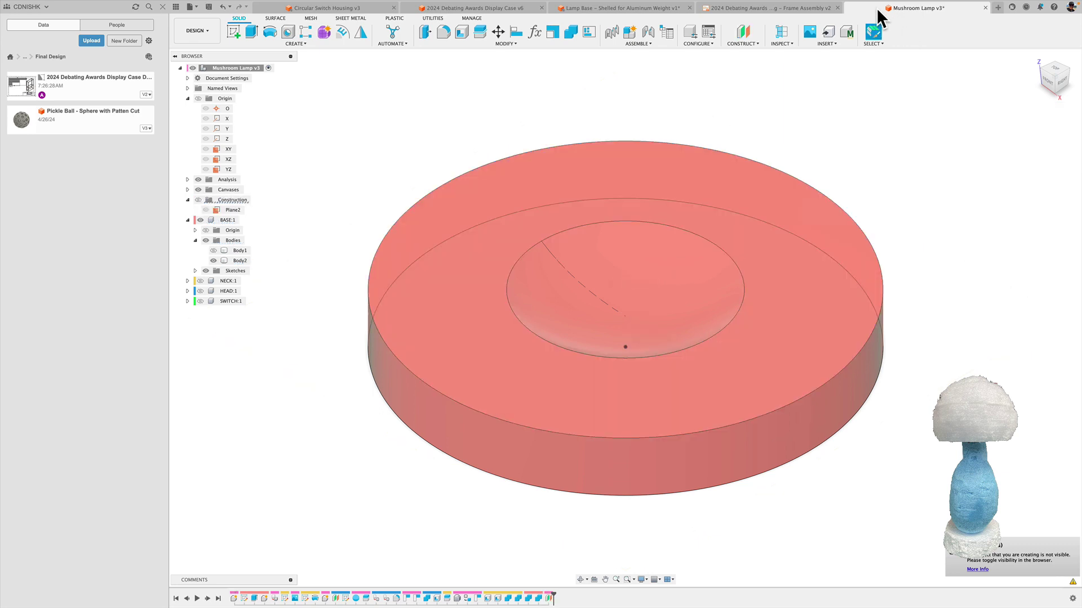
Split the base's Body2 with the new offset plane, making the construction planes visible so it can be picked
click(506, 44)
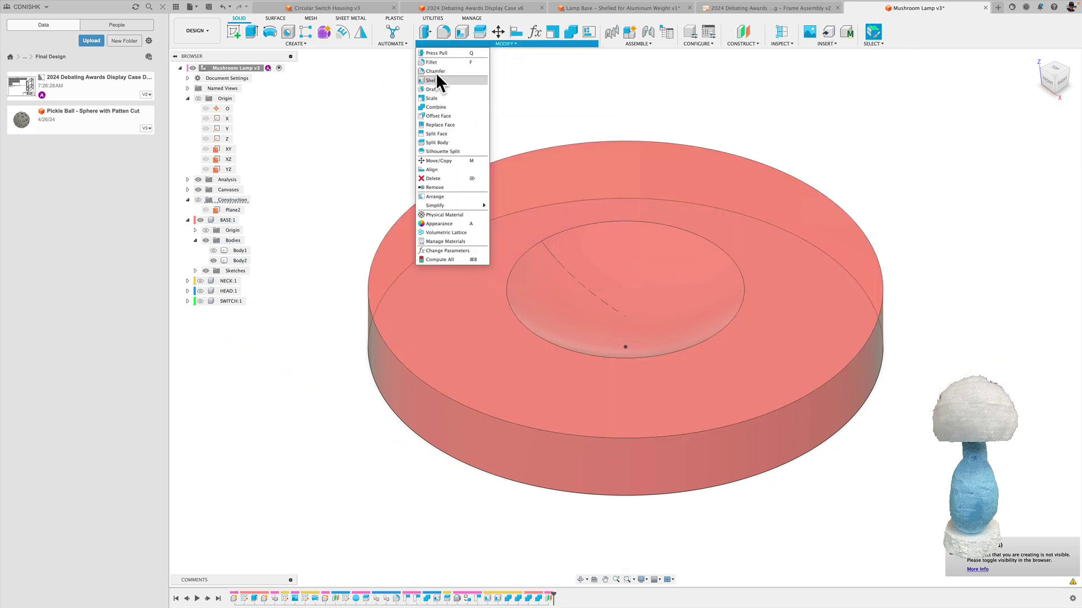
click(437, 143)
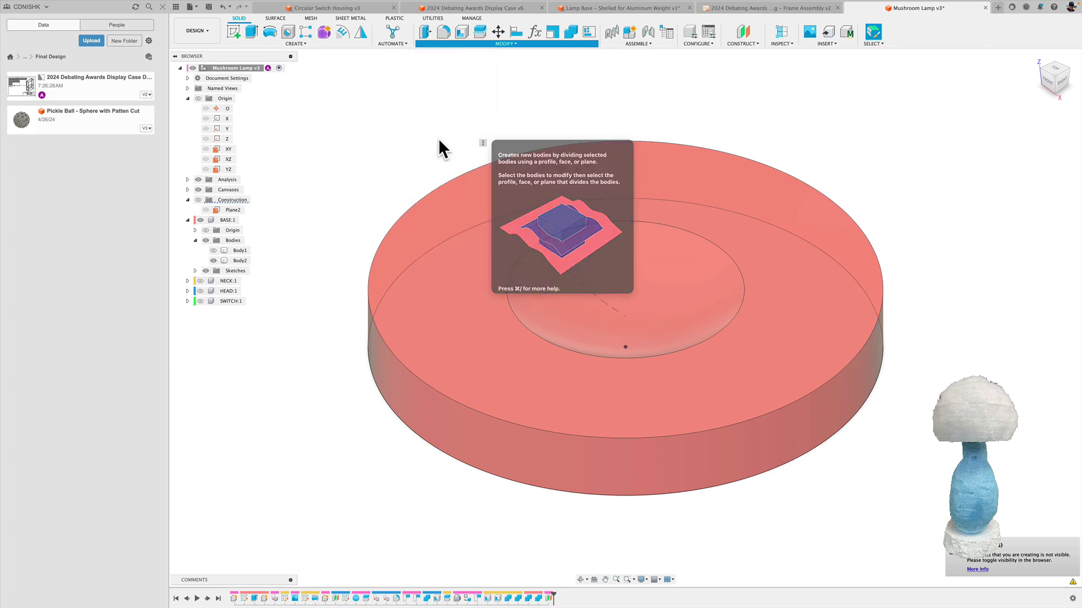
click(511, 438)
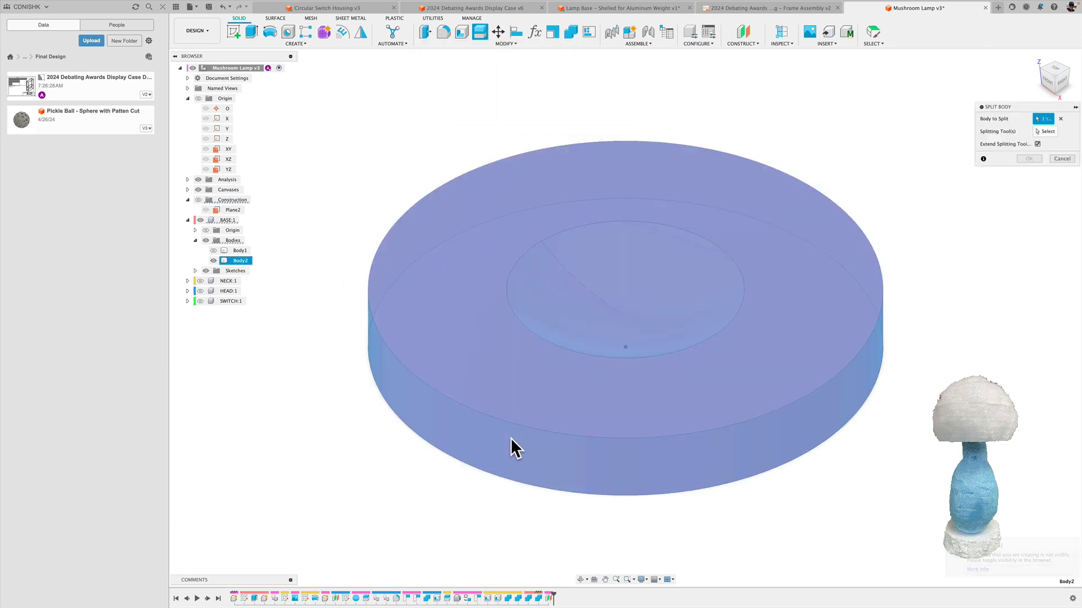
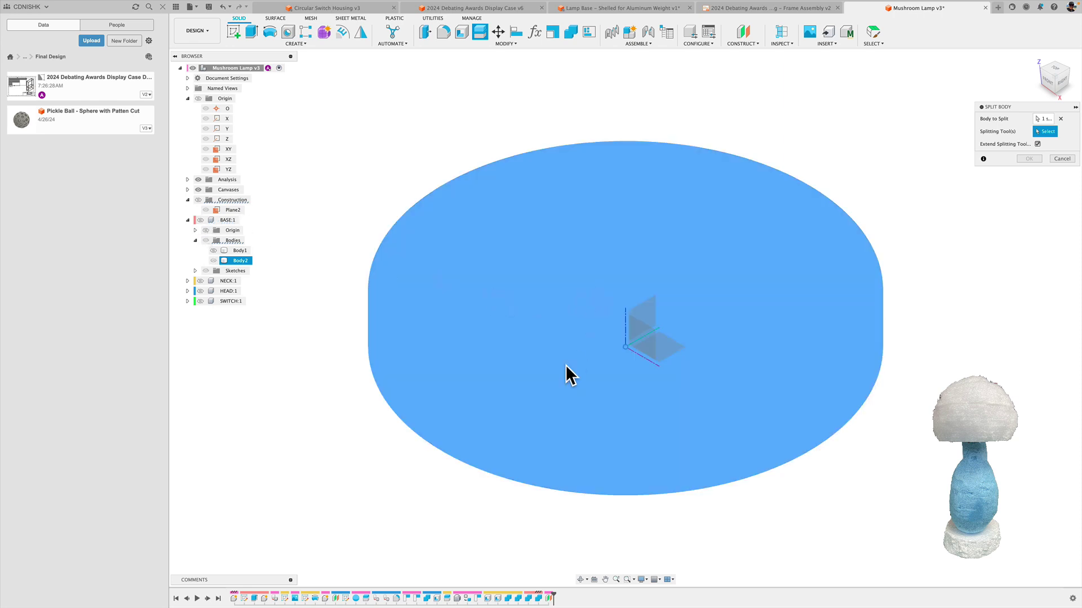
shift+middle_drag(566, 367, 513, 350)
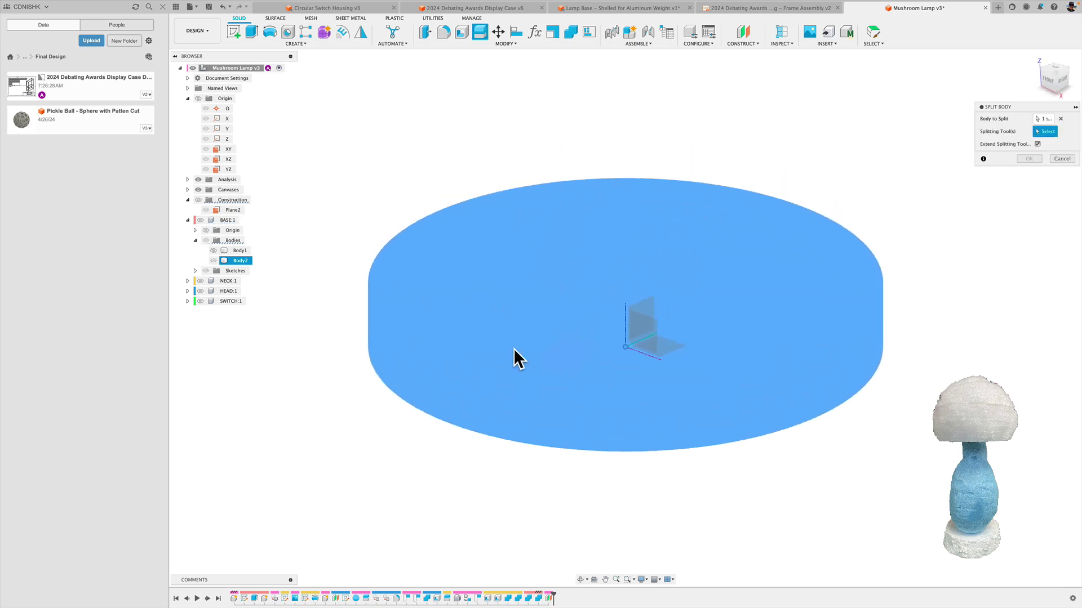
click(198, 200)
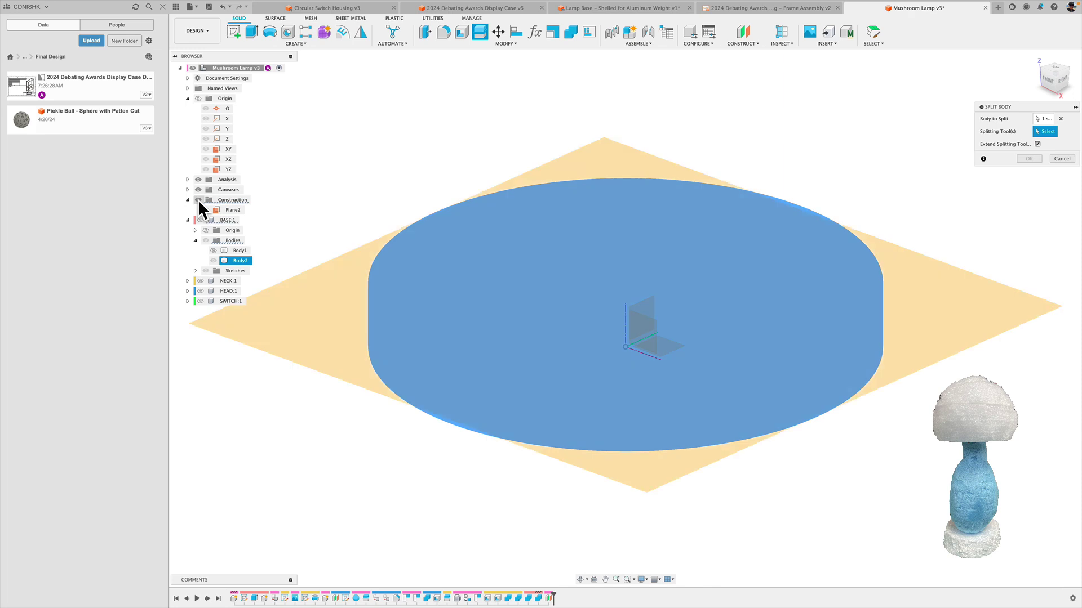
click(285, 310)
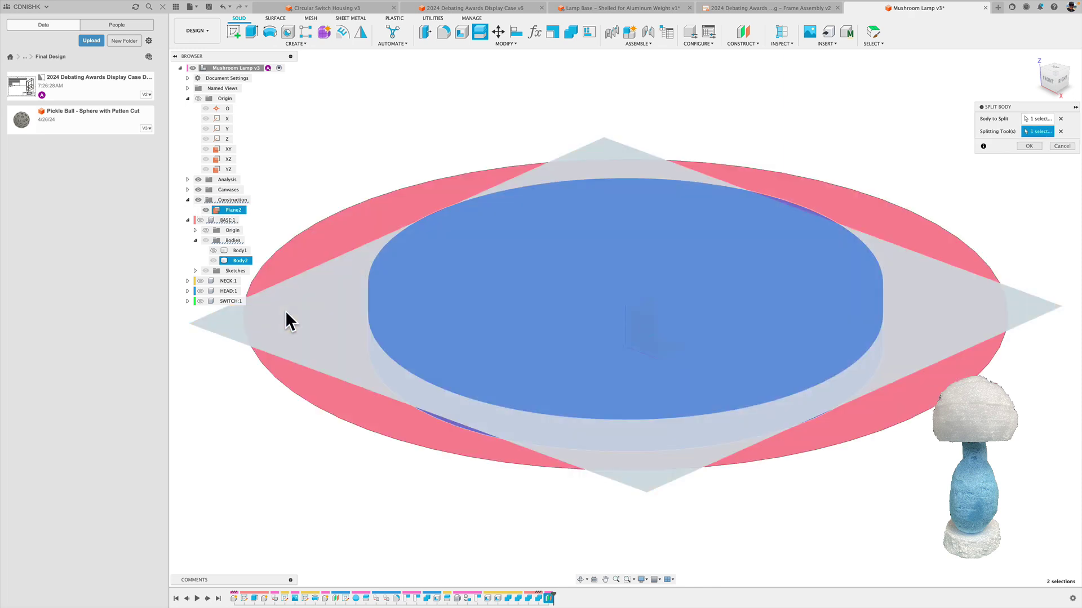
click(1046, 82)
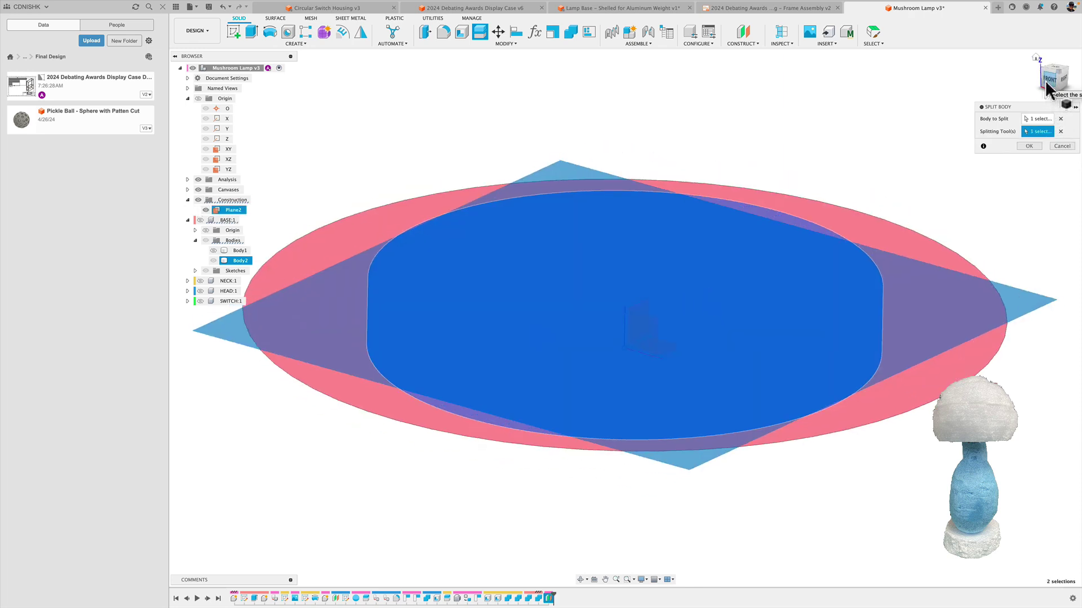
click(1030, 146)
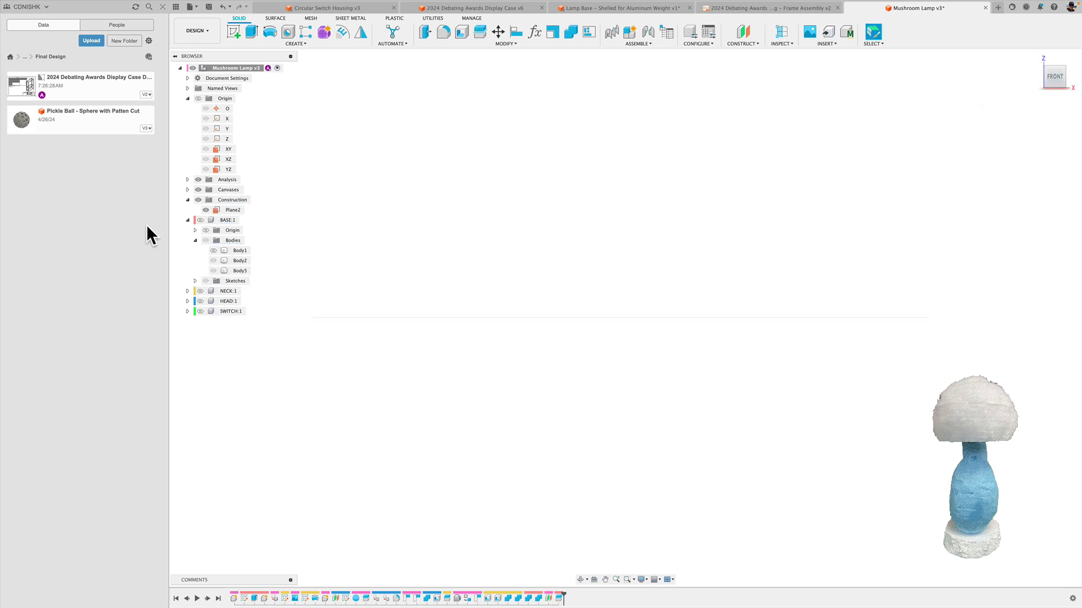
Show the base component again without the construction plane, and hide both of its split bodies
click(198, 220)
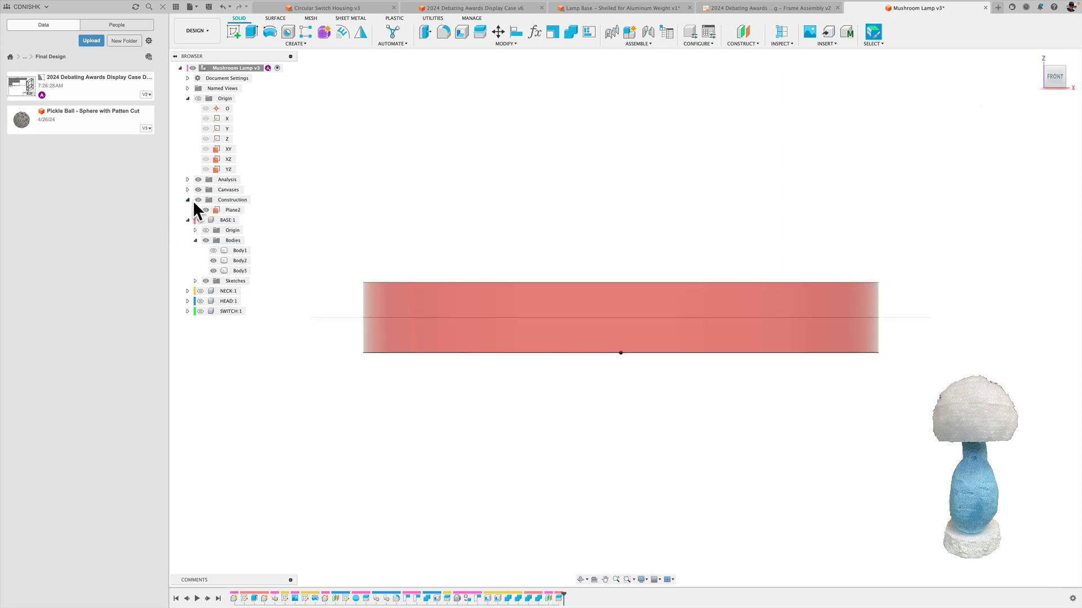
click(188, 200)
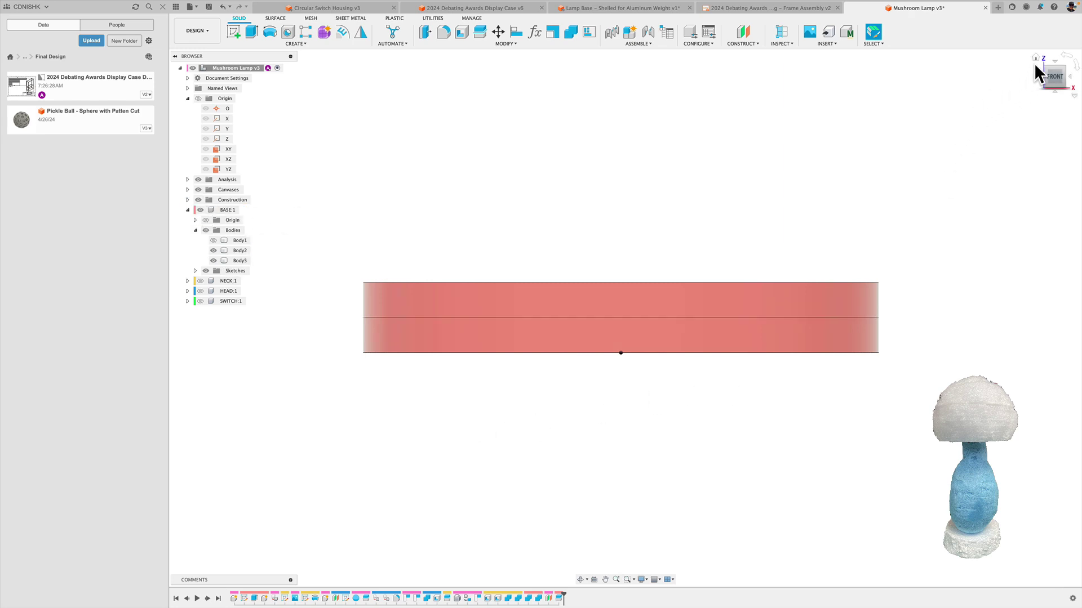
click(1034, 59)
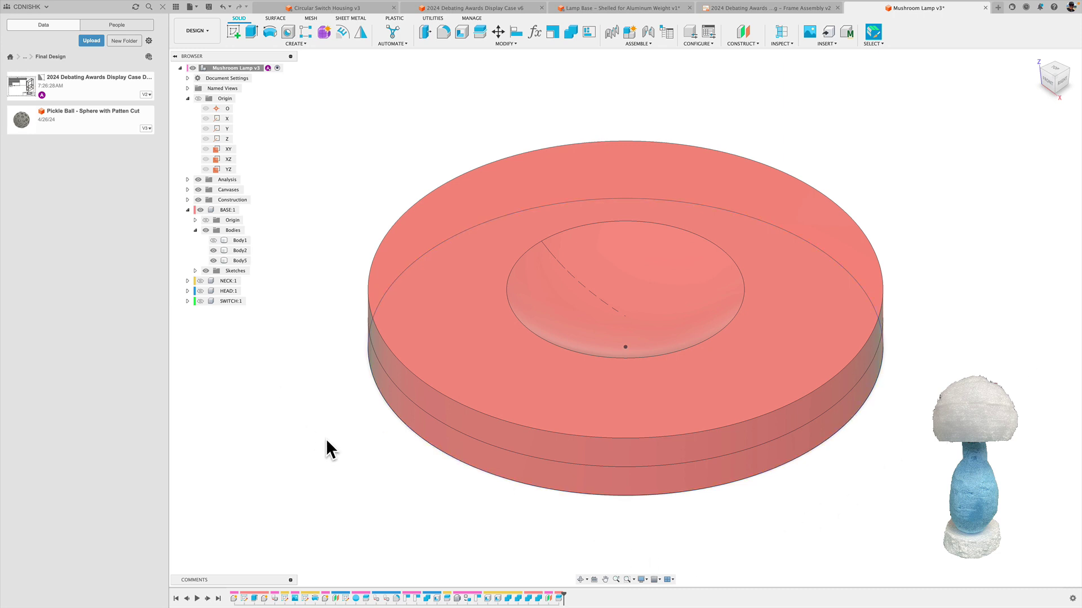
click(213, 260)
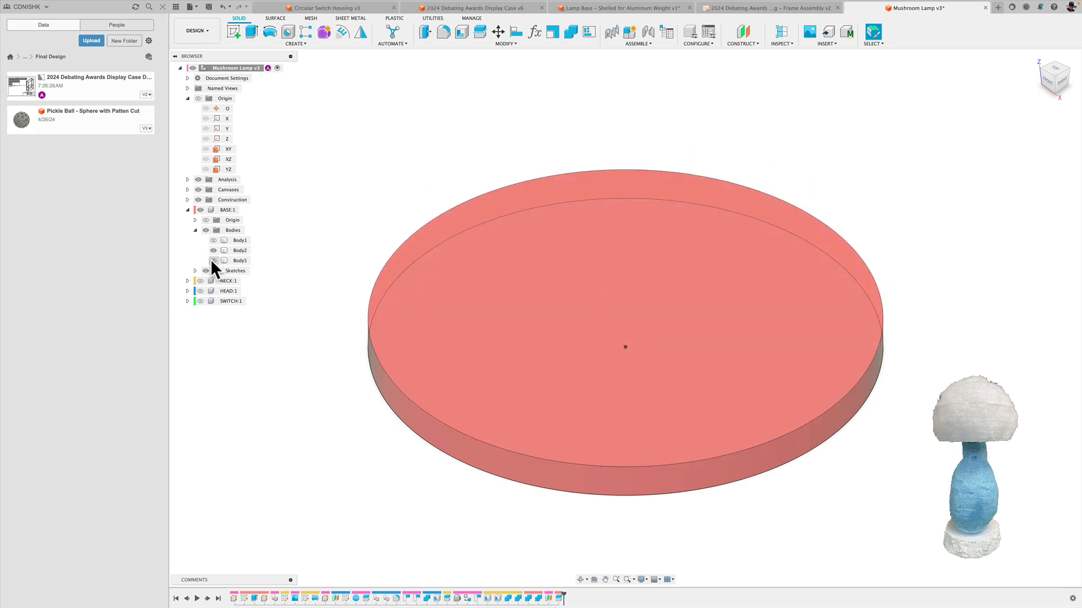
click(213, 250)
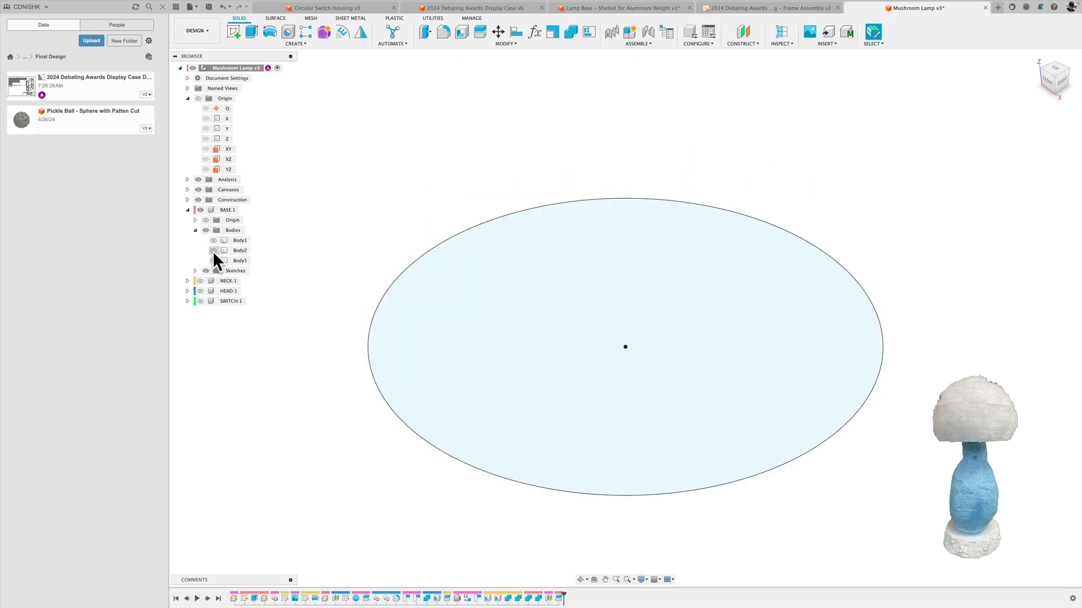
Rename the lower split body as Top and the upper split body as Btm
click(238, 252)
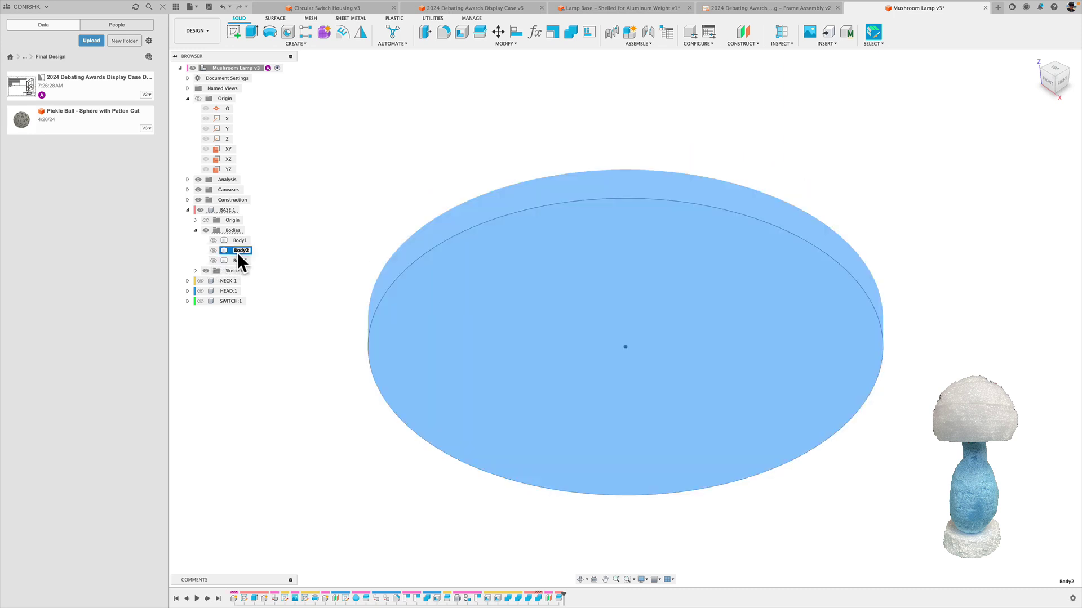
text(Top)
key(Return)
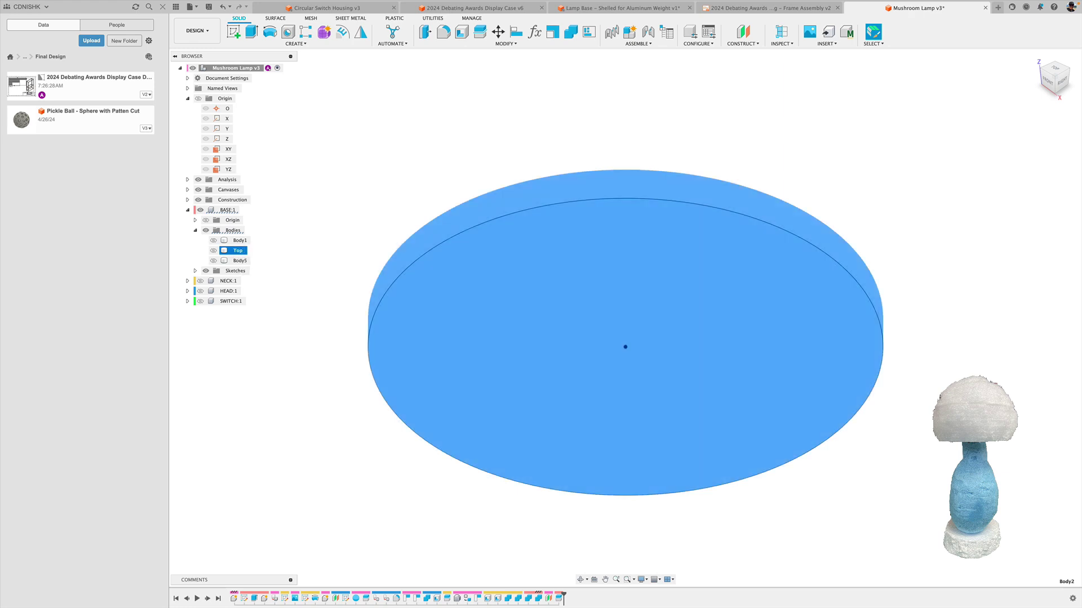
click(237, 261)
click(238, 260)
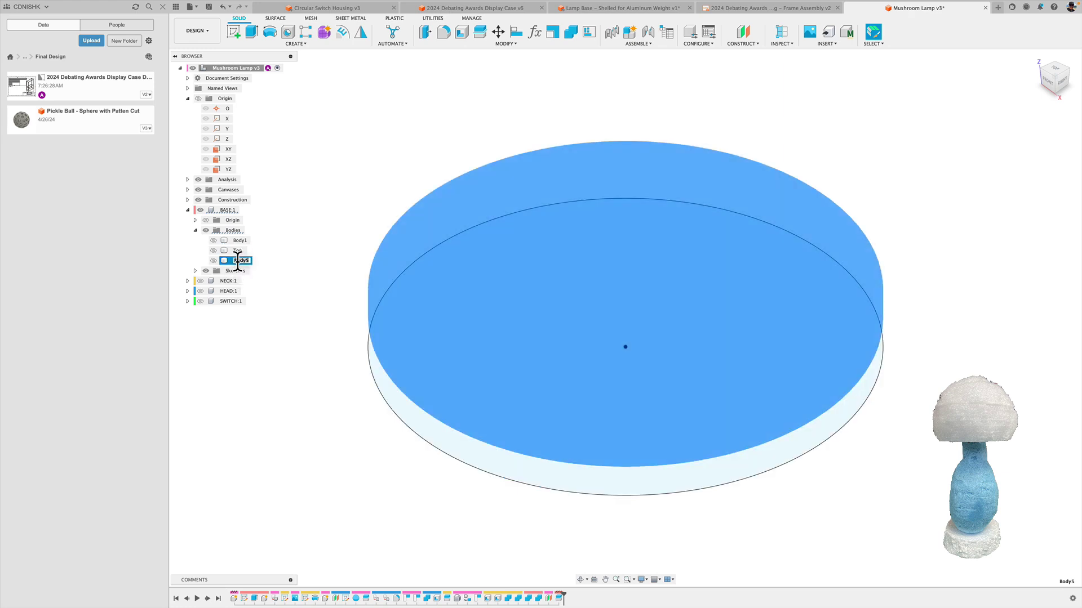
text(Btm)
key(Return)
Show the upper split body and correct the names, calling the upper one Tp and the lower one Bm
click(213, 260)
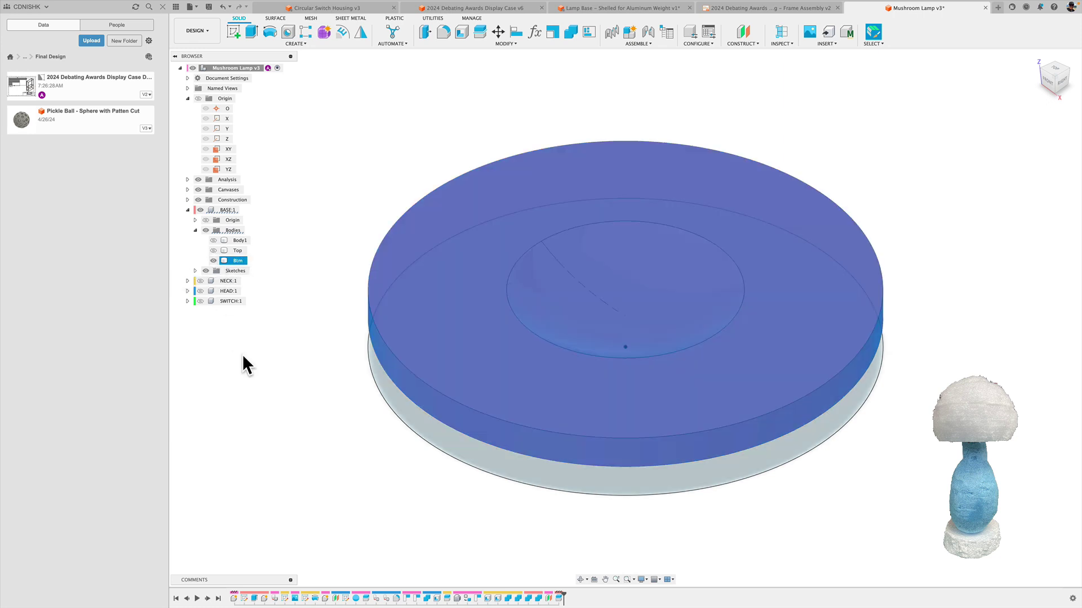
click(239, 343)
click(236, 261)
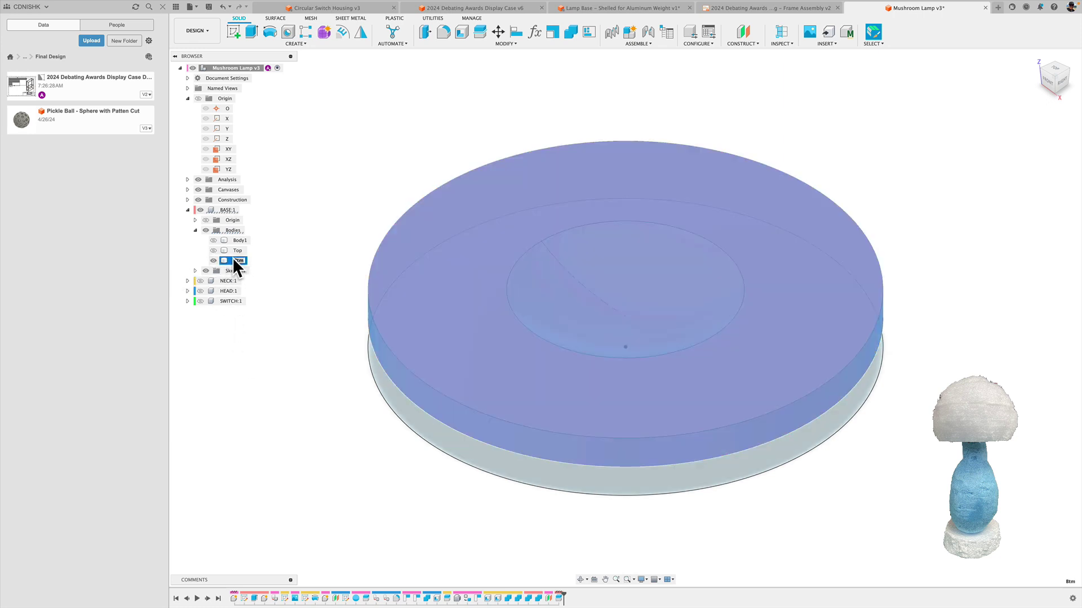
key(Return)
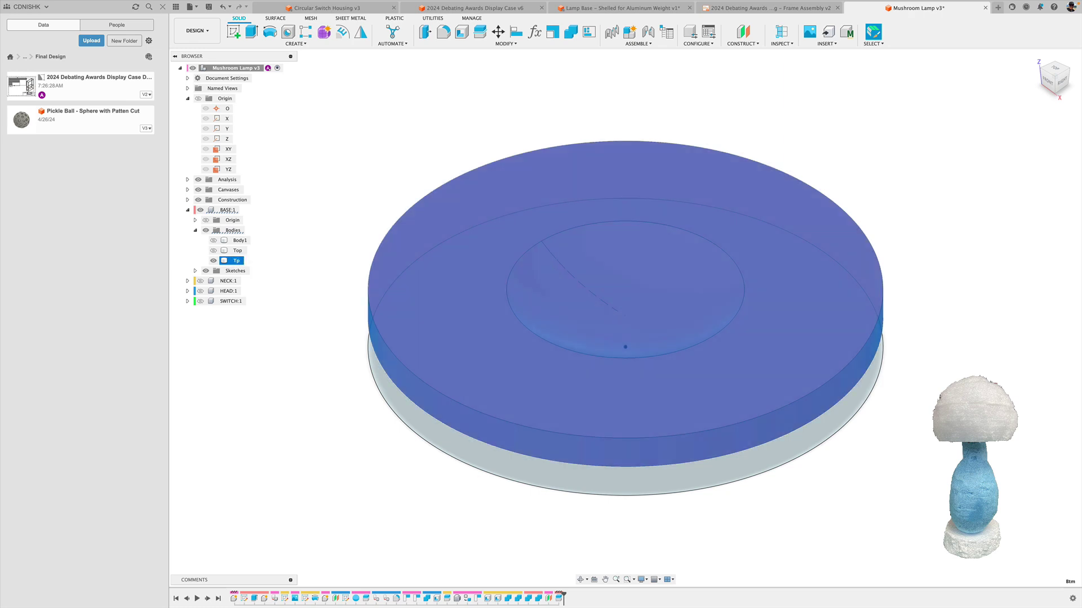
double_click(237, 250)
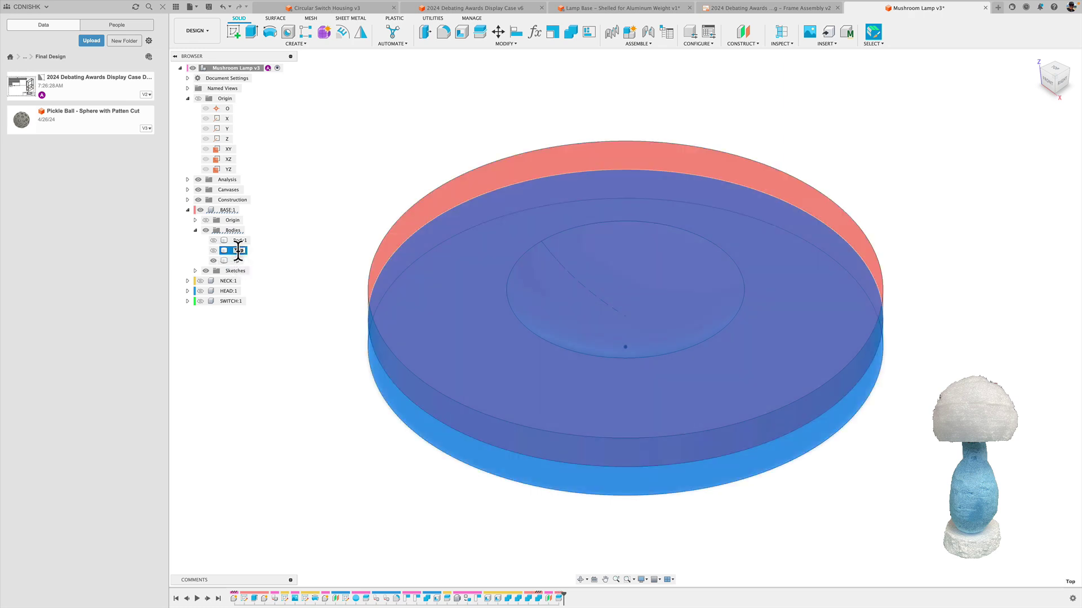
text(Bml)
key(Return)
click(313, 135)
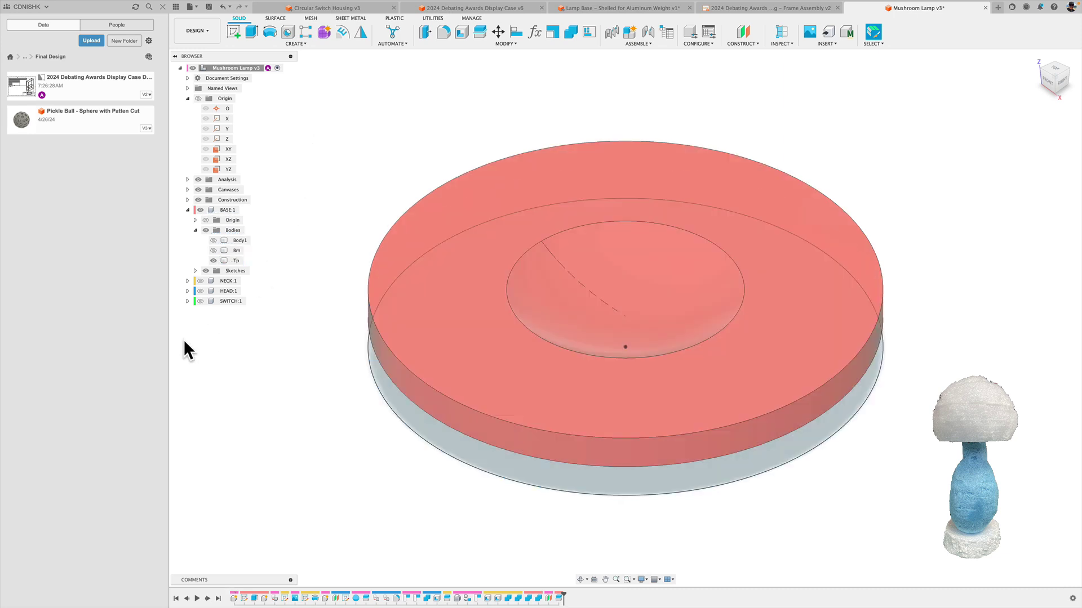
Show the lower body Bm in place of Tp and shell it open at its upper face with a 3 mm inside thickness
click(213, 260)
click(212, 250)
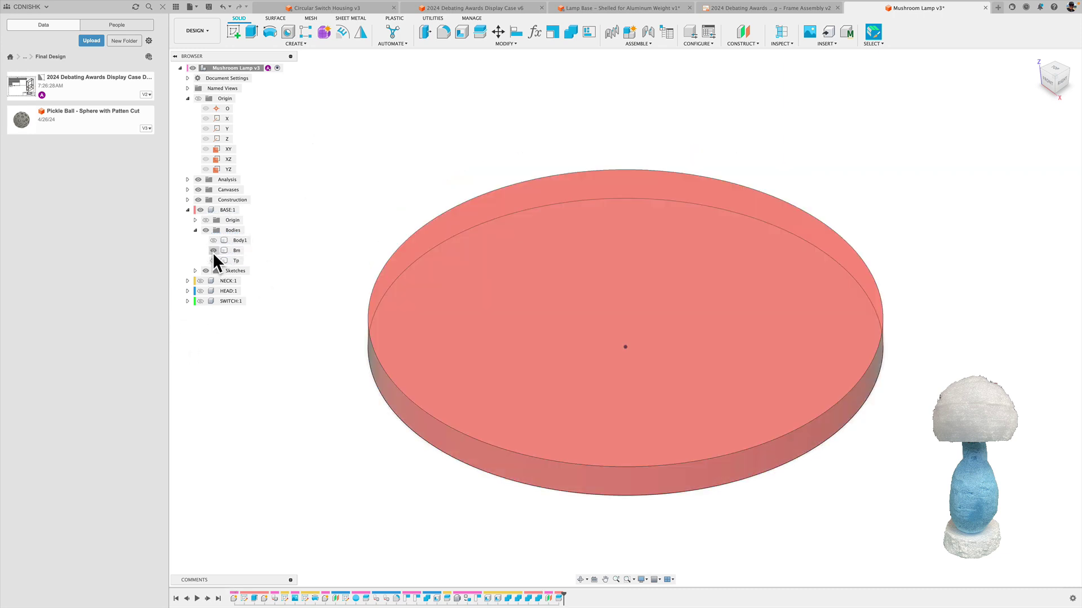
click(465, 43)
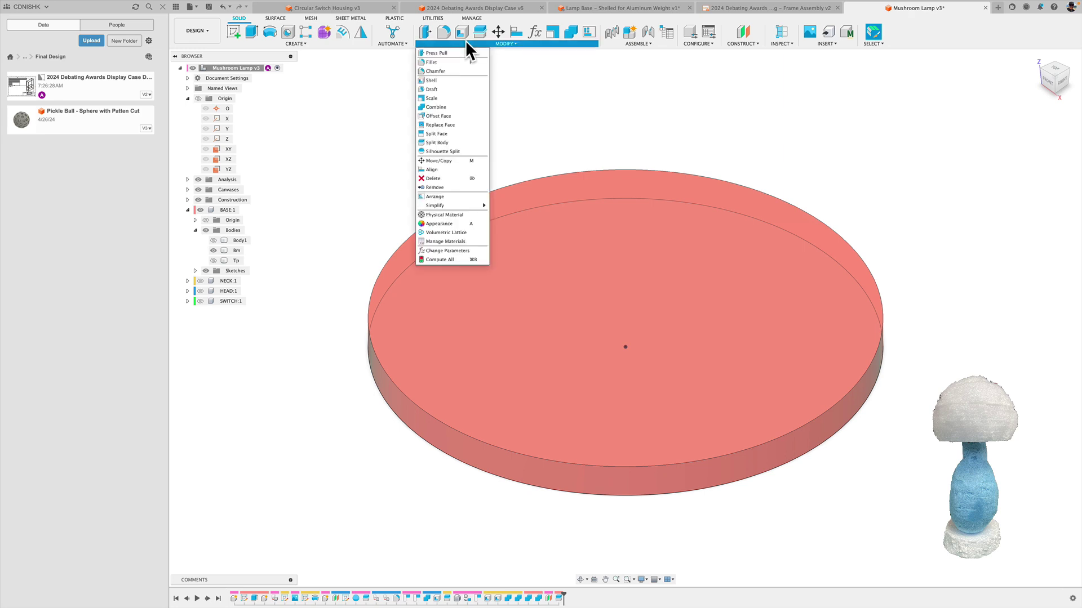
click(441, 82)
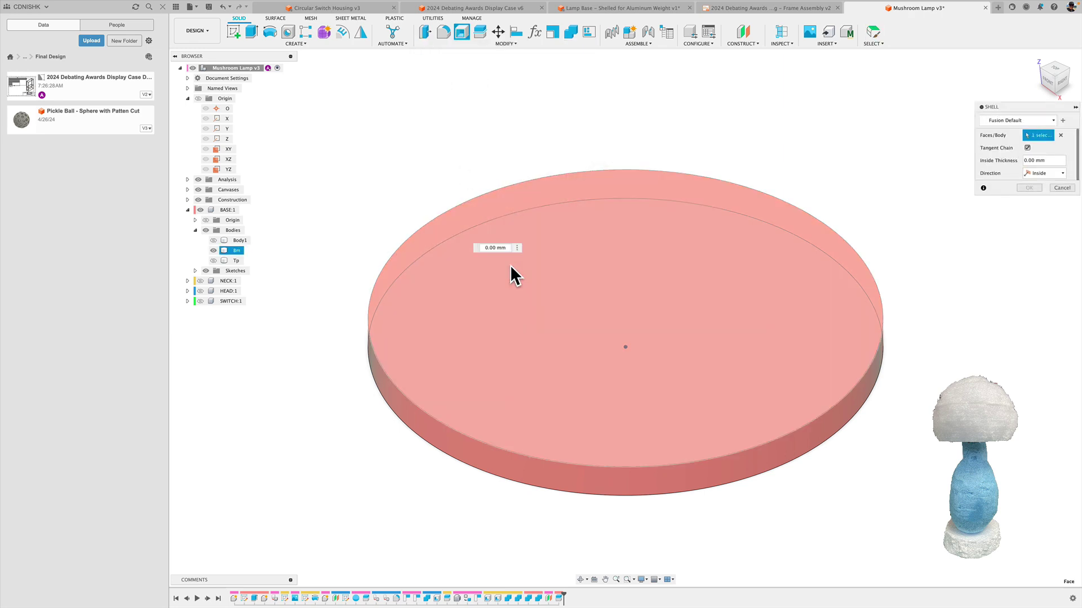
click(509, 265)
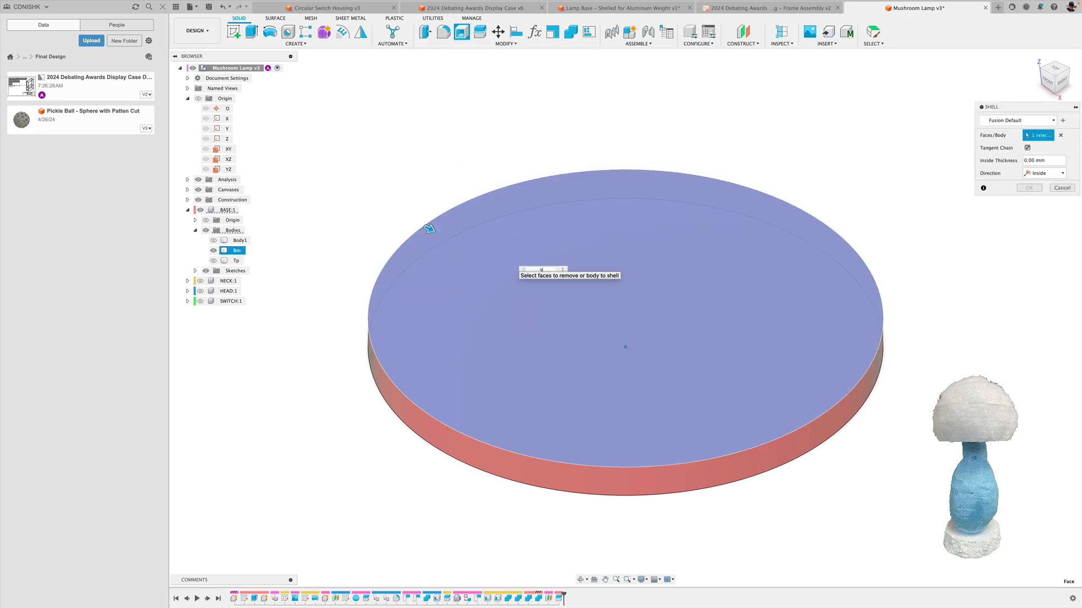
text(3)
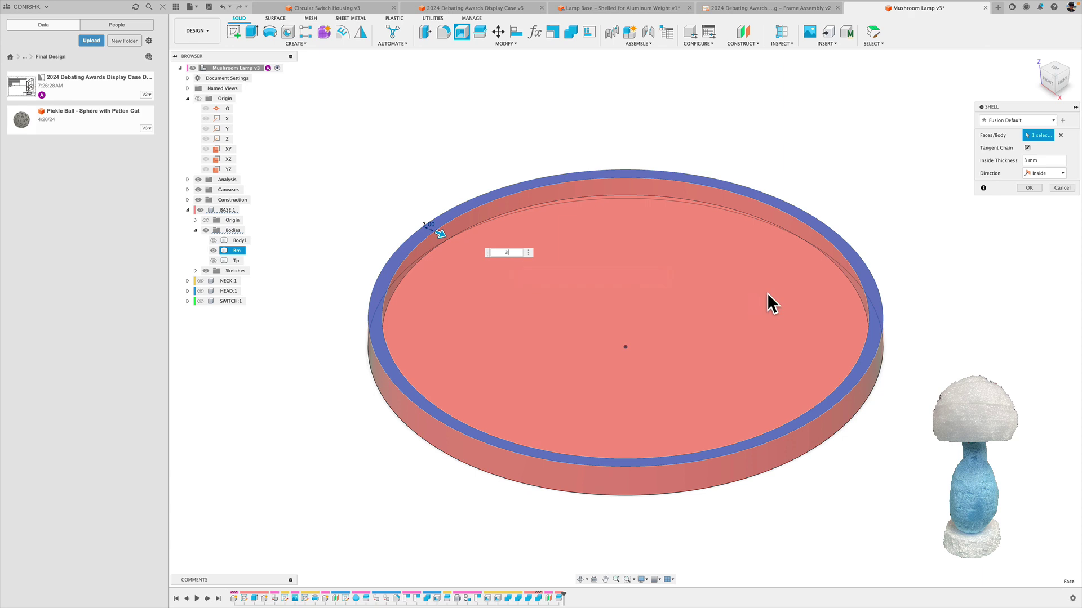
click(1029, 188)
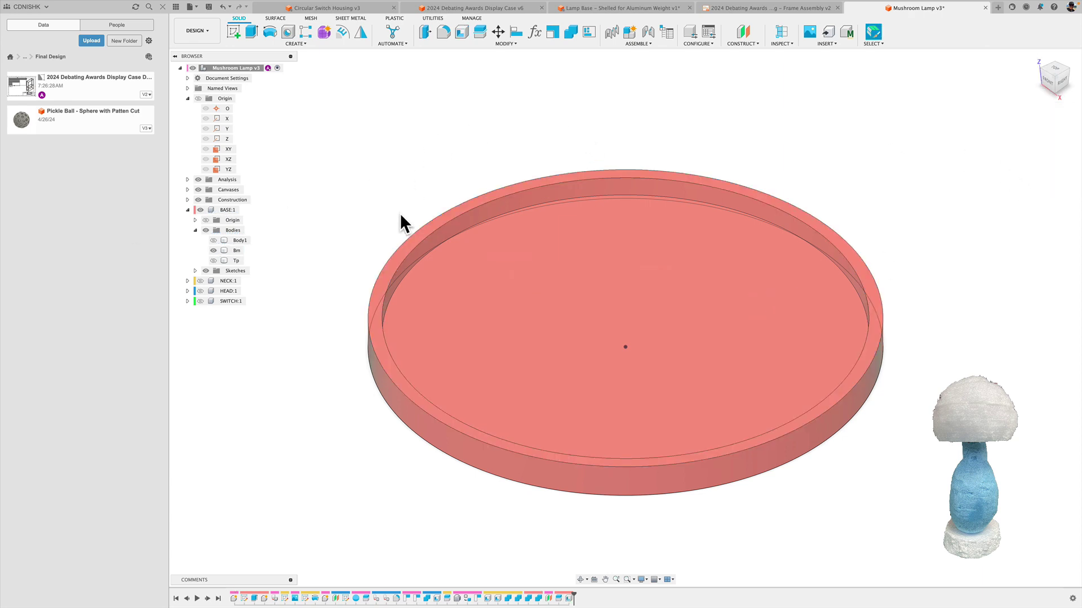
Show the upper body Tp in place of Bm and shell it open at its underside with a 3 mm inside thickness
click(213, 250)
click(213, 260)
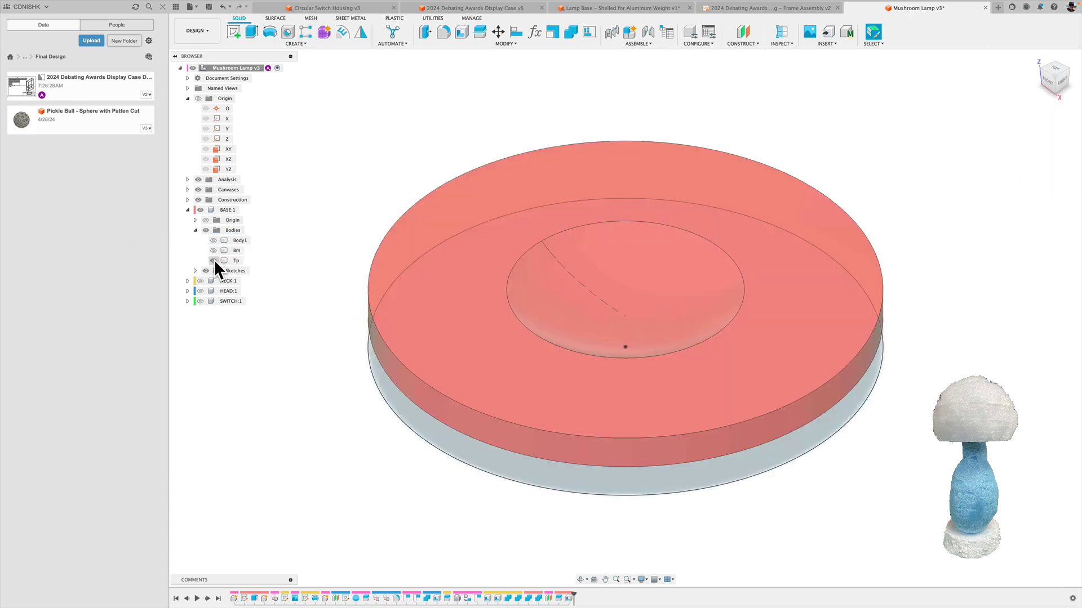
click(442, 43)
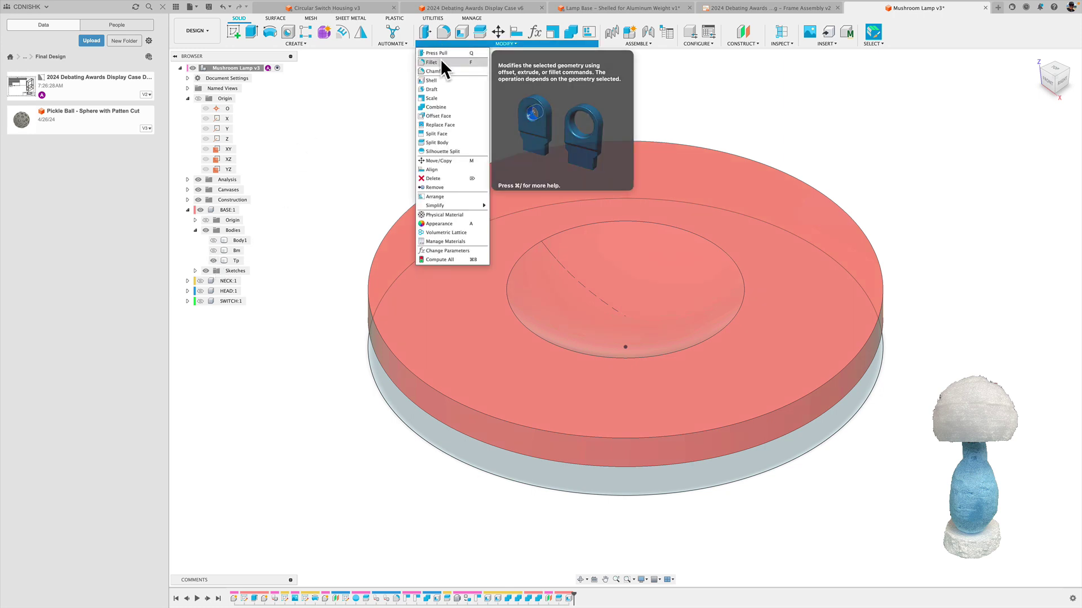
click(432, 81)
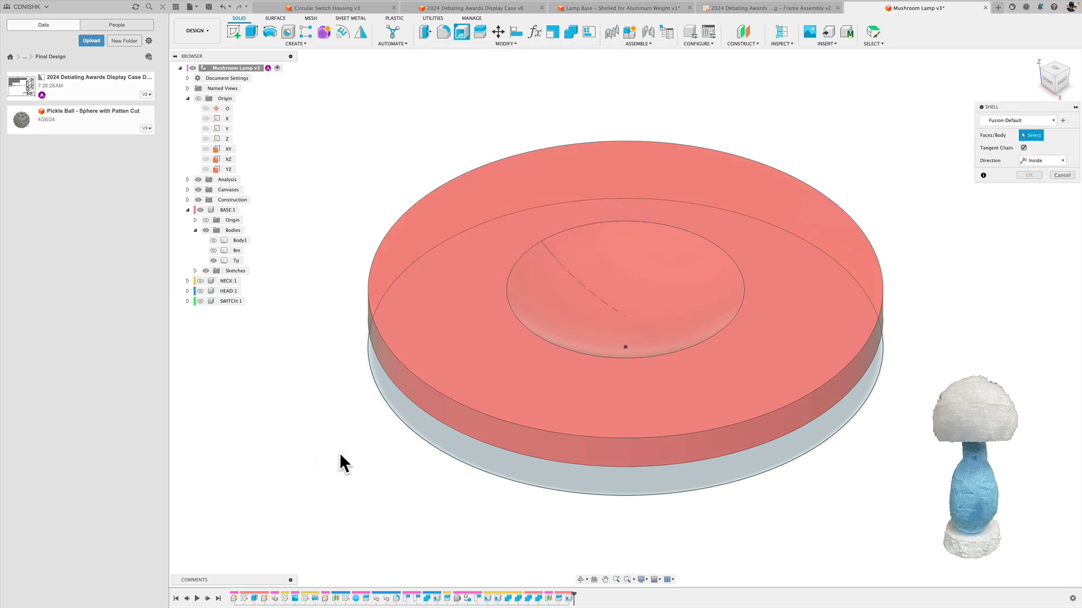
shift+middle_drag(340, 454, 345, 404)
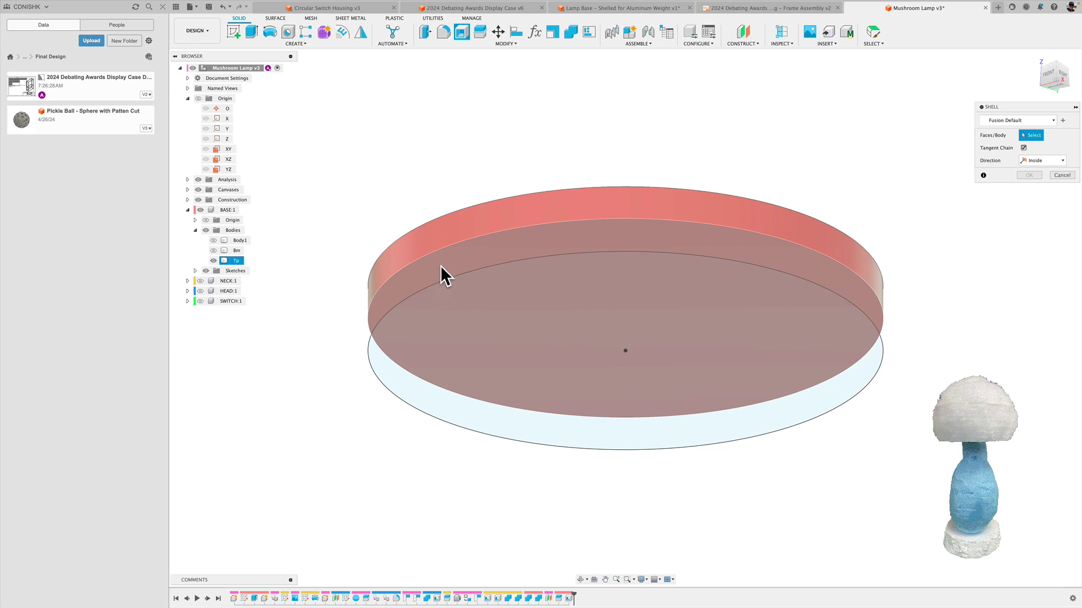
click(440, 265)
text(3)
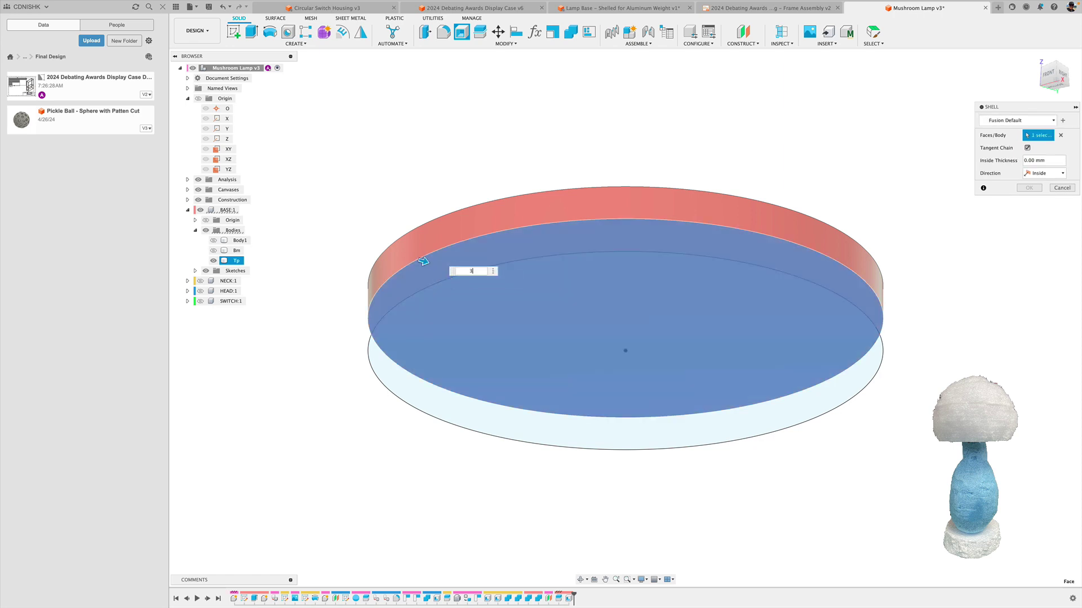
key(Return)
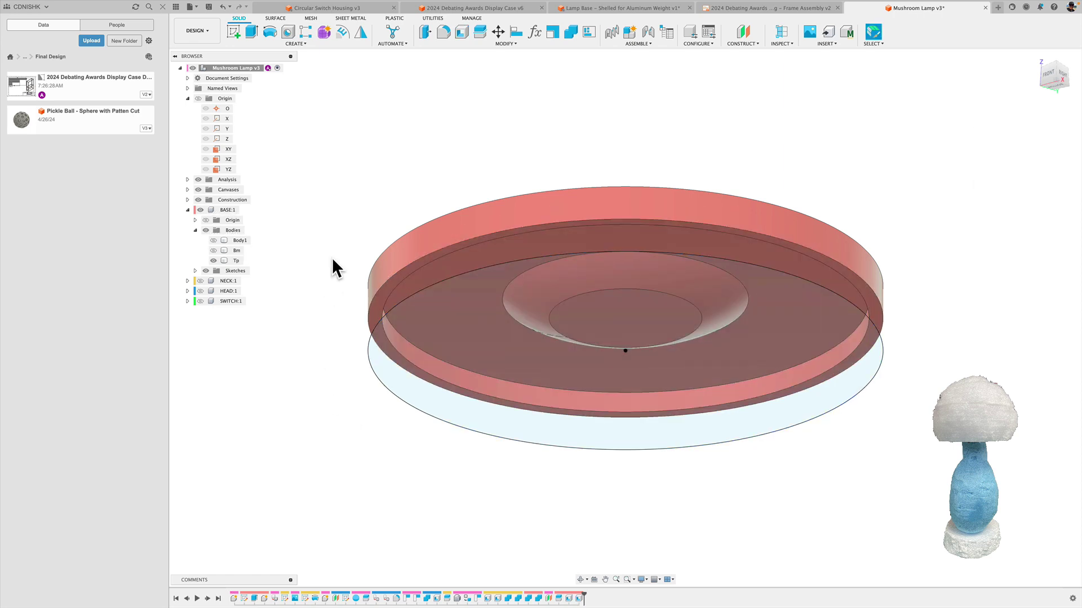
Hide the base component's sketches and show both shelled bodies, Tp and Bm, together
click(417, 398)
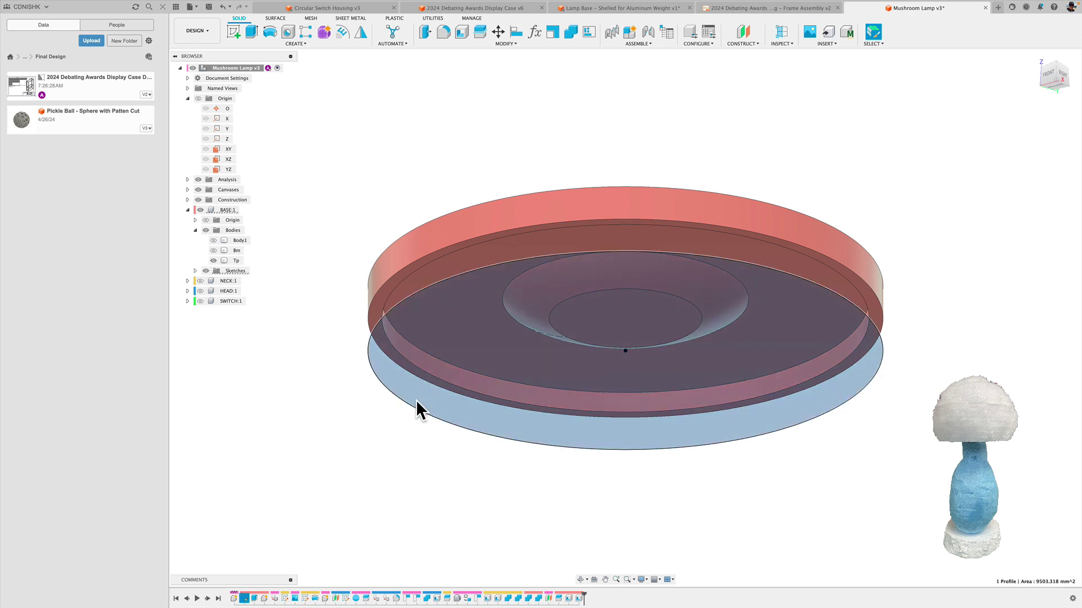
click(205, 271)
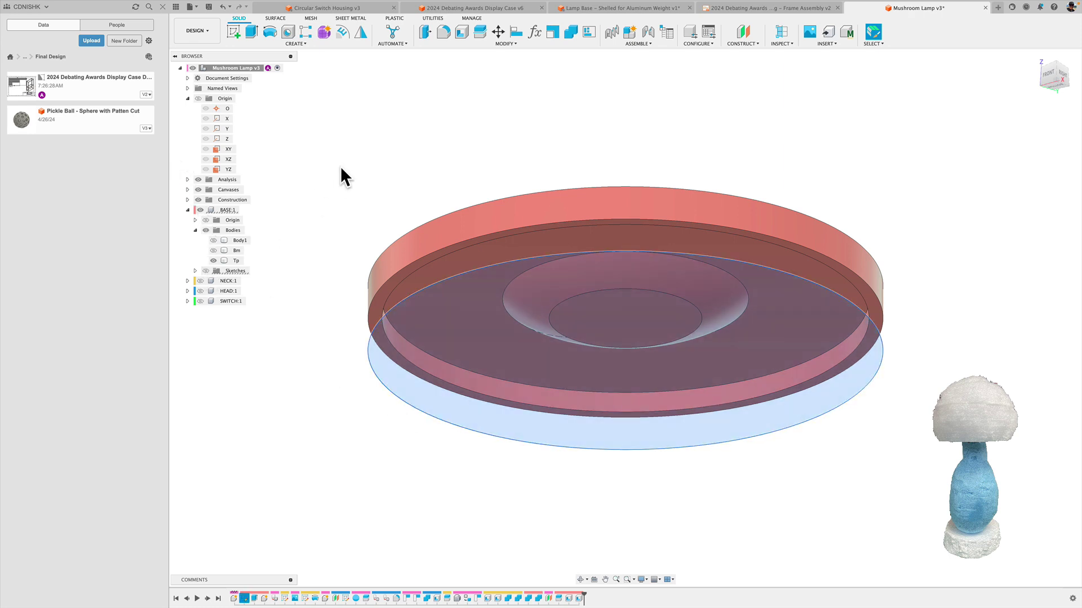
click(213, 260)
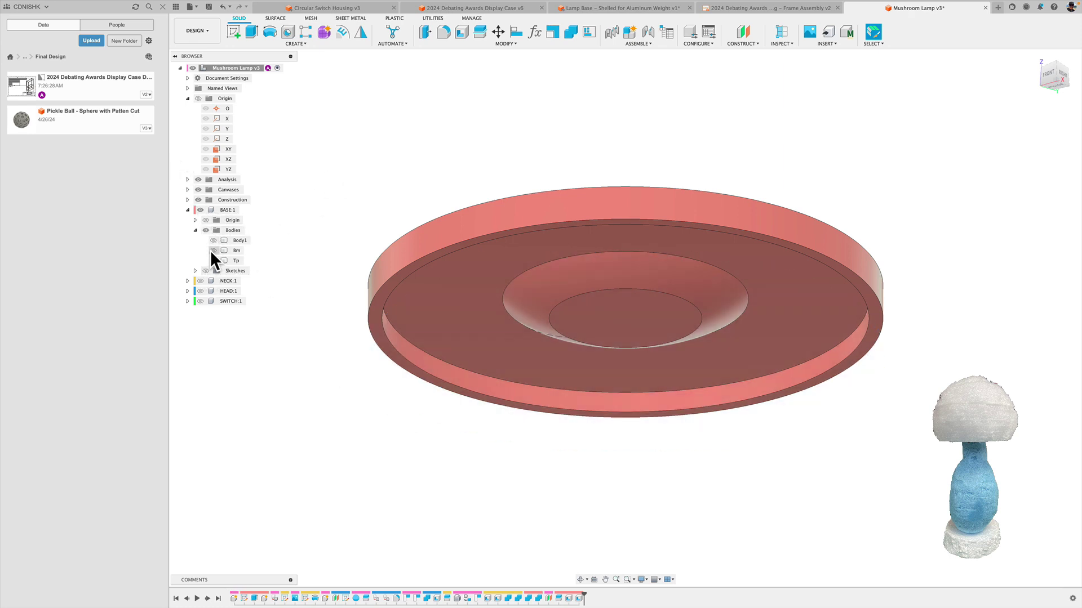
click(213, 250)
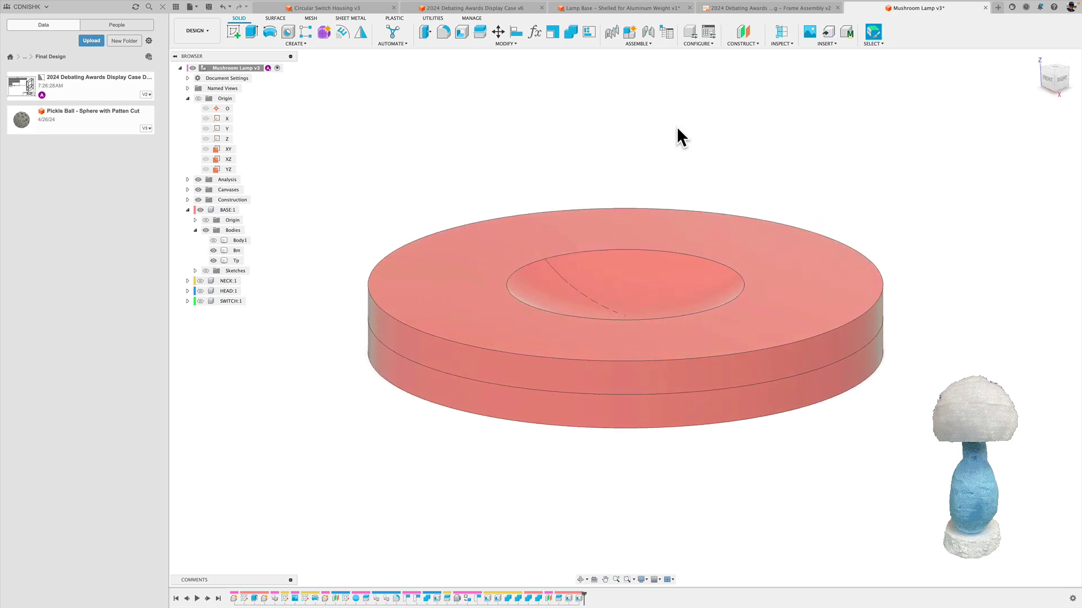
click(858, 264)
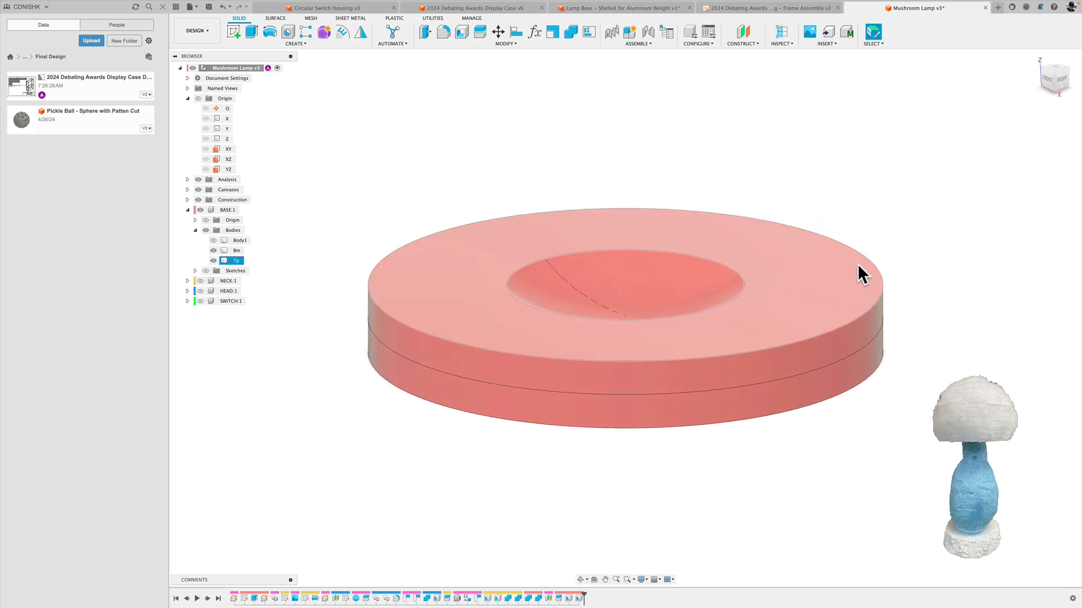
key(Escape)
Hide the base's upper body Tp to expose the inside of the shelled lower body Bm
click(1052, 72)
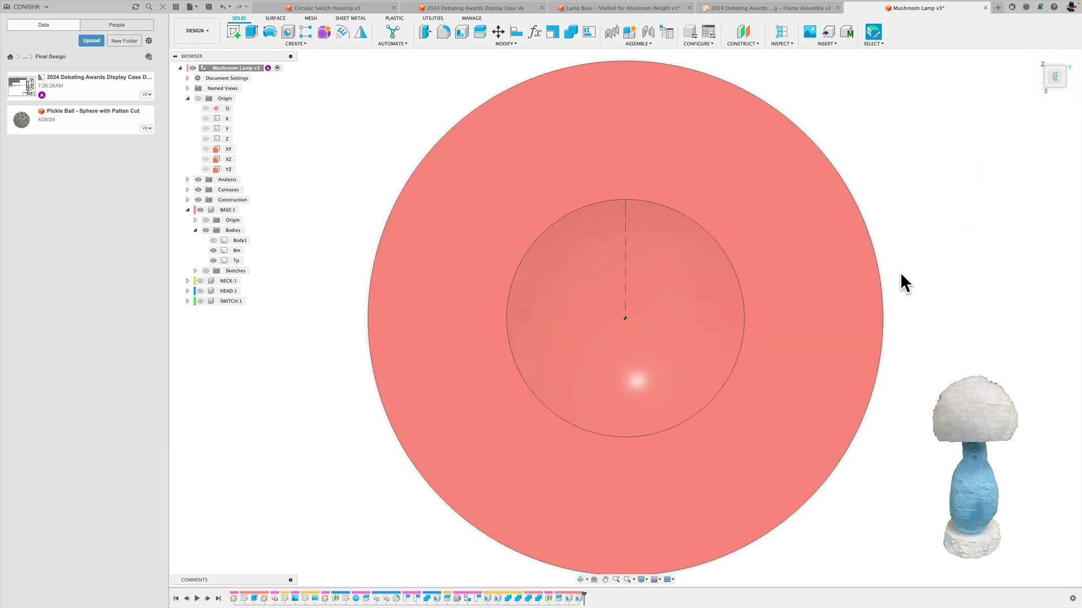
middle_drag(900, 272, 874, 273)
scroll(529, 372, down, 2)
click(528, 372)
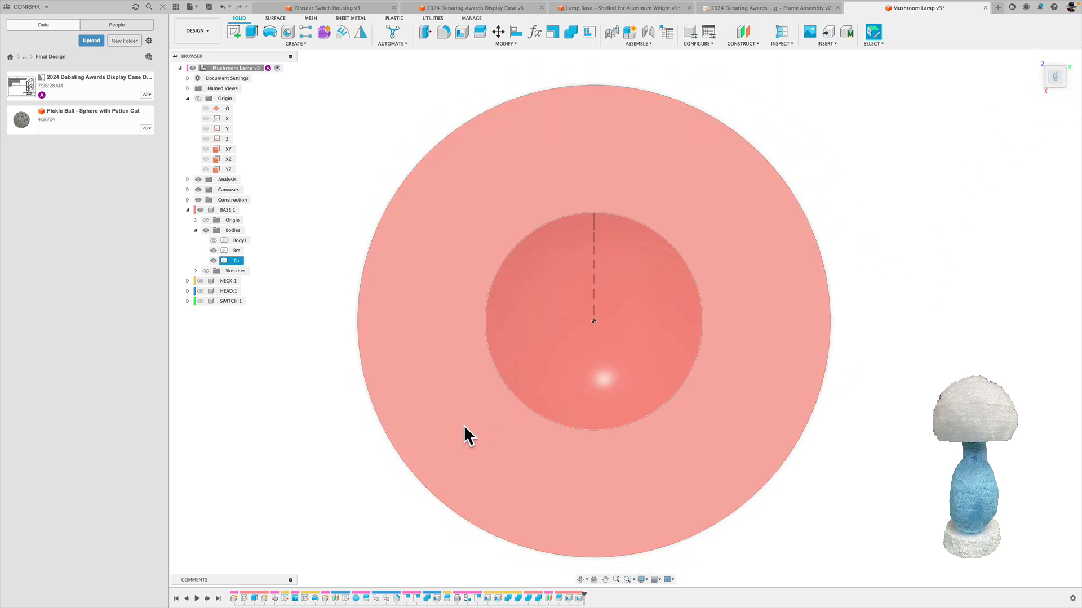
key(Escape)
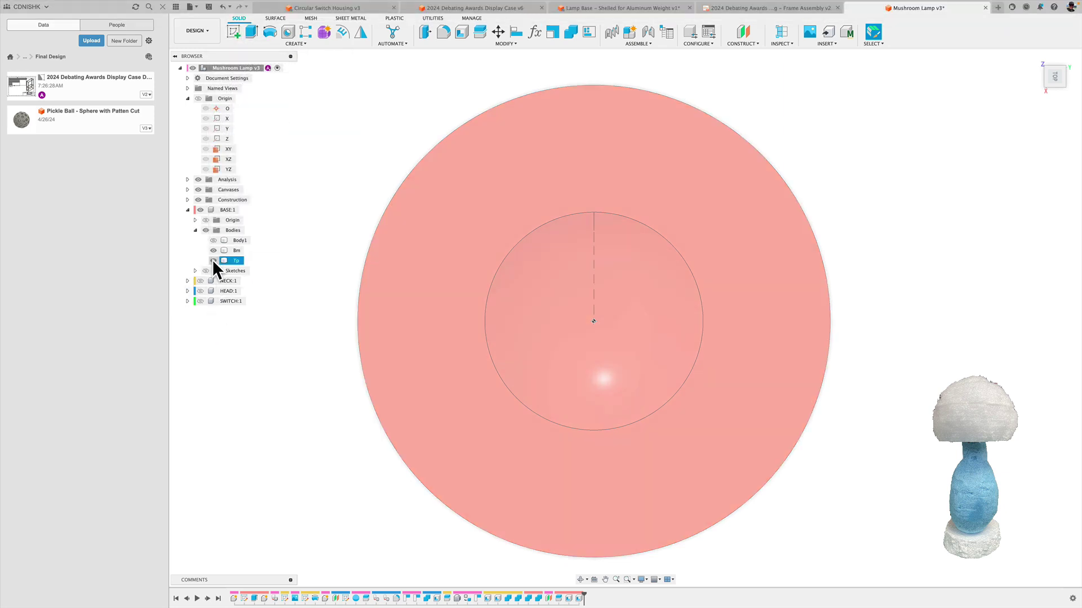
click(213, 260)
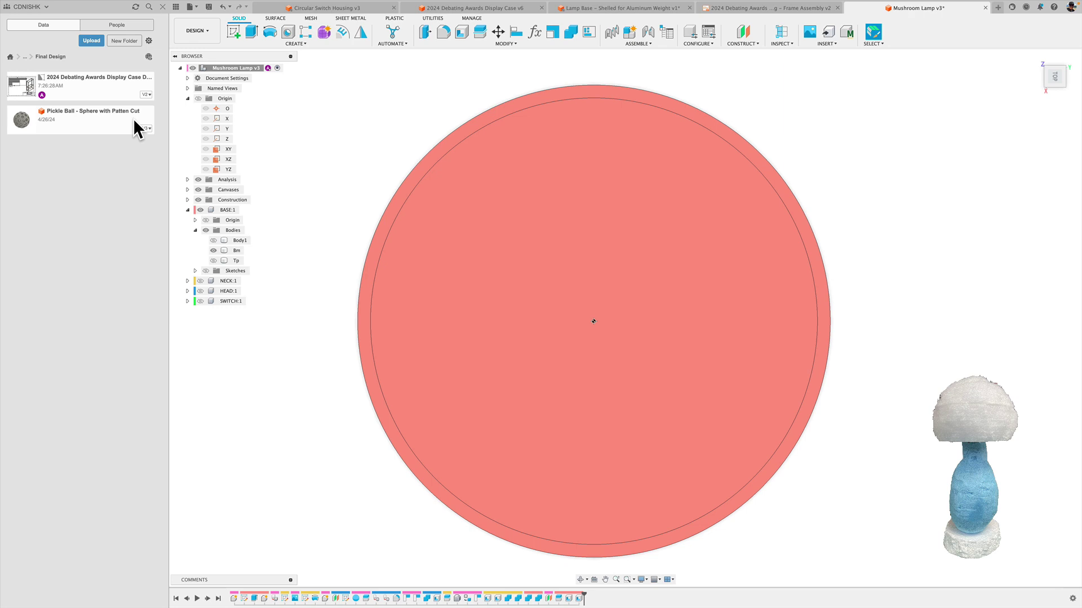
Sketch a circle 8 mm in diameter at the centre of the lower body's inside floor
key(c)
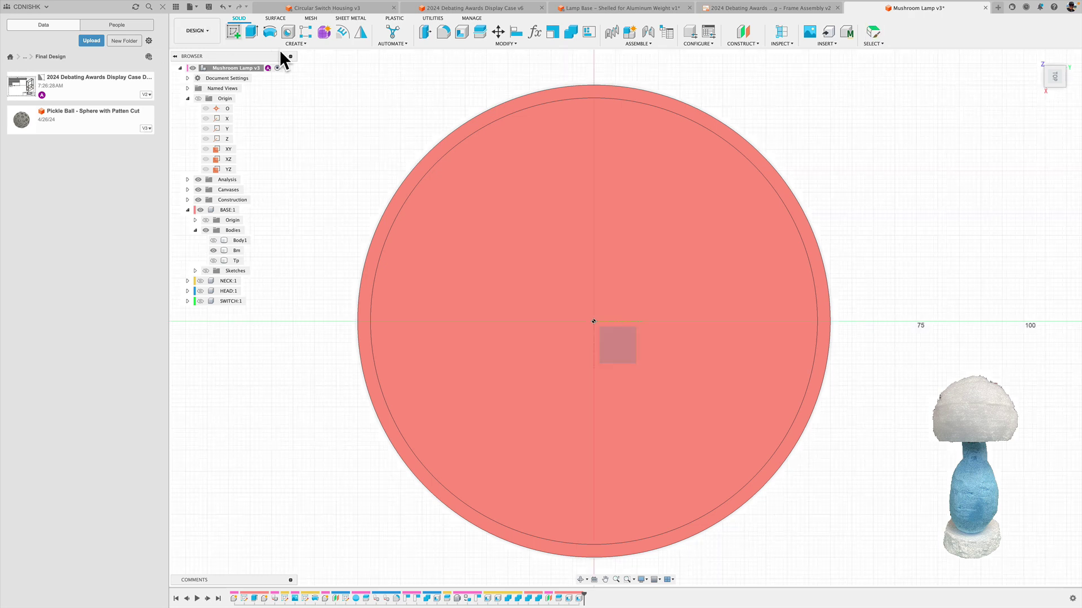
click(595, 322)
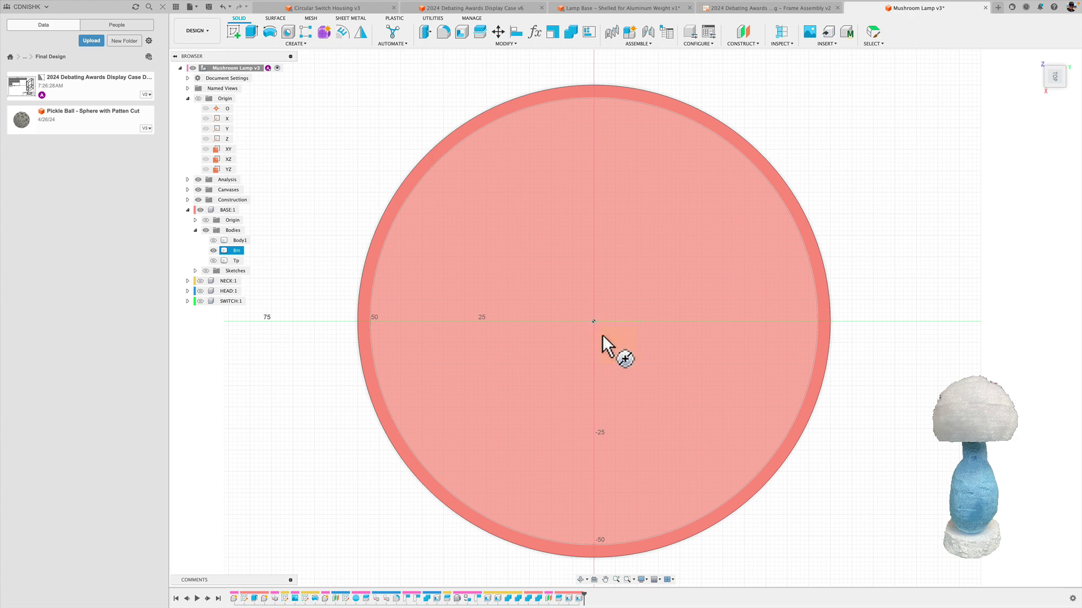
mouse_move(559, 341)
shift+middle_down()
mouse_move(582, 306)
mouse_move(597, 314)
shift+middle_up()
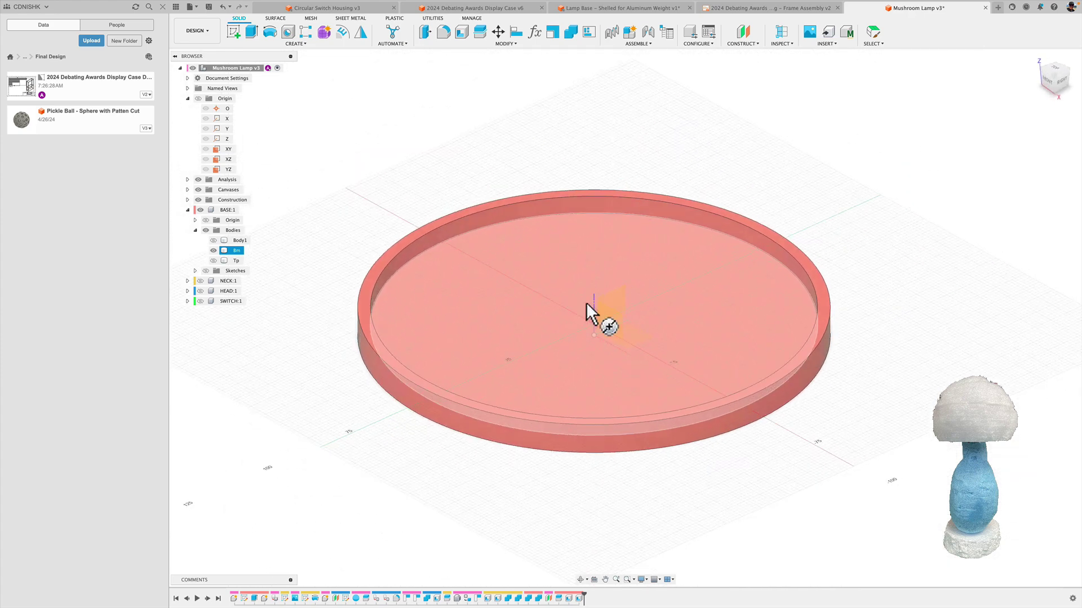
click(589, 367)
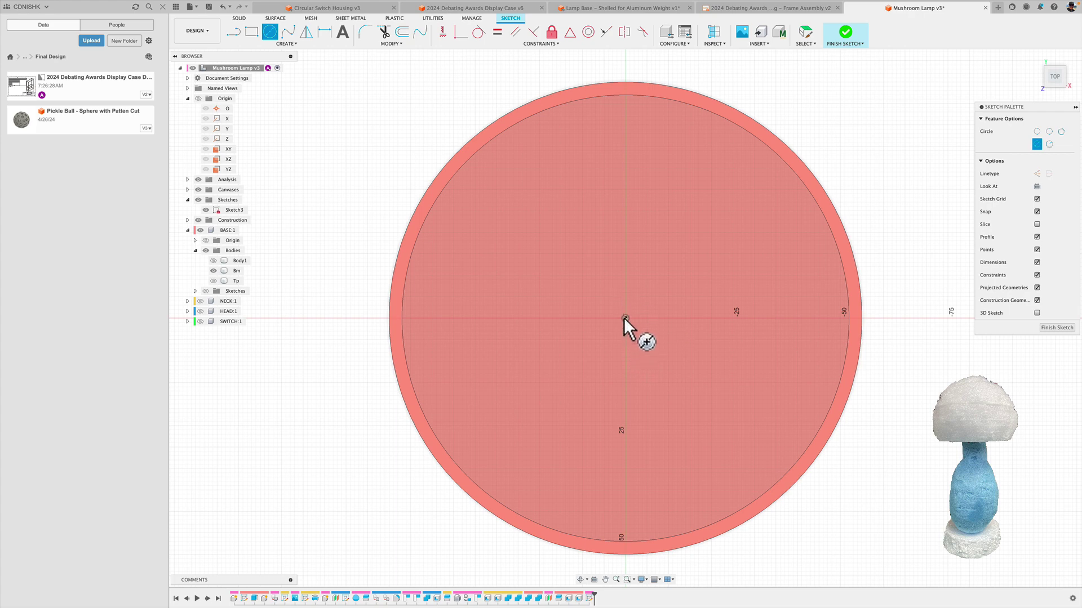
click(626, 318)
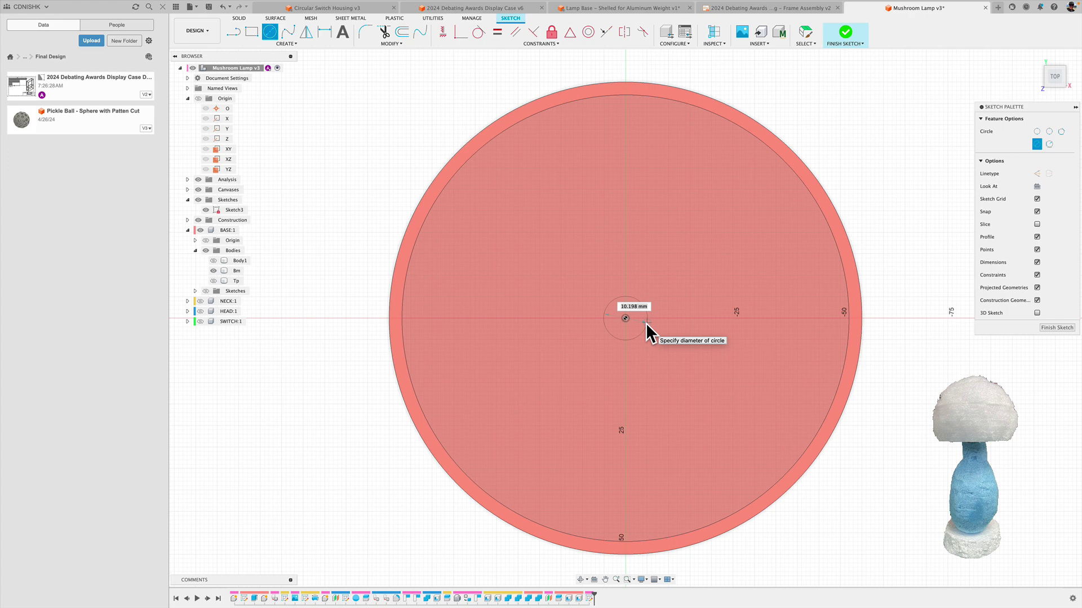
text(8)
key(Return)
key(Escape)
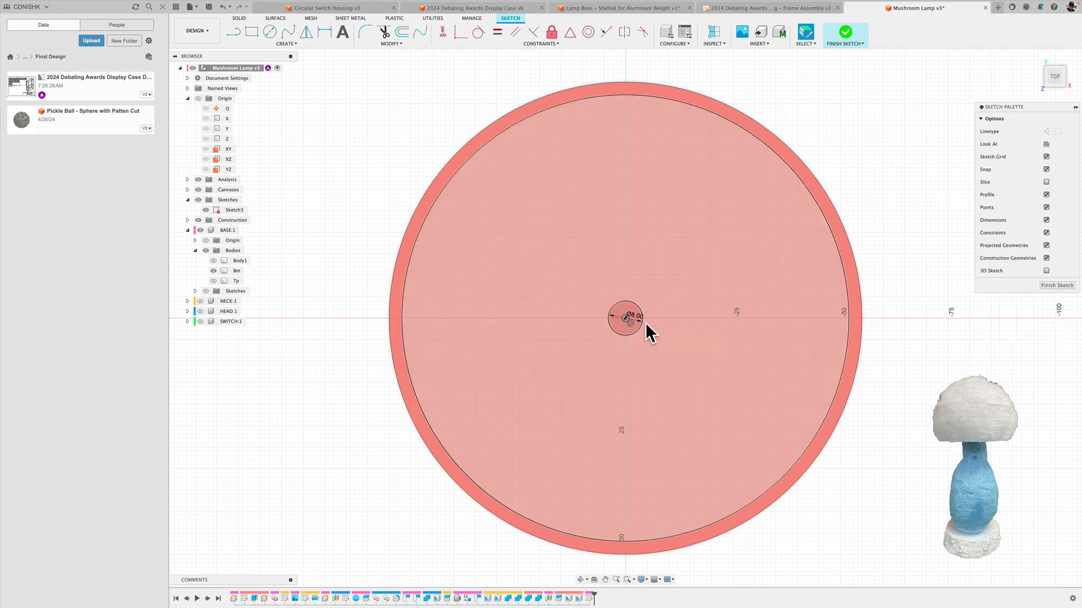
Show upper body Tp in place of Bm and start extruding the 8 mm circle from the flat central face of Tp's underside
shift+middle_drag(626, 322, 654, 248)
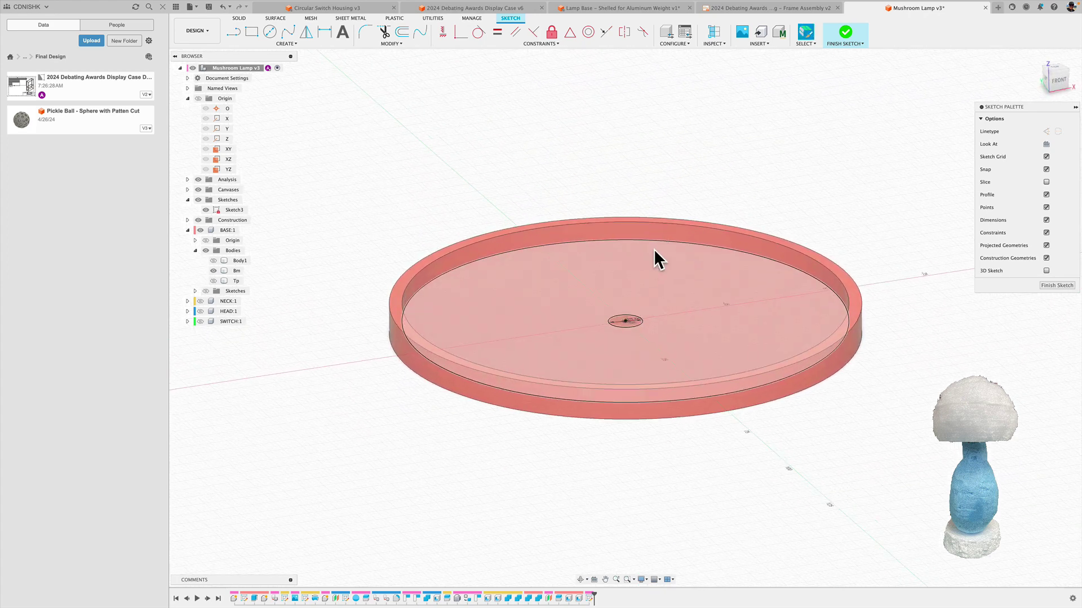
key(e)
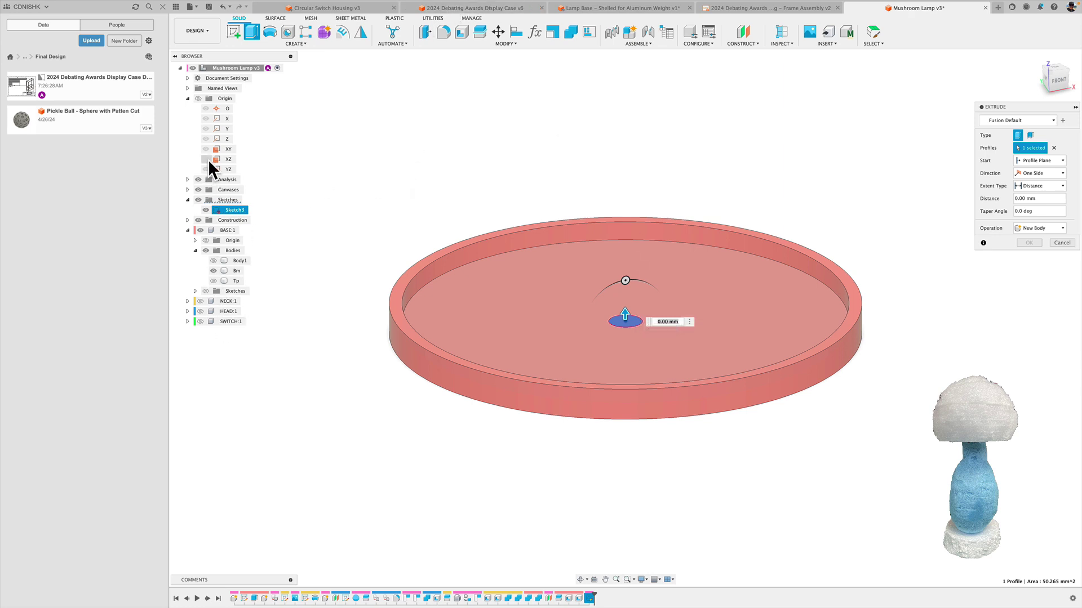
click(213, 271)
click(212, 280)
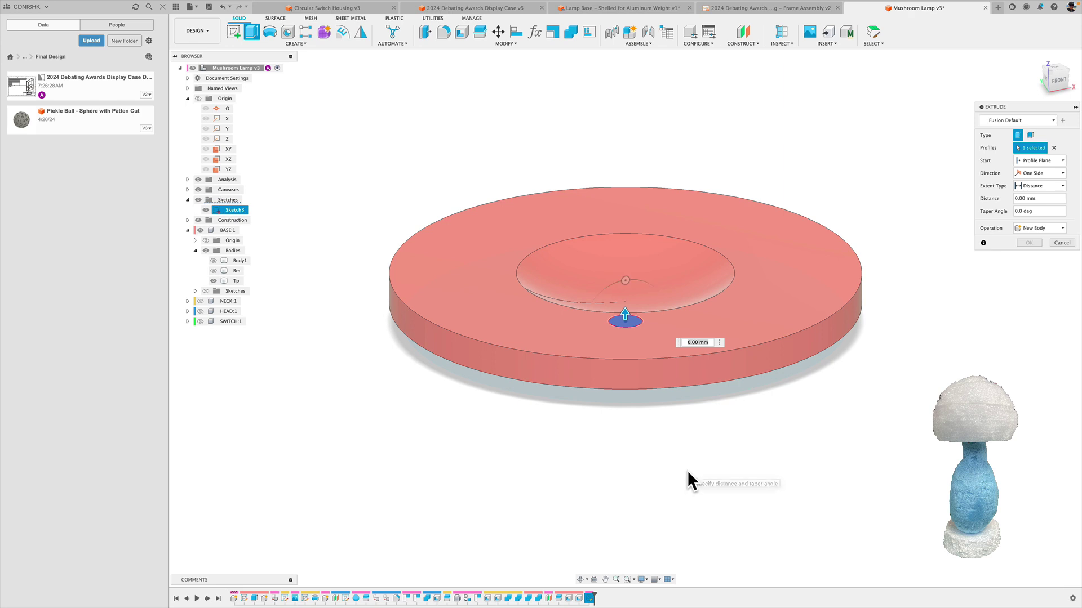
shift+middle_drag(687, 469, 688, 434)
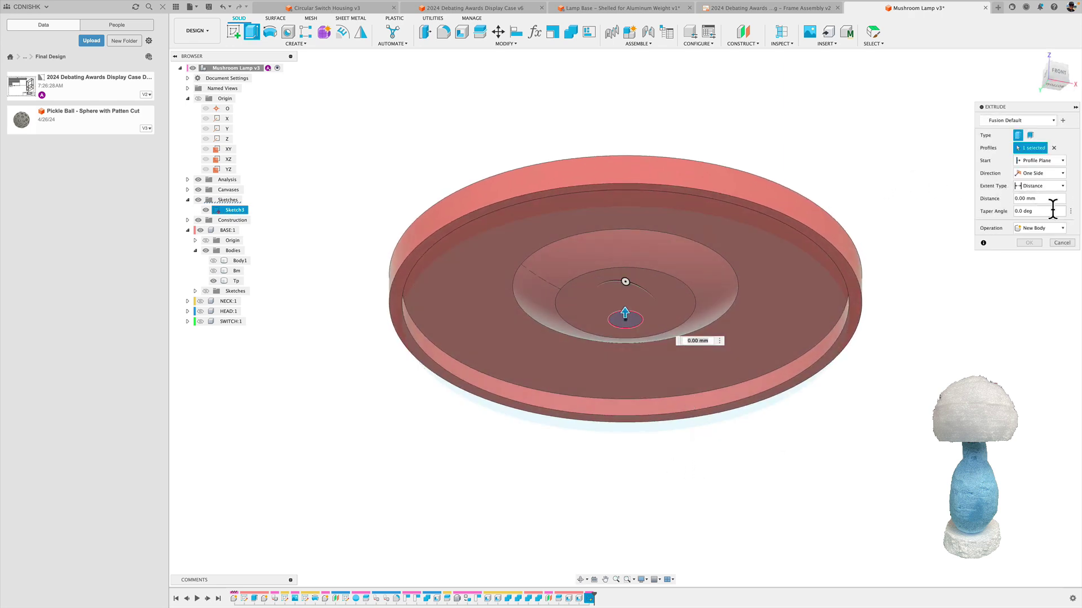
click(1036, 161)
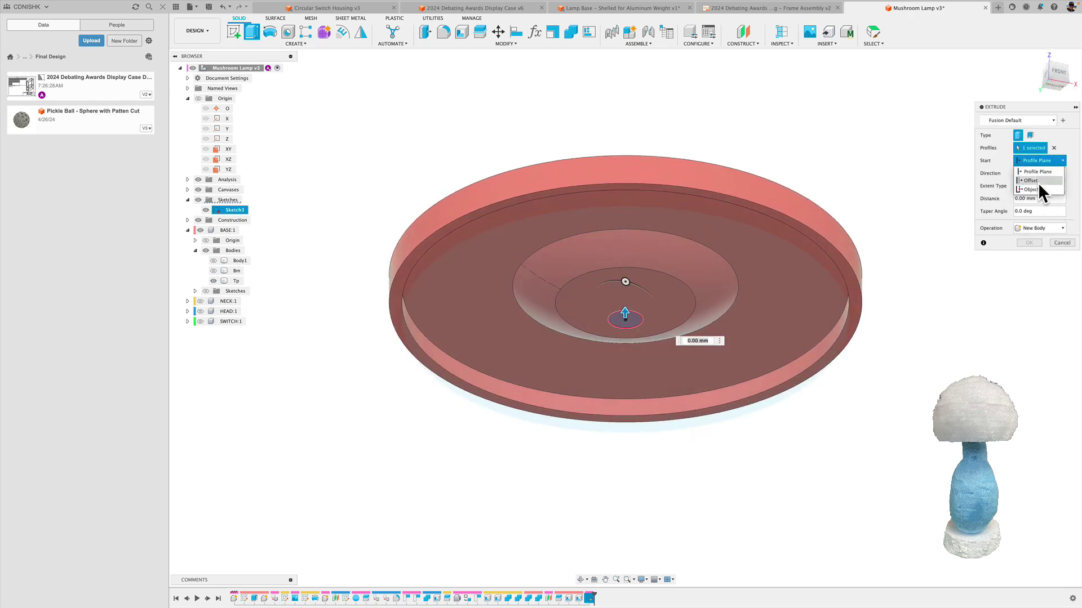
click(1037, 188)
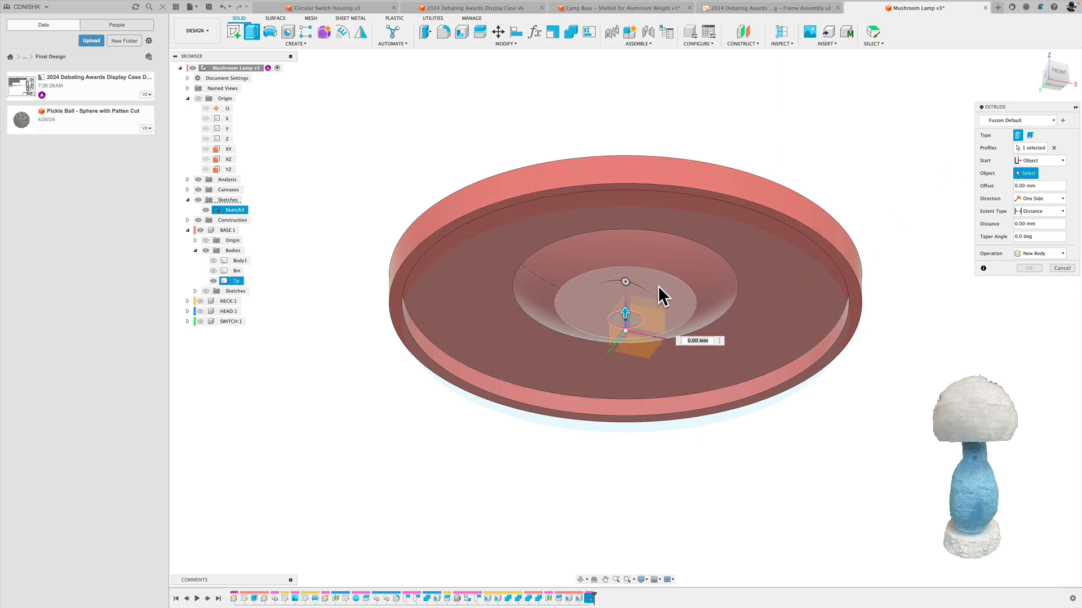
click(658, 286)
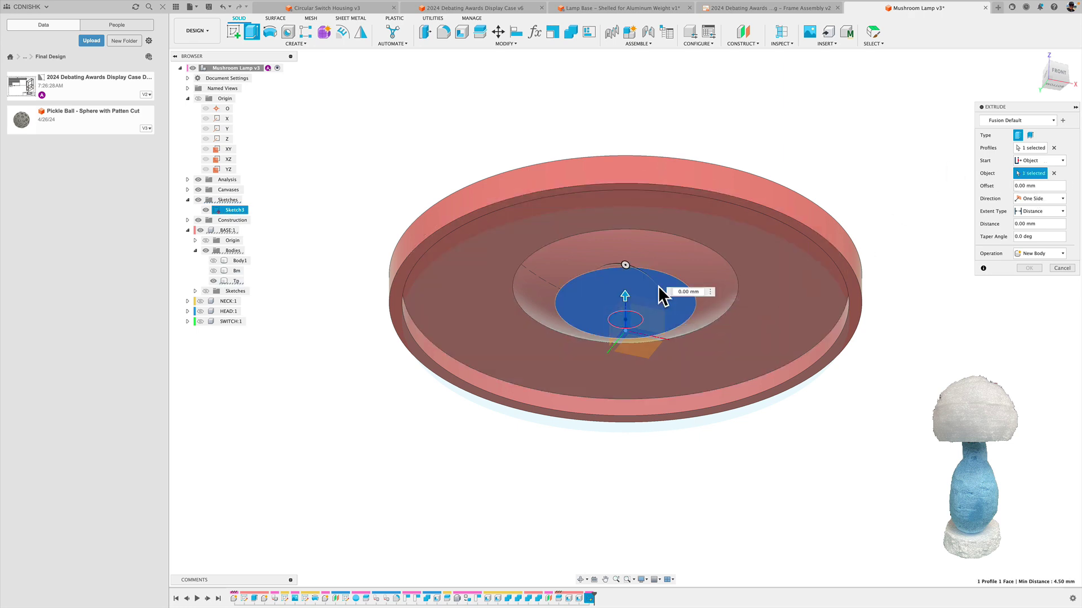
Show the complete neck with both halves and extend the circle's cut upward to 180 mm
click(1061, 72)
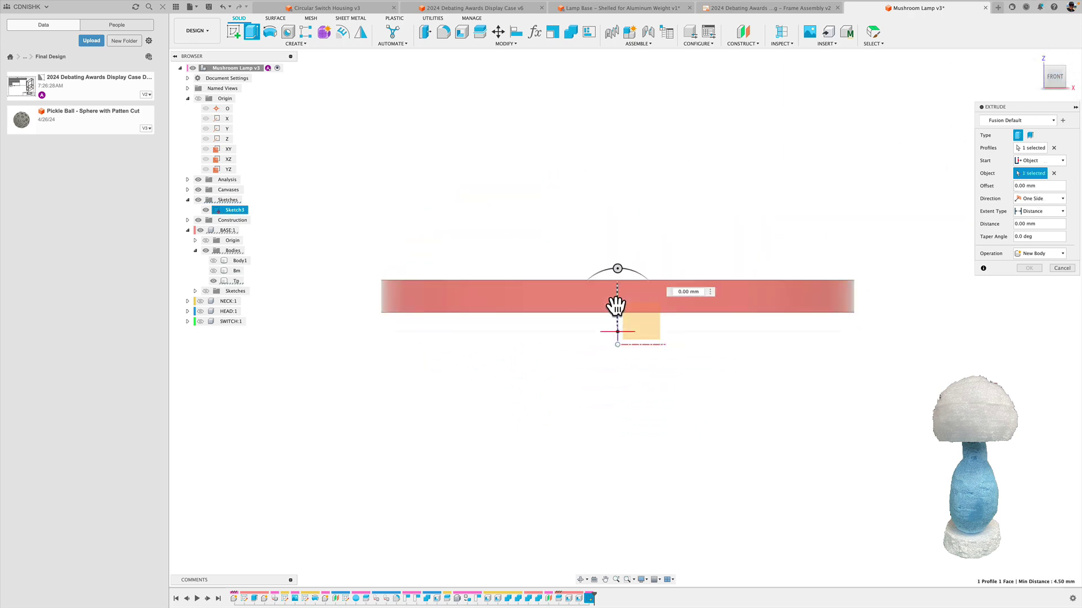
drag(615, 304, 617, 232)
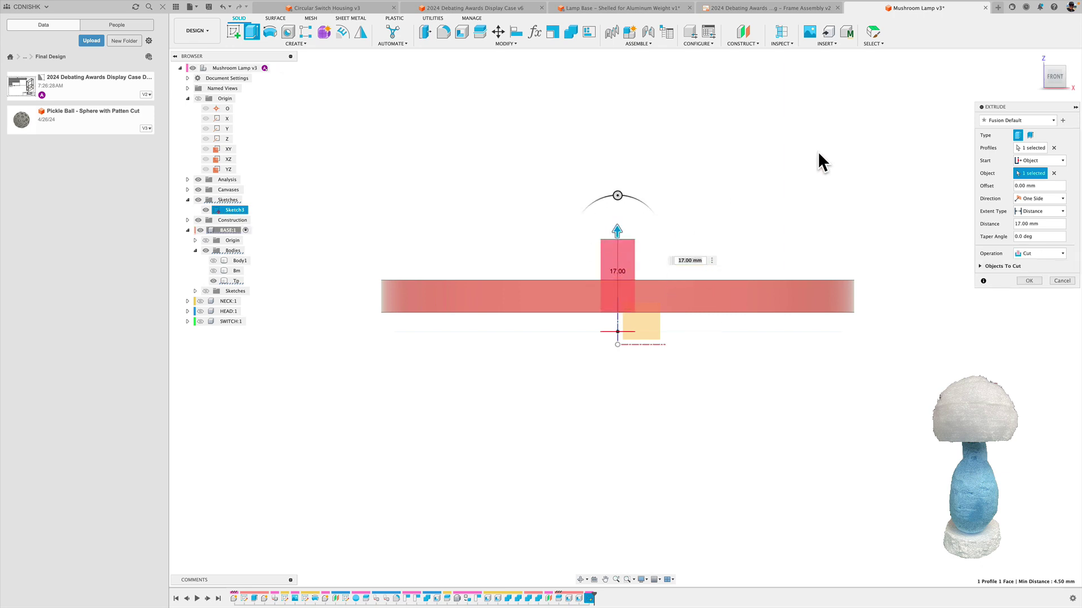
shift+middle_drag(796, 193, 806, 230)
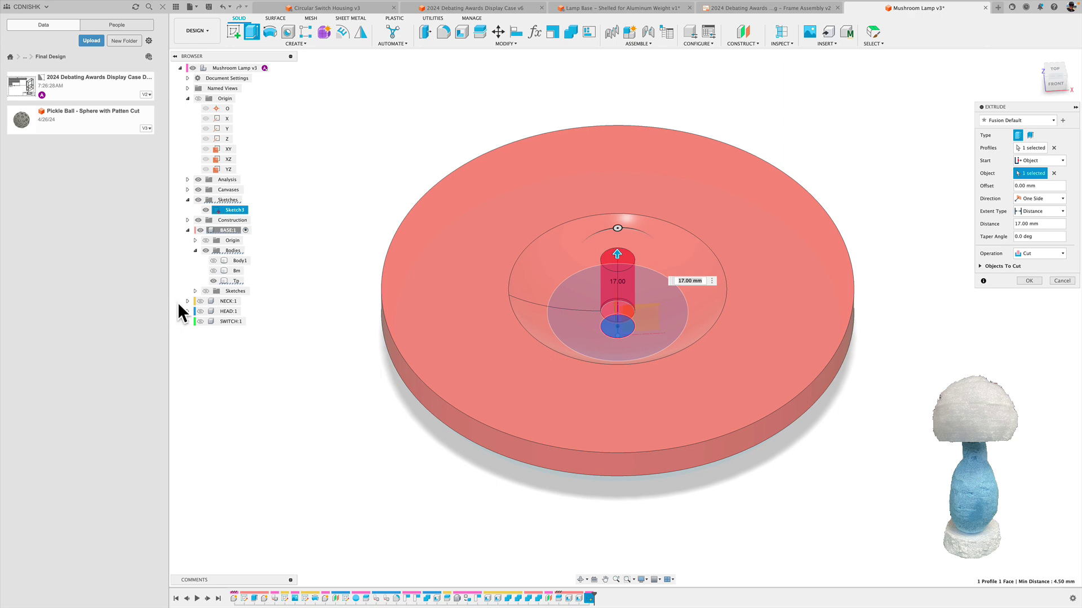
click(198, 300)
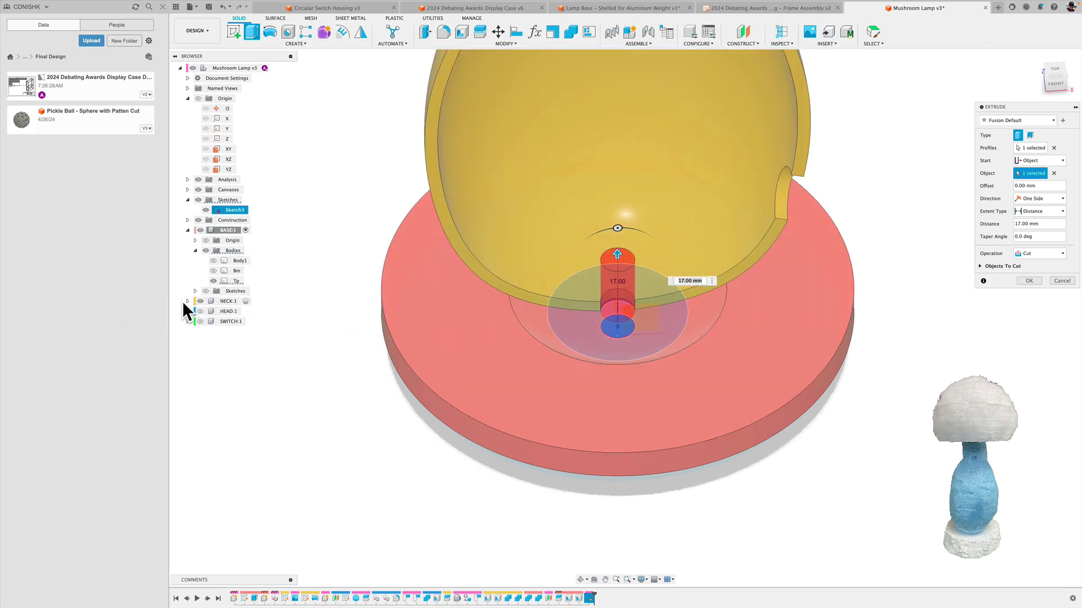
click(187, 302)
click(213, 332)
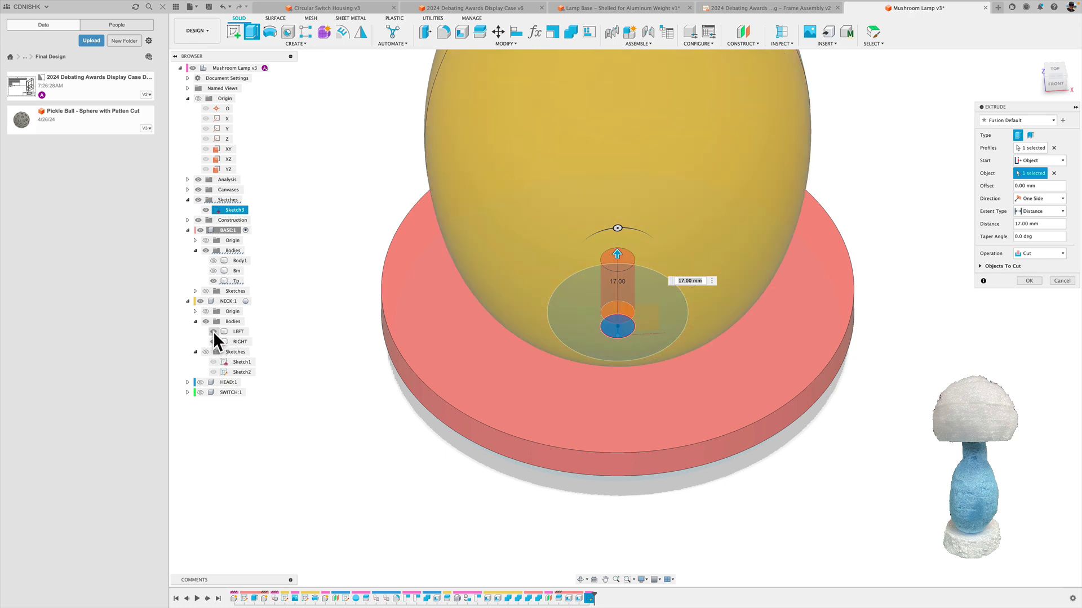
scroll(636, 261, down, 5)
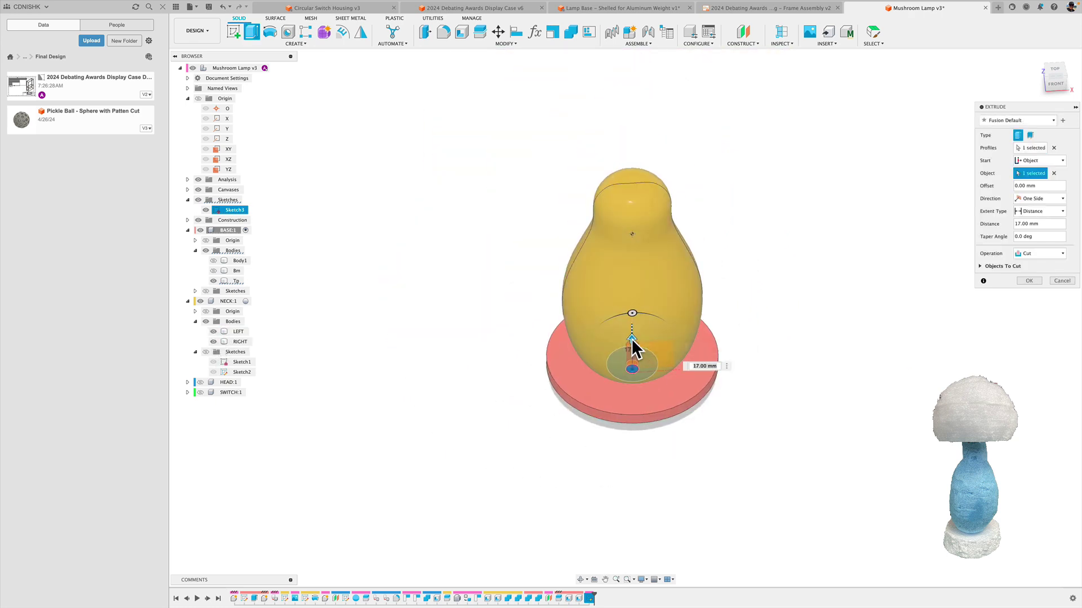
drag(631, 338, 631, 155)
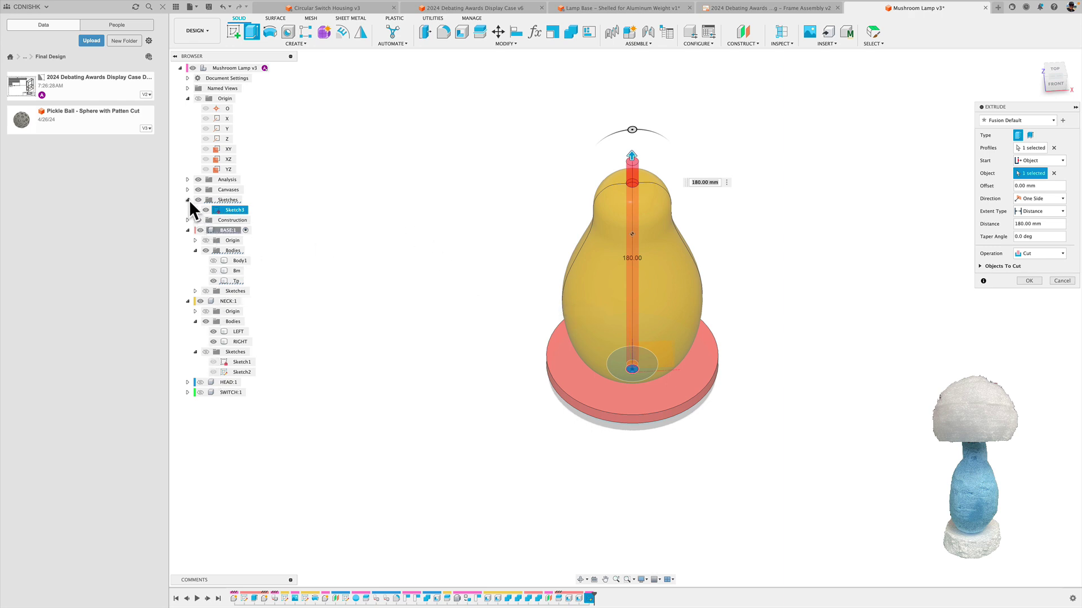
Show the HEAD component and turn on the Section1 analysis to cut the lamp open
click(188, 230)
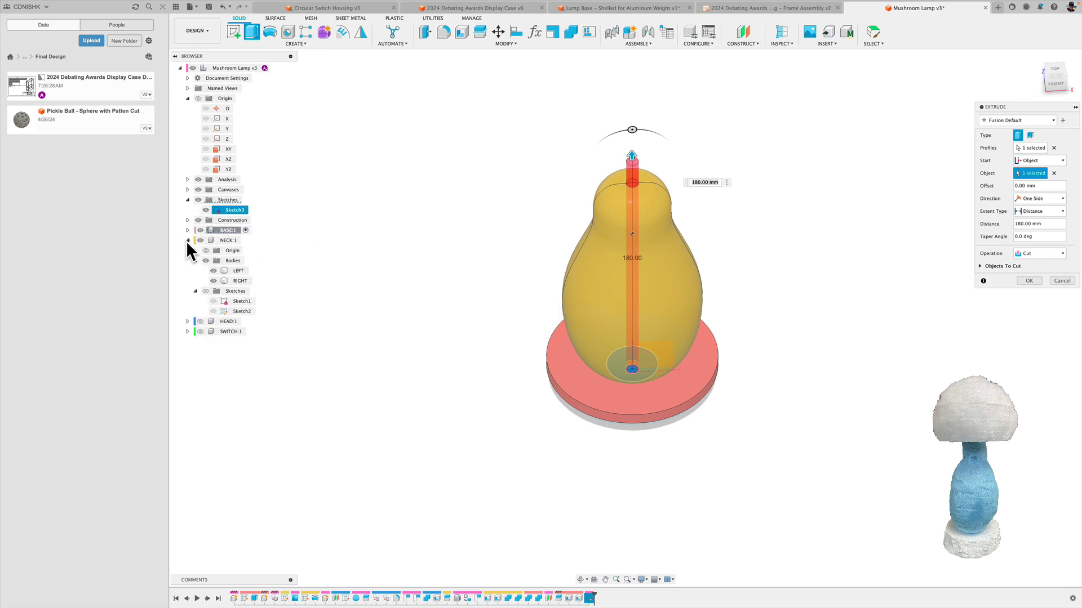
click(187, 239)
click(198, 249)
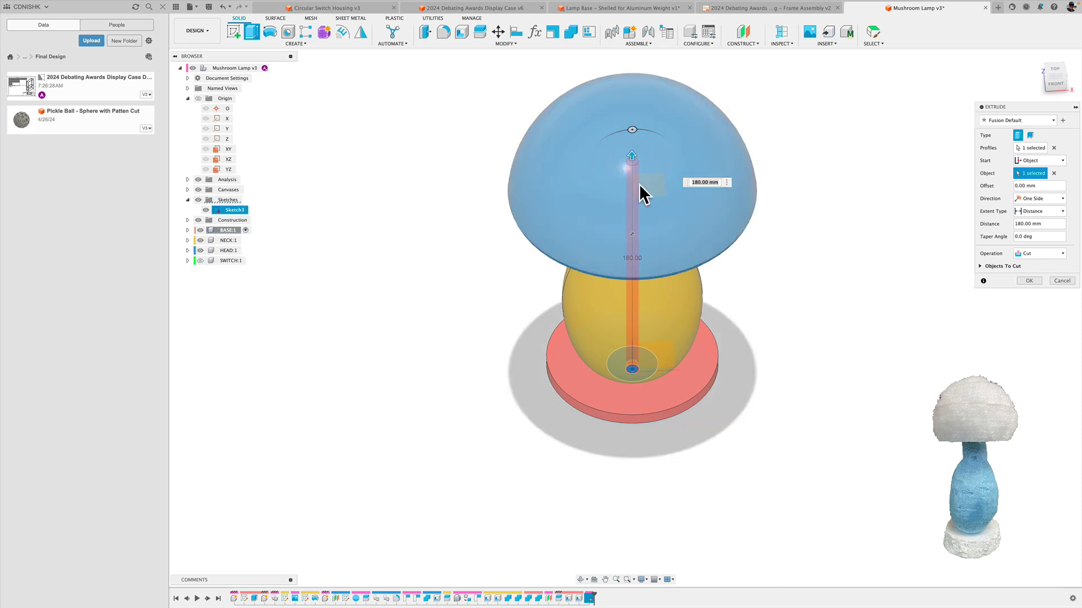
click(1055, 84)
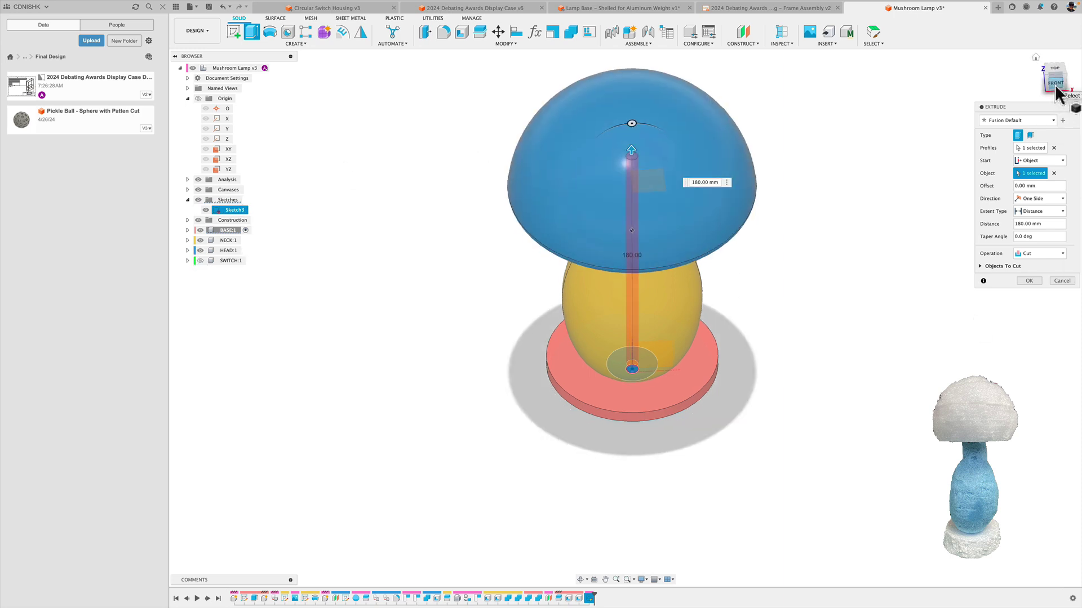
middle_drag(755, 248, 769, 343)
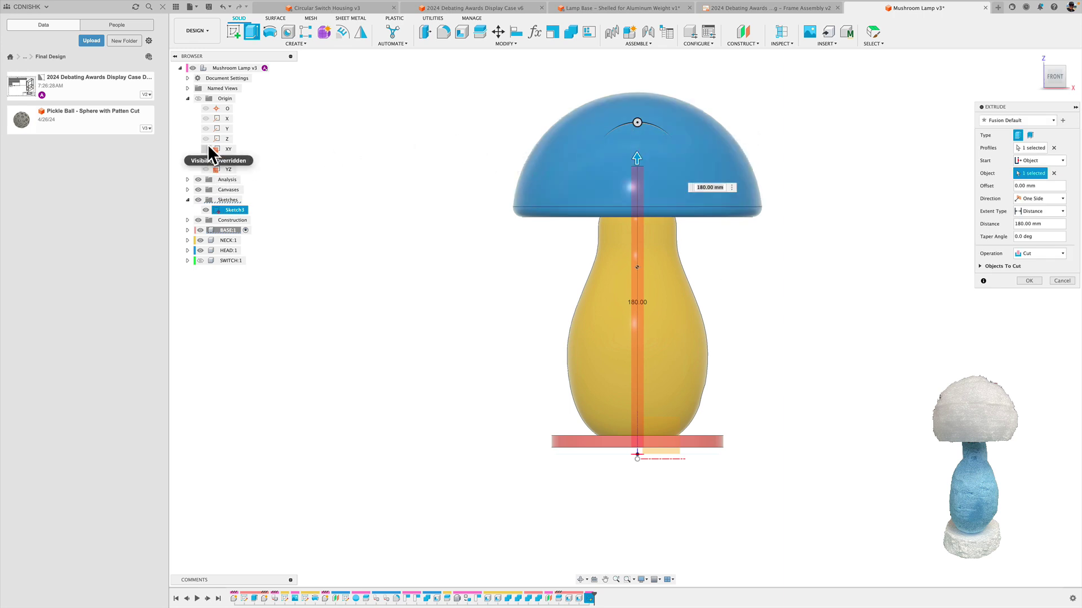
click(188, 179)
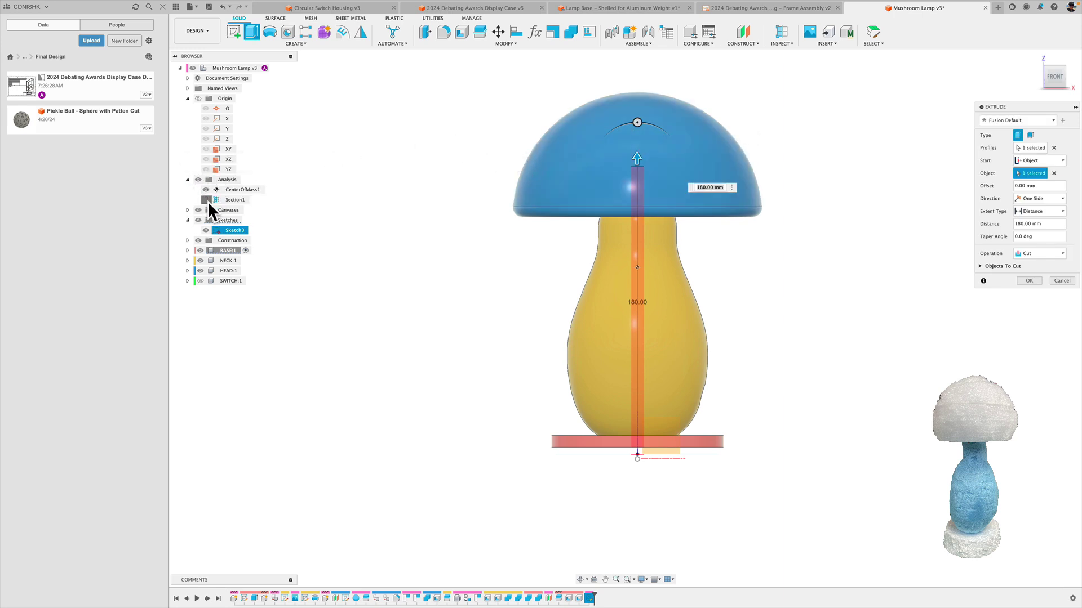
click(206, 200)
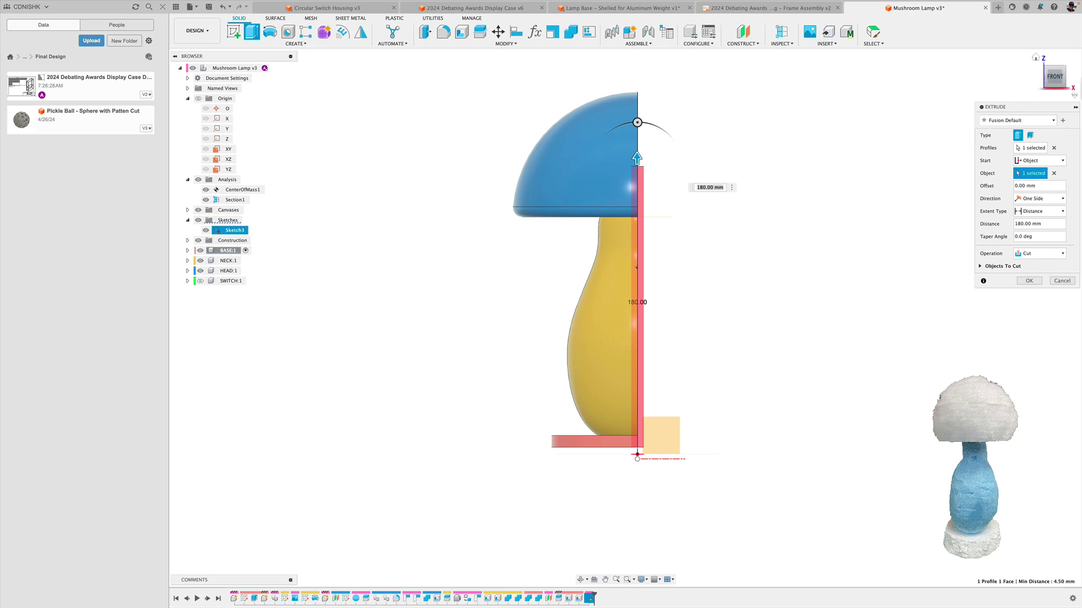
Shorten the circular cut to 165 mm, ending just above the head's inner floor, and complete it
click(1070, 83)
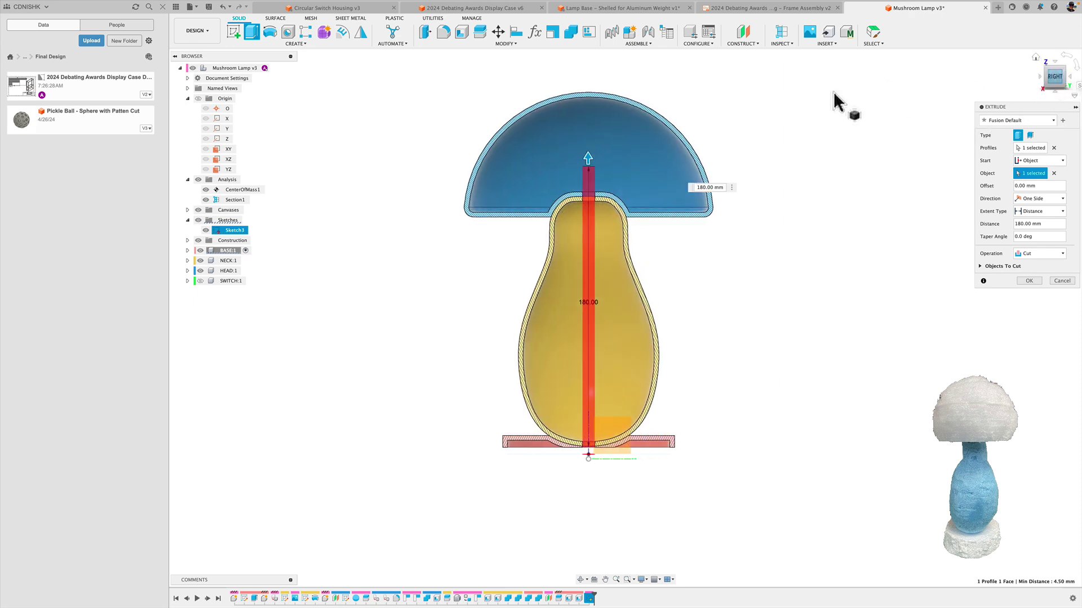
drag(587, 160, 587, 184)
scroll(586, 183, up, 5)
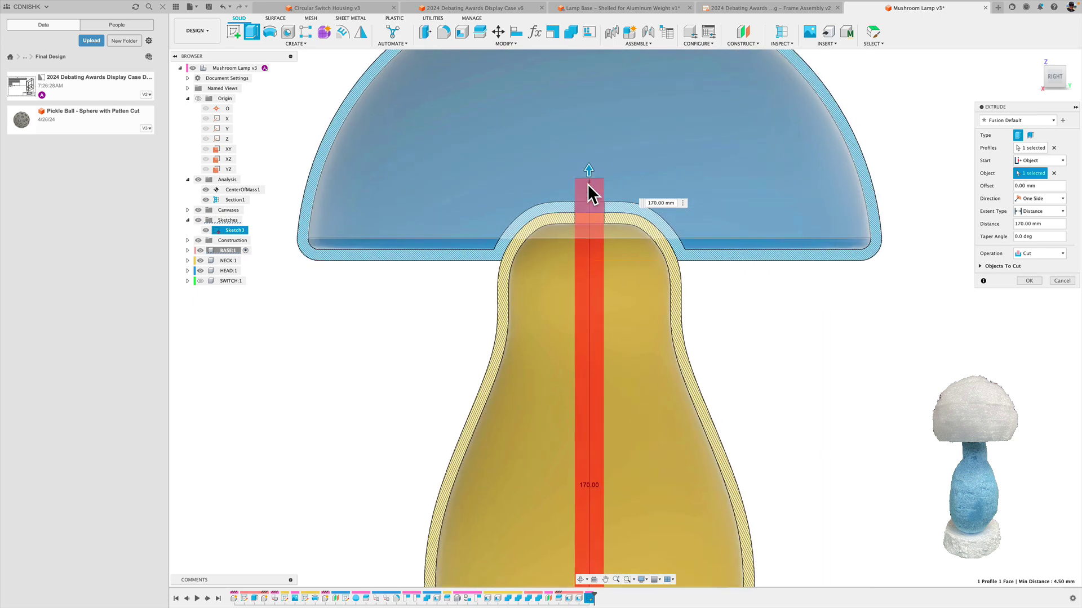
drag(588, 166, 589, 187)
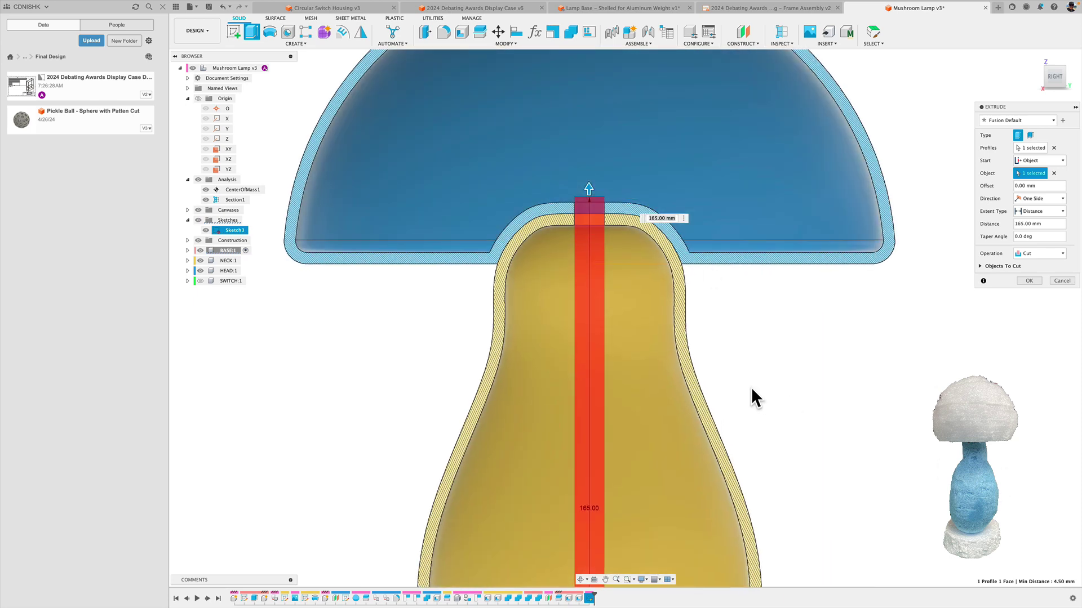
scroll(752, 389, down, 5)
middle_drag(823, 456, 799, 390)
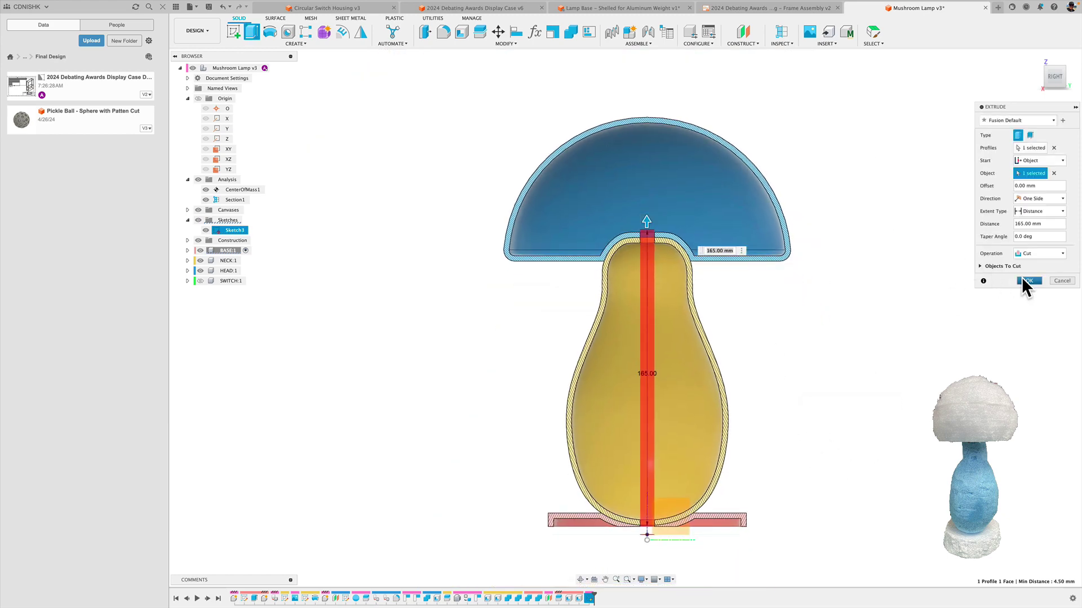
click(1023, 277)
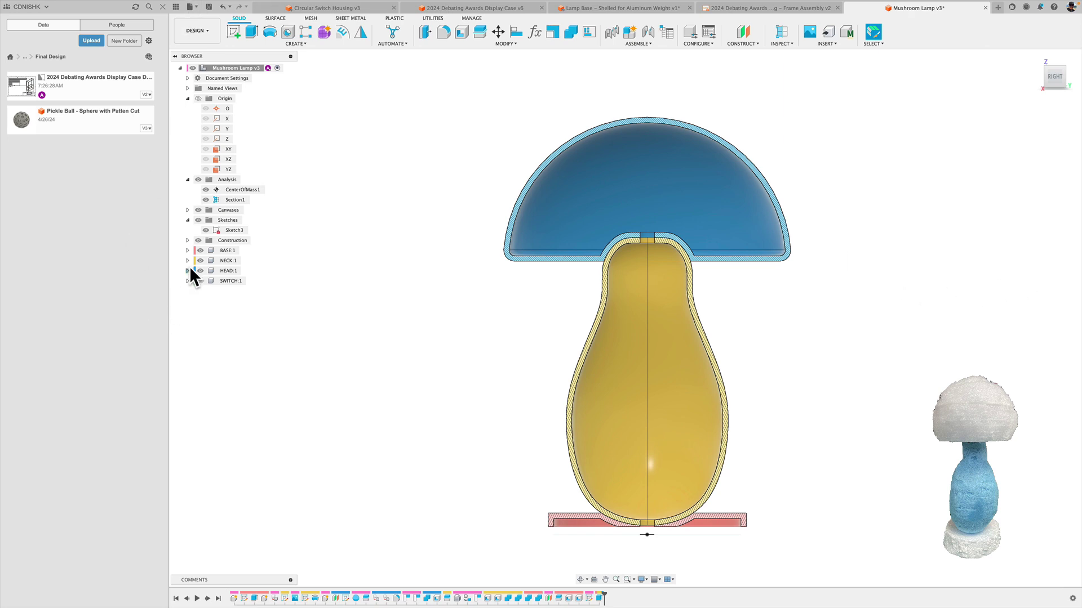
Show the base's lower body Bm again and turn off the Section1 analysis
click(188, 250)
click(212, 290)
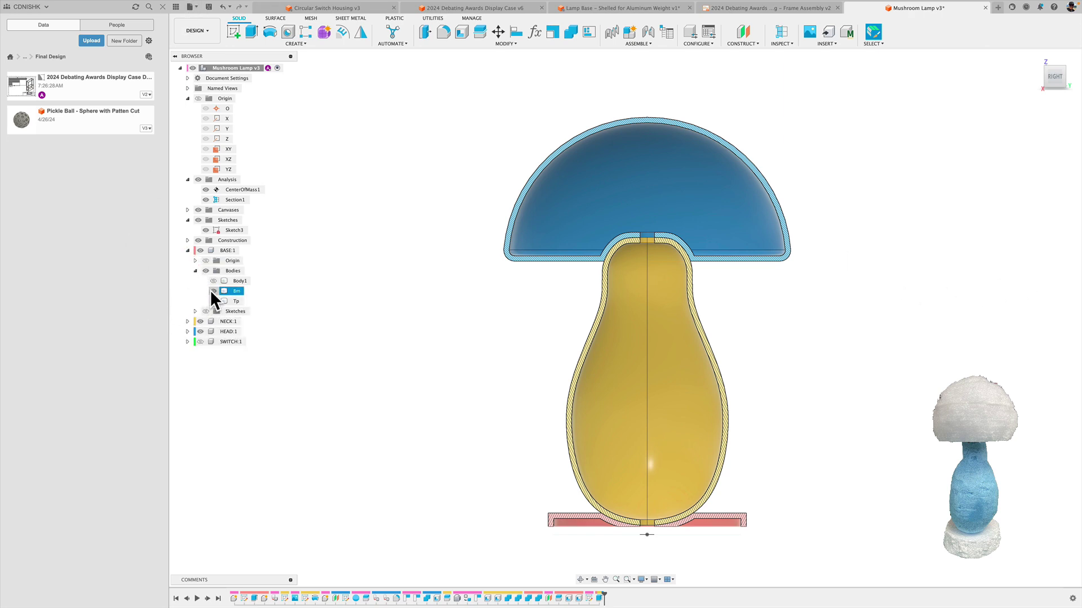
middle_drag(871, 443, 874, 367)
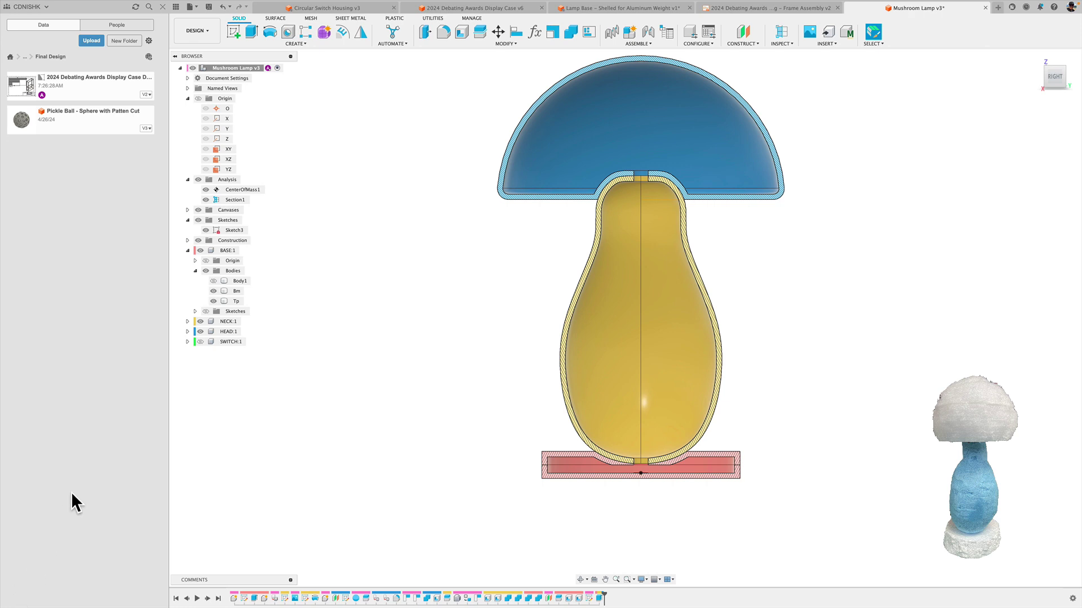
click(209, 199)
click(206, 199)
Show the origin planes and hide the NECK, HEAD and BASE components, viewing the lamp from its left side
mouse_move(1040, 80)
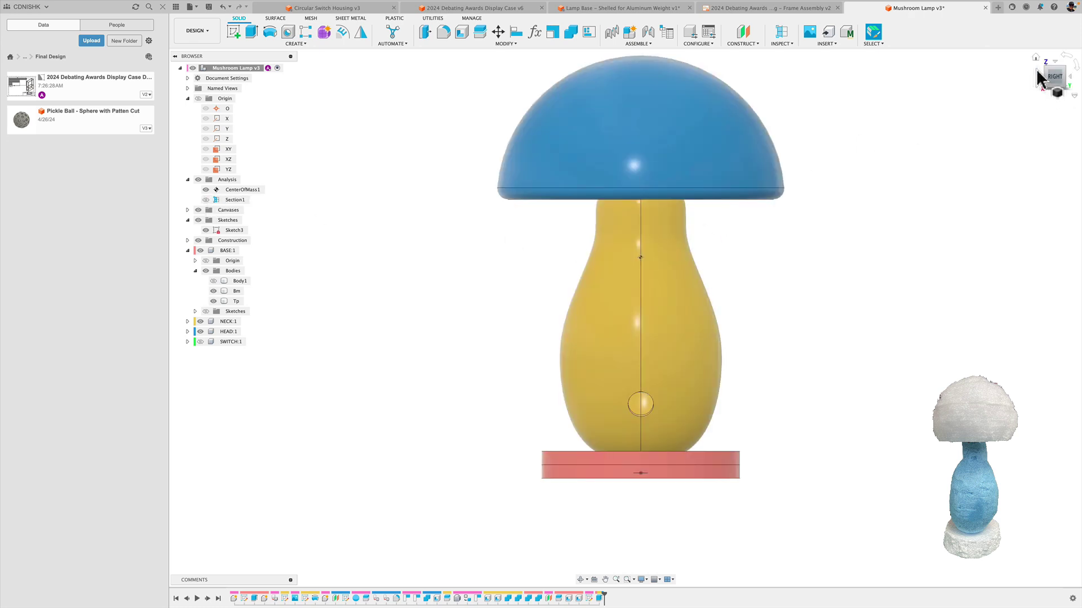
click(1039, 76)
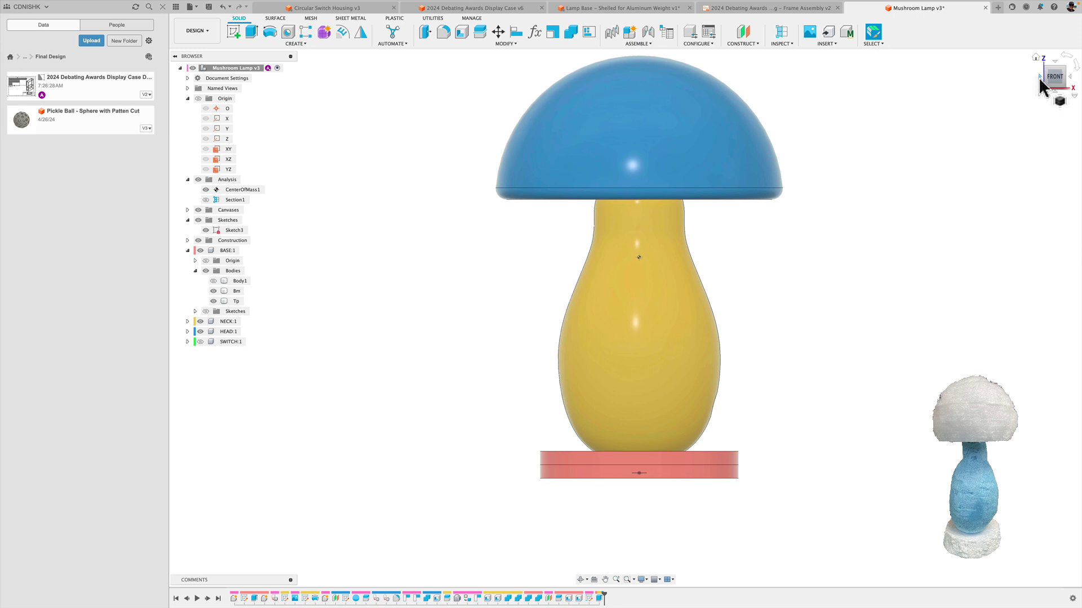
click(1039, 76)
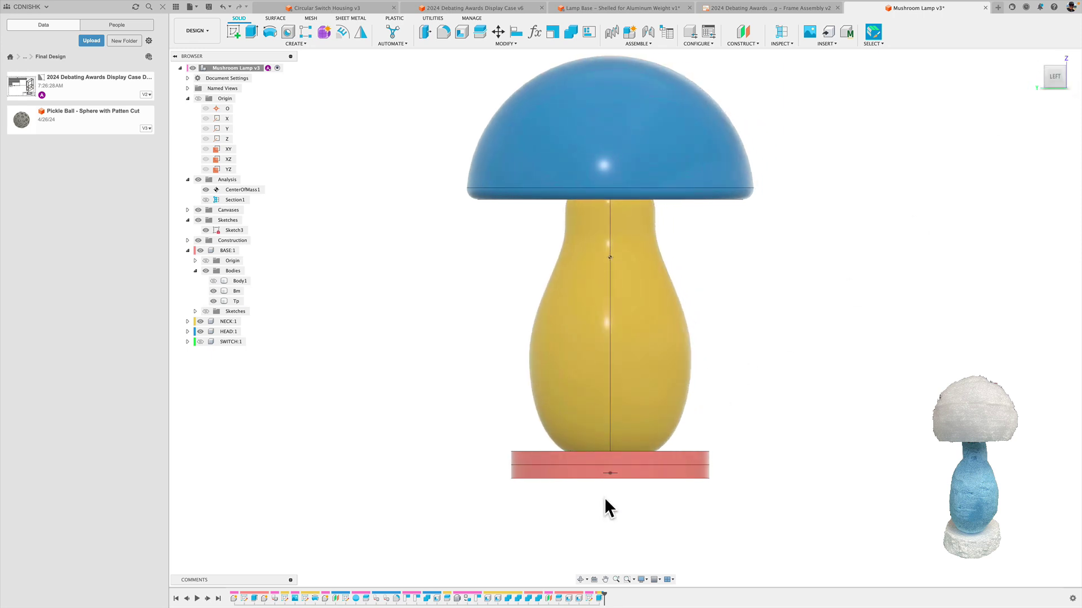
scroll(604, 495, up, 10)
middle_drag(607, 493, 606, 521)
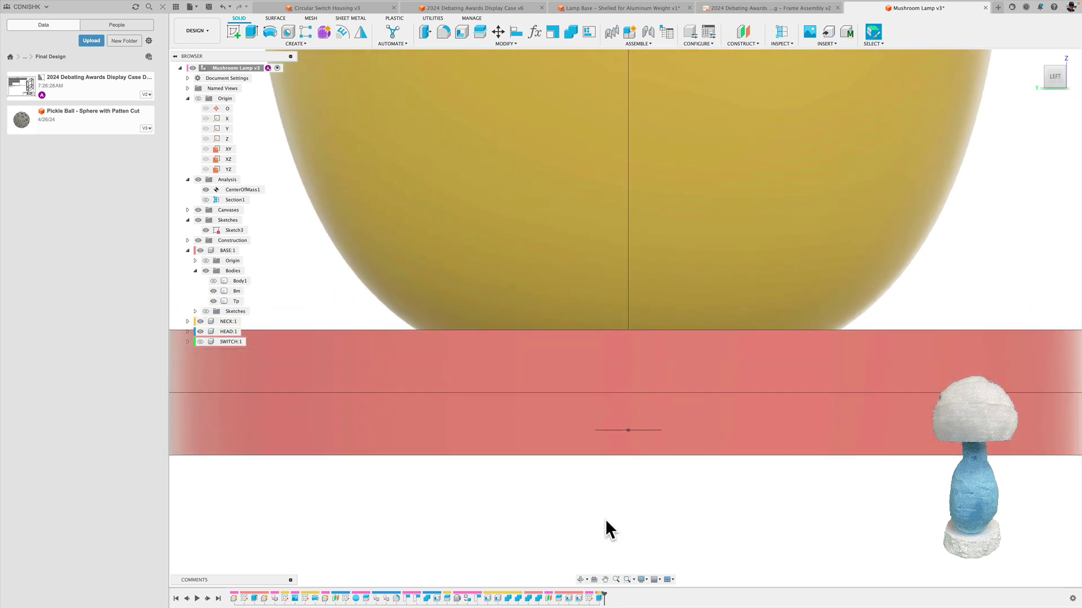
click(198, 98)
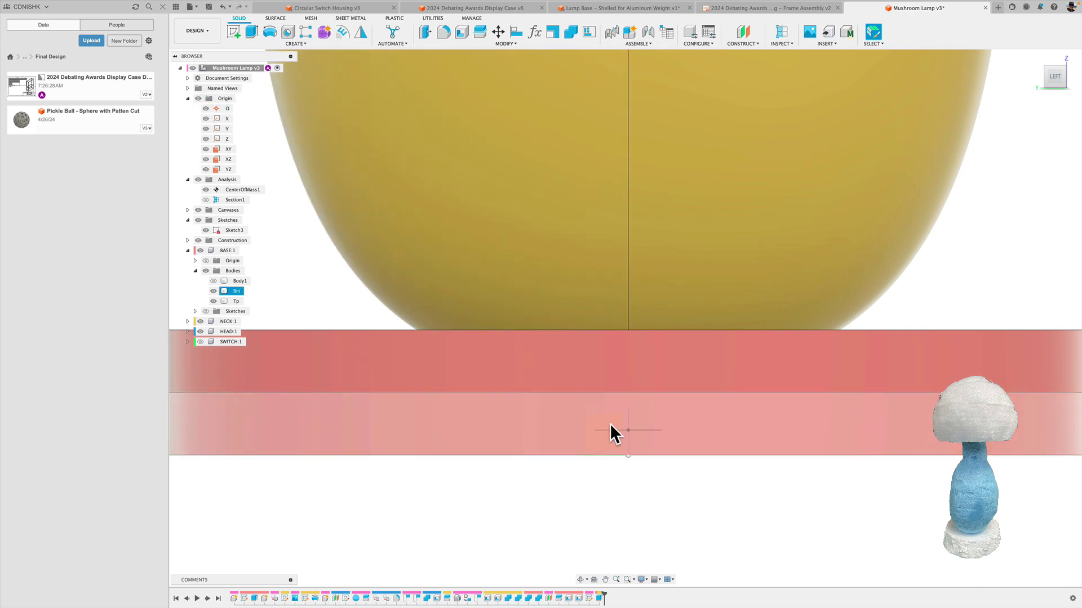
click(198, 330)
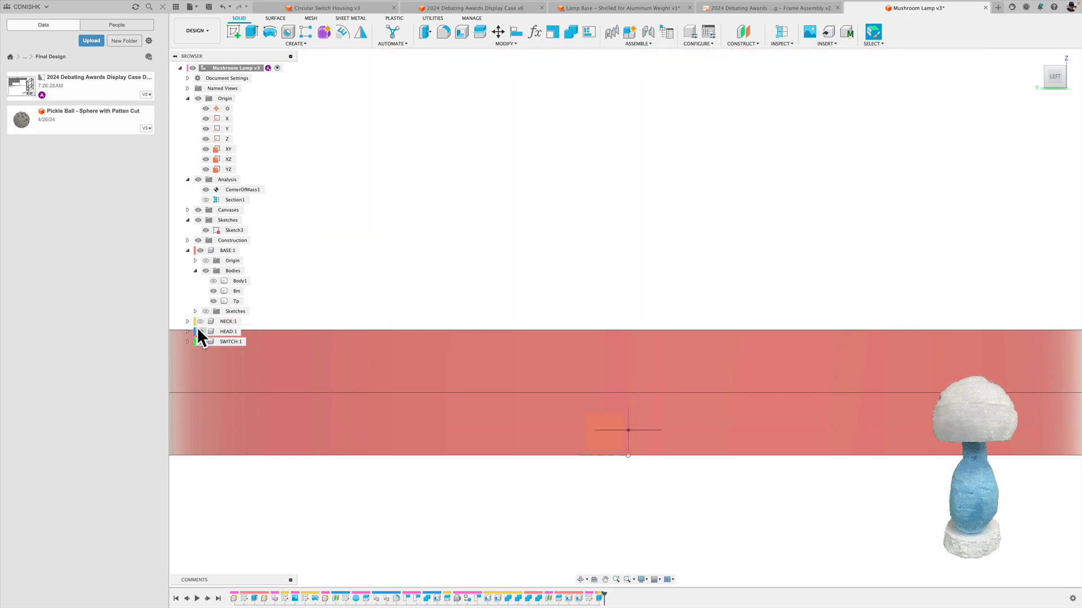
click(199, 250)
Create a new sketch on the YZ origin plane
click(599, 422)
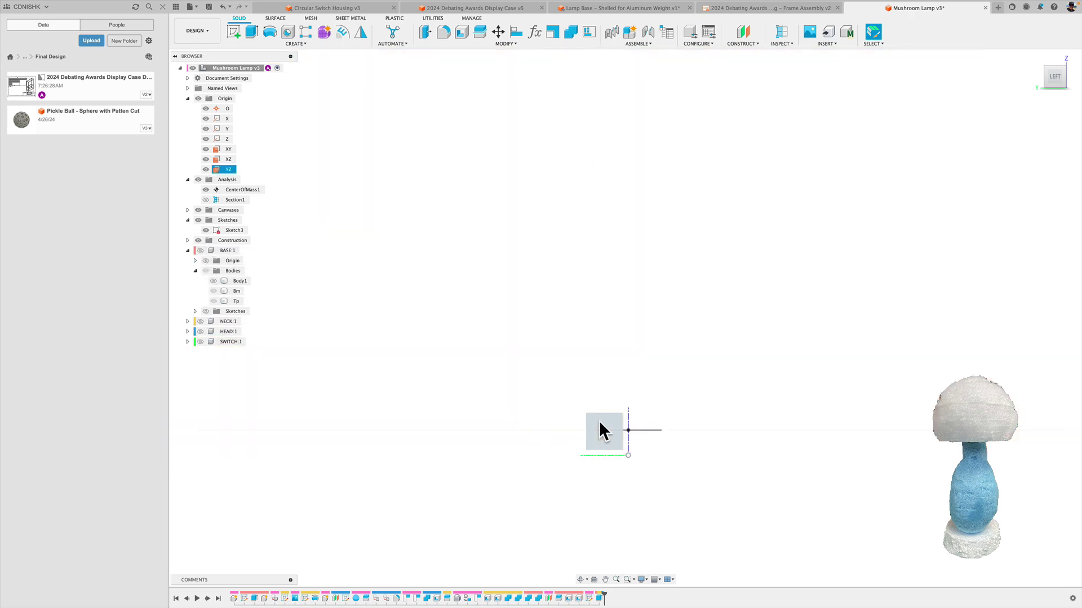
right_click(600, 422)
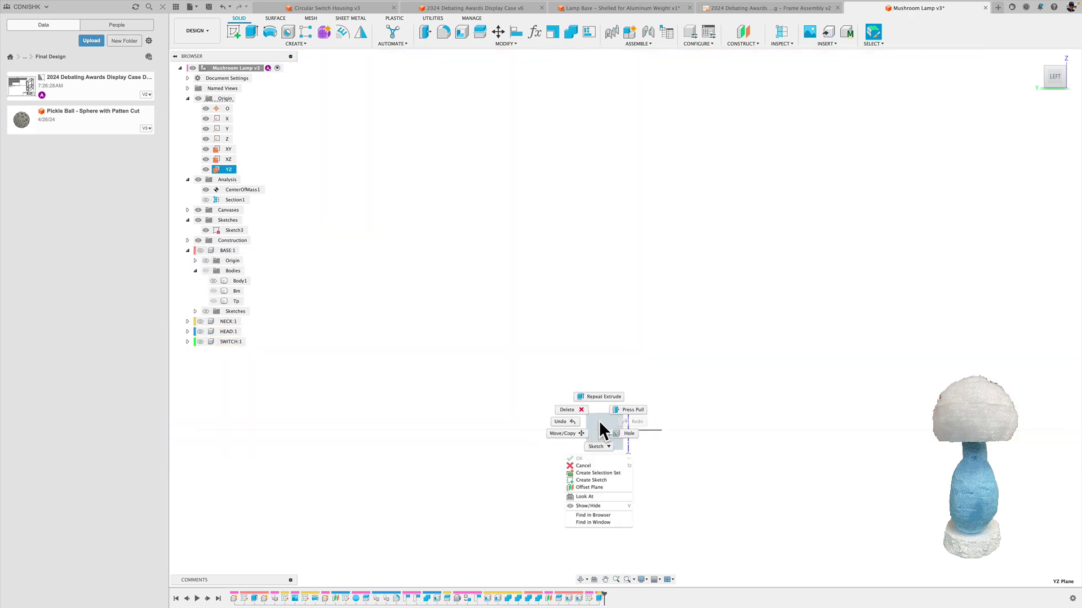
click(601, 481)
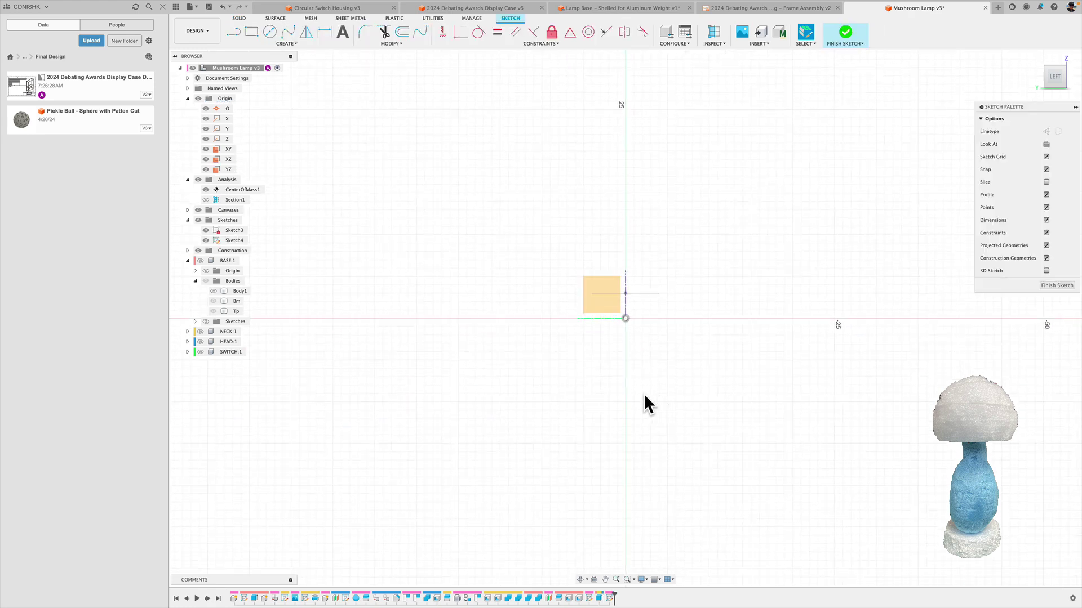
Show BASE again and sketch a 4 by 4 mm center rectangle where the seam between its halves meets the central axis, then finish the sketch
click(297, 43)
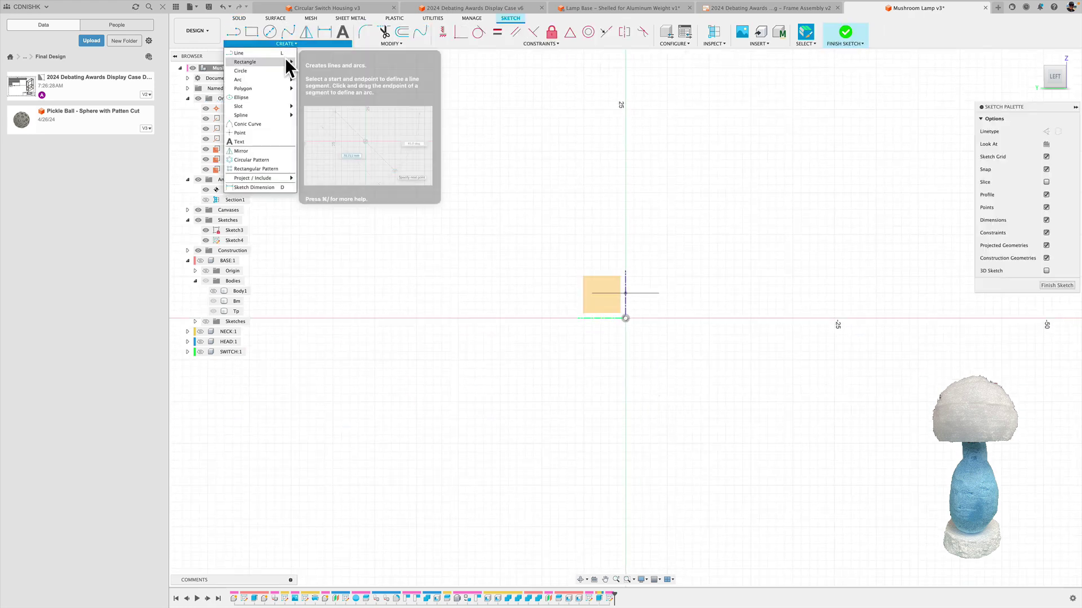
mouse_move(290, 60)
click(314, 79)
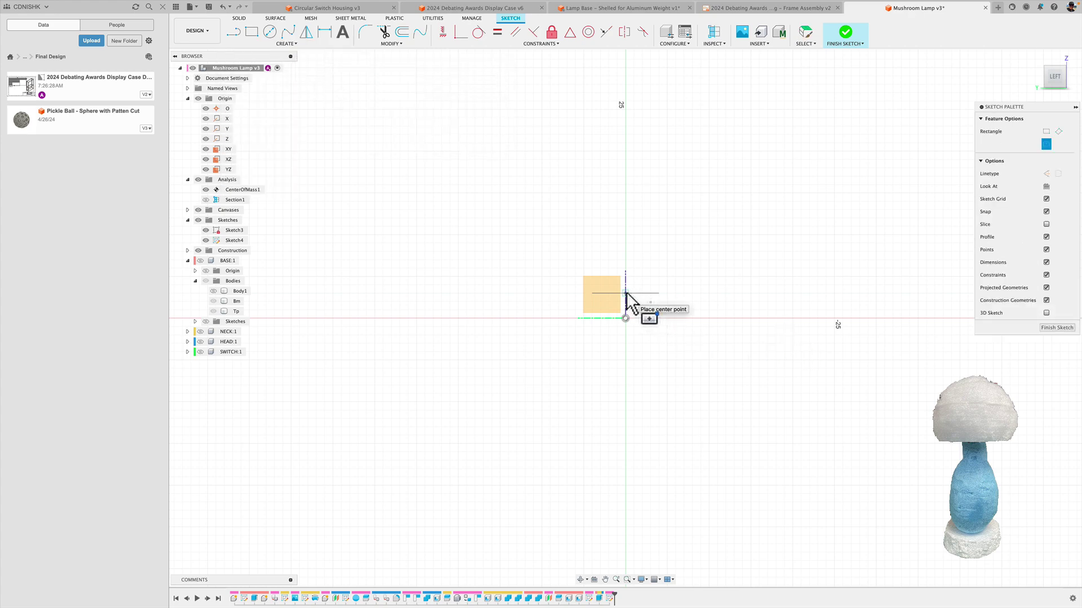
click(200, 260)
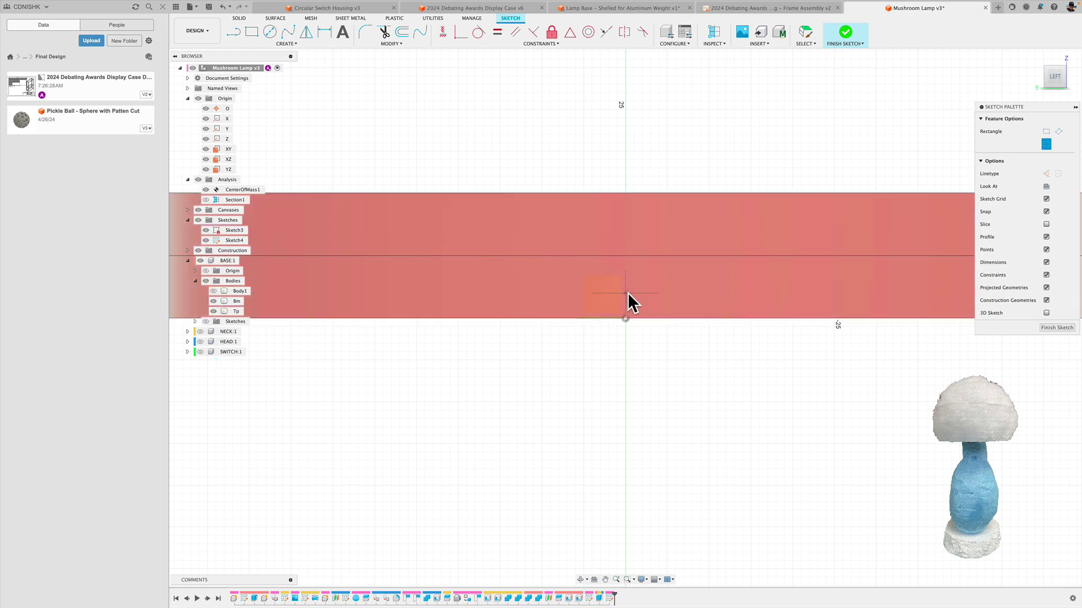
click(625, 255)
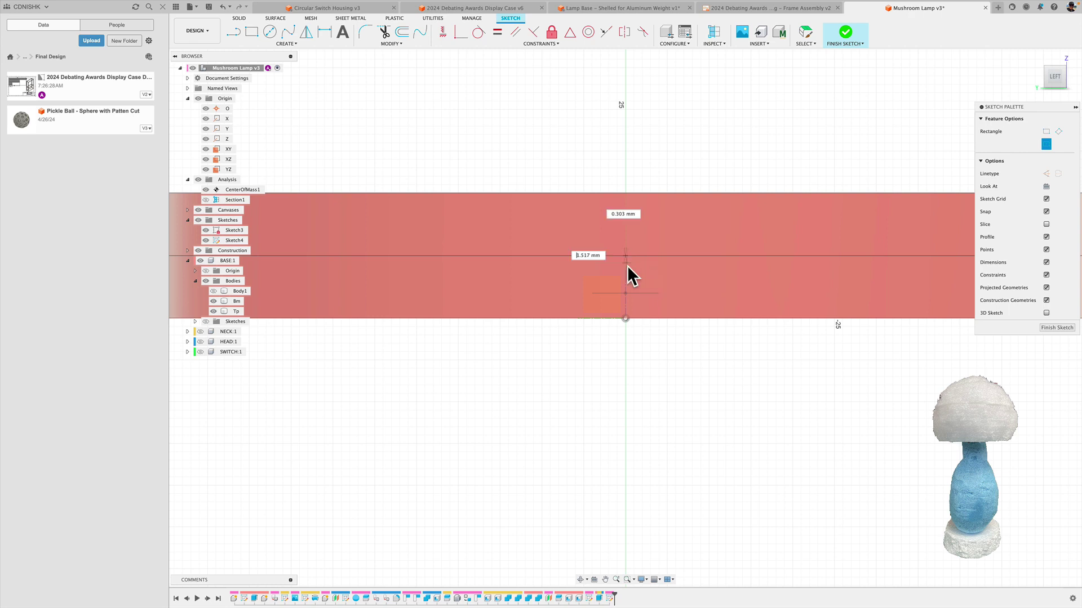
text(4)
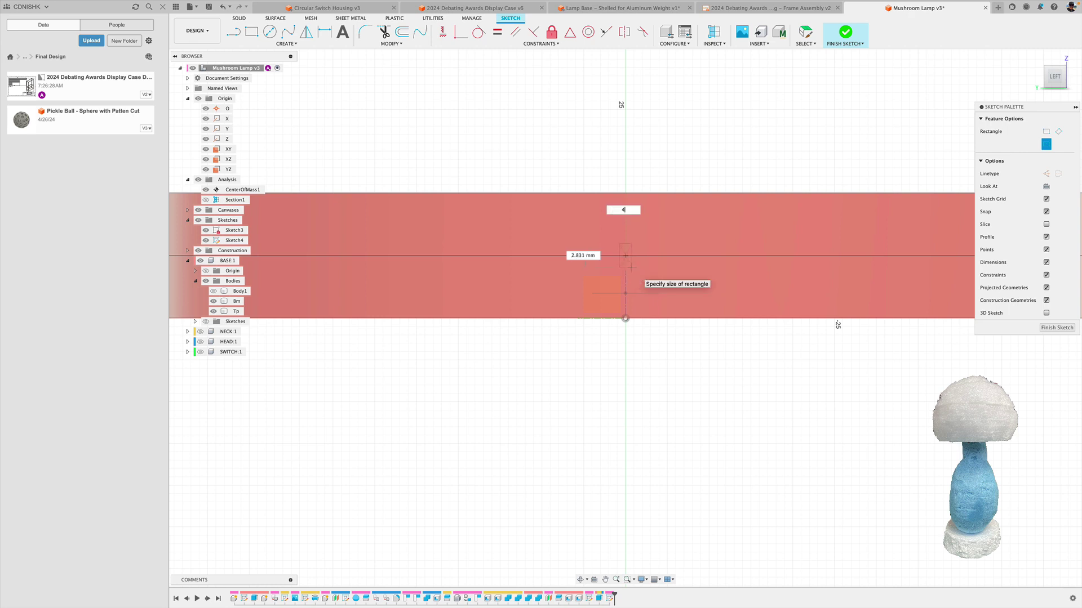
key(Tab)
text(4)
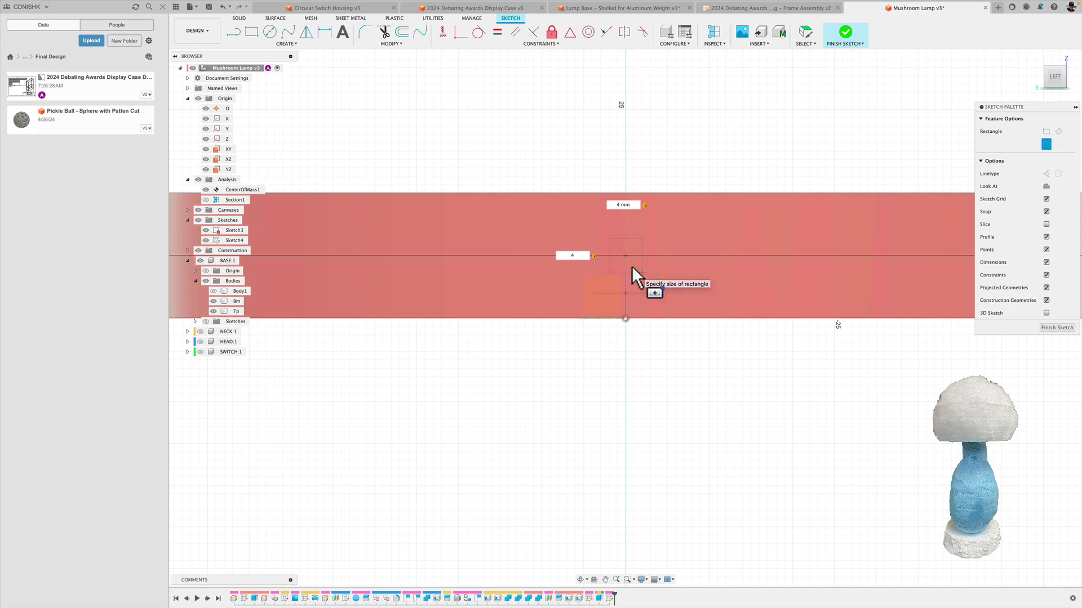
key(Return)
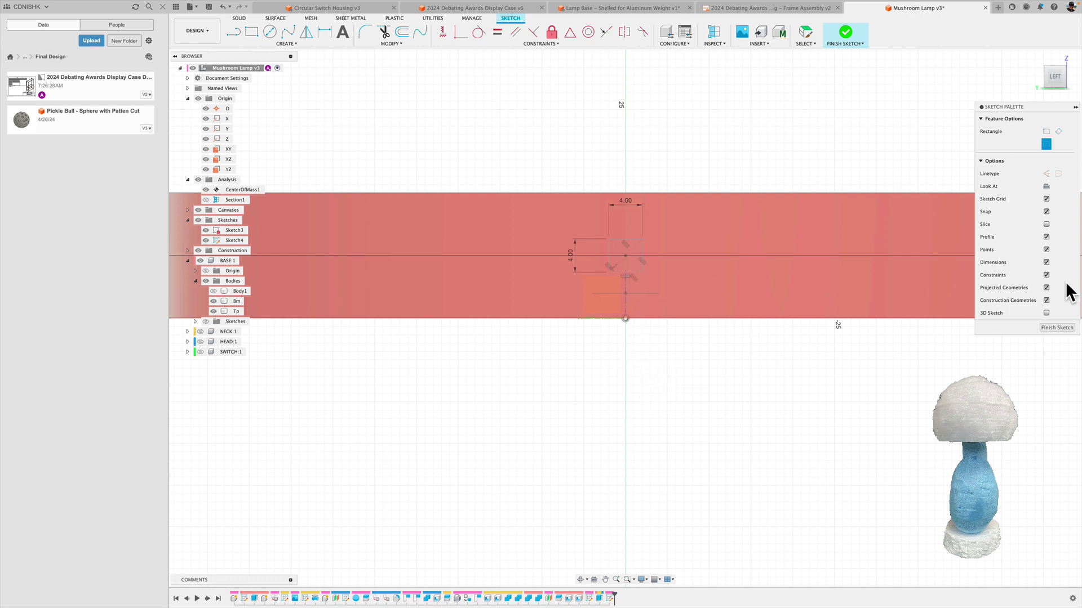
click(1070, 328)
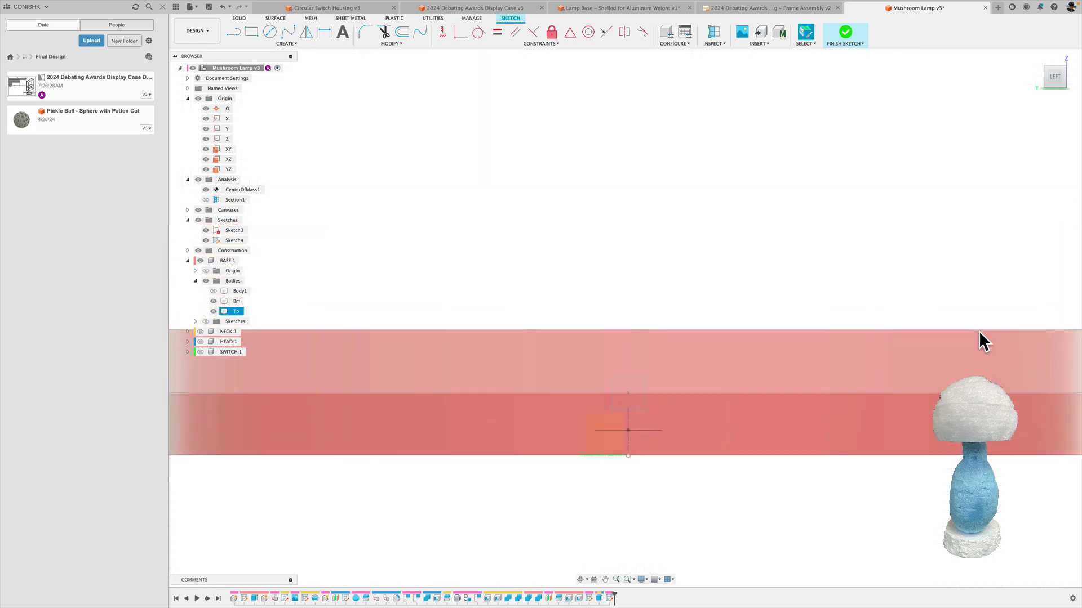
Begin extruding the small square profile with its start set to an offset from the profile plane
mouse_move(621, 237)
shift+middle_down()
mouse_move(674, 241)
mouse_move(664, 249)
shift+middle_up()
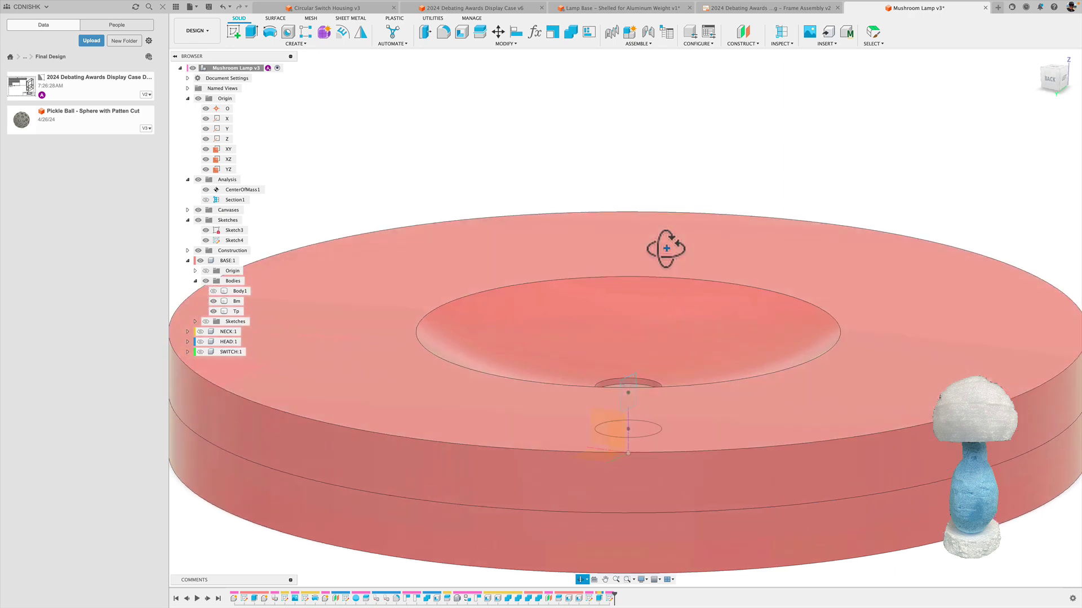
key(Escape)
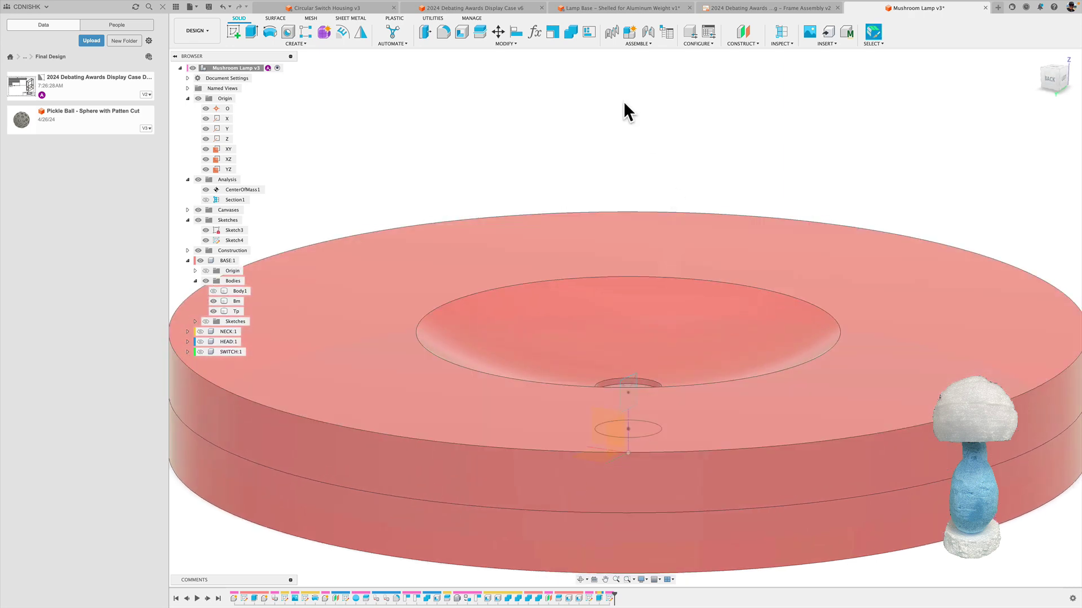
key(e)
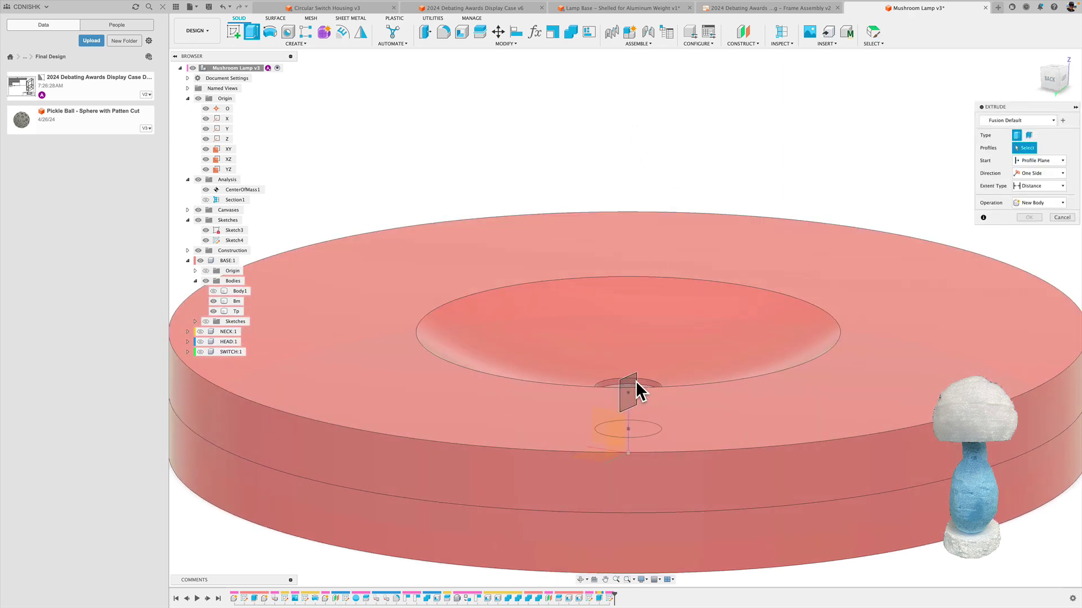
click(633, 380)
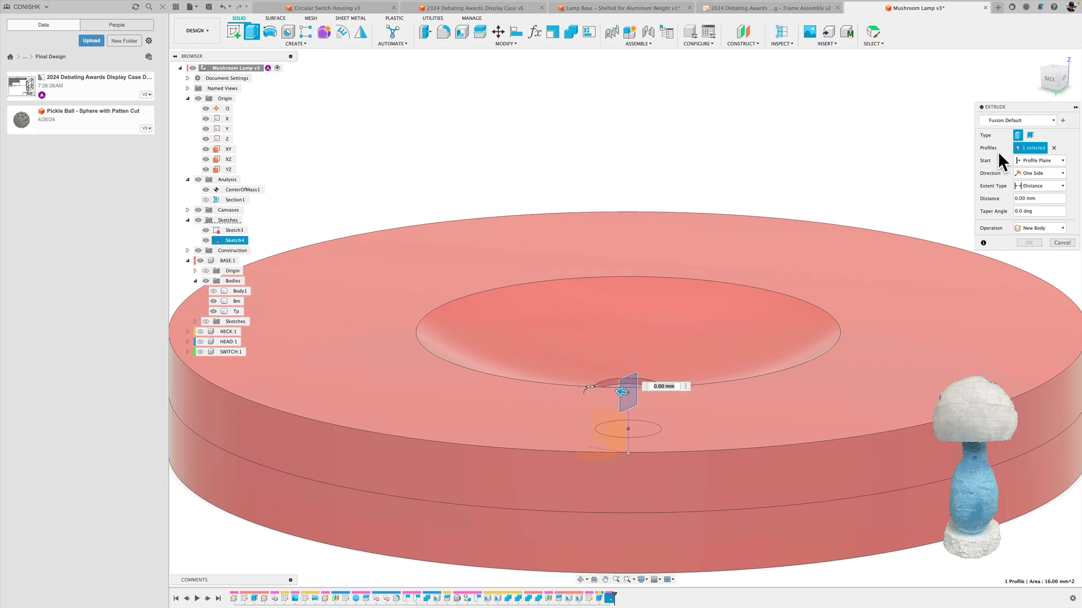
click(1021, 160)
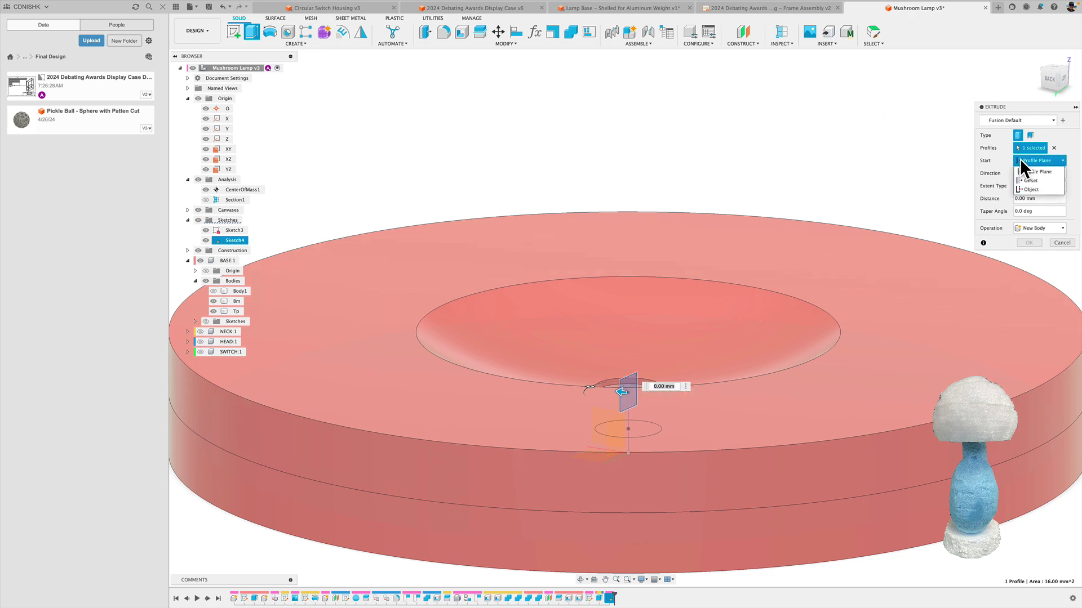
click(1035, 189)
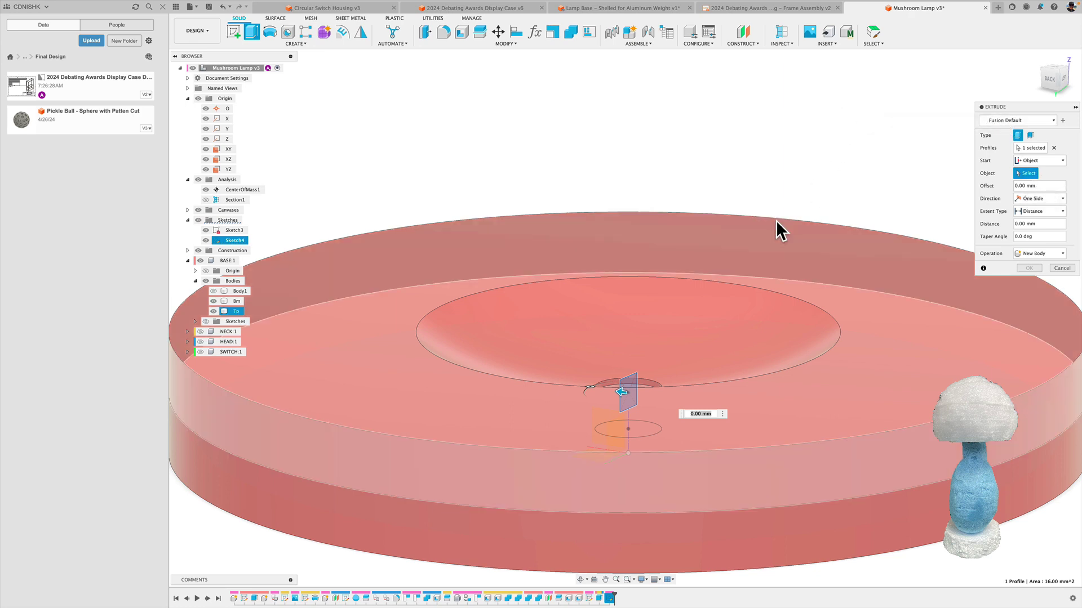
click(1029, 161)
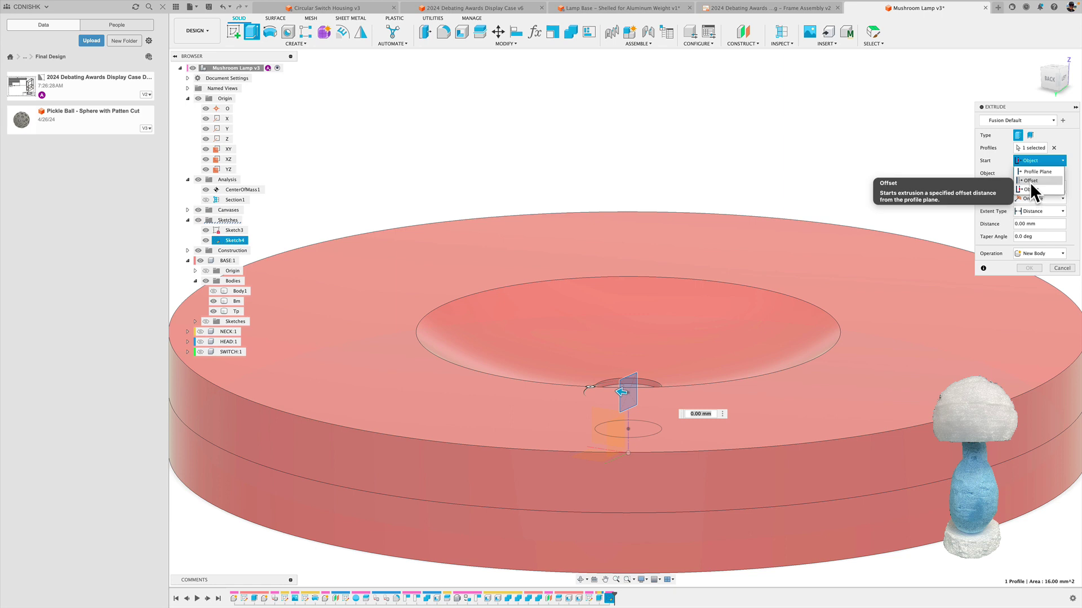
click(1026, 180)
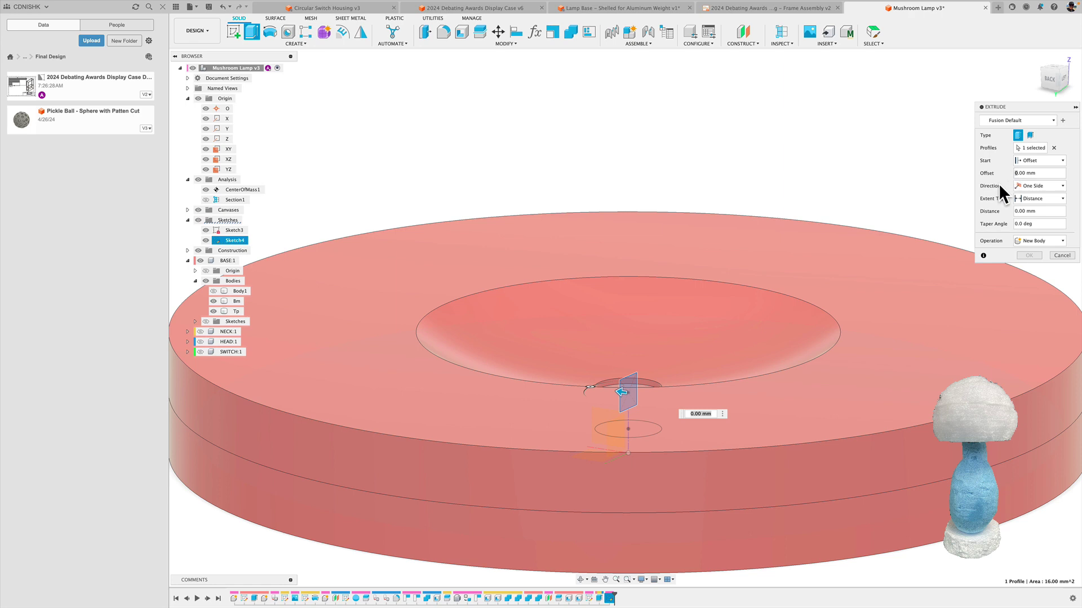
text(11)
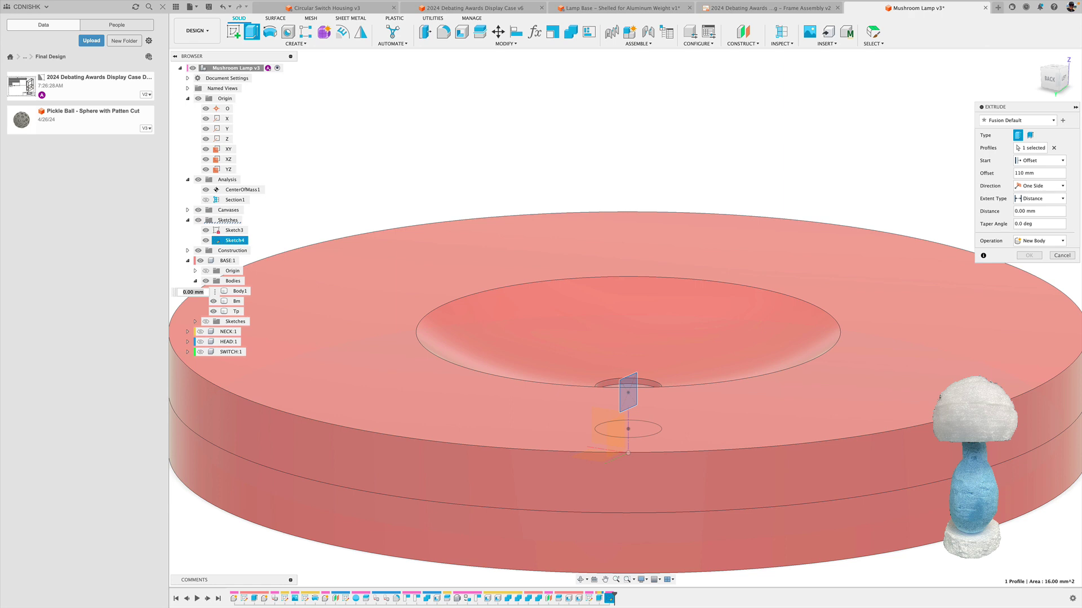
text(/2.0)
key(BackSpace)
key(BackSpace)
key(BackSpace)
key(BackSpace)
key(BackSpace)
key(BackSpace)
key(BackSpace)
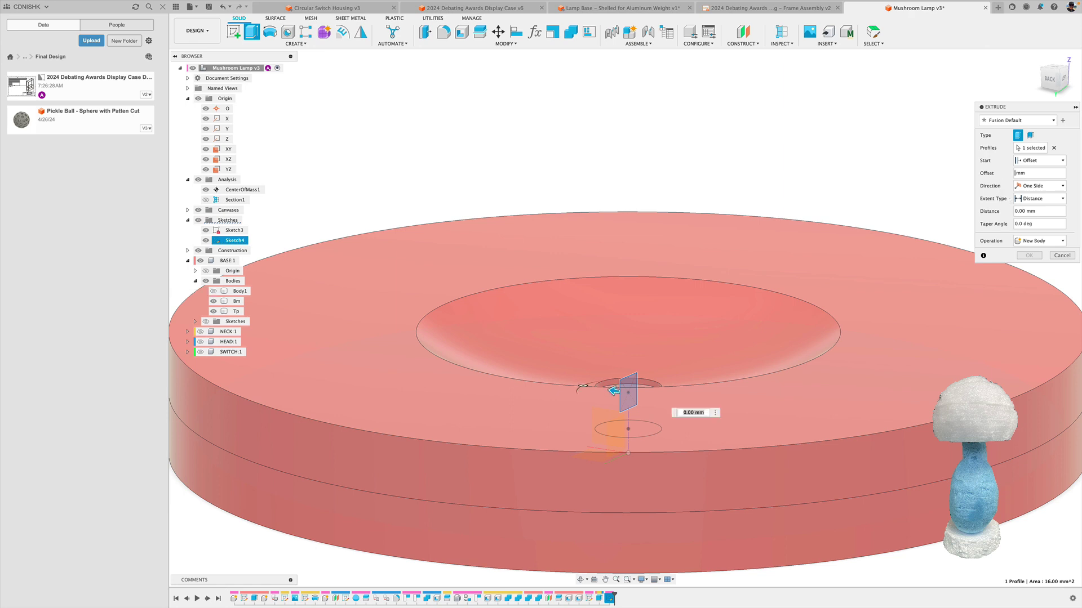
Start the square's extrusion at an offset of -55 mm and make it a 3 mm deep cut into the base's outer rim
text(55 )
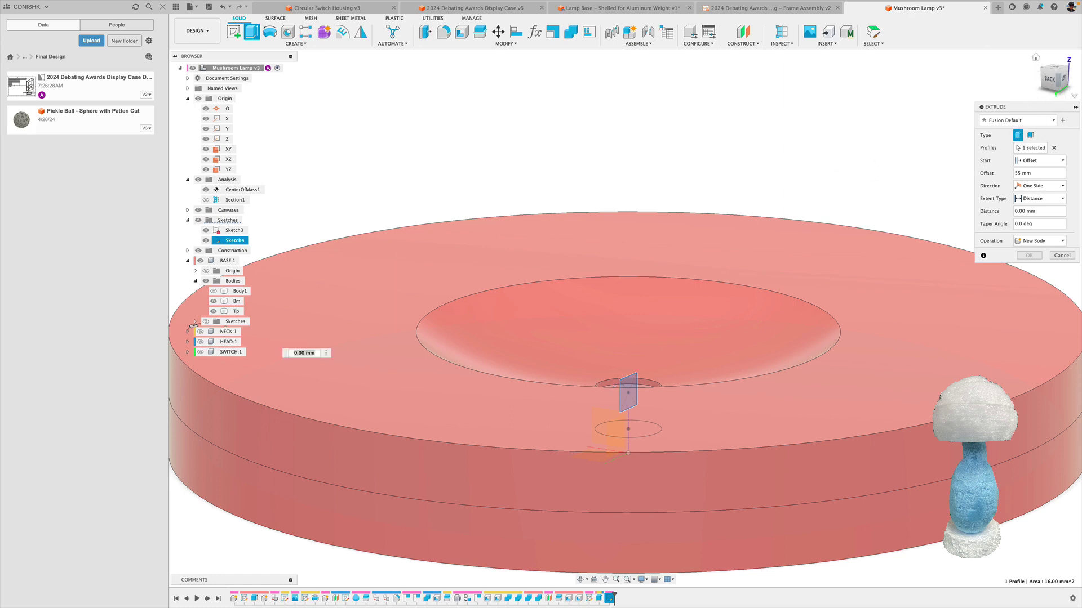
text(-)
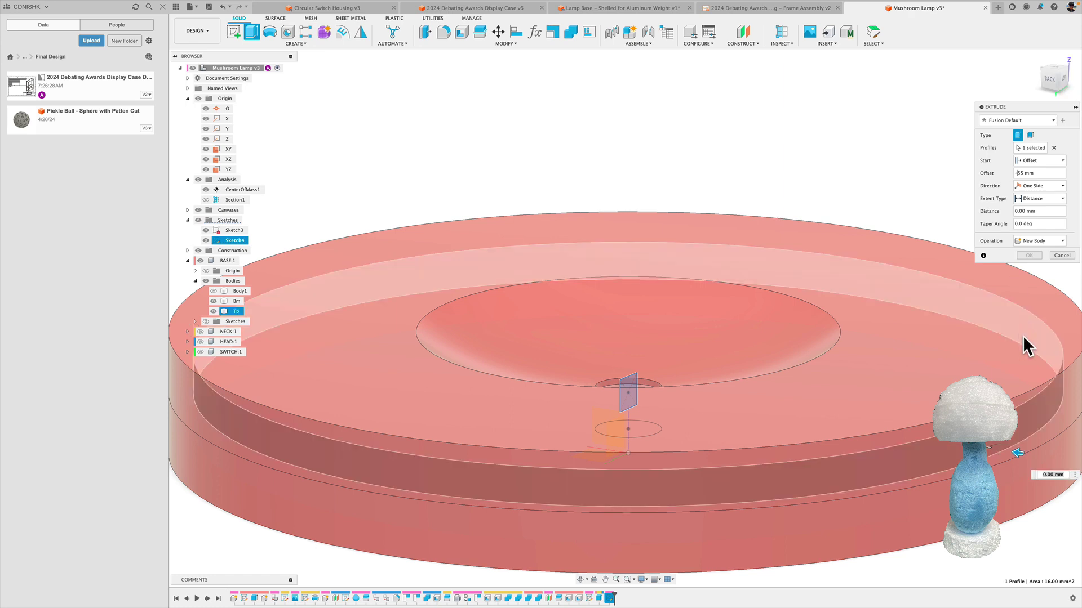
click(1050, 241)
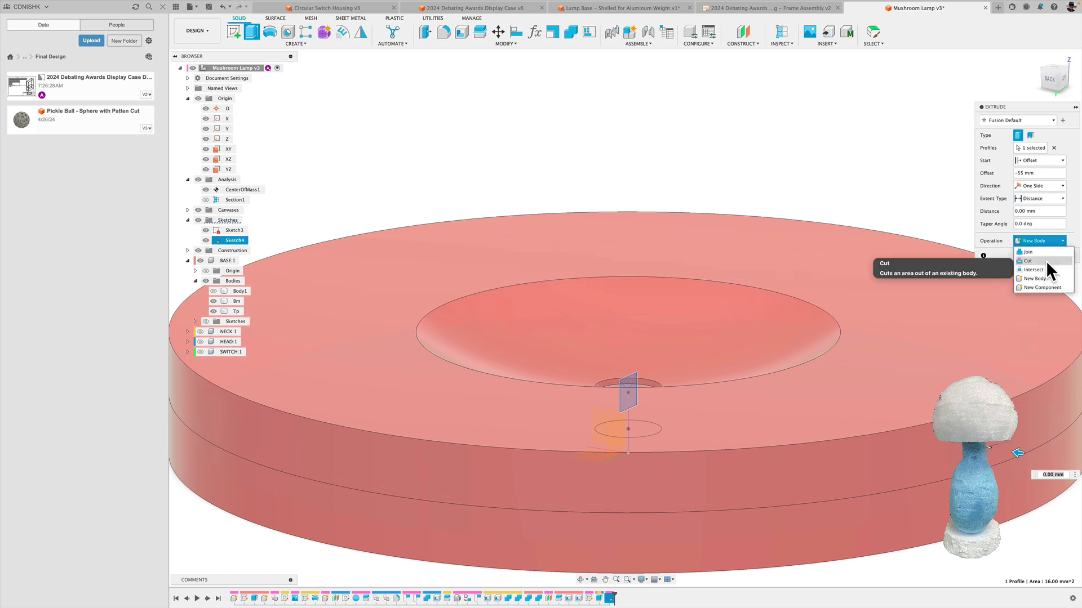
click(1047, 260)
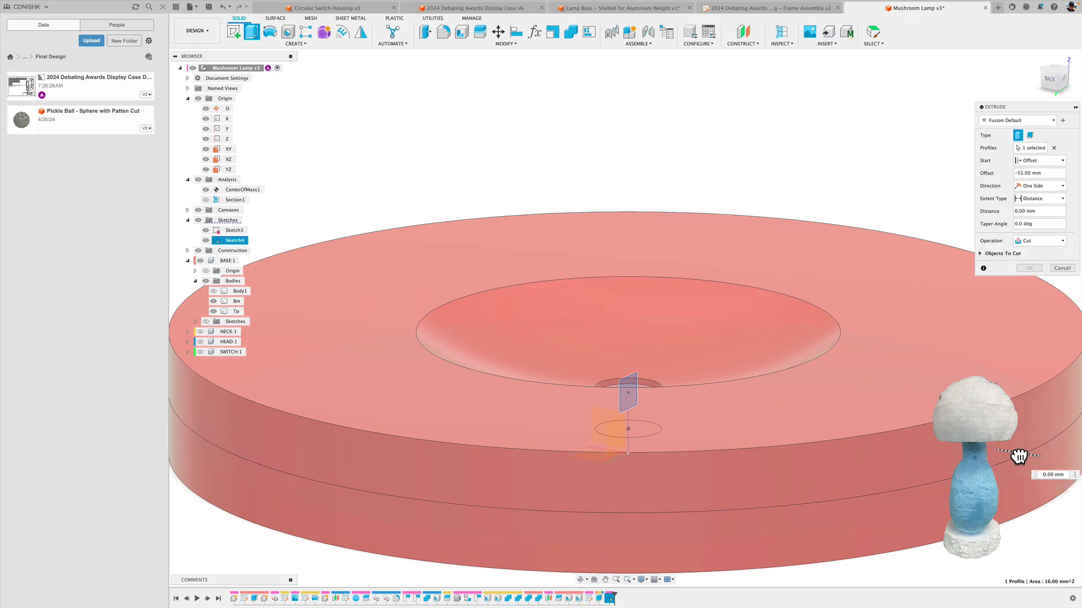
drag(1018, 451, 996, 453)
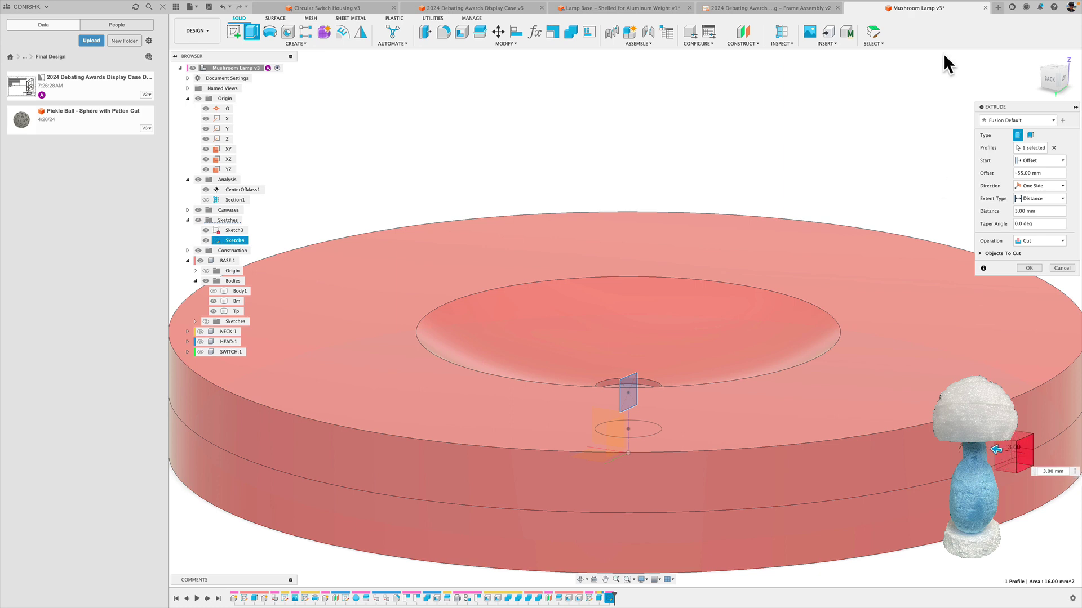
Turn on the Section1 analysis to cut the base open while looking at the rim cut from the back
click(1049, 79)
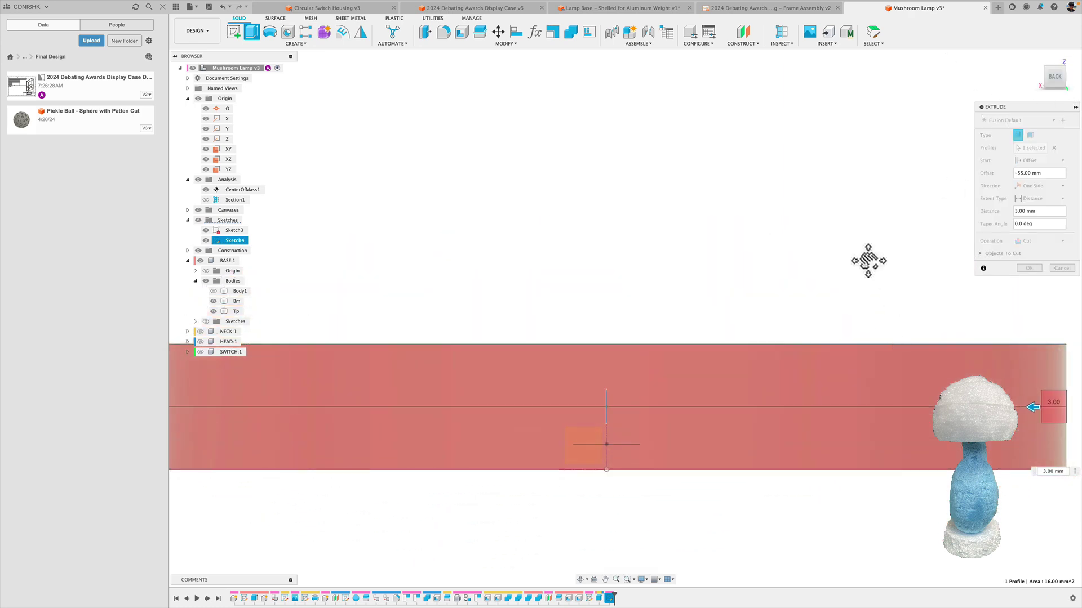
mouse_move(867, 260)
middle_down()
mouse_move(727, 253)
mouse_move(719, 295)
middle_up()
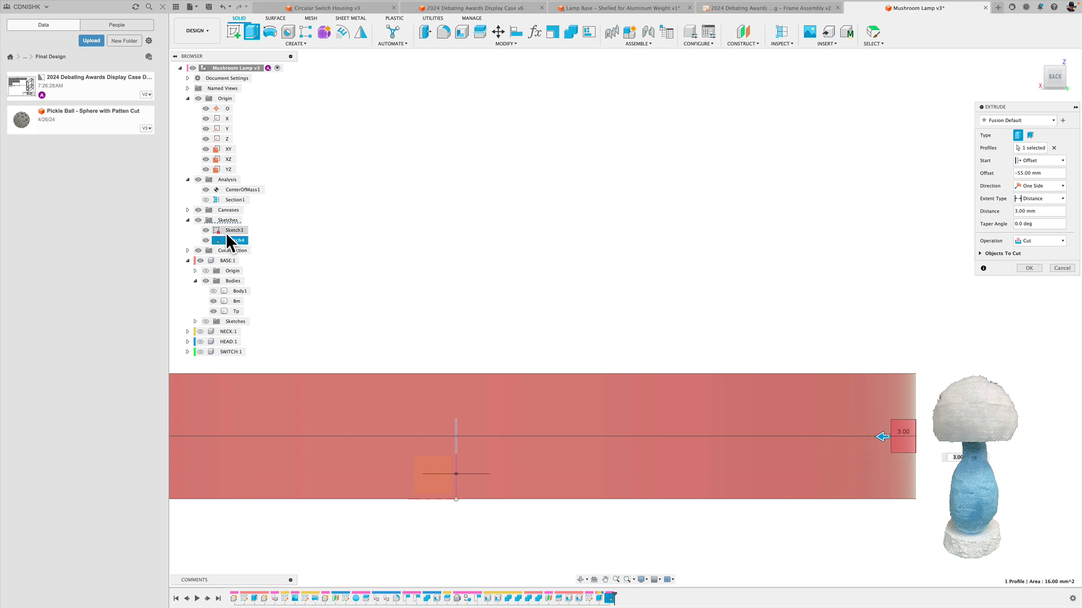
click(206, 200)
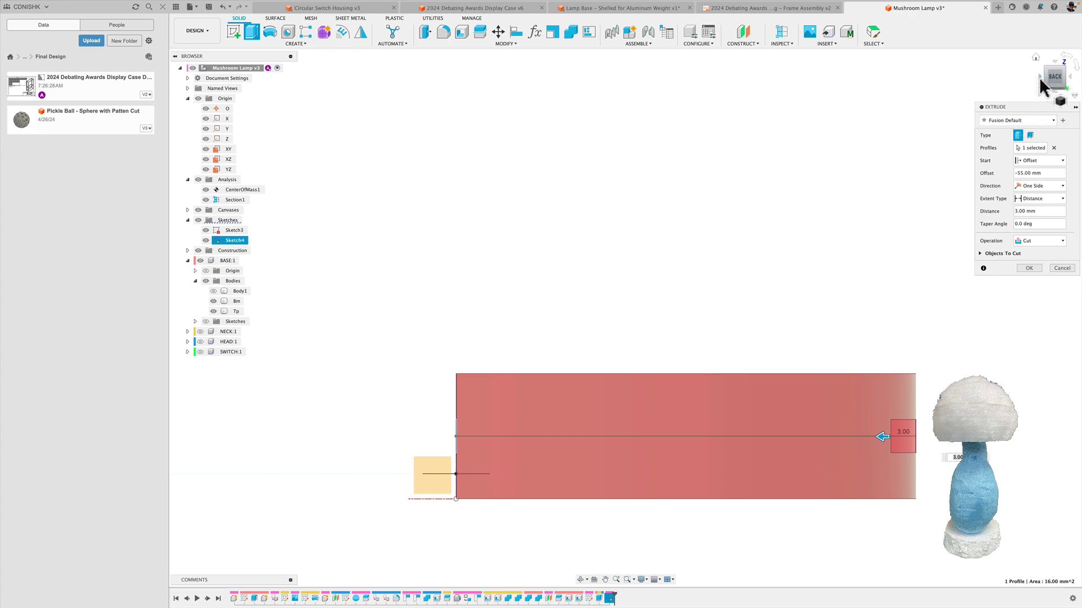
Increase the square rim cut's depth to 4 mm while viewing the sectioned base from above
click(1039, 75)
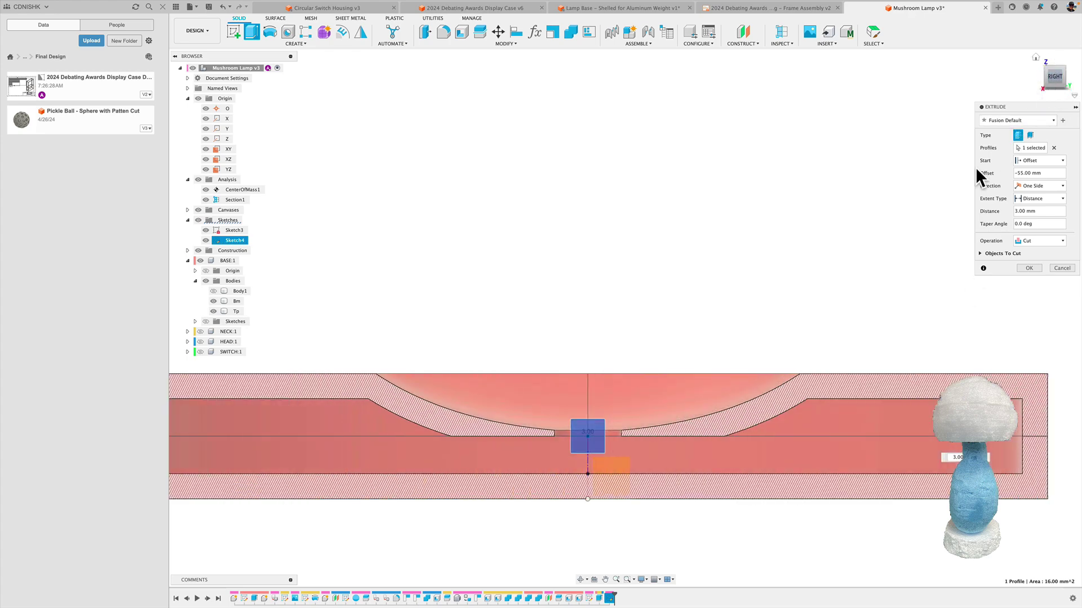
shift+middle_drag(975, 167, 922, 234)
mouse_move(921, 235)
mouse_down()
mouse_move(888, 238)
mouse_move(905, 232)
mouse_up()
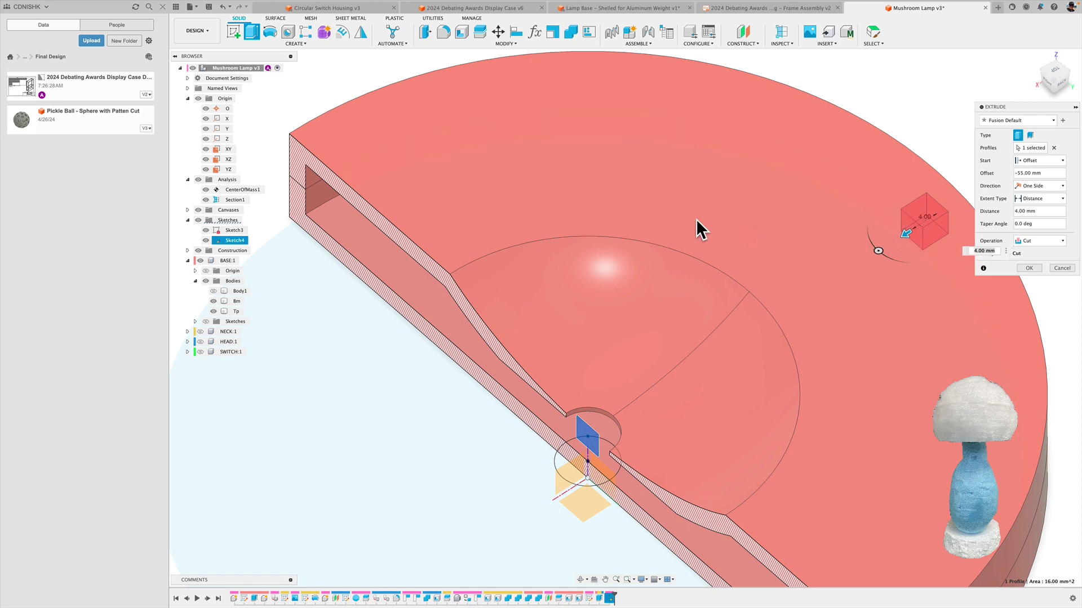
Hide the base's Tp body and set the cut's extent to To Object, ending at the inner wall face of Bm
click(212, 311)
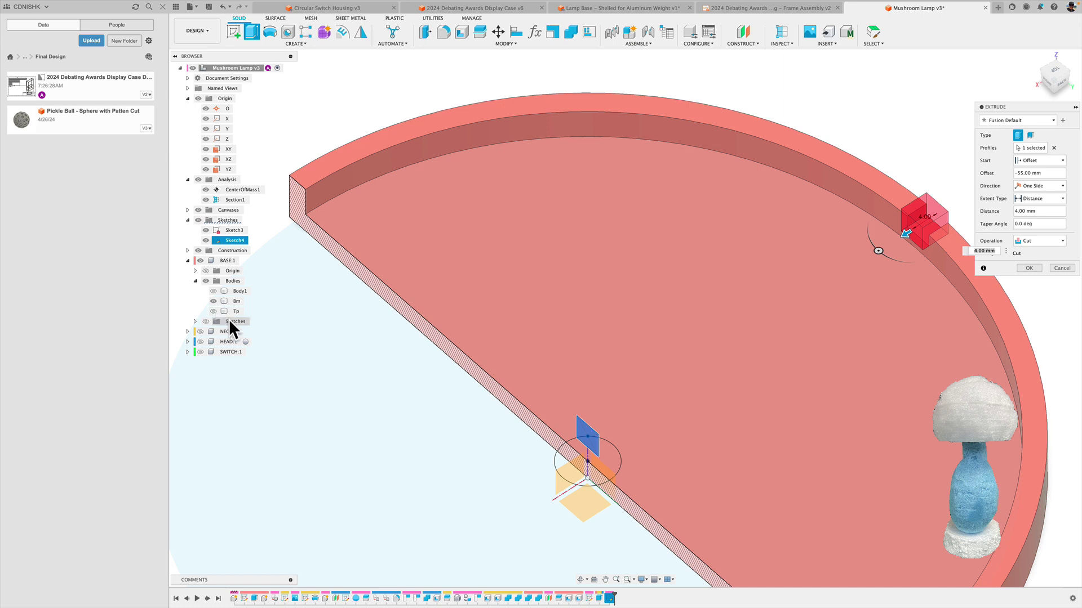
scroll(940, 233, up, 5)
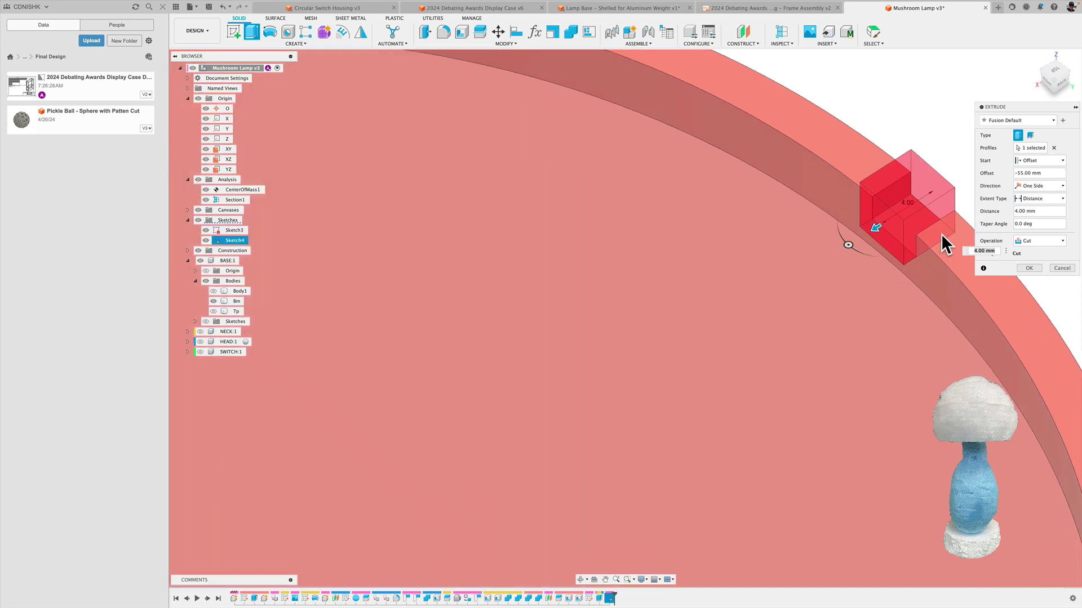
scroll(941, 233, up, 4)
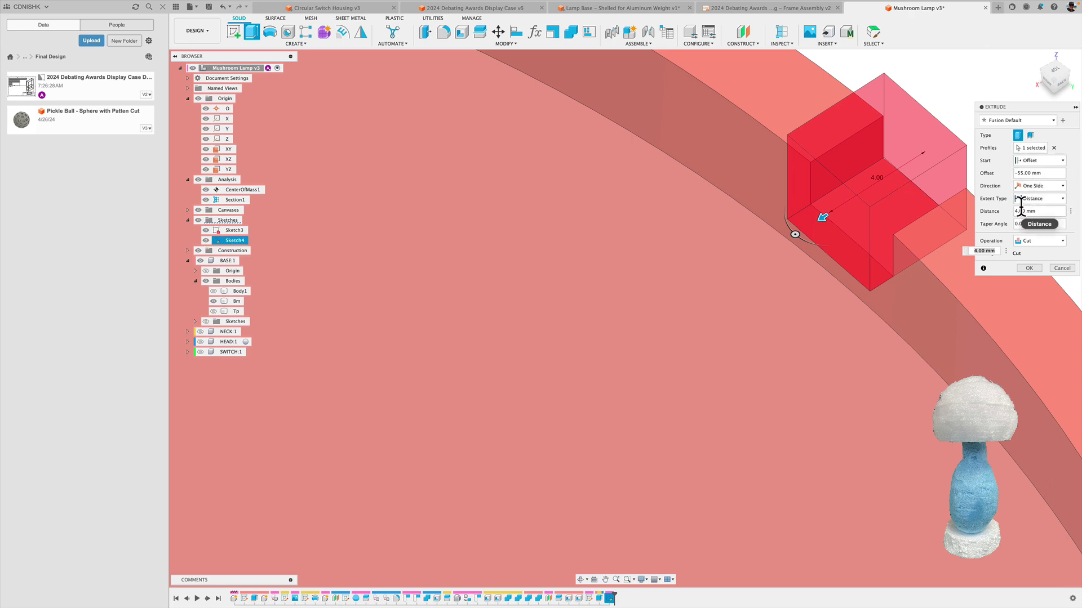
click(1045, 198)
click(1047, 220)
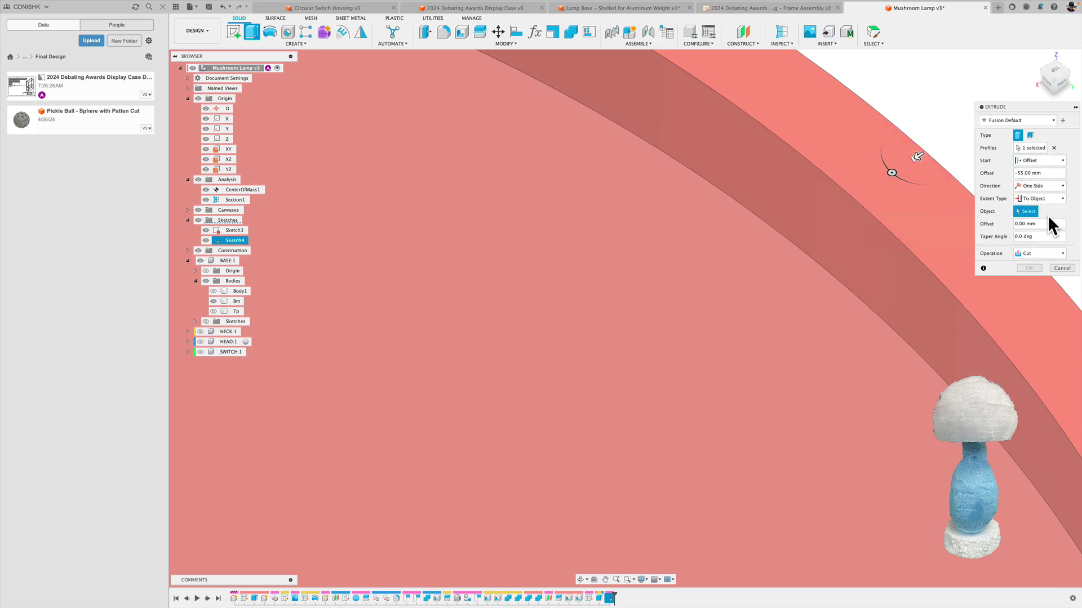
click(813, 234)
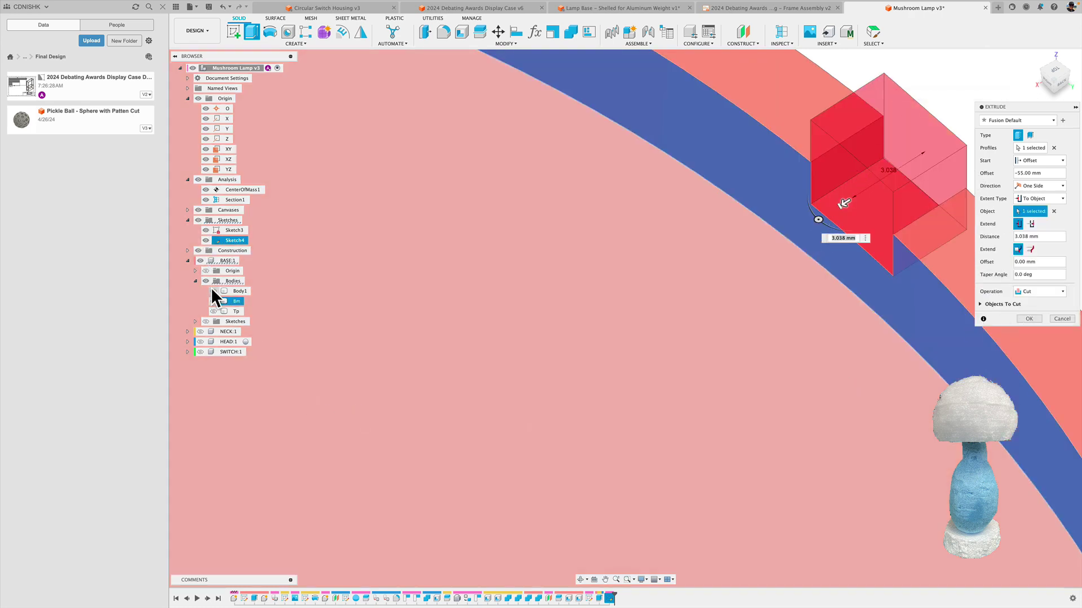
Show the Tp body again so both base halves are cut, and complete the rim cut
click(214, 308)
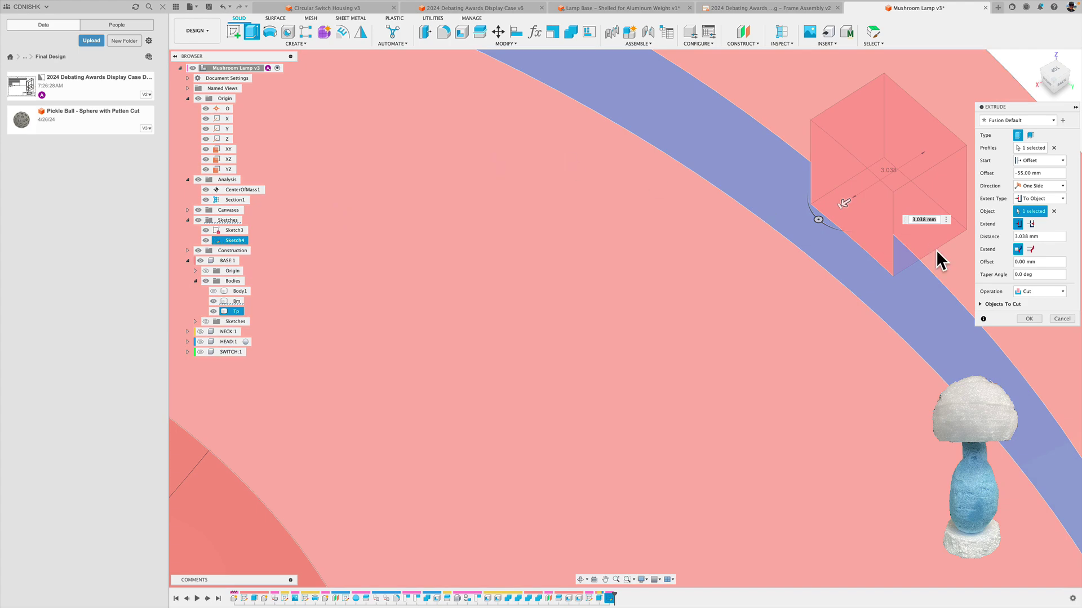
scroll(577, 246, down, 2)
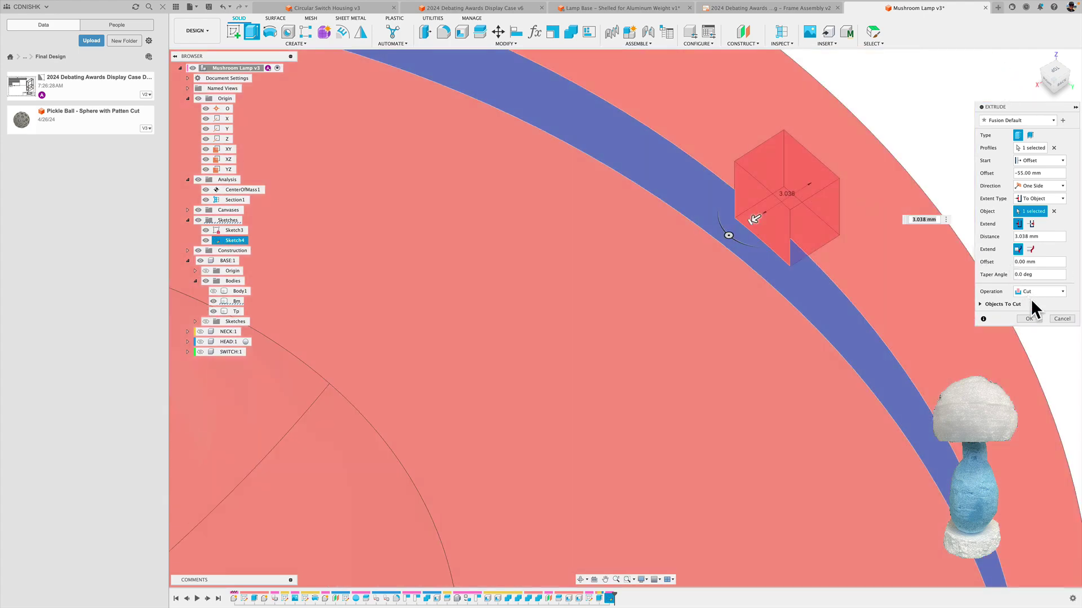
click(1029, 318)
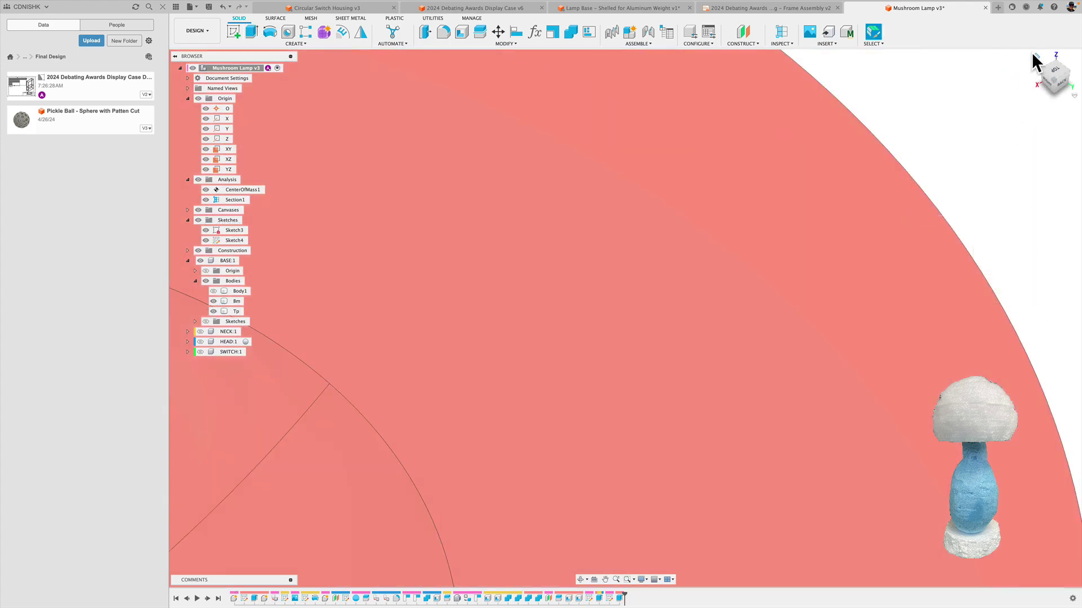
Turn off the Section1 analysis and hide the origin geometry
click(1033, 54)
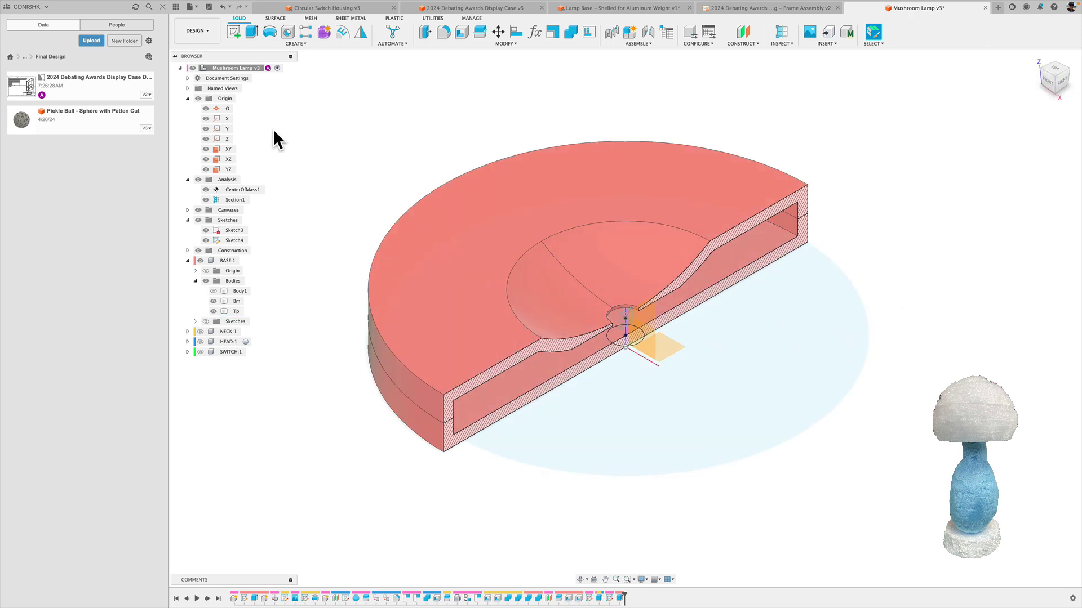
click(211, 199)
click(207, 198)
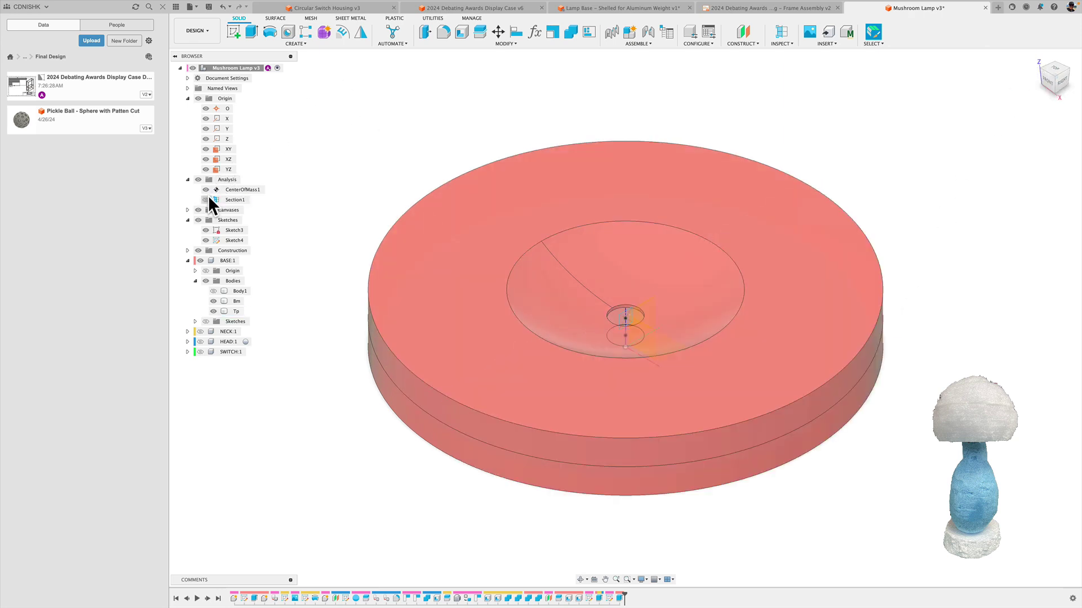
click(198, 98)
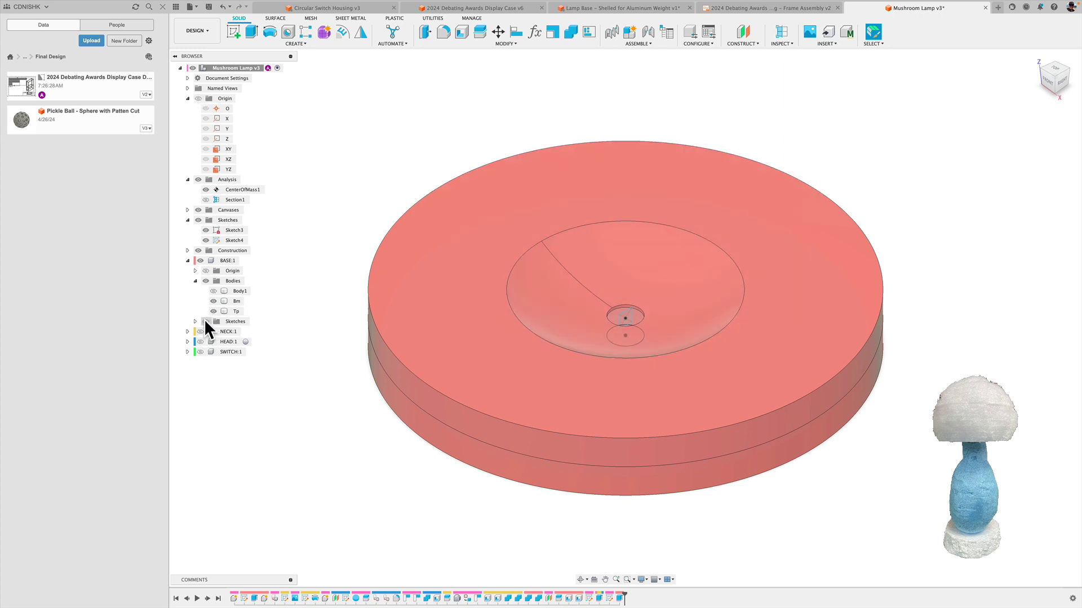
Hide the top-level sketches and show the NECK, HEAD and SWITCH components so the whole lamp is displayed
click(187, 260)
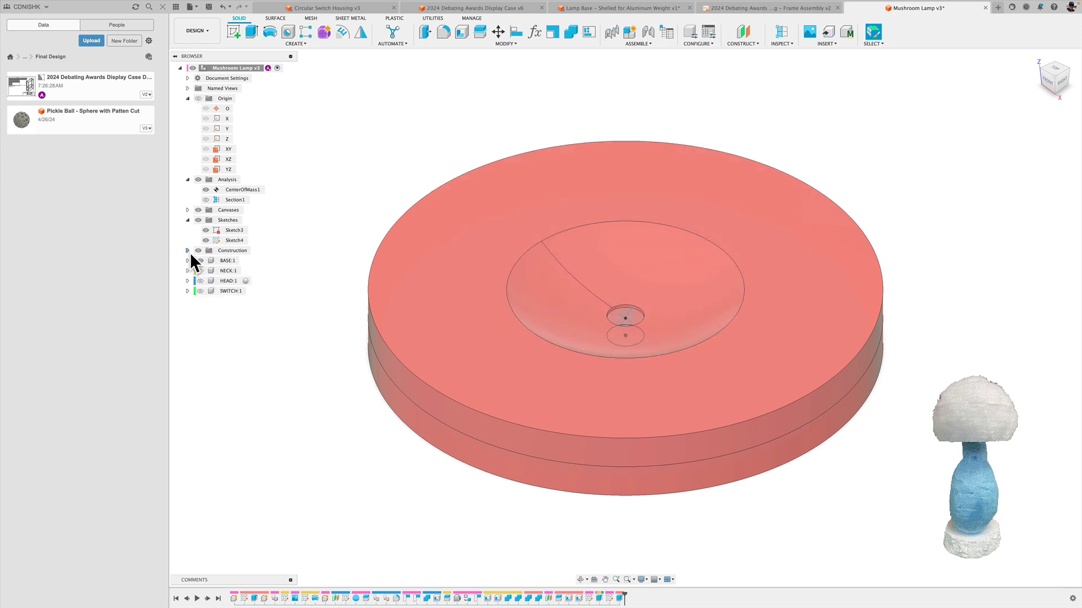
click(198, 220)
click(200, 270)
click(200, 281)
click(200, 291)
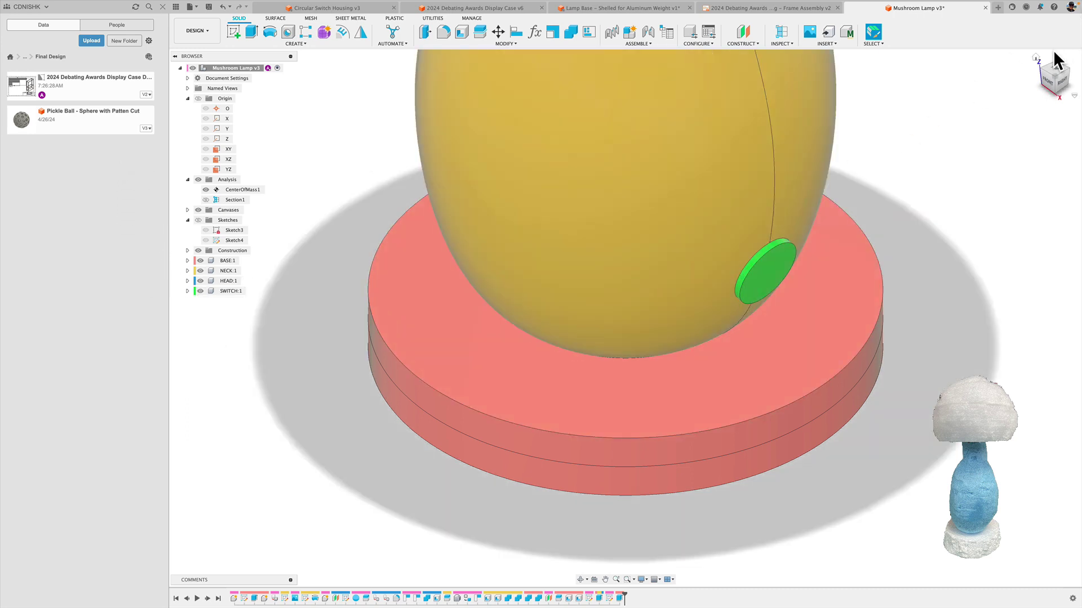
click(1035, 57)
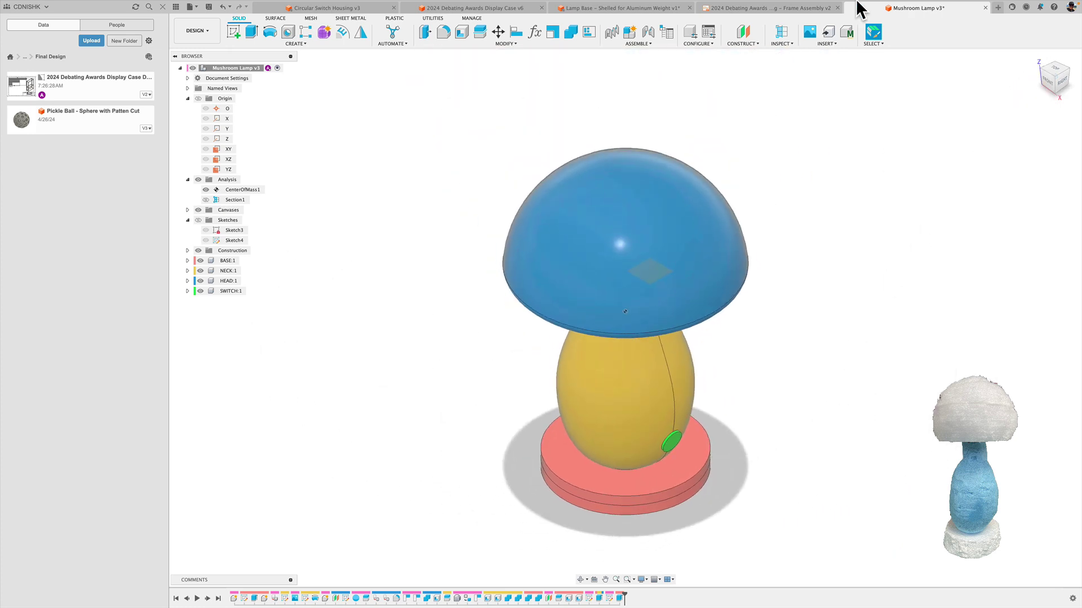
Examine the square opening in the base's rim, then view the complete lamp from its switch side
shift+middle_drag(849, 429, 854, 348)
drag(904, 351, 936, 361)
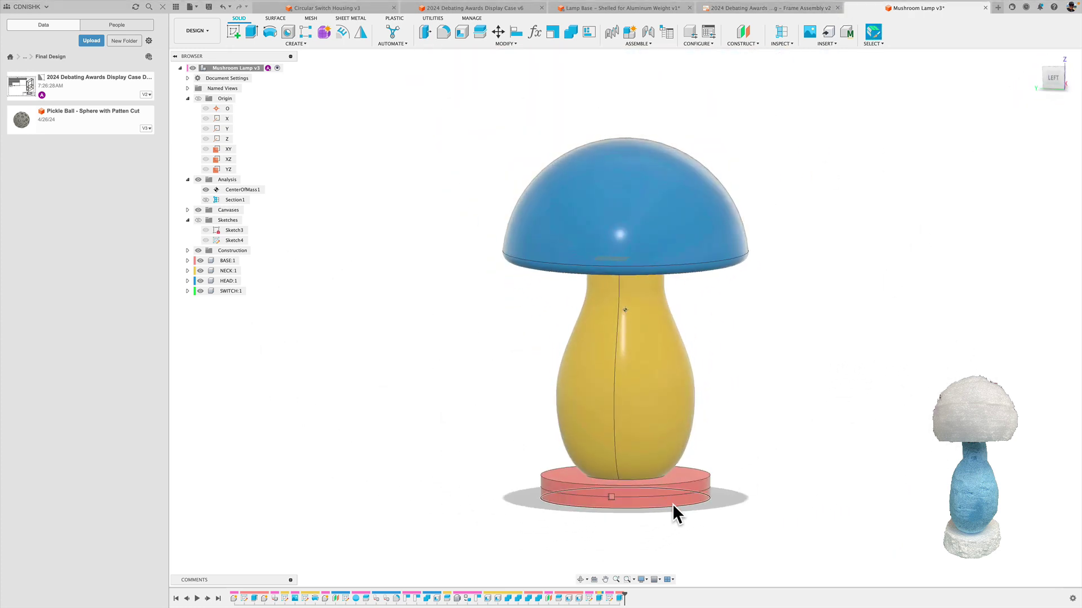
scroll(606, 505, up, 10)
scroll(600, 502, down, 8)
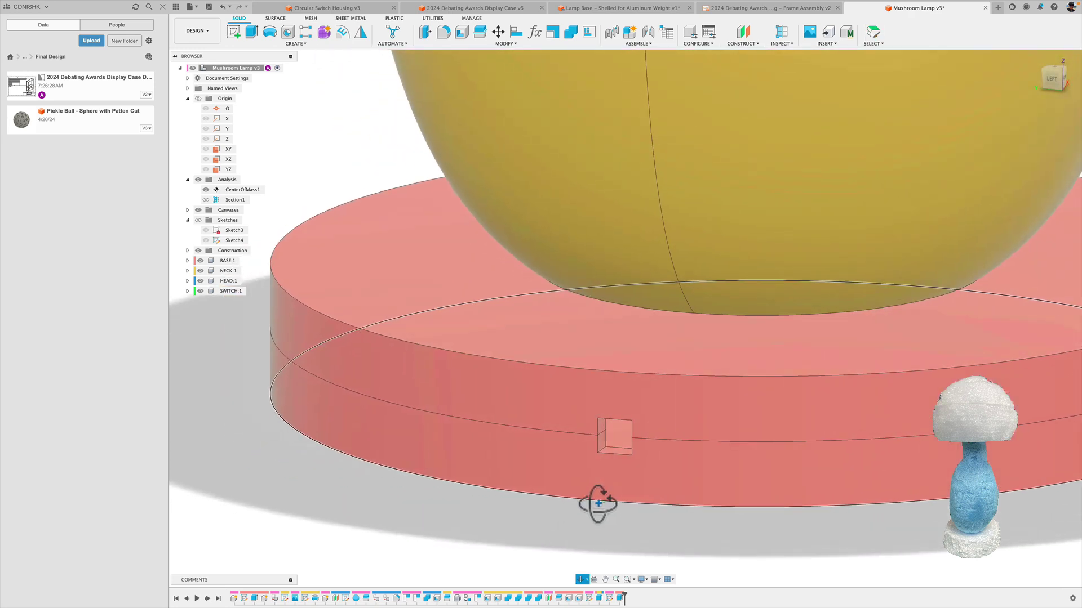
scroll(601, 484, down, 2)
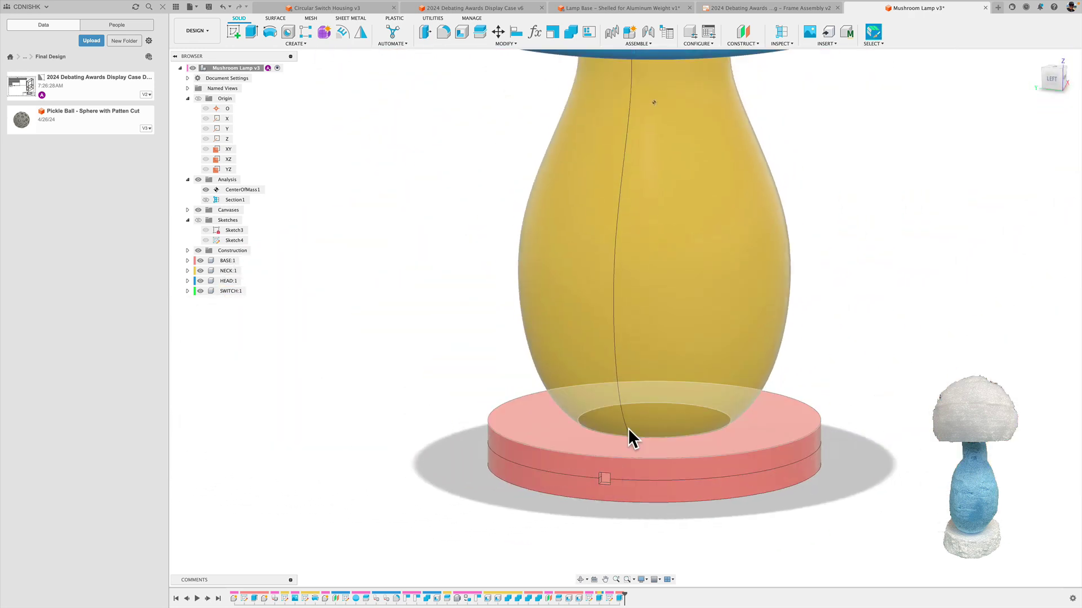
shift+middle_drag(887, 335, 530, 363)
scroll(531, 364, down, 4)
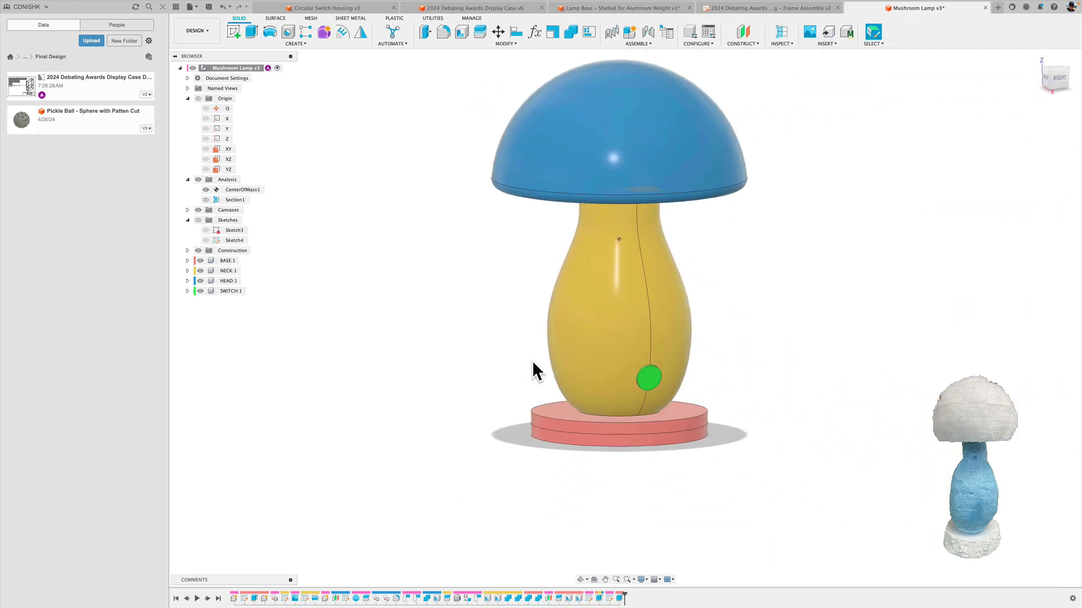
Turn on the Section1 analysis and examine the lamp's hollow interior and the channel between neck and head
click(206, 199)
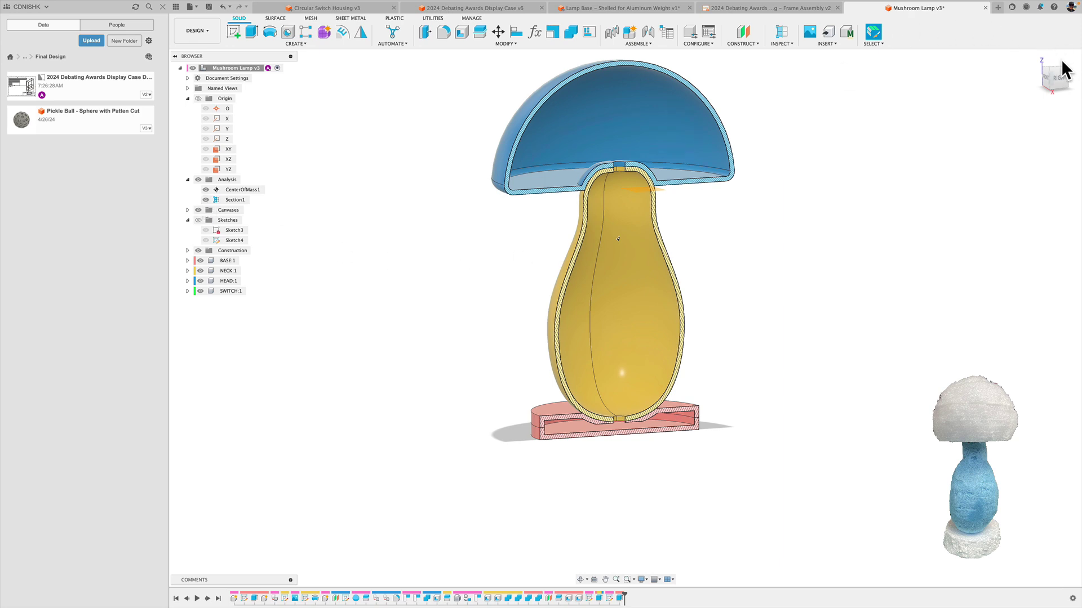
click(1059, 78)
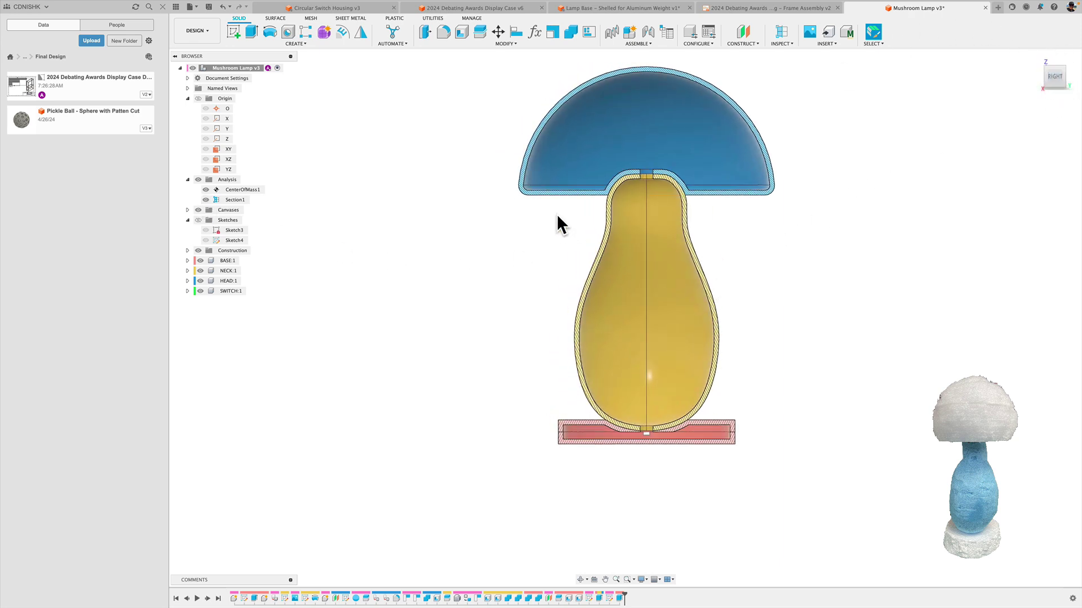
scroll(668, 170, up, 1)
scroll(665, 178, up, 4)
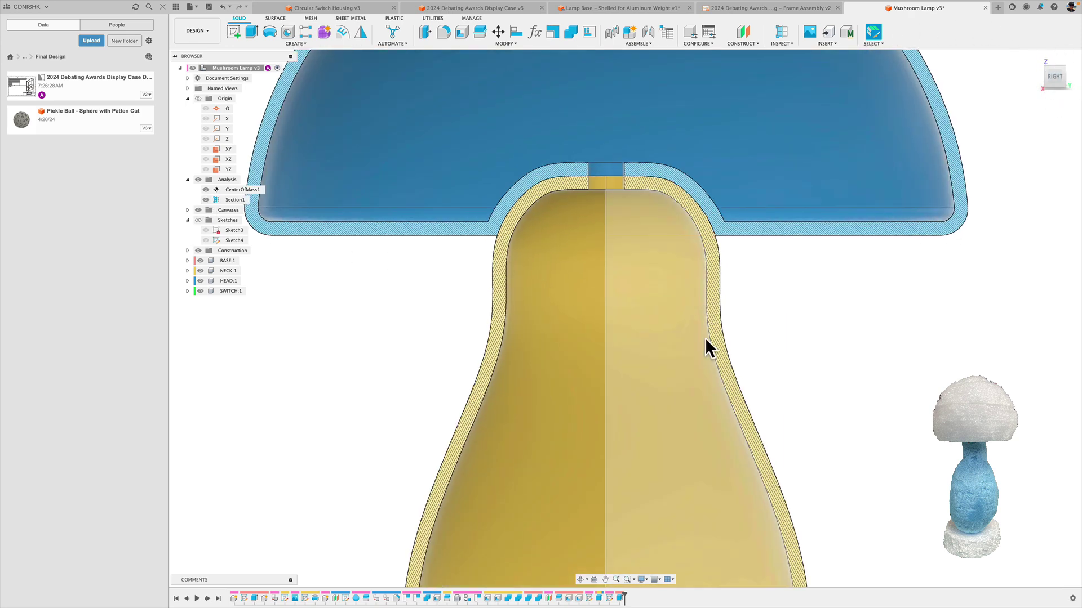
scroll(819, 338, down, 3)
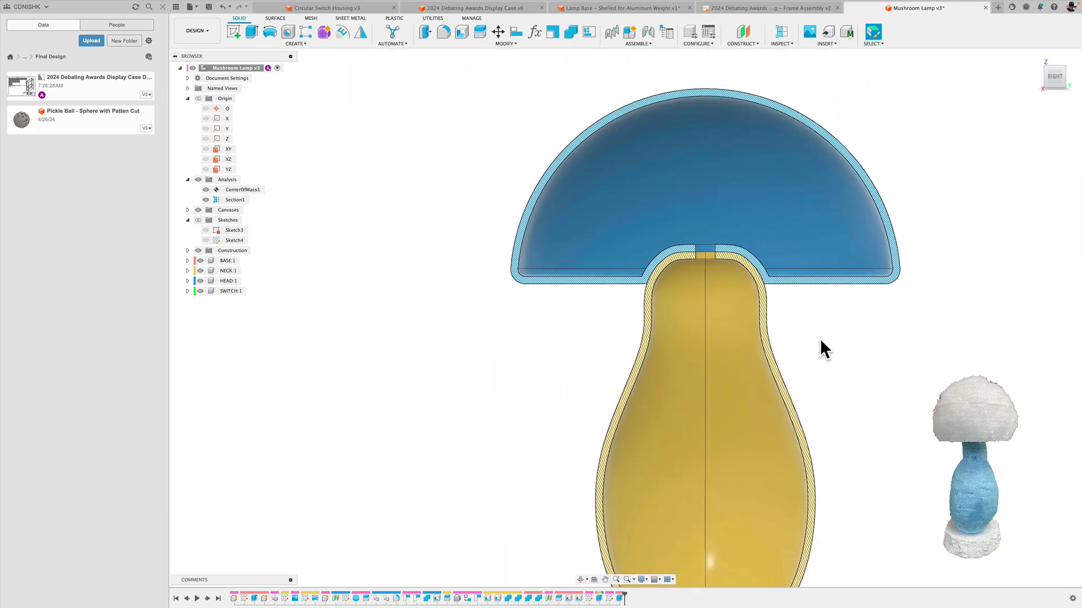
scroll(819, 337, down, 2)
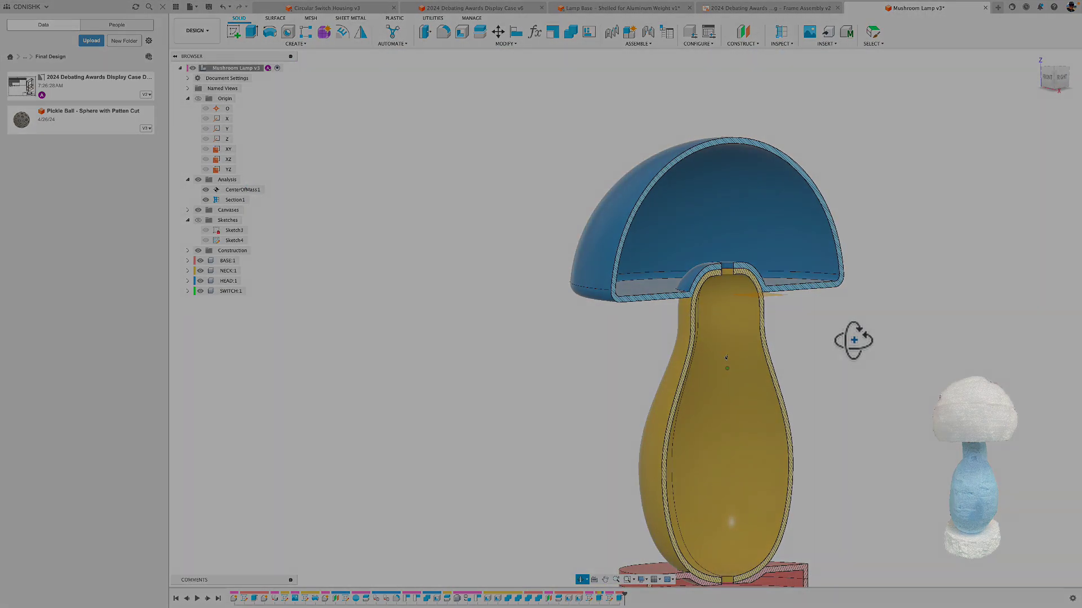